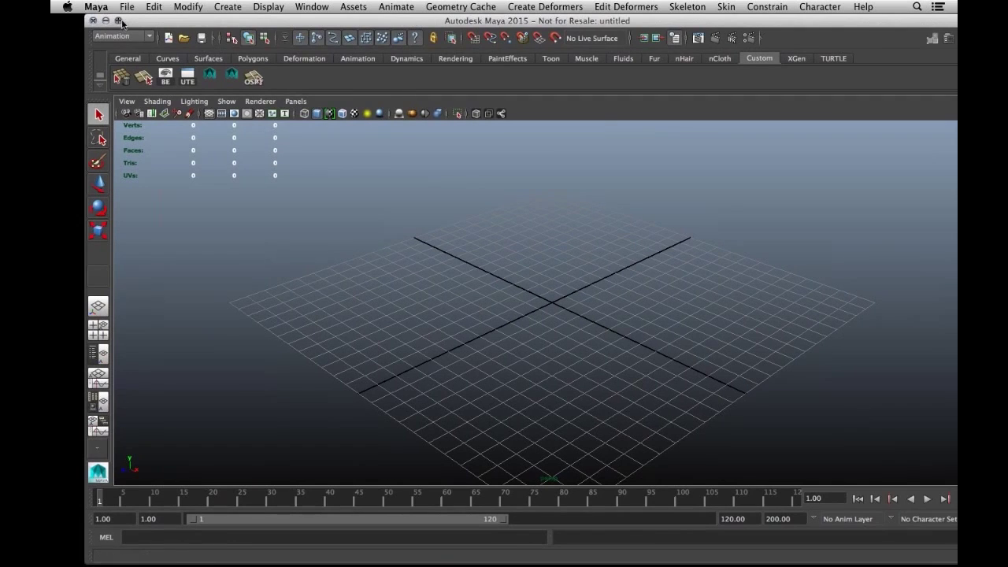
Step: Create a polygon sphere at the centre of the grid
{"action": "left_click", "coordinate": [188, 6]}
{"action": "mouse_move", "coordinate": [278, 33]}
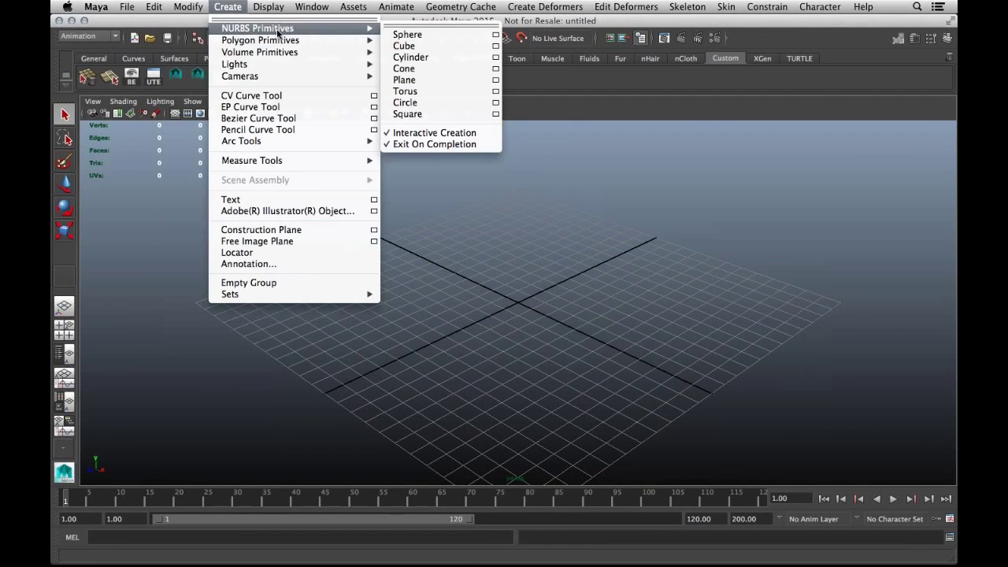
{"action": "mouse_move", "coordinate": [319, 40]}
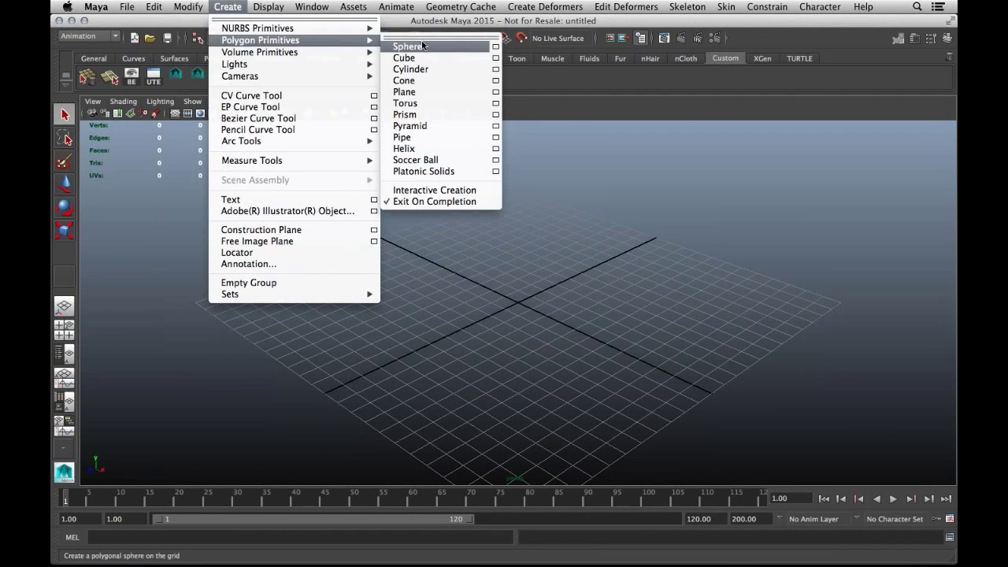
{"action": "left_click", "coordinate": [430, 45]}
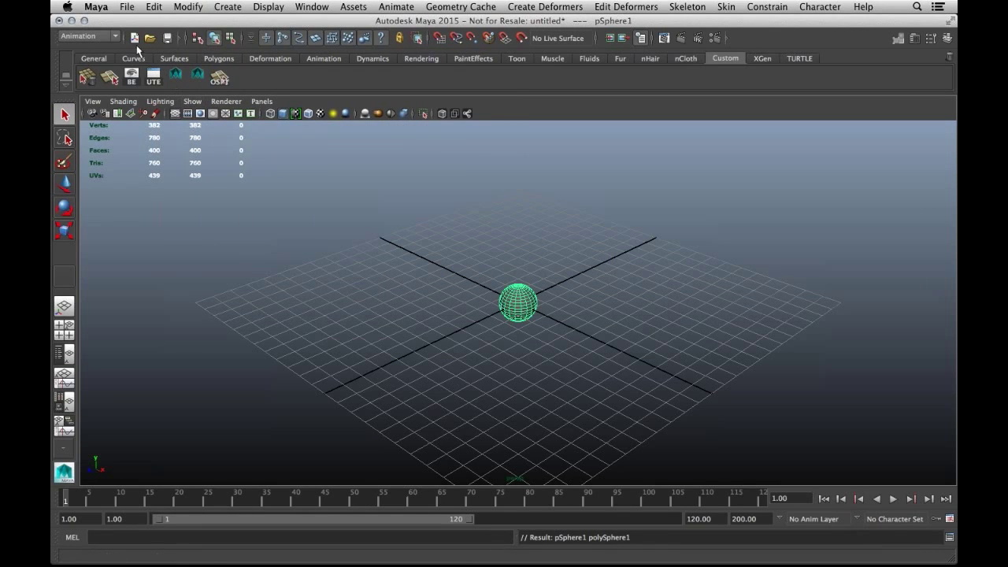
Step: Switch to the Polygons menu set and show the Channel Box / Layer Editor, narrowed to leave more viewport space
{"action": "left_click", "coordinate": [106, 37]}
{"action": "left_click", "coordinate": [95, 55]}
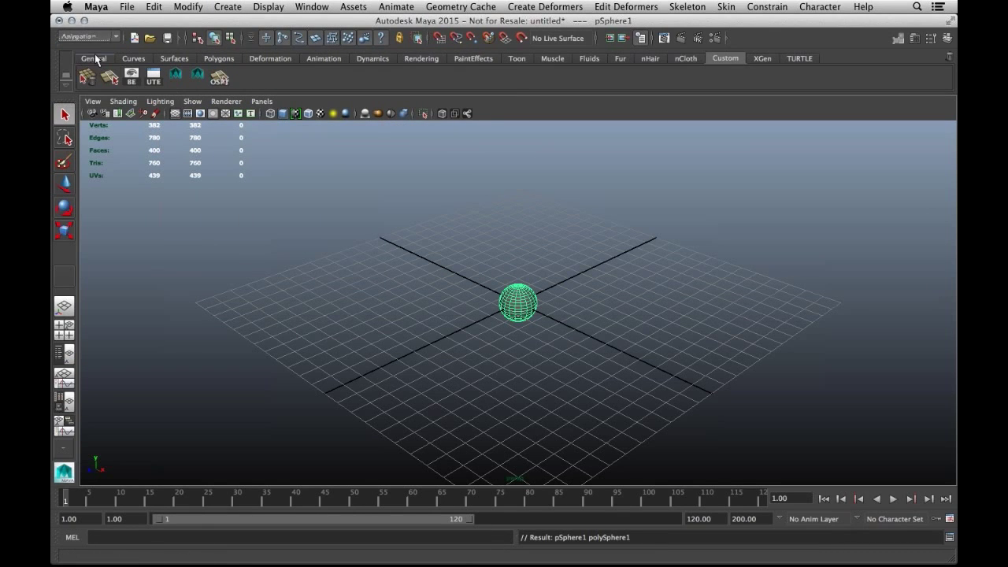
{"action": "left_click", "coordinate": [947, 38]}
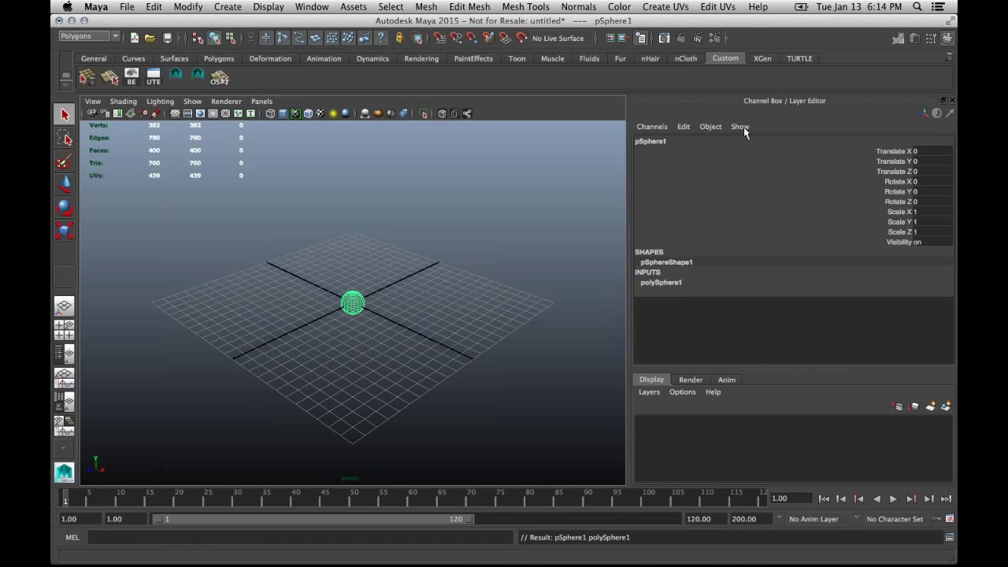
{"action": "left_click_drag", "start_coordinate": [630, 222], "coordinate": [827, 229]}
Step: Scale the sphere uniformly to about 4.773
{"action": "key", "text": "r"}
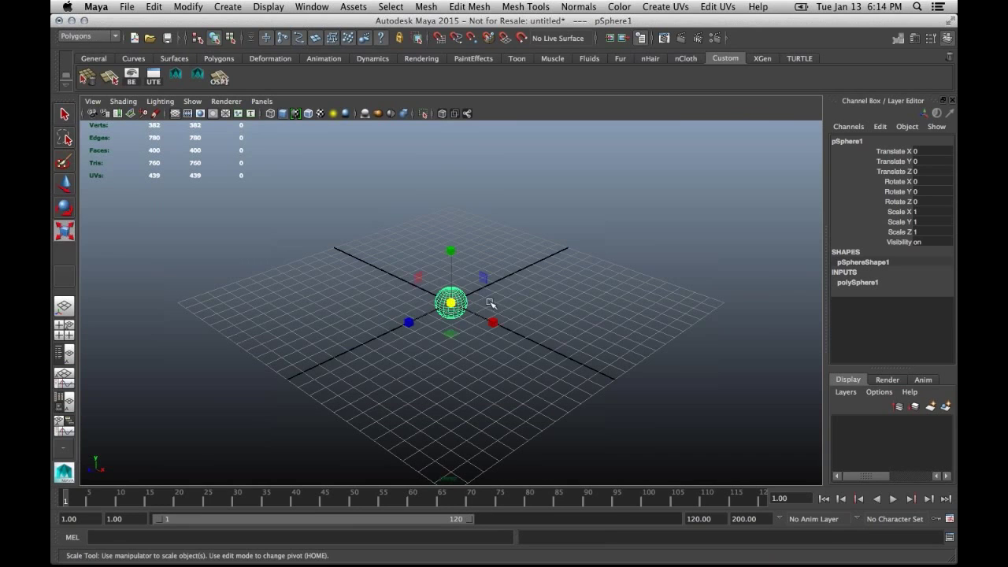
{"action": "middle_click_drag", "start_coordinate": [535, 303], "coordinate": [554, 301]}
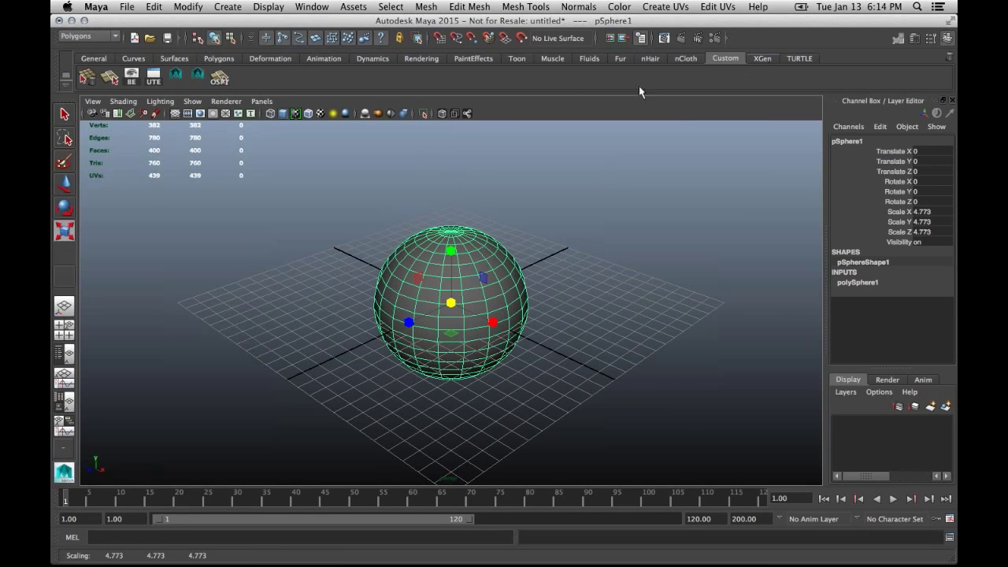
Step: Show the Polygons tool set and open the settings of the Sculpt Geometry Tool for the sphere
{"action": "left_click", "coordinate": [220, 58]}
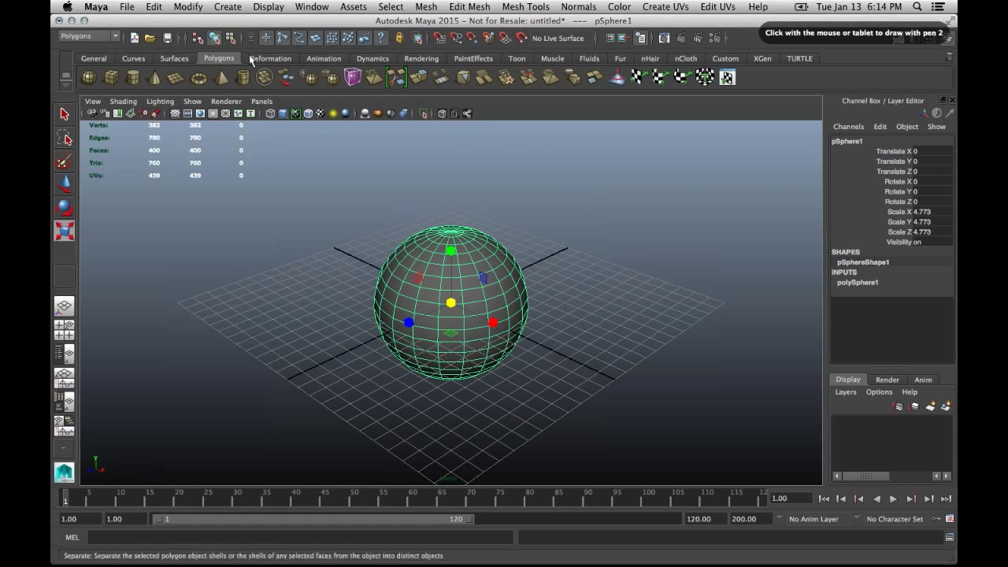
{"action": "mouse_move", "coordinate": [603, 111]}
{"action": "left_mouse_down"}
{"action": "mouse_move", "coordinate": [618, 82]}
{"action": "mouse_move", "coordinate": [637, 101]}
{"action": "mouse_move", "coordinate": [627, 158]}
{"action": "left_mouse_up"}
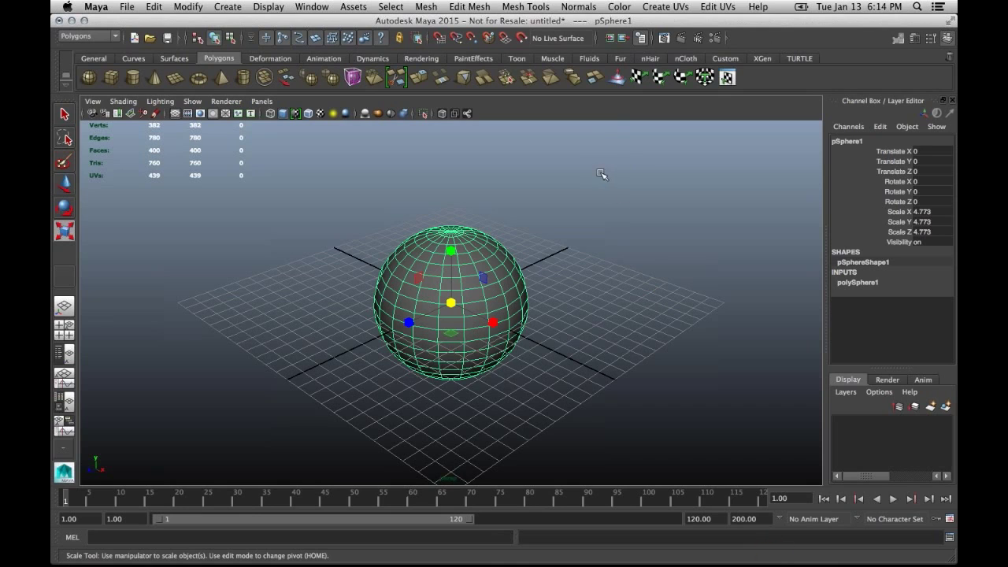
{"action": "left_click", "coordinate": [525, 6]}
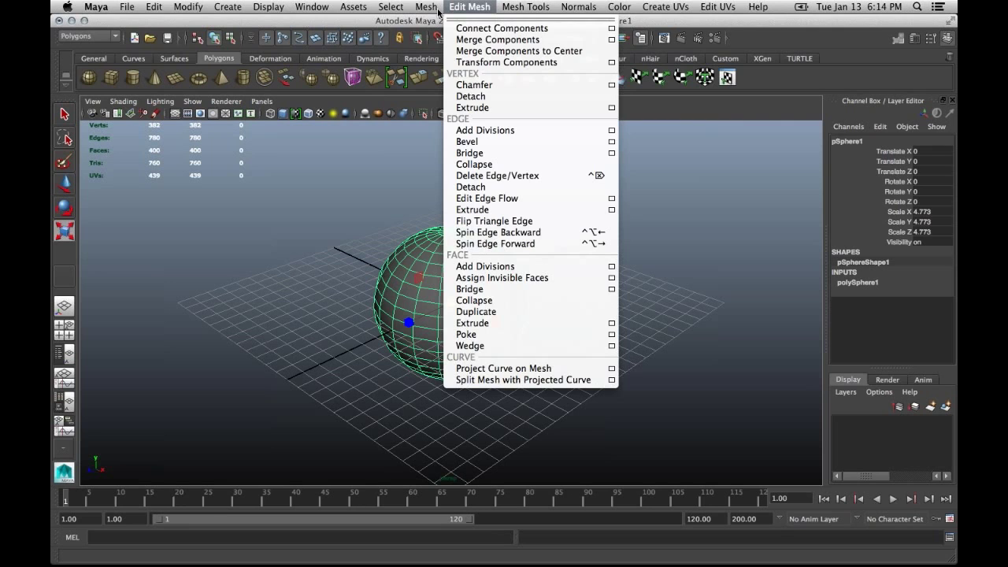
{"action": "mouse_move", "coordinate": [428, 9]}
{"action": "mouse_move", "coordinate": [505, 7]}
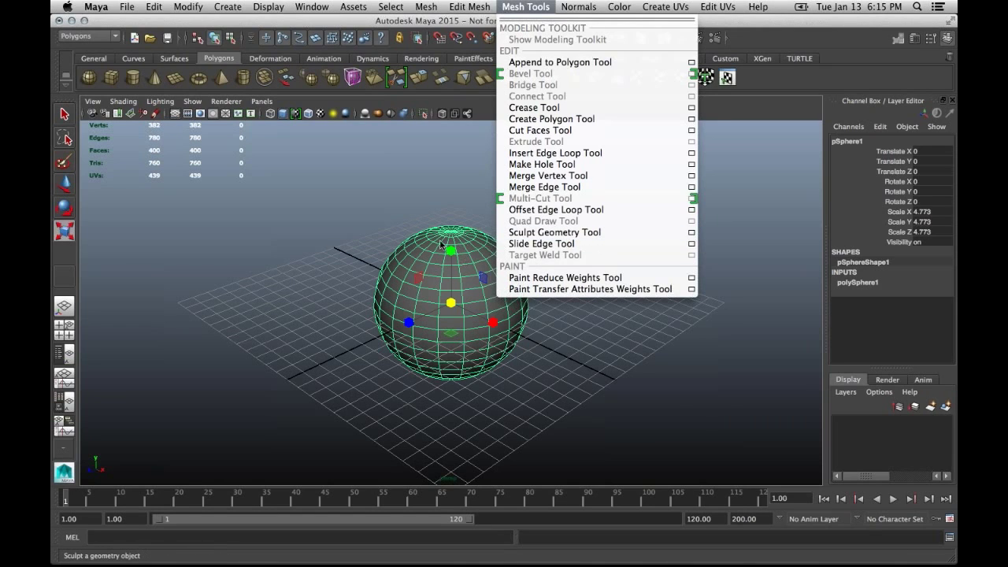
{"action": "left_click", "coordinate": [692, 236]}
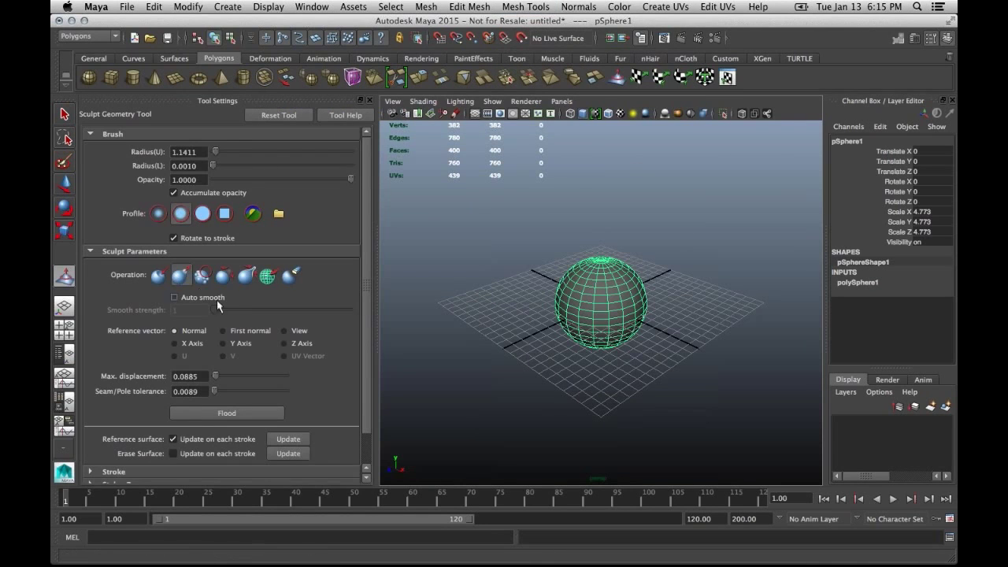
{"action": "mouse_move", "coordinate": [145, 301]}
{"action": "left_mouse_down"}
{"action": "mouse_move", "coordinate": [164, 293]}
{"action": "mouse_move", "coordinate": [158, 289]}
{"action": "left_mouse_up"}
{"action": "left_click_drag", "start_coordinate": [189, 325], "coordinate": [183, 289]}
{"action": "mouse_move", "coordinate": [142, 297]}
{"action": "left_mouse_down"}
{"action": "mouse_move", "coordinate": [156, 284]}
{"action": "mouse_move", "coordinate": [172, 300]}
{"action": "left_mouse_up"}
{"action": "left_click_drag", "start_coordinate": [150, 339], "coordinate": [147, 293]}
{"action": "mouse_move", "coordinate": [186, 322]}
{"action": "left_mouse_down"}
{"action": "mouse_move", "coordinate": [181, 285]}
{"action": "mouse_move", "coordinate": [214, 299]}
{"action": "mouse_move", "coordinate": [223, 280]}
{"action": "mouse_move", "coordinate": [233, 298]}
{"action": "mouse_move", "coordinate": [215, 263]}
{"action": "left_mouse_up"}
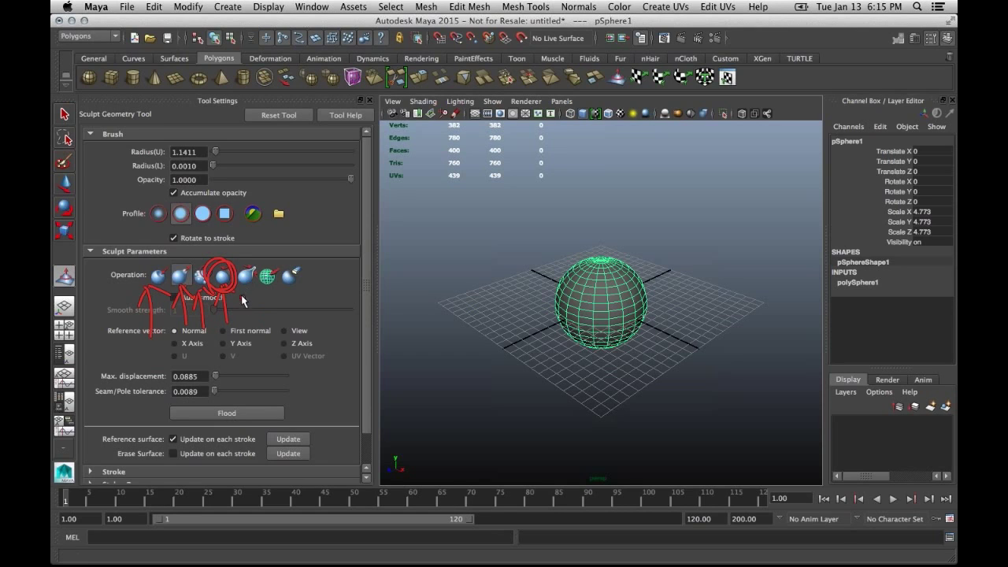
{"action": "mouse_move", "coordinate": [253, 323]}
{"action": "left_mouse_down"}
{"action": "mouse_move", "coordinate": [278, 291]}
{"action": "mouse_move", "coordinate": [273, 278]}
{"action": "mouse_move", "coordinate": [264, 305]}
{"action": "mouse_move", "coordinate": [272, 287]}
{"action": "mouse_move", "coordinate": [277, 321]}
{"action": "mouse_move", "coordinate": [294, 291]}
{"action": "mouse_move", "coordinate": [287, 300]}
{"action": "mouse_move", "coordinate": [309, 306]}
{"action": "mouse_move", "coordinate": [289, 285]}
{"action": "mouse_move", "coordinate": [301, 307]}
{"action": "left_mouse_up"}
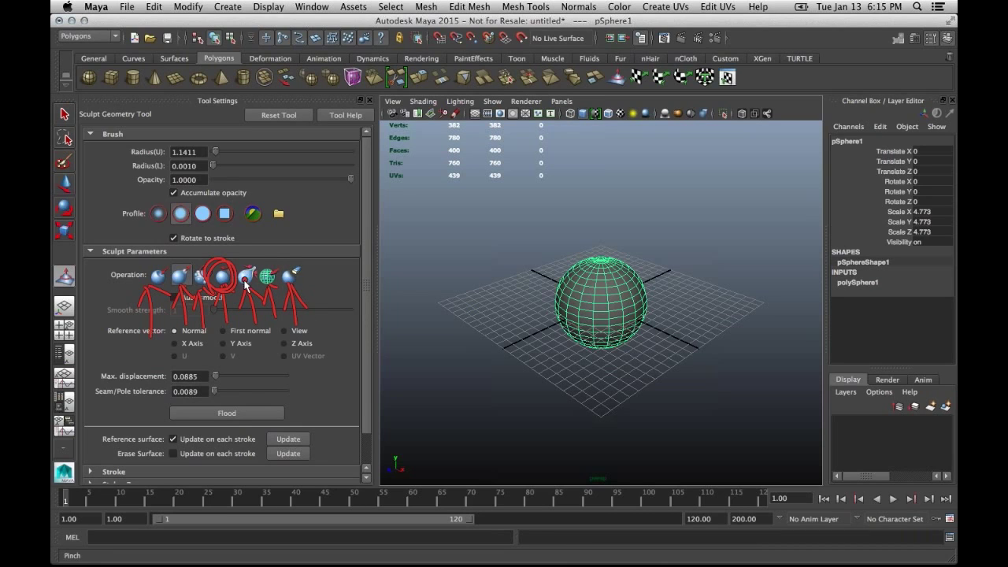
{"action": "key", "text": "Escape"}
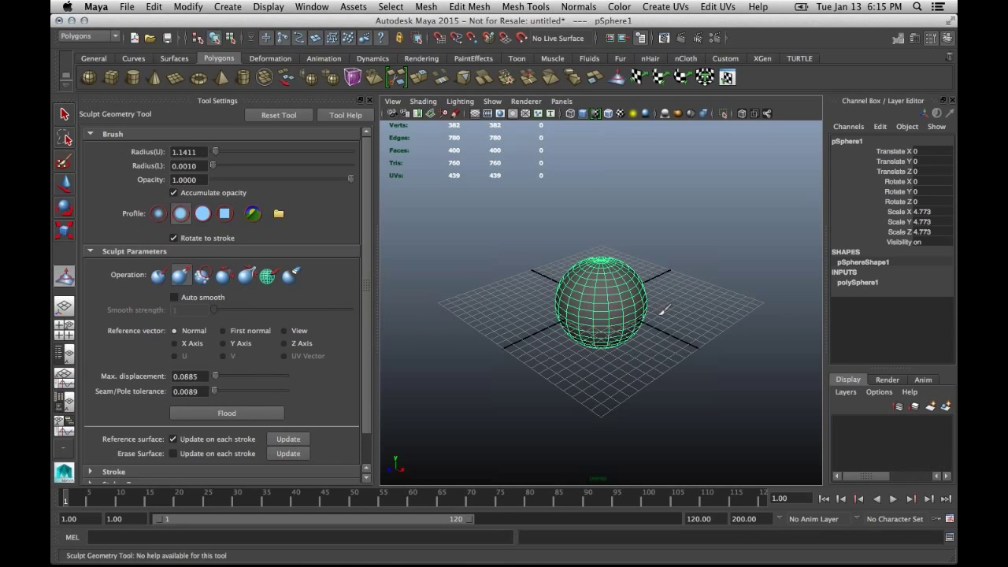
Step: Enlarge the sculpt brush's upper radius to about 2.11
{"action": "left_click_drag", "start_coordinate": [662, 312], "coordinate": [790, 299], "text": "alt"}
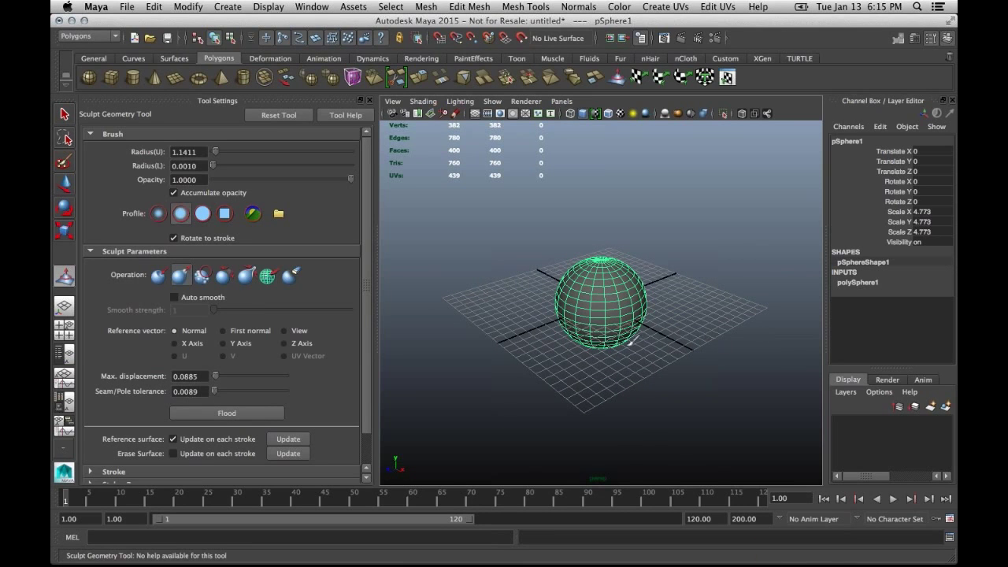
{"action": "scroll", "coordinate": [634, 341], "scroll_direction": "up", "scroll_amount": 5}
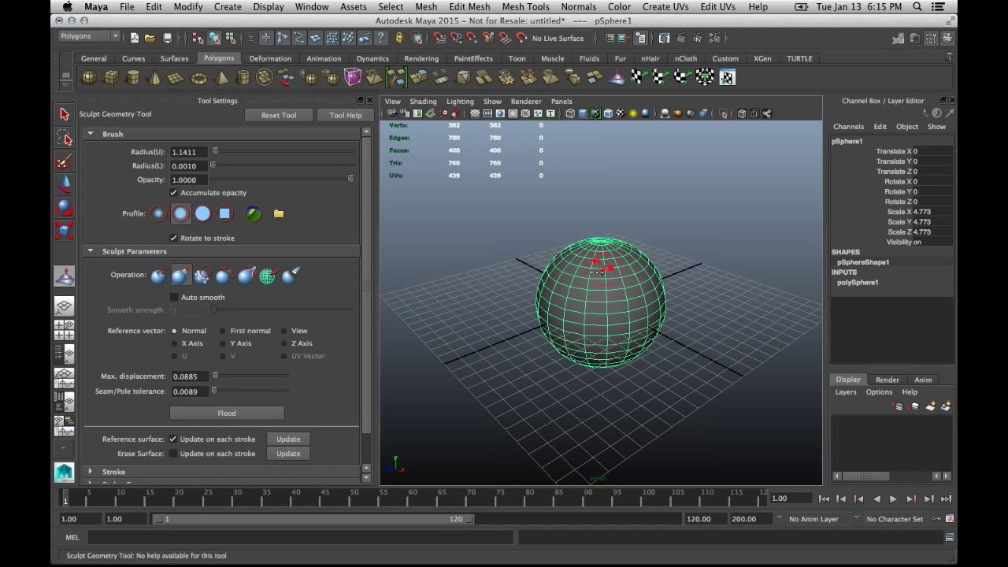
{"action": "mouse_move", "coordinate": [592, 277]}
{"action": "left_mouse_down"}
{"action": "mouse_move", "coordinate": [641, 289]}
{"action": "mouse_move", "coordinate": [598, 282]}
{"action": "mouse_move", "coordinate": [622, 278]}
{"action": "left_mouse_up"}
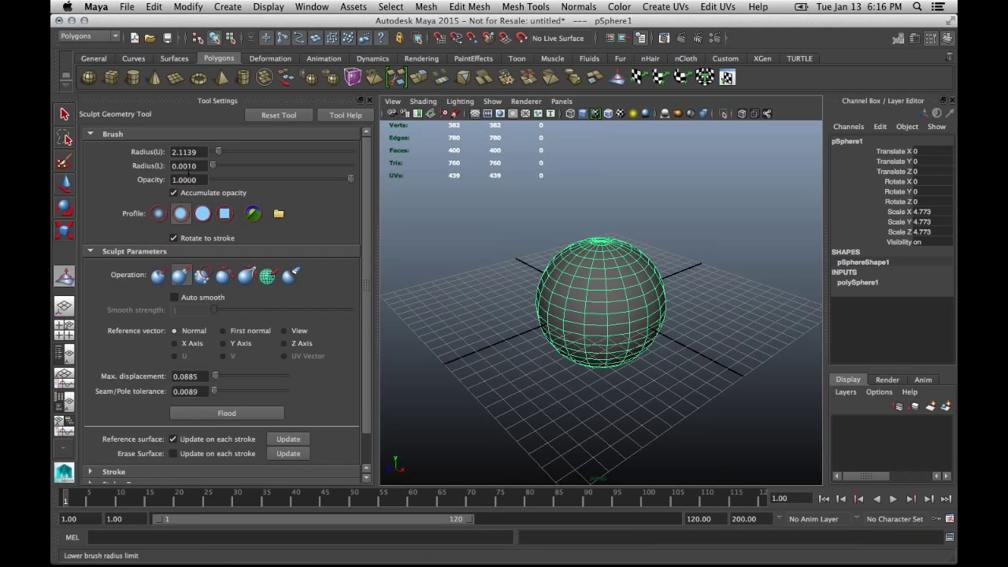
Step: Sculpt a dent into the side of the sphere using the Push operation with a maximum displacement of about 0.398
{"action": "left_click", "coordinate": [158, 275]}
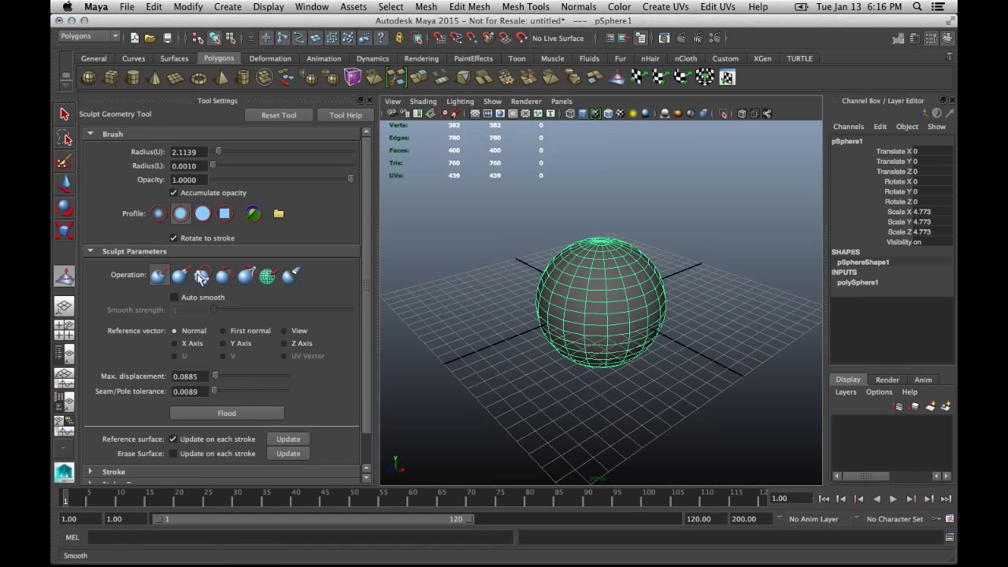
{"action": "left_click", "coordinate": [174, 298]}
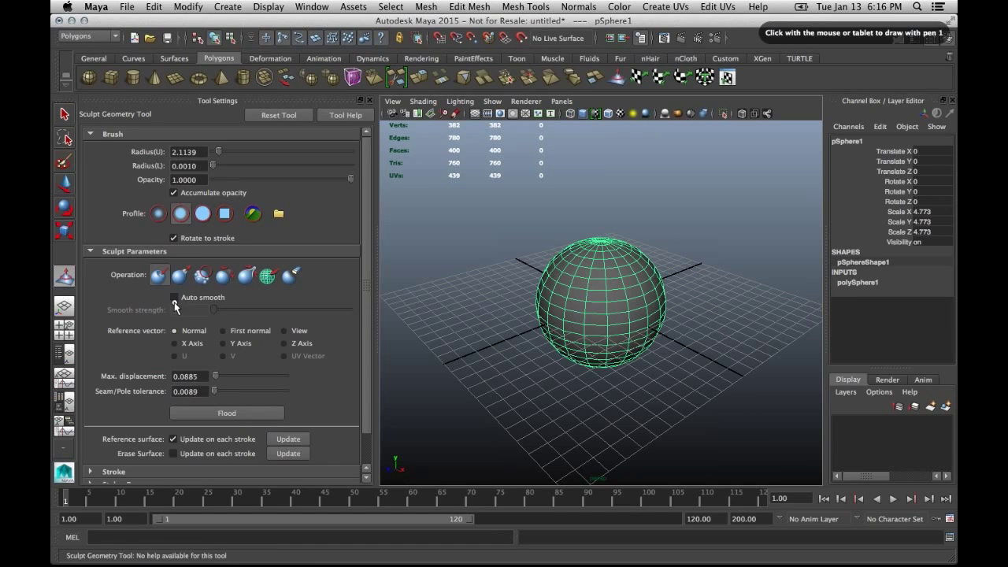
{"action": "left_click_drag", "start_coordinate": [175, 304], "coordinate": [182, 334]}
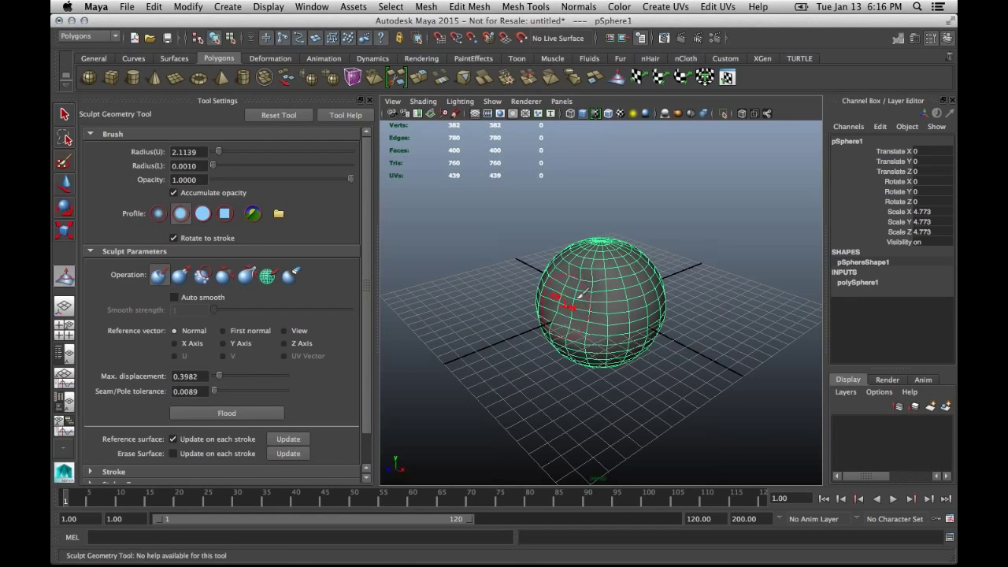
{"action": "left_click_drag", "start_coordinate": [579, 298], "coordinate": [579, 307]}
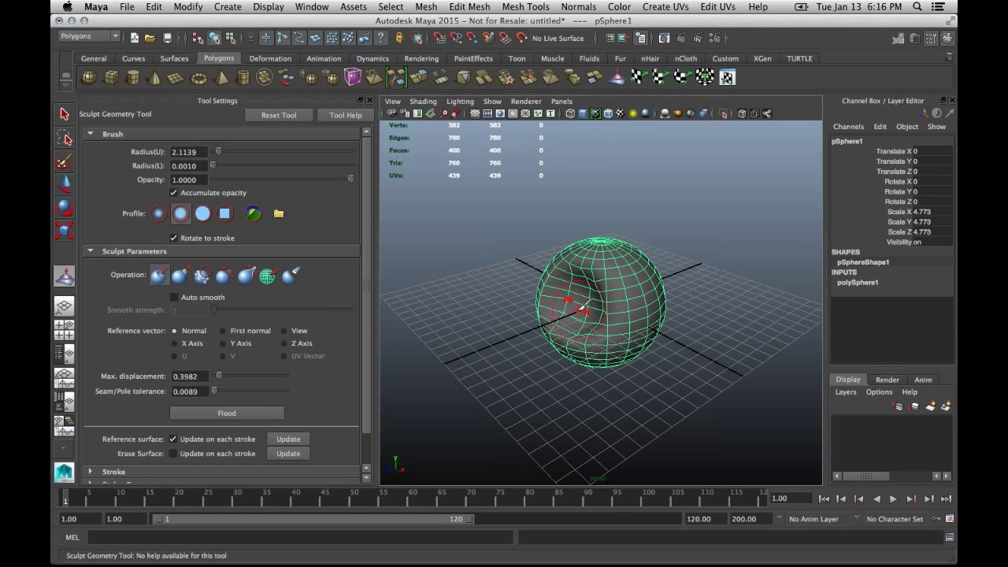
Step: Hide the grid in the perspective viewport
{"action": "left_click_drag", "start_coordinate": [518, 356], "coordinate": [693, 284], "text": "alt"}
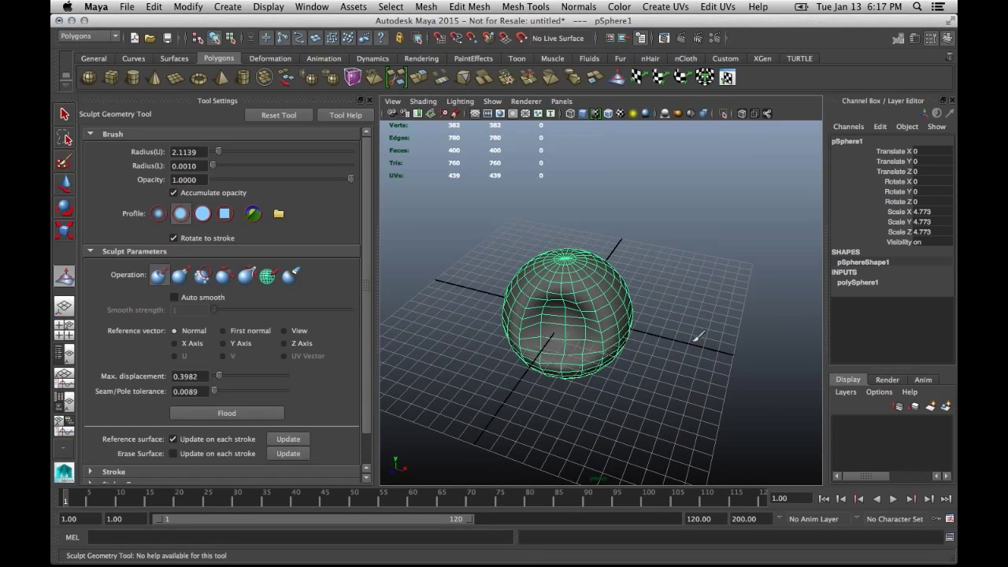
{"action": "mouse_move", "coordinate": [678, 354]}
{"action": "left_mouse_down", "text": "alt"}
{"action": "mouse_move", "coordinate": [635, 330]}
{"action": "mouse_move", "coordinate": [679, 342]}
{"action": "left_mouse_up", "text": "alt"}
{"action": "left_click", "coordinate": [493, 102]}
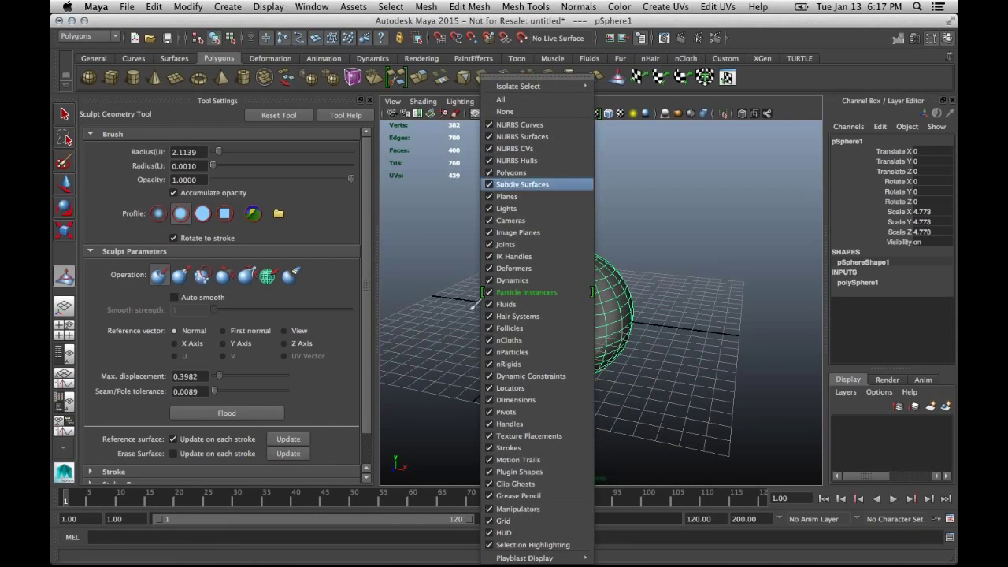
{"action": "left_click", "coordinate": [501, 520]}
{"action": "mouse_move", "coordinate": [559, 364]}
{"action": "left_mouse_down"}
{"action": "mouse_move", "coordinate": [518, 355]}
{"action": "mouse_move", "coordinate": [540, 336]}
{"action": "left_mouse_up"}
Step: Sculpt an outward bulge on the sphere beside the dent using the Pull operation
{"action": "left_click", "coordinate": [181, 274]}
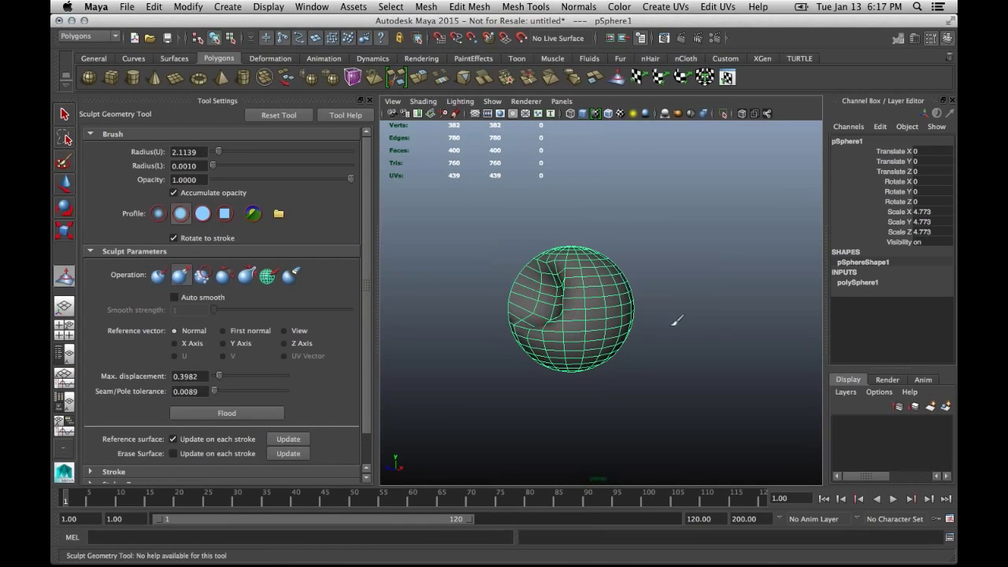
{"action": "mouse_move", "coordinate": [602, 297]}
{"action": "left_mouse_down"}
{"action": "mouse_move", "coordinate": [610, 307]}
{"action": "mouse_move", "coordinate": [623, 296]}
{"action": "mouse_move", "coordinate": [620, 318]}
{"action": "mouse_move", "coordinate": [607, 315]}
{"action": "mouse_move", "coordinate": [623, 331]}
{"action": "mouse_move", "coordinate": [610, 311]}
{"action": "mouse_move", "coordinate": [597, 331]}
{"action": "left_mouse_up"}
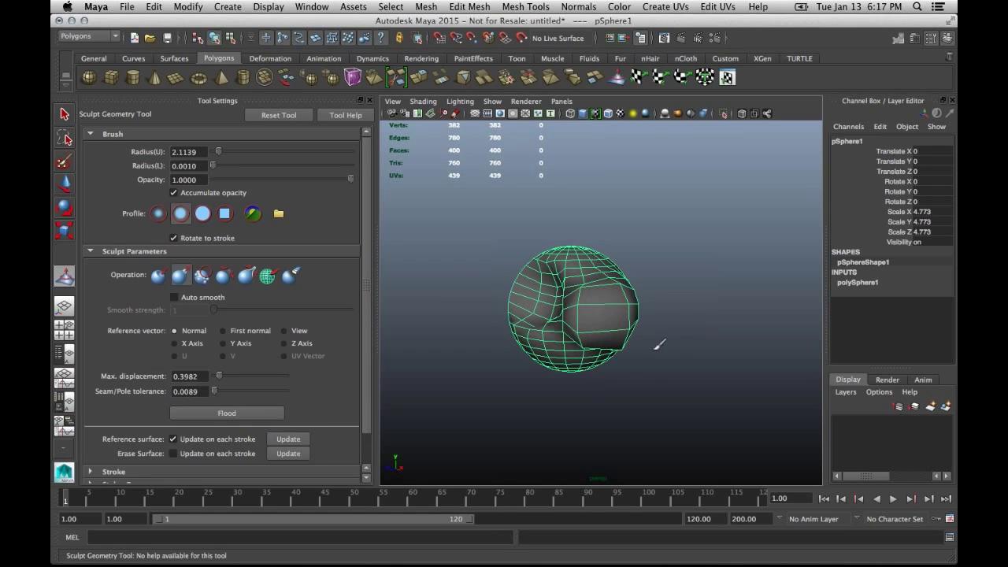
{"action": "mouse_move", "coordinate": [676, 348]}
{"action": "left_mouse_down", "text": "alt"}
{"action": "mouse_move", "coordinate": [601, 349]}
{"action": "mouse_move", "coordinate": [653, 296]}
{"action": "mouse_move", "coordinate": [667, 354]}
{"action": "mouse_move", "coordinate": [691, 364]}
{"action": "left_mouse_up", "text": "alt"}
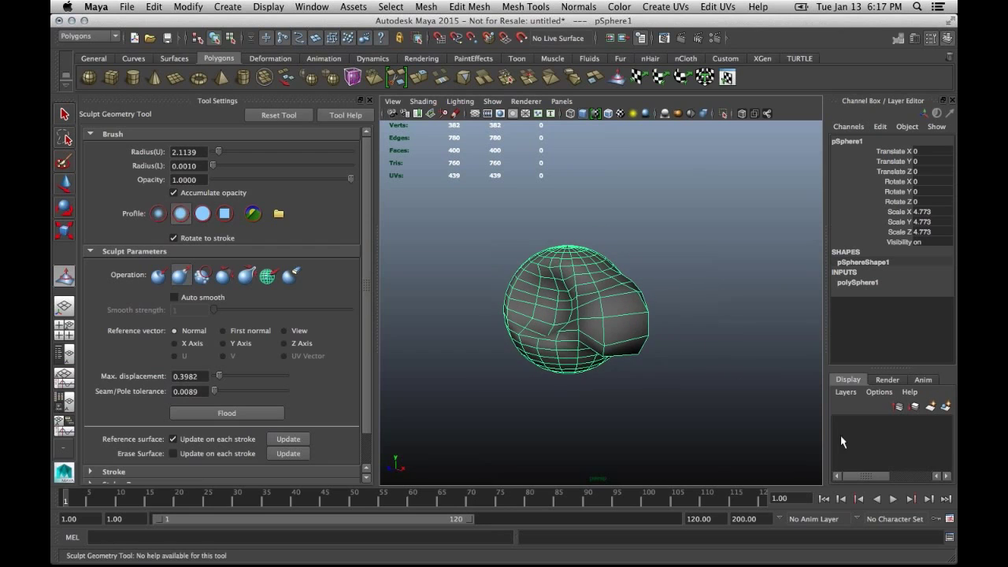
Step: Set the sculpt operation to Relax and lower the maximum displacement to about 0.133
{"action": "left_click", "coordinate": [224, 275]}
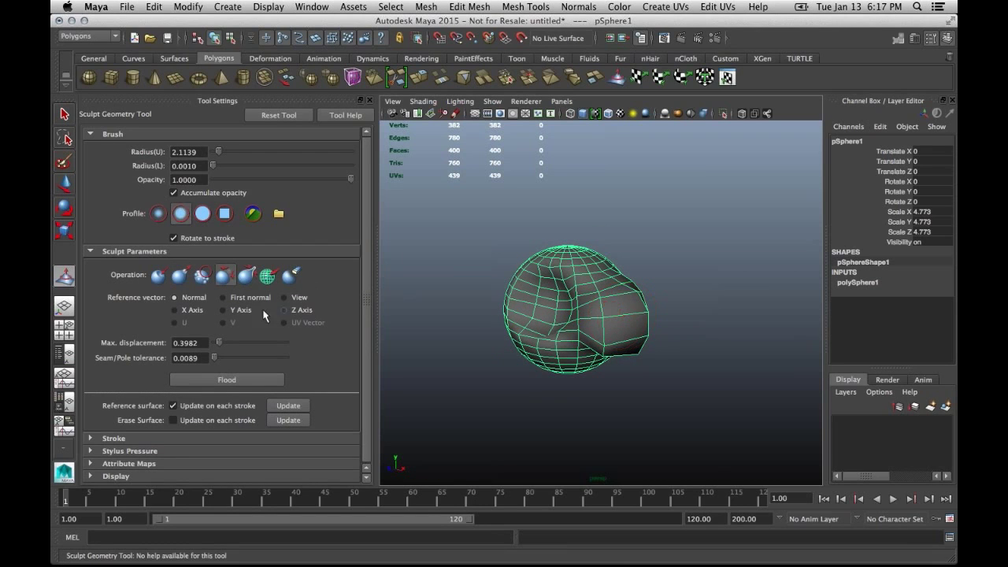
{"action": "left_click_drag", "start_coordinate": [220, 343], "coordinate": [216, 344]}
{"action": "mouse_move", "coordinate": [497, 390]}
{"action": "left_mouse_down", "text": "alt"}
{"action": "mouse_move", "coordinate": [520, 407]}
{"action": "mouse_move", "coordinate": [544, 358]}
{"action": "mouse_move", "coordinate": [572, 346]}
{"action": "left_mouse_up", "text": "alt"}
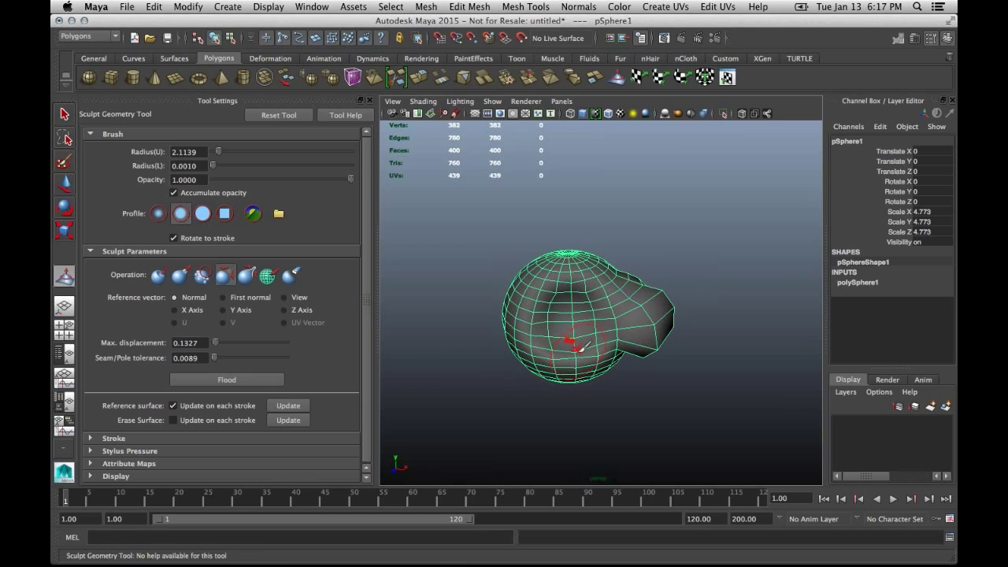
{"action": "left_click", "coordinate": [59, 115]}
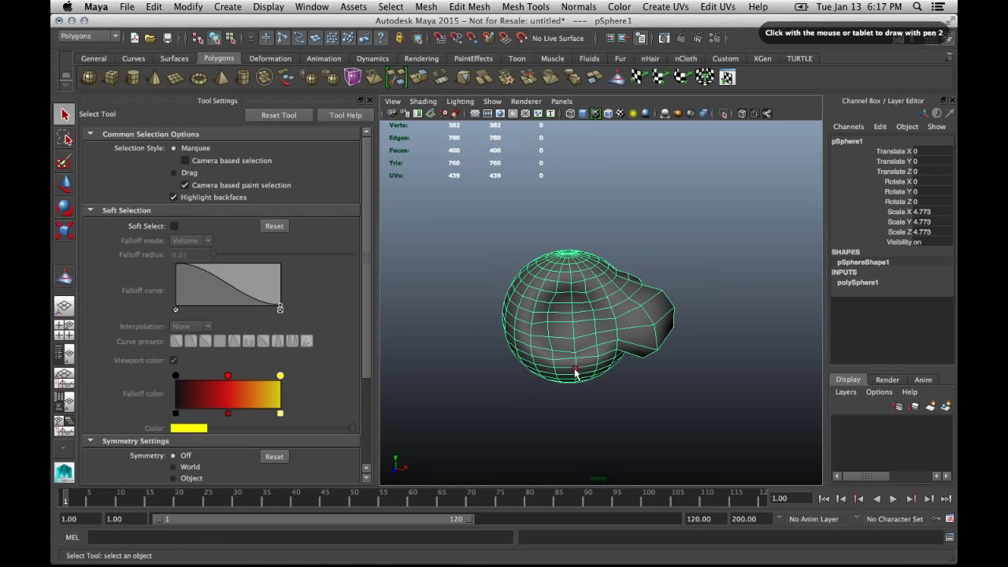
{"action": "mouse_move", "coordinate": [575, 375]}
{"action": "left_mouse_down"}
{"action": "mouse_move", "coordinate": [589, 335]}
{"action": "mouse_move", "coordinate": [580, 371]}
{"action": "left_mouse_up"}
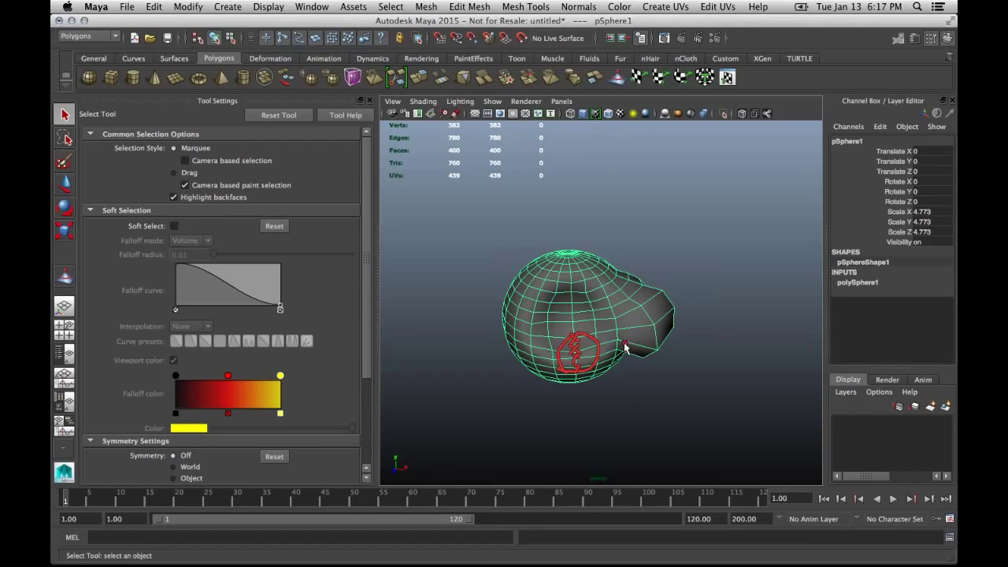
{"action": "key", "text": "2"}
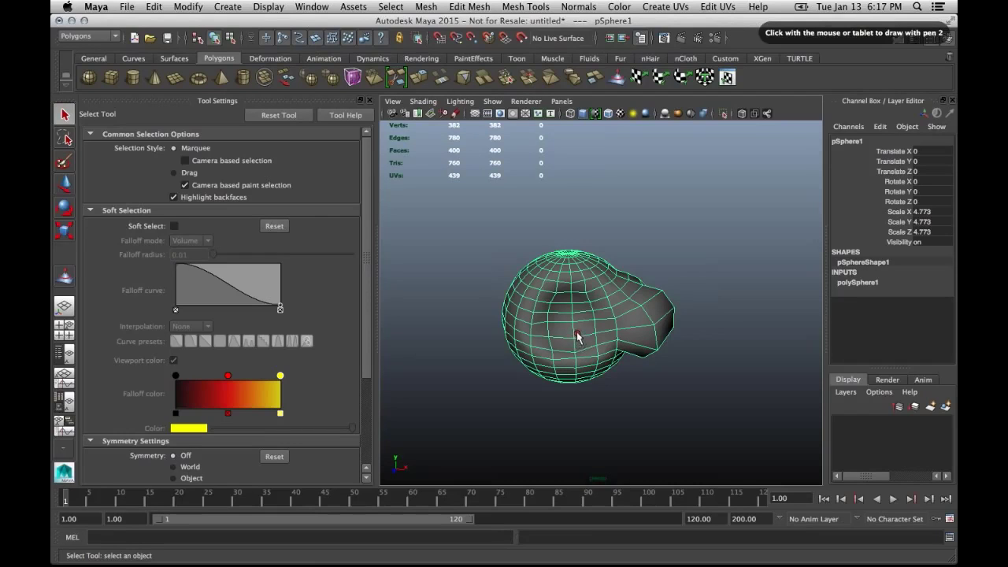
{"action": "left_click_drag", "start_coordinate": [578, 335], "coordinate": [585, 360]}
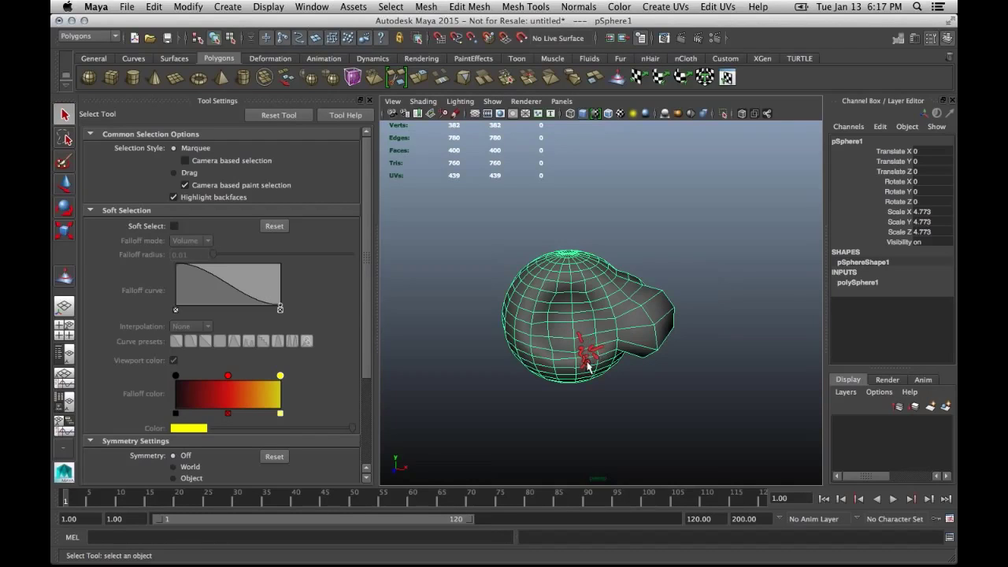
Step: Reactivate the Sculpt Geometry Tool with the Relax operation for the dented sphere
{"action": "left_click", "coordinate": [65, 275]}
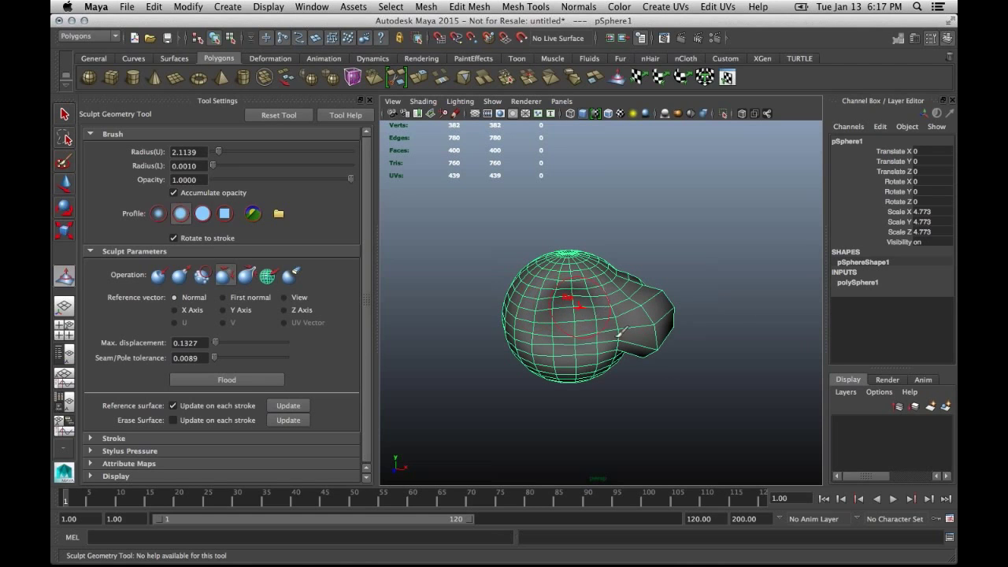
{"action": "mouse_move", "coordinate": [712, 371]}
{"action": "left_mouse_down", "text": "alt"}
{"action": "mouse_move", "coordinate": [603, 360]}
{"action": "mouse_move", "coordinate": [590, 327]}
{"action": "mouse_move", "coordinate": [724, 323]}
{"action": "mouse_move", "coordinate": [644, 230]}
{"action": "mouse_move", "coordinate": [673, 286]}
{"action": "mouse_move", "coordinate": [630, 299]}
{"action": "mouse_move", "coordinate": [597, 268]}
{"action": "mouse_move", "coordinate": [596, 288]}
{"action": "mouse_move", "coordinate": [632, 295]}
{"action": "left_mouse_up", "text": "alt"}
{"action": "mouse_move", "coordinate": [675, 323]}
{"action": "left_mouse_down", "text": "alt"}
{"action": "mouse_move", "coordinate": [669, 266]}
{"action": "mouse_move", "coordinate": [630, 311]}
{"action": "mouse_move", "coordinate": [607, 315]}
{"action": "left_mouse_up", "text": "alt"}
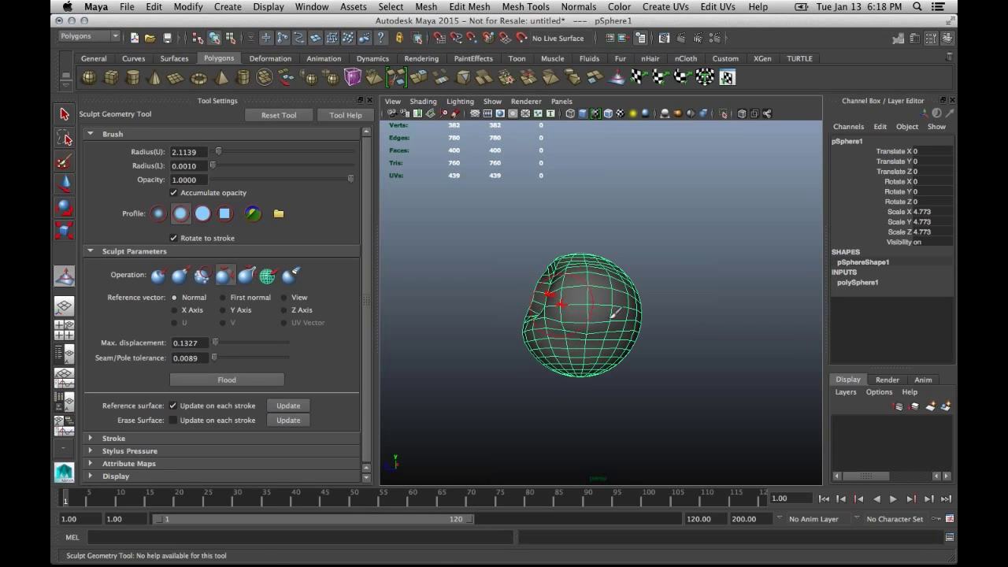
Step: Smooth out the dent in the sphere with Relax strokes across its hollow and rim
{"action": "left_click_drag", "start_coordinate": [547, 288], "coordinate": [675, 333], "text": "alt"}
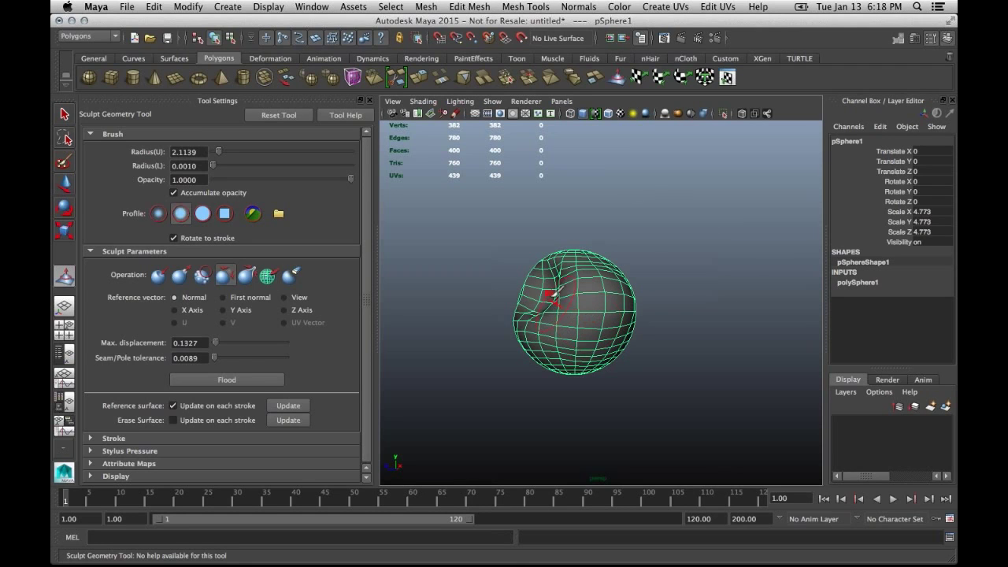
{"action": "mouse_move", "coordinate": [499, 315]}
{"action": "left_mouse_down", "text": "alt"}
{"action": "mouse_move", "coordinate": [491, 353]}
{"action": "mouse_move", "coordinate": [564, 292]}
{"action": "mouse_move", "coordinate": [535, 315]}
{"action": "mouse_move", "coordinate": [552, 284]}
{"action": "mouse_move", "coordinate": [575, 307]}
{"action": "left_mouse_up", "text": "alt"}
{"action": "left_click_drag", "start_coordinate": [668, 382], "coordinate": [607, 333], "text": "alt"}
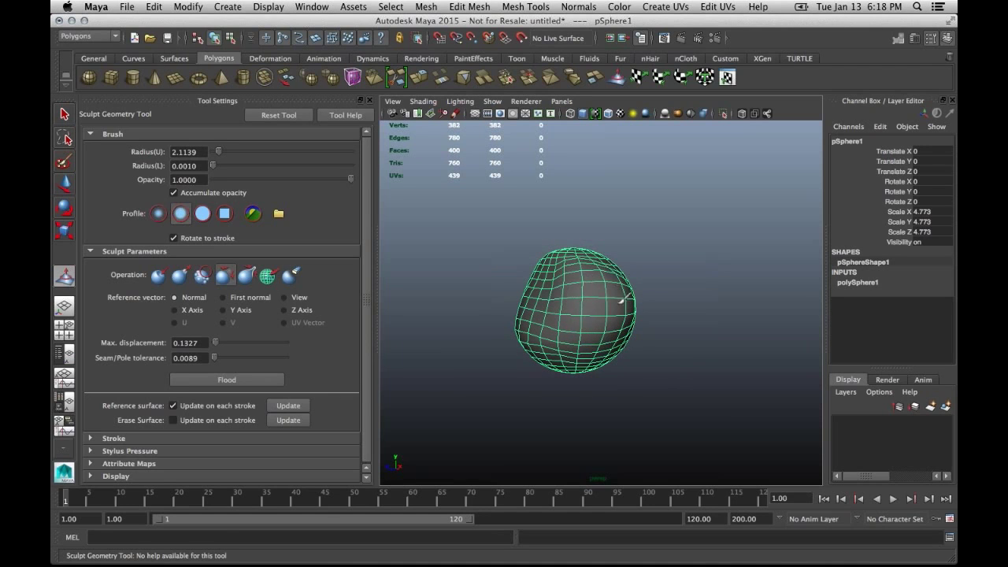
{"action": "left_click_drag", "start_coordinate": [549, 305], "coordinate": [572, 285]}
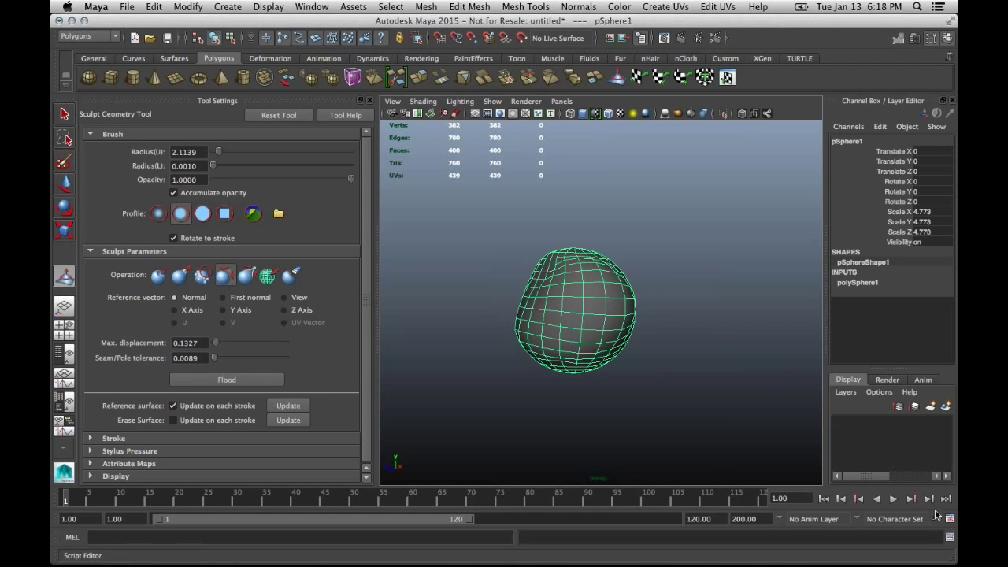
{"action": "left_click_drag", "start_coordinate": [645, 410], "coordinate": [660, 412], "text": "alt"}
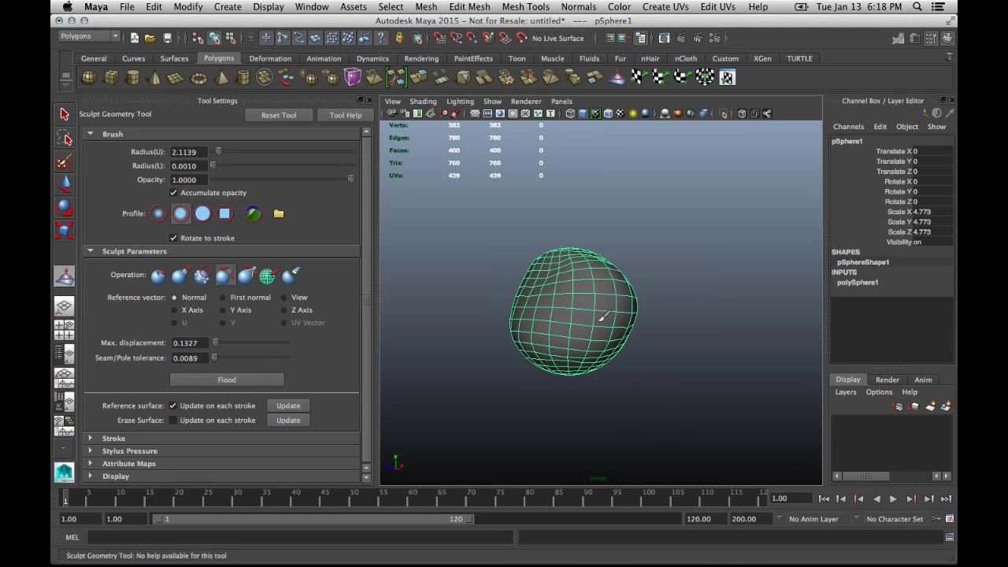
{"action": "mouse_move", "coordinate": [539, 265]}
{"action": "left_mouse_down"}
{"action": "mouse_move", "coordinate": [543, 321]}
{"action": "mouse_move", "coordinate": [572, 323]}
{"action": "left_mouse_up"}
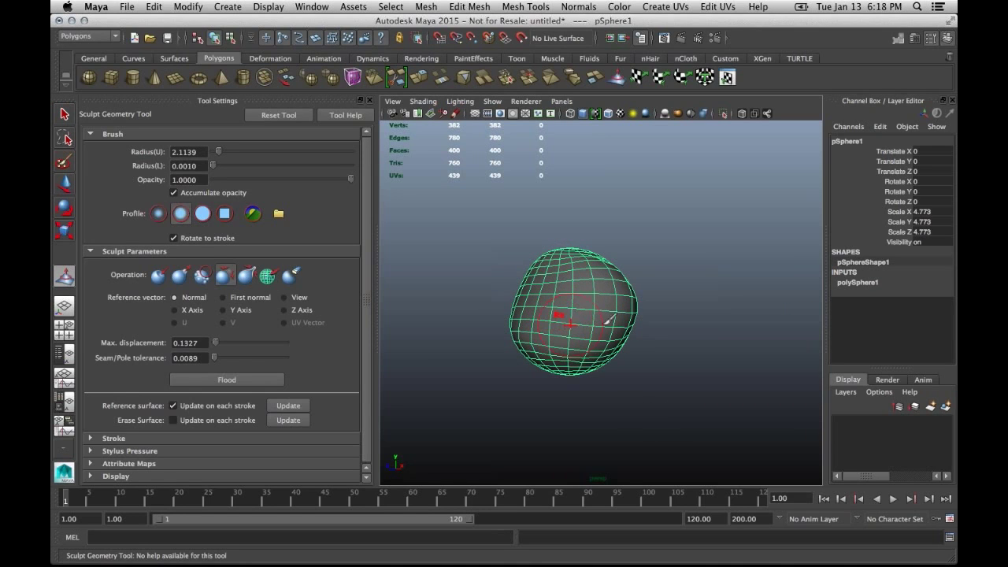
Step: Relax the remaining uneven areas around the sphere, working over its upper and lower sides from several angles
{"action": "left_click_drag", "start_coordinate": [664, 335], "coordinate": [575, 338], "text": "alt"}
{"action": "left_click_drag", "start_coordinate": [637, 265], "coordinate": [670, 275]}
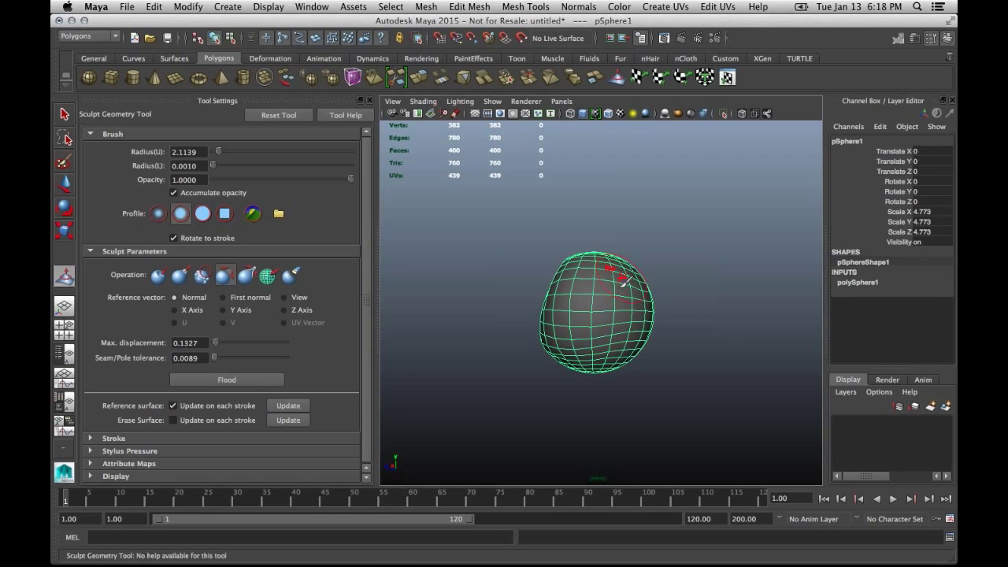
{"action": "left_click_drag", "start_coordinate": [551, 337], "coordinate": [583, 344]}
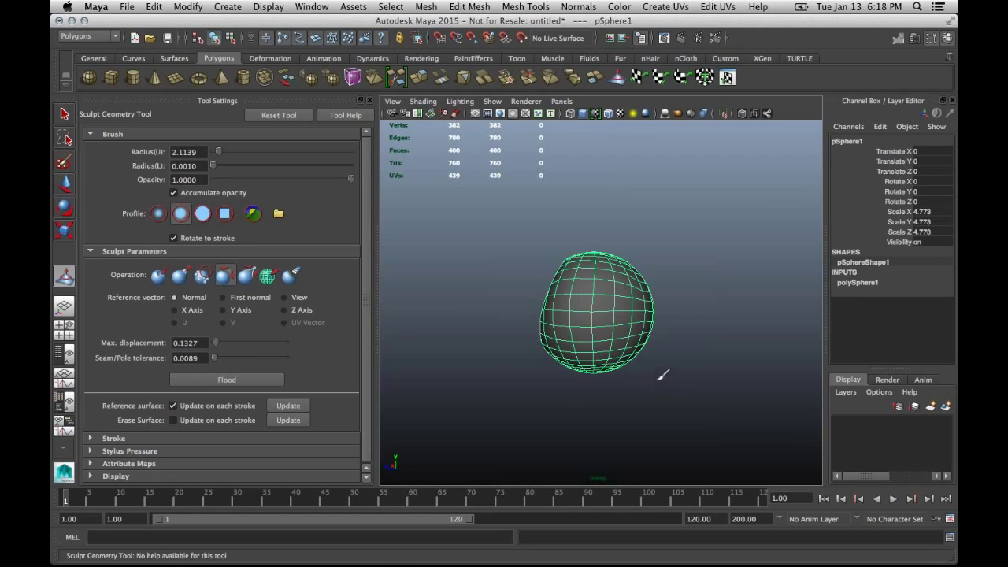
{"action": "left_click_drag", "start_coordinate": [571, 417], "coordinate": [630, 392], "text": "alt"}
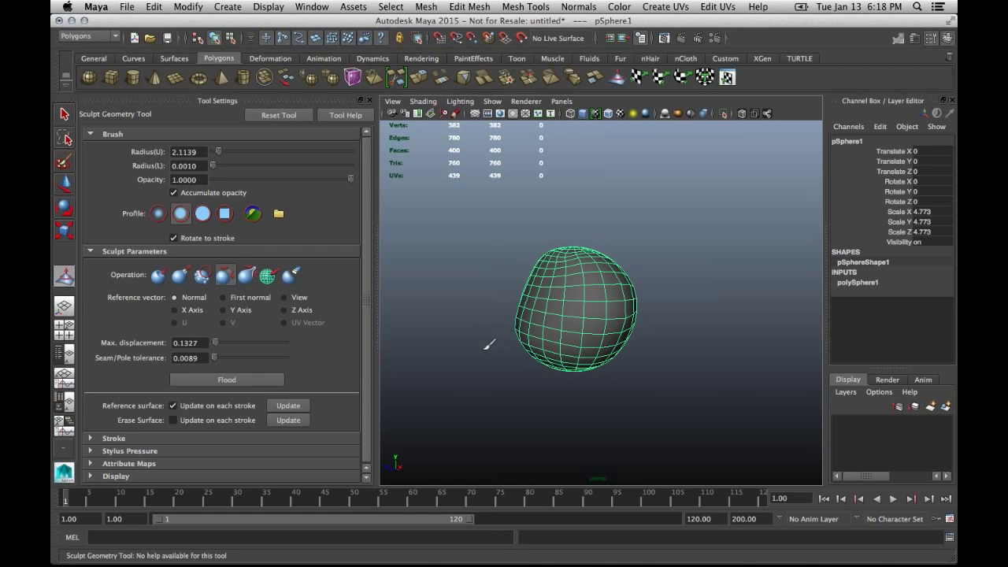
{"action": "left_click_drag", "start_coordinate": [465, 361], "coordinate": [590, 289], "text": "alt"}
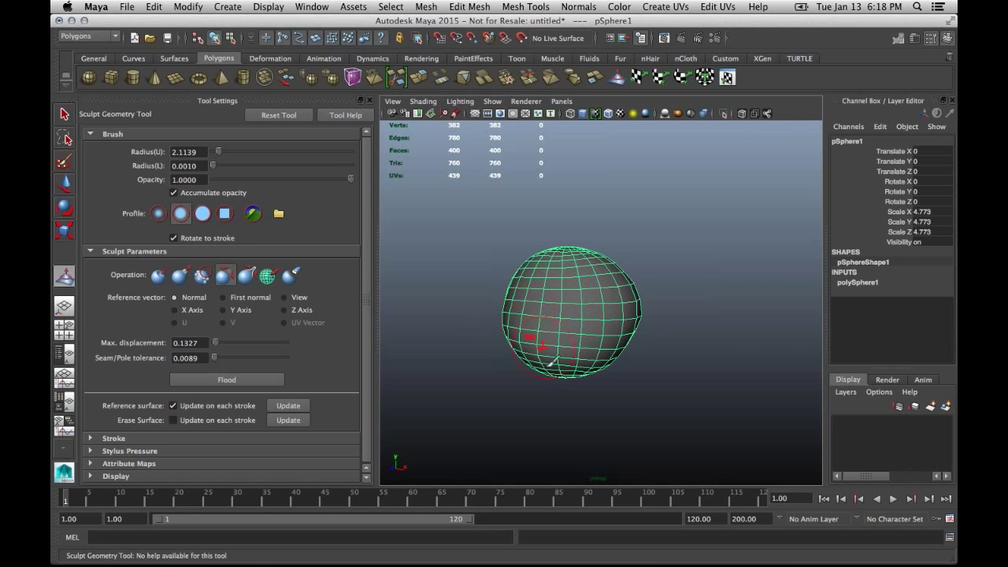
{"action": "left_click_drag", "start_coordinate": [518, 360], "coordinate": [480, 372], "text": "alt"}
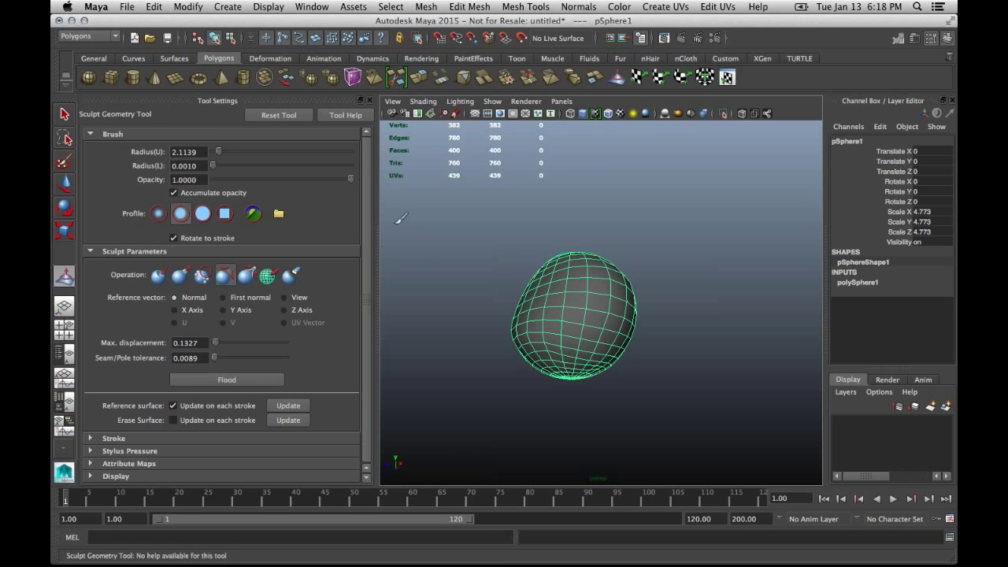
Step: Minimise the Maya window and switch to ZBrush
{"action": "left_click", "coordinate": [71, 21]}
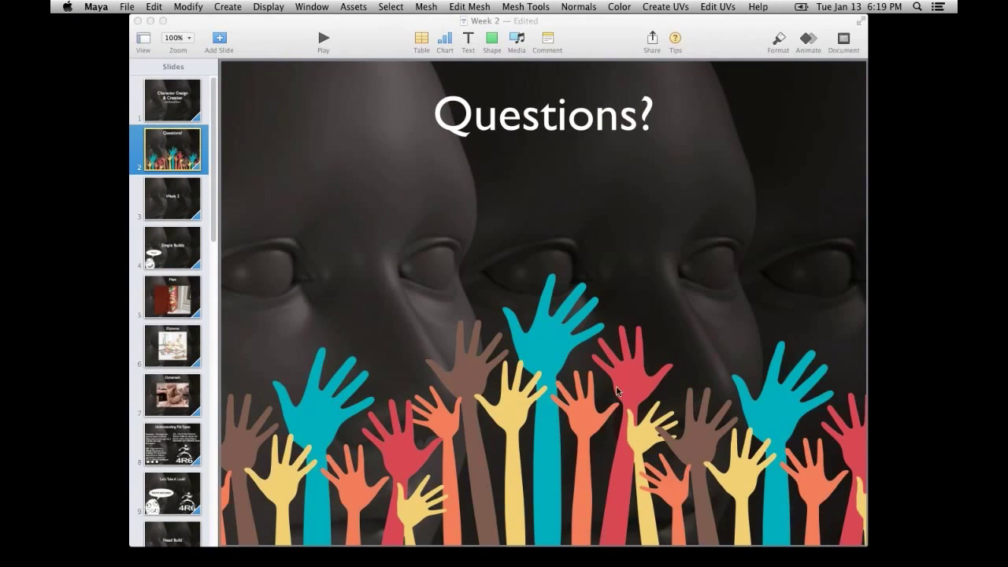
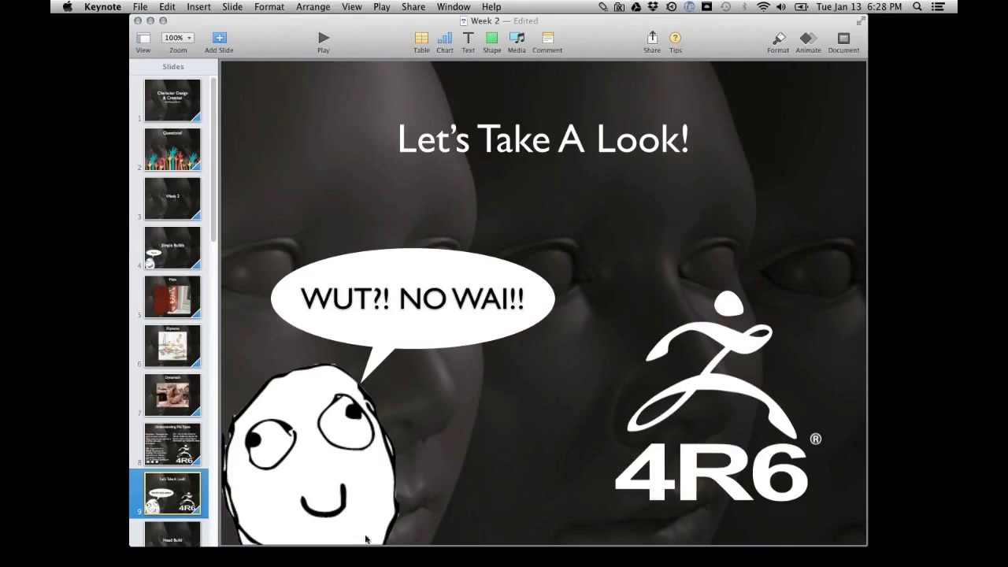
{"action": "mouse_move", "coordinate": [361, 564]}
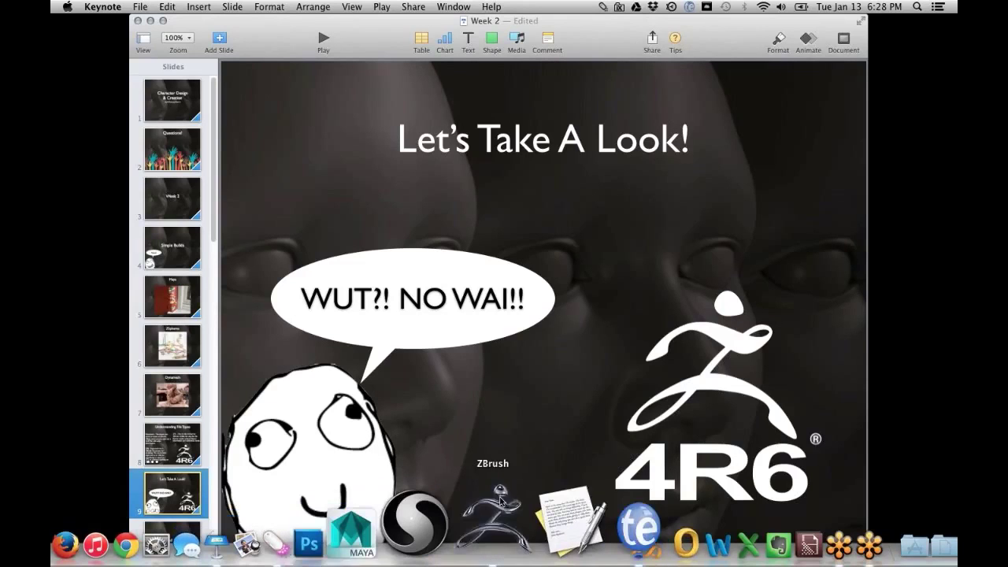
{"action": "left_click", "coordinate": [501, 501]}
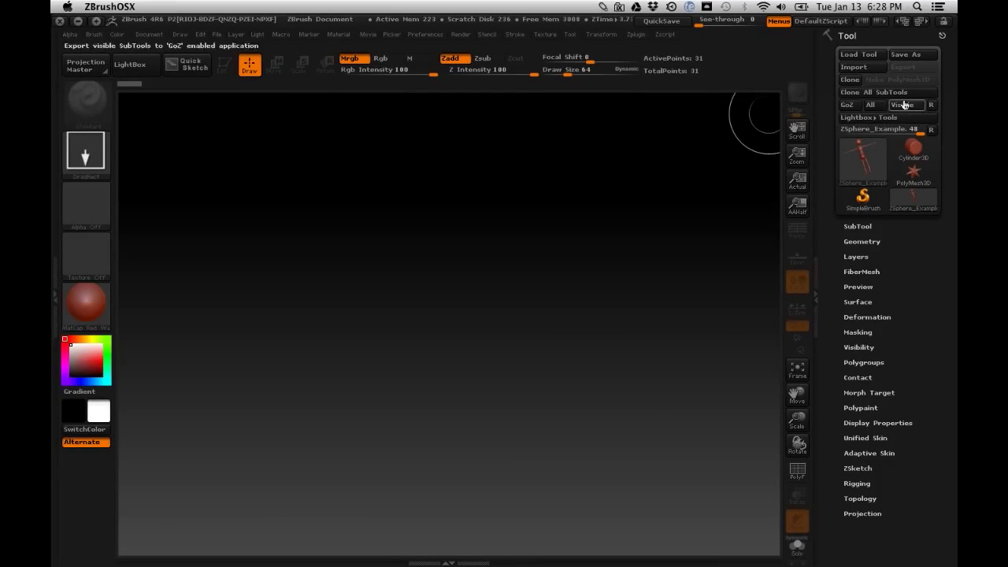
Step: Create a new document, outline a large canvas area with the on-screen annotation pen and clear the marking
{"action": "left_click", "coordinate": [149, 34]}
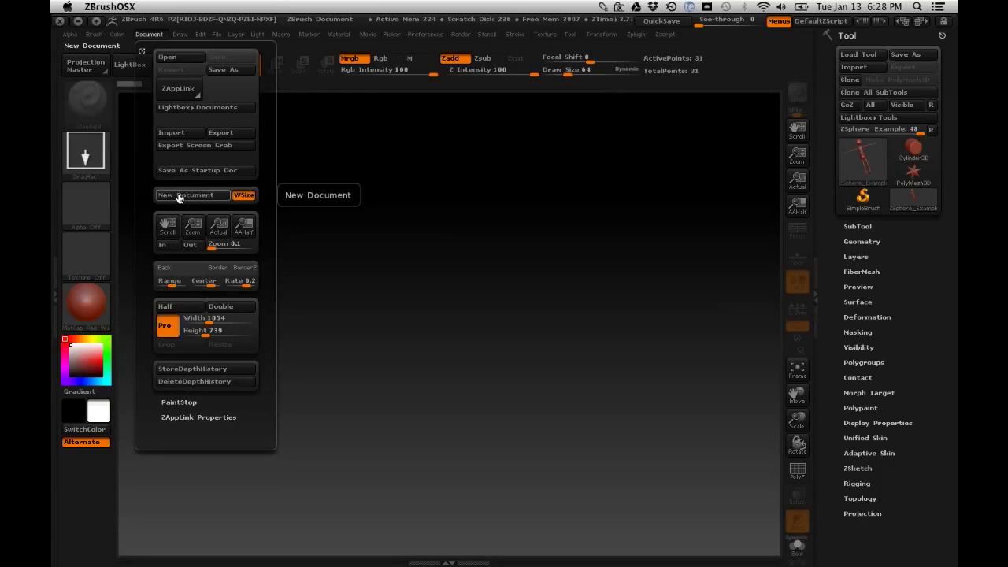
{"action": "left_click", "coordinate": [172, 197]}
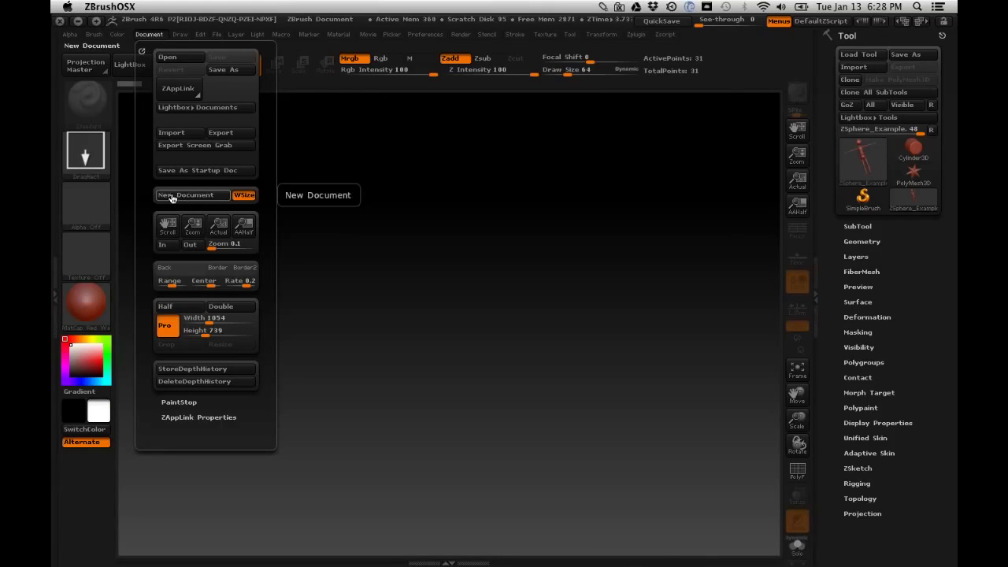
{"action": "left_click", "coordinate": [601, 34]}
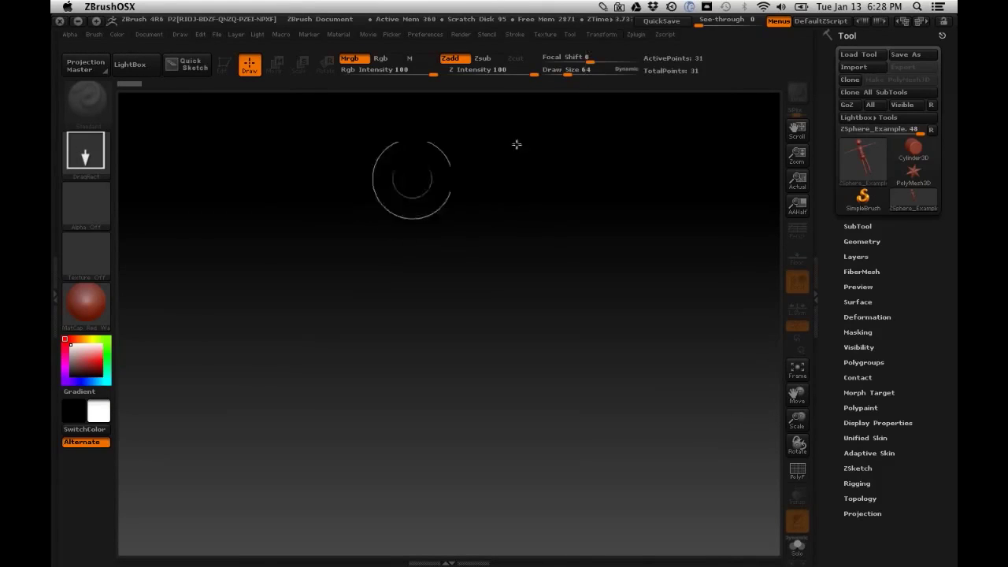
{"action": "mouse_move", "coordinate": [396, 162]}
{"action": "left_mouse_down"}
{"action": "mouse_move", "coordinate": [717, 177]}
{"action": "mouse_move", "coordinate": [684, 414]}
{"action": "mouse_move", "coordinate": [617, 328]}
{"action": "mouse_move", "coordinate": [387, 172]}
{"action": "mouse_move", "coordinate": [400, 163]}
{"action": "mouse_move", "coordinate": [196, 171]}
{"action": "mouse_move", "coordinate": [208, 419]}
{"action": "mouse_move", "coordinate": [215, 384]}
{"action": "mouse_move", "coordinate": [207, 429]}
{"action": "mouse_move", "coordinate": [716, 408]}
{"action": "left_mouse_up"}
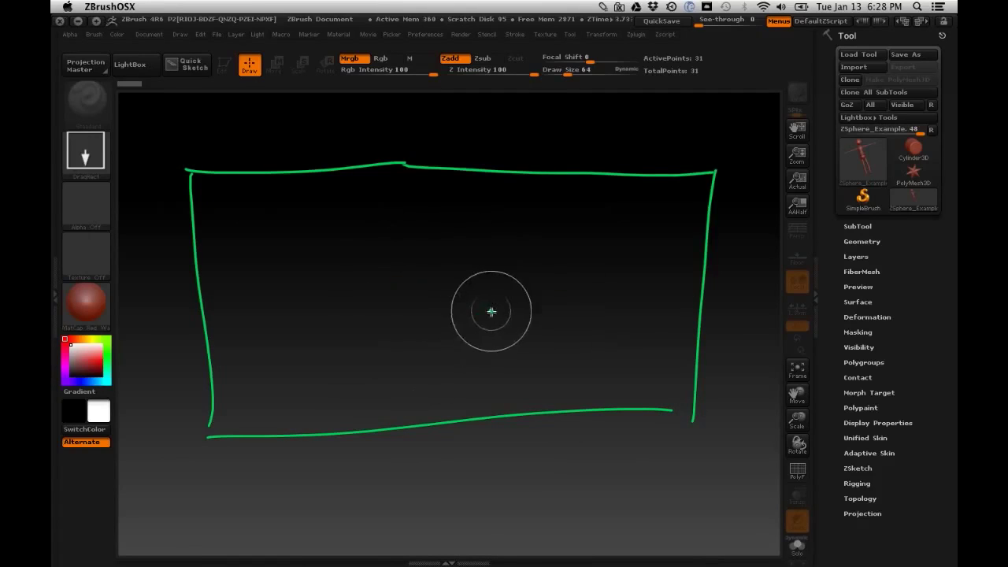
{"action": "key", "text": "Escape"}
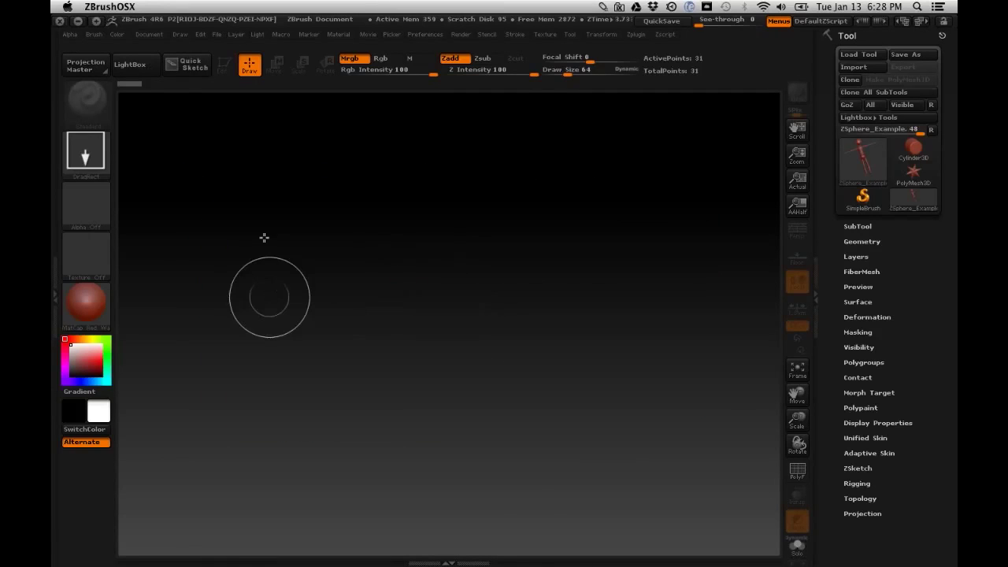
Step: Double the canvas size of the new document
{"action": "left_click", "coordinate": [152, 36]}
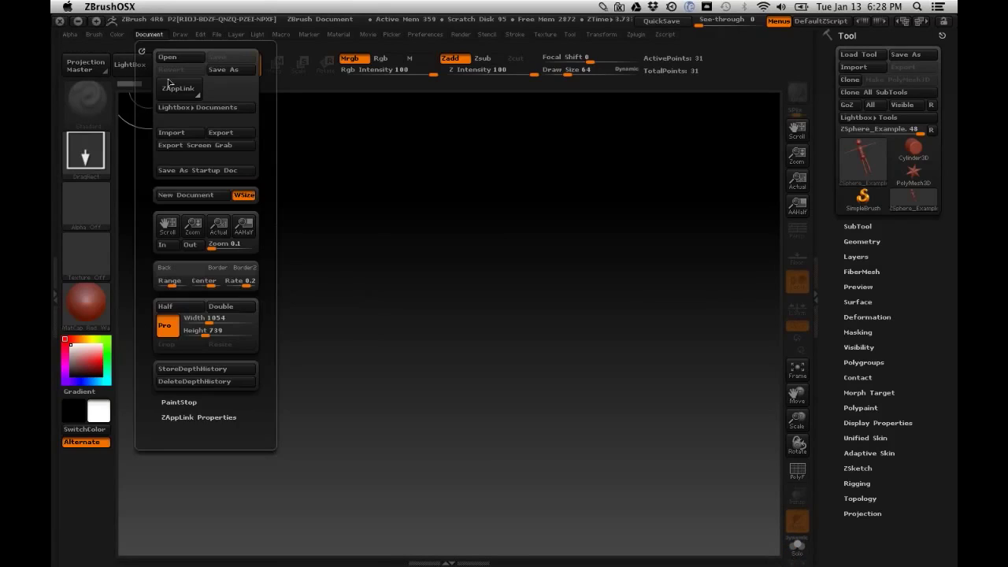
{"action": "left_click", "coordinate": [236, 315]}
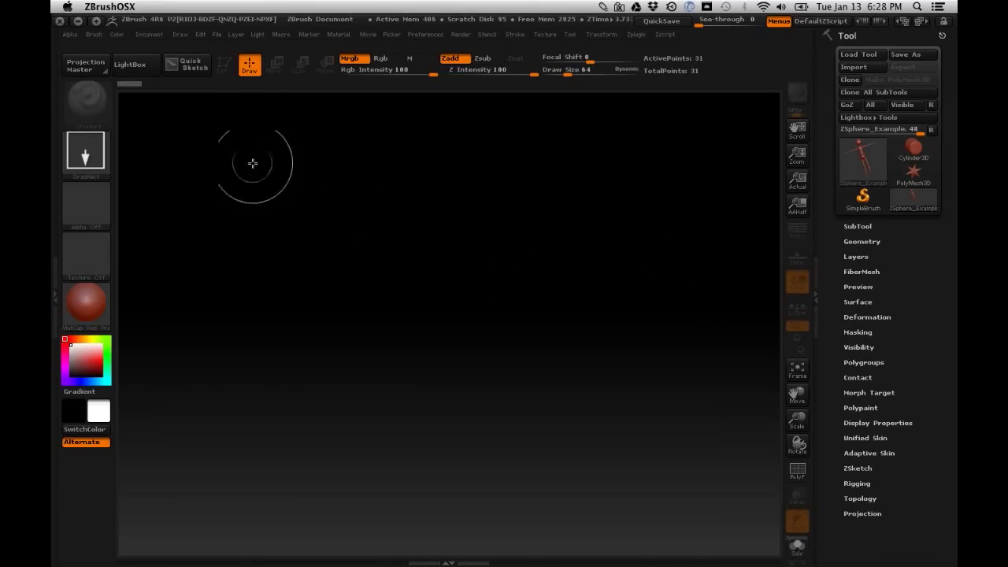
{"action": "left_click", "coordinate": [152, 35]}
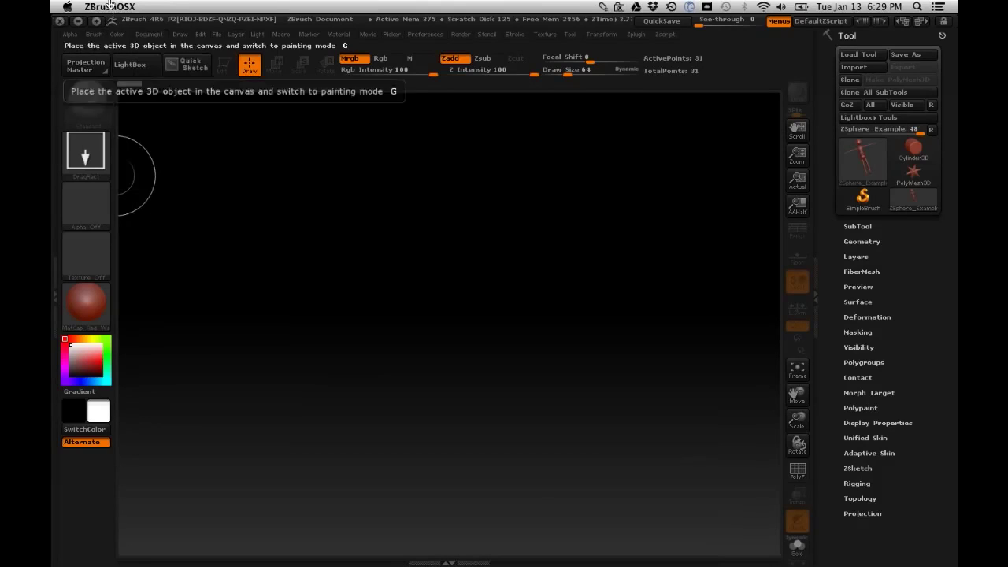
Step: Quit ZBrush, launch it again from the slide presentation and hide the LightBox browser
{"action": "left_click", "coordinate": [110, 7]}
{"action": "left_click", "coordinate": [118, 81]}
{"action": "left_click", "coordinate": [447, 179]}
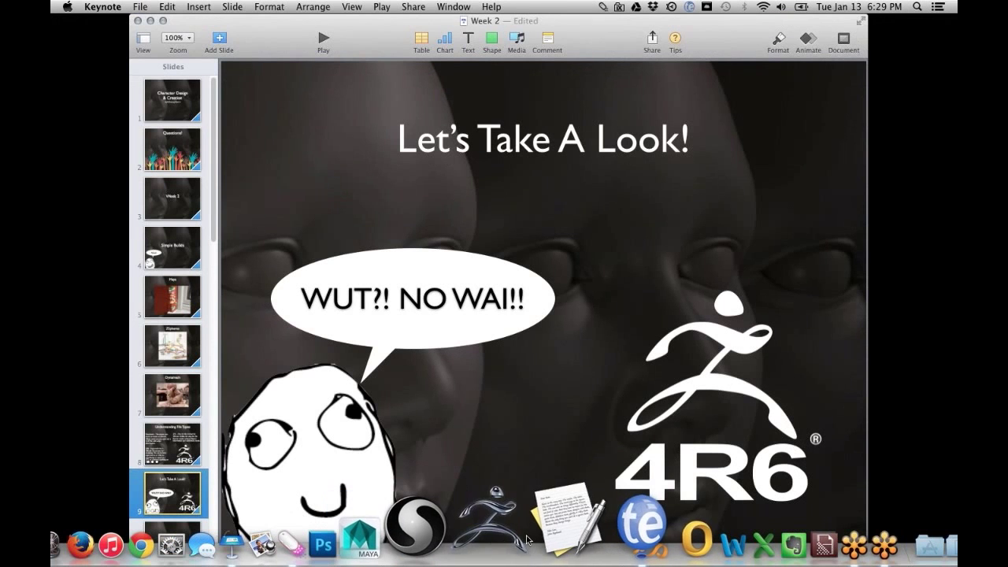
{"action": "left_click", "coordinate": [518, 538]}
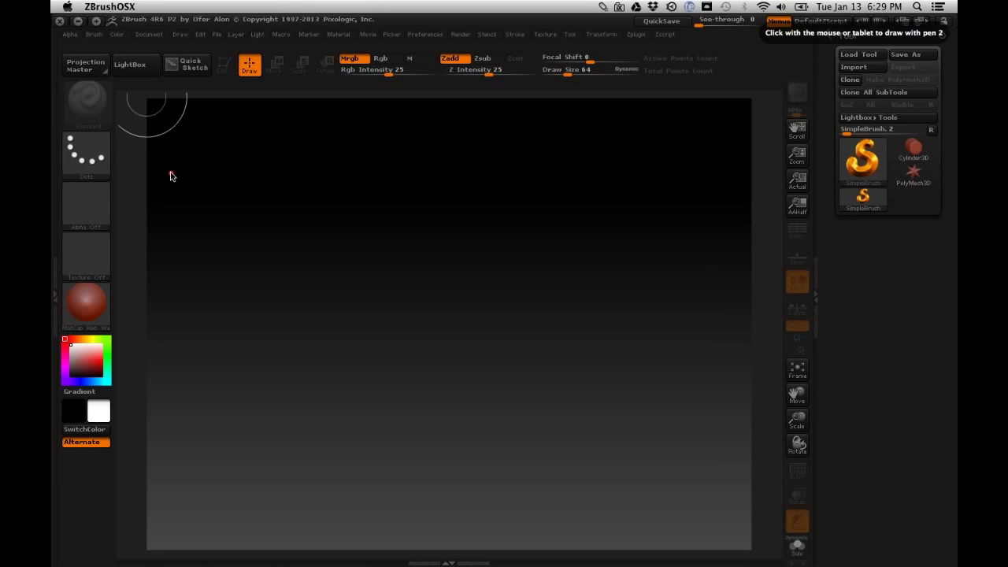
{"action": "key", "text": "comma"}
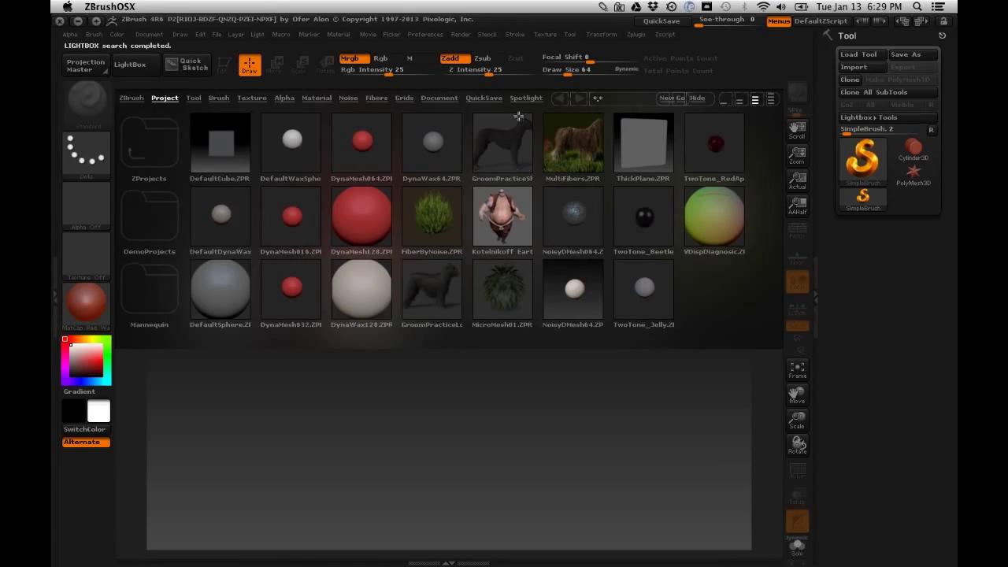
{"action": "left_click", "coordinate": [698, 98]}
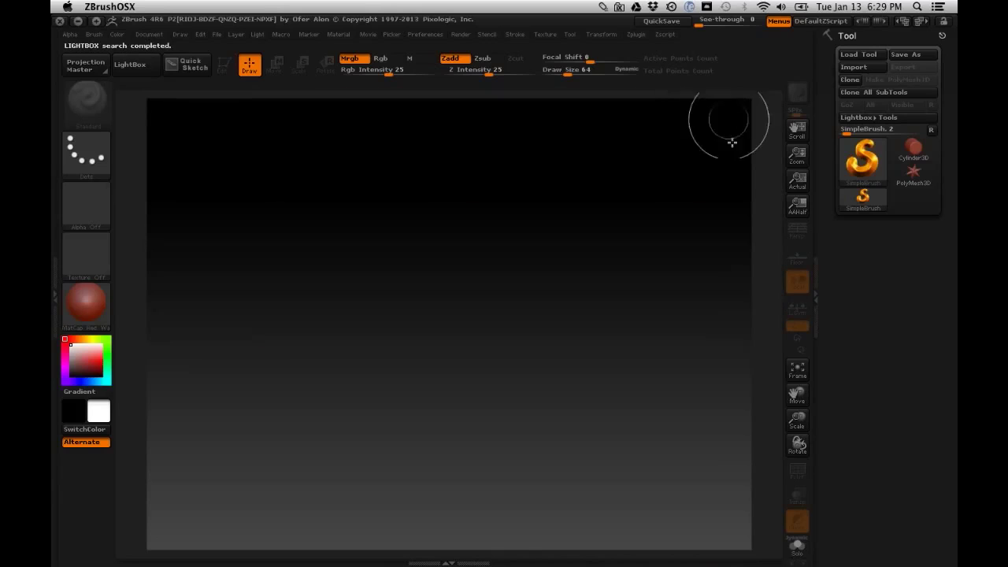
Step: Mark the four corners of the default canvas with the on-screen annotation pen
{"action": "left_click_drag", "start_coordinate": [753, 100], "coordinate": [756, 199]}
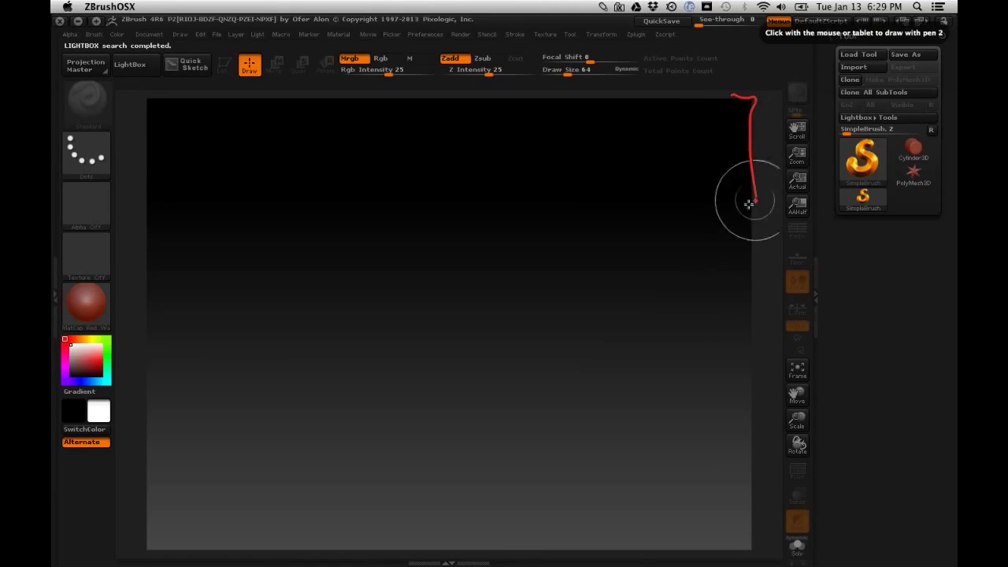
{"action": "left_click_drag", "start_coordinate": [160, 101], "coordinate": [152, 143]}
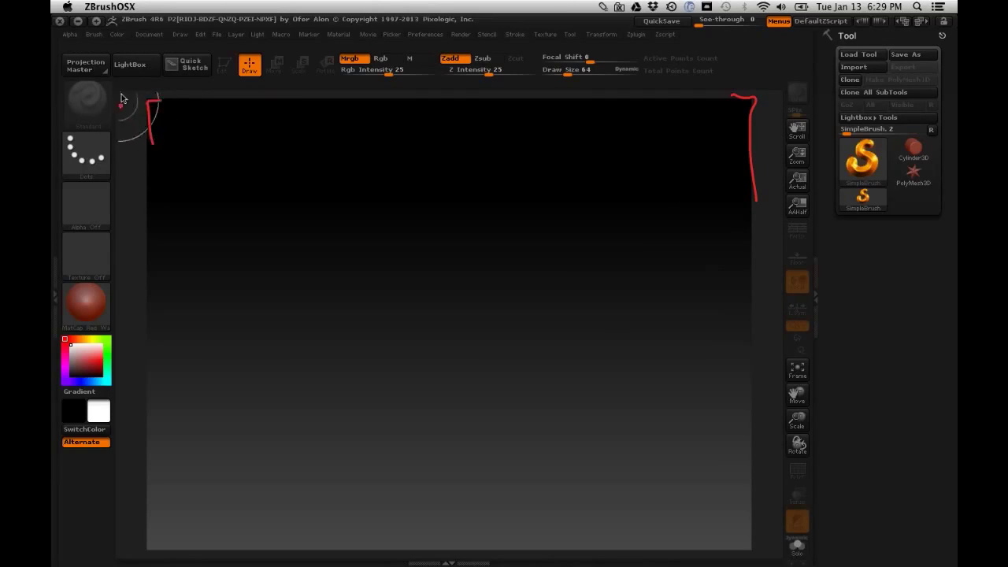
{"action": "left_click_drag", "start_coordinate": [146, 524], "coordinate": [164, 549]}
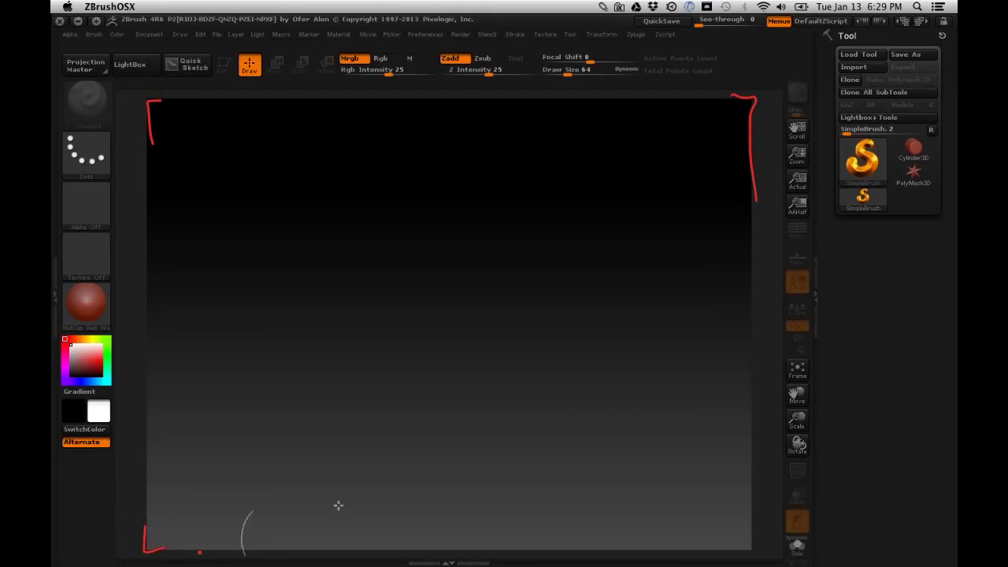
{"action": "mouse_move", "coordinate": [752, 490]}
{"action": "left_mouse_down"}
{"action": "mouse_move", "coordinate": [757, 540]}
{"action": "mouse_move", "coordinate": [724, 550]}
{"action": "left_mouse_up"}
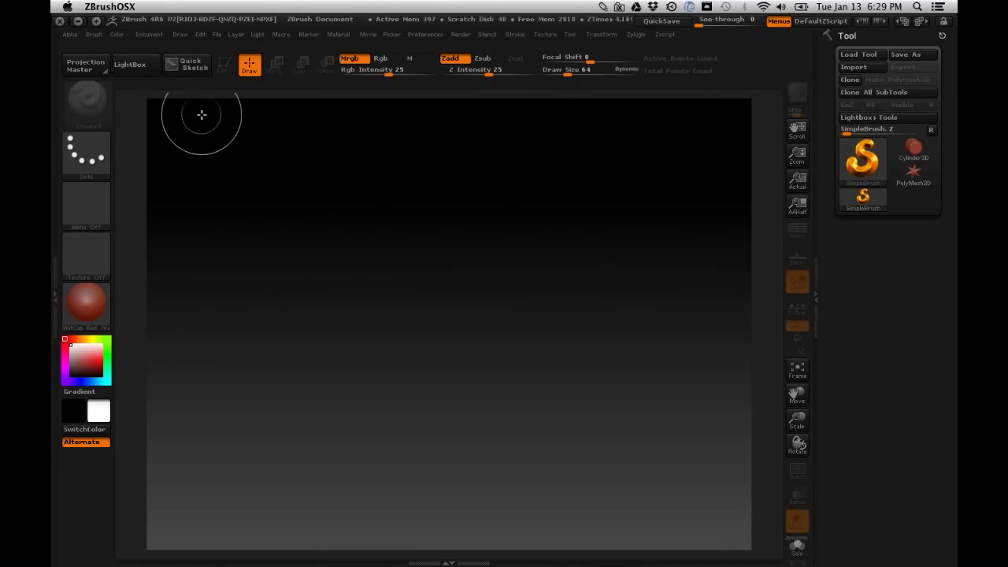
Step: Double the default document's size so the canvas fills the workspace
{"action": "left_click", "coordinate": [149, 34]}
{"action": "left_click", "coordinate": [222, 306]}
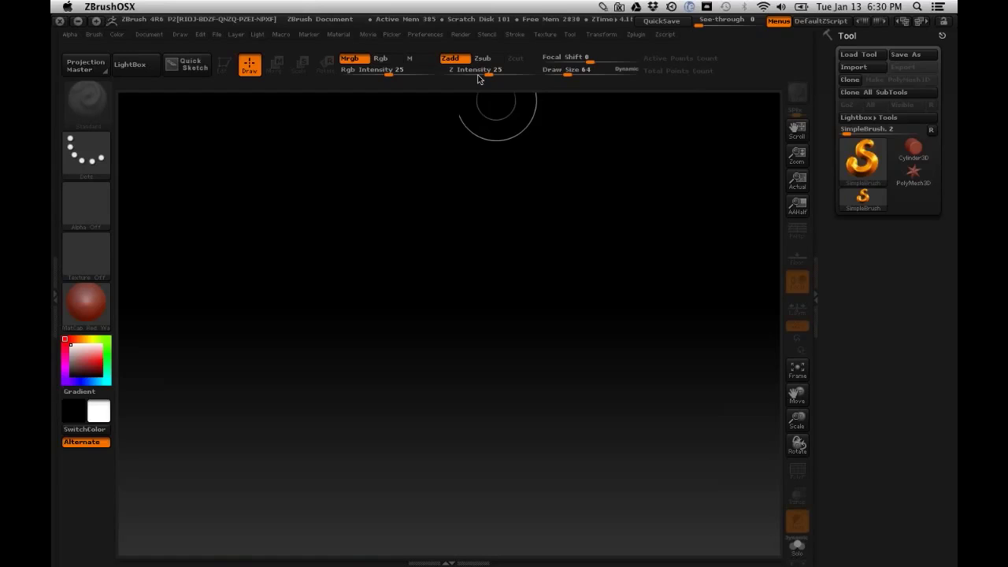
{"action": "left_click", "coordinate": [550, 35]}
{"action": "left_click", "coordinate": [569, 35]}
{"action": "left_click", "coordinate": [569, 51]}
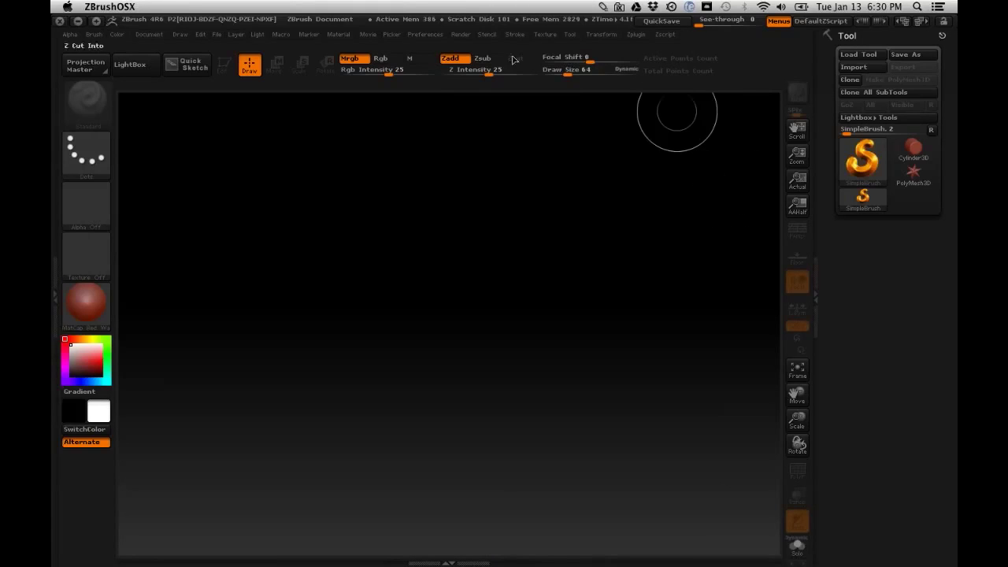
{"action": "left_click", "coordinate": [545, 35]}
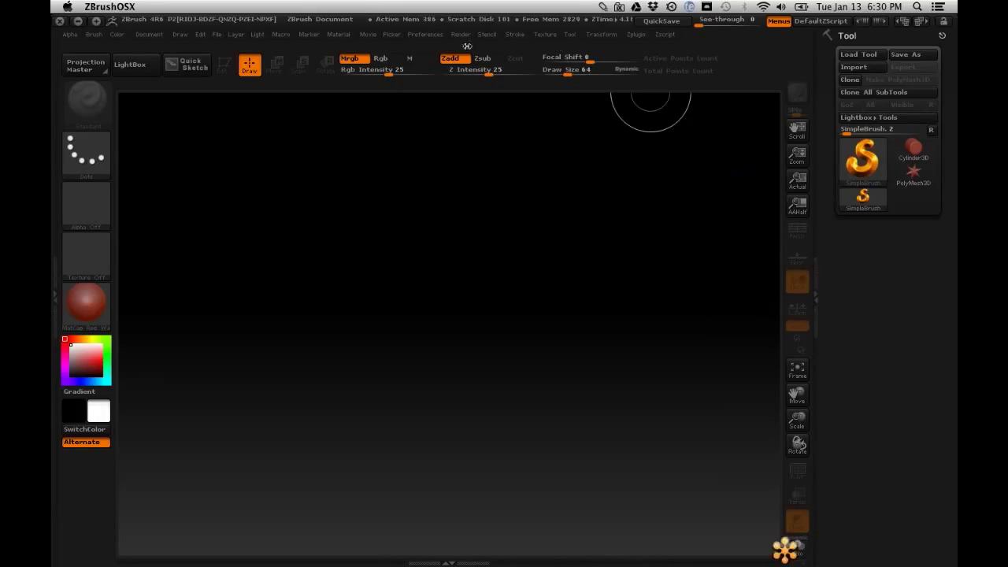
Step: Import ImagePlane.jpg as a texture from the GoToTraining > CDC 2.0 > Week 2 > Simple Builds folder in Documents
{"action": "left_click", "coordinate": [546, 34]}
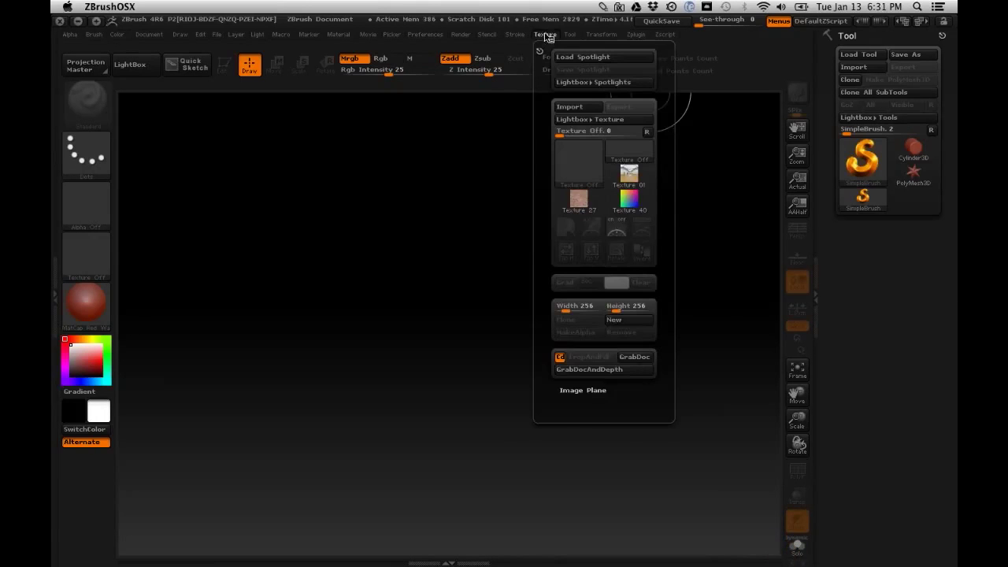
{"action": "left_click", "coordinate": [590, 110]}
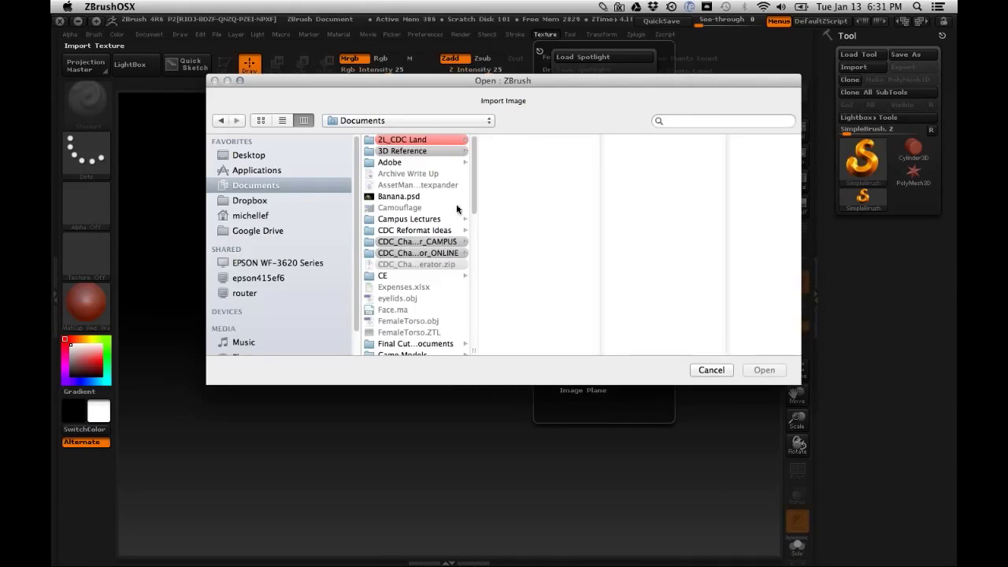
{"action": "left_click_drag", "start_coordinate": [473, 185], "coordinate": [476, 230]}
{"action": "left_click", "coordinate": [403, 234]}
{"action": "left_click", "coordinate": [554, 140]}
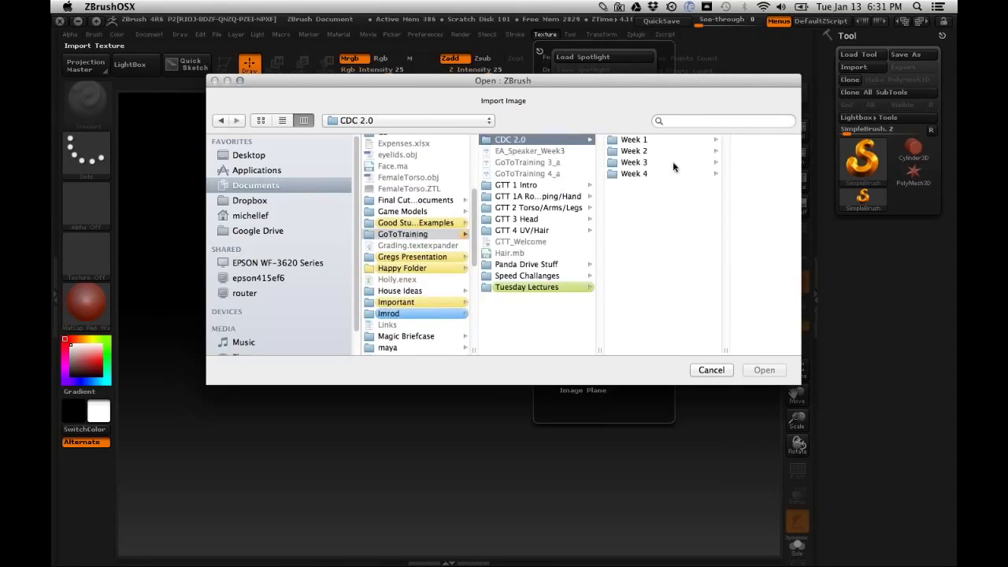
{"action": "left_click", "coordinate": [669, 152]}
{"action": "left_click", "coordinate": [697, 142]}
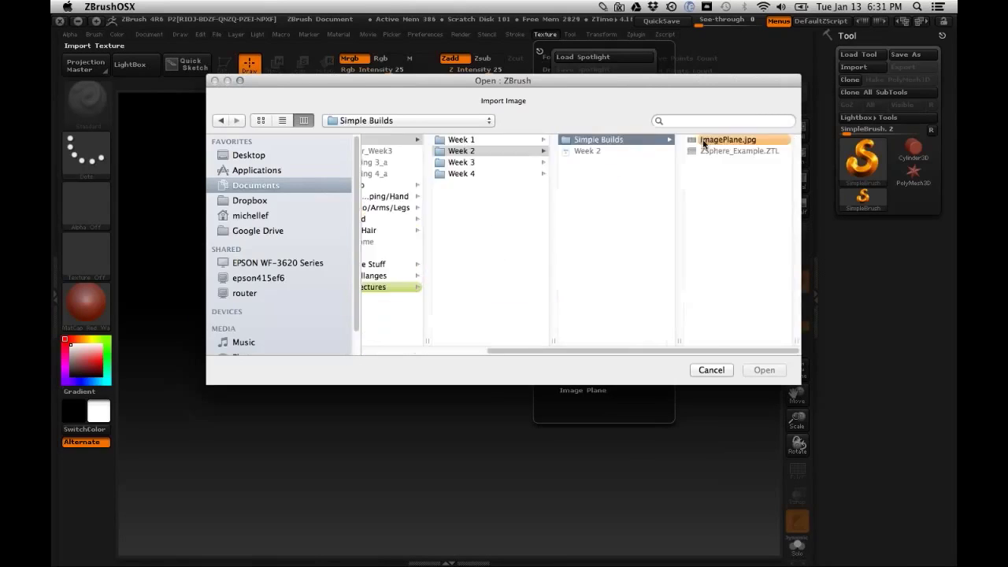
{"action": "left_click", "coordinate": [725, 142]}
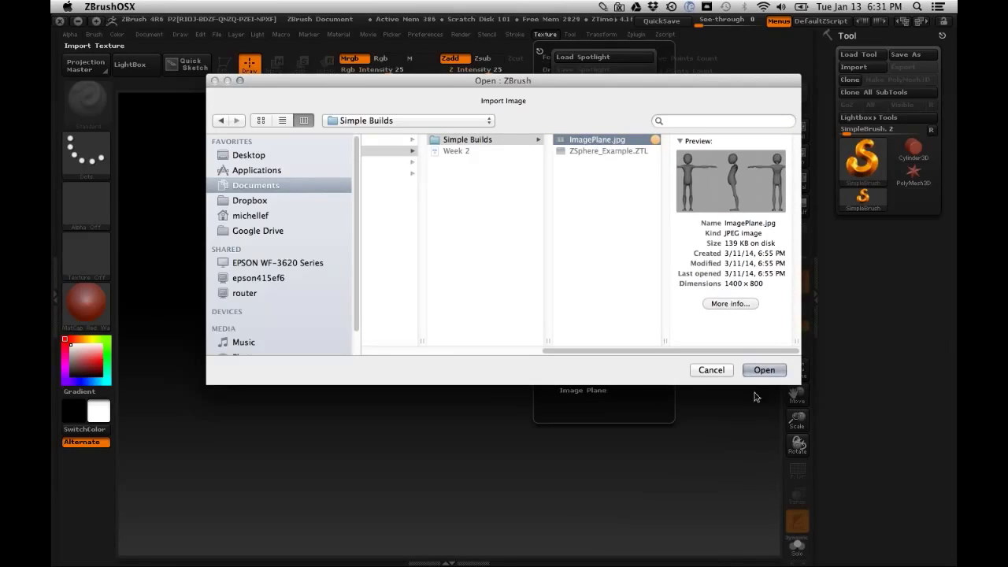
{"action": "left_click", "coordinate": [766, 371]}
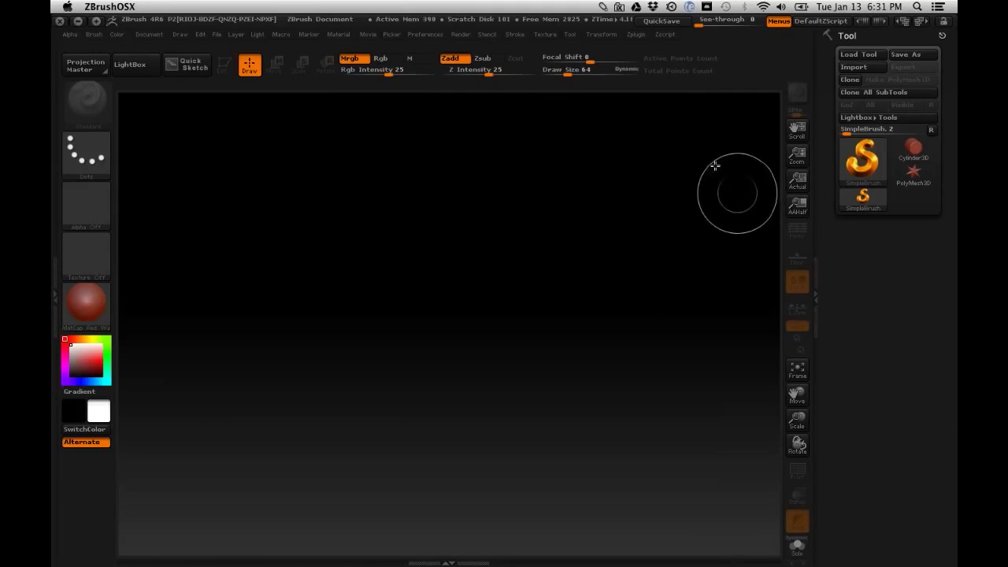
Step: Make the imported ImagePlane image the current texture
{"action": "left_click", "coordinate": [545, 35]}
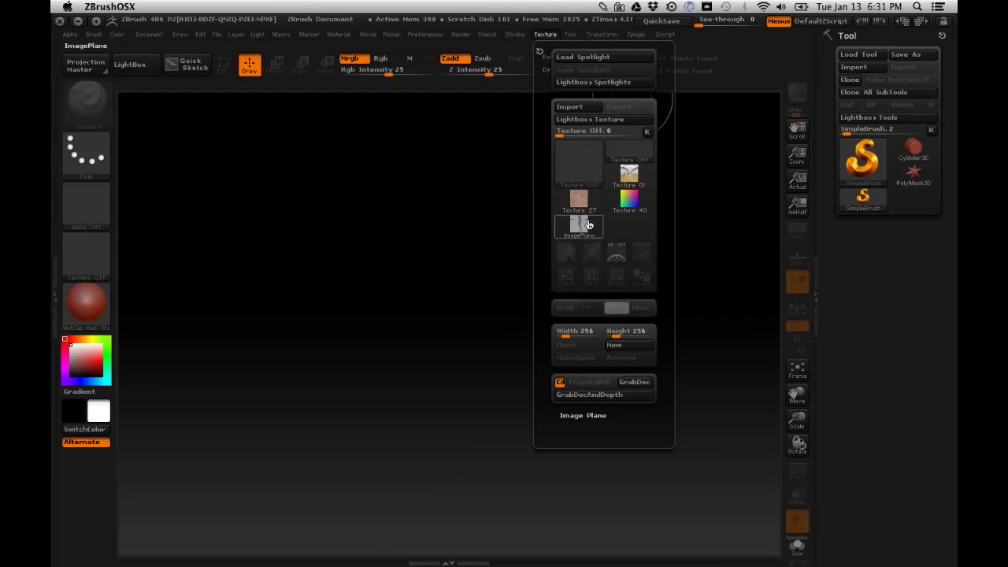
{"action": "left_click", "coordinate": [585, 228]}
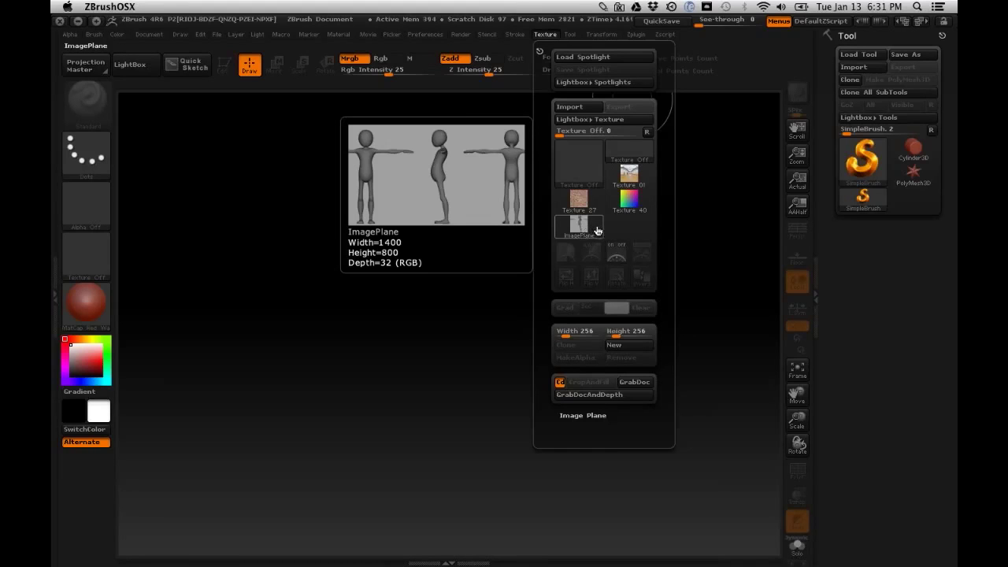
{"action": "left_click", "coordinate": [595, 230]}
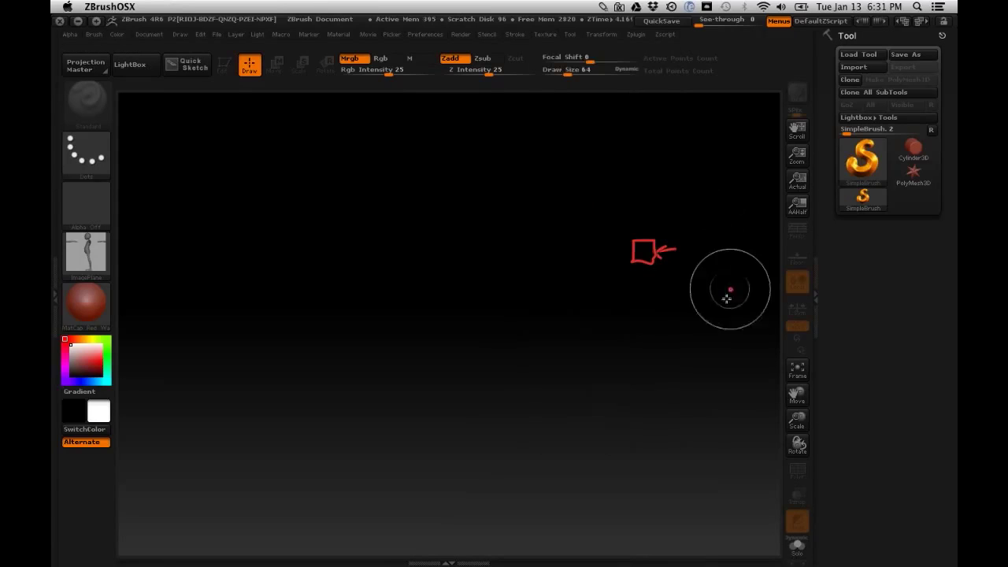
Step: Add the ImagePlane texture to Spotlight and hide the LightBox browser so the reference figures show on the canvas
{"action": "left_click", "coordinate": [553, 45]}
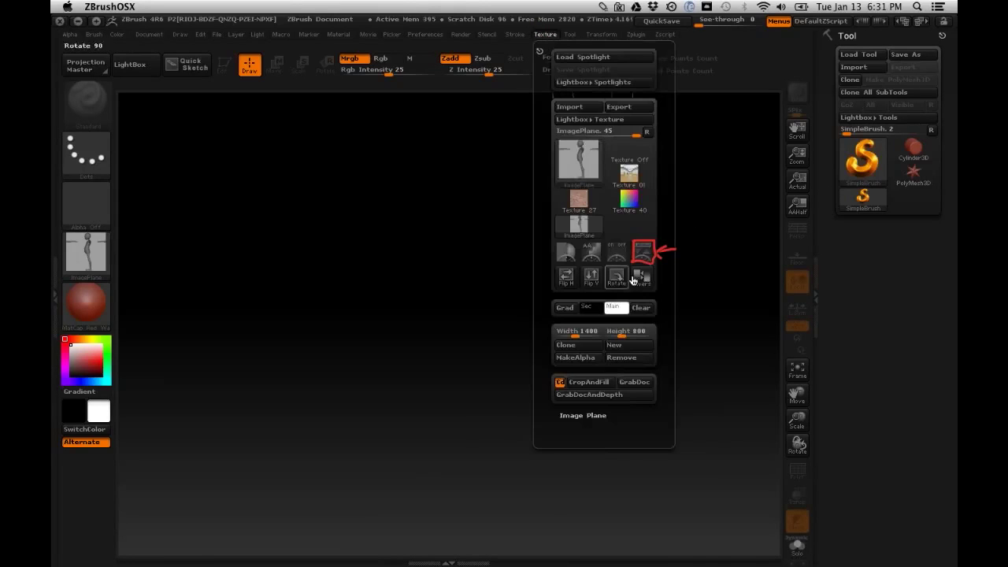
{"action": "left_click", "coordinate": [545, 34]}
{"action": "left_click", "coordinate": [640, 253]}
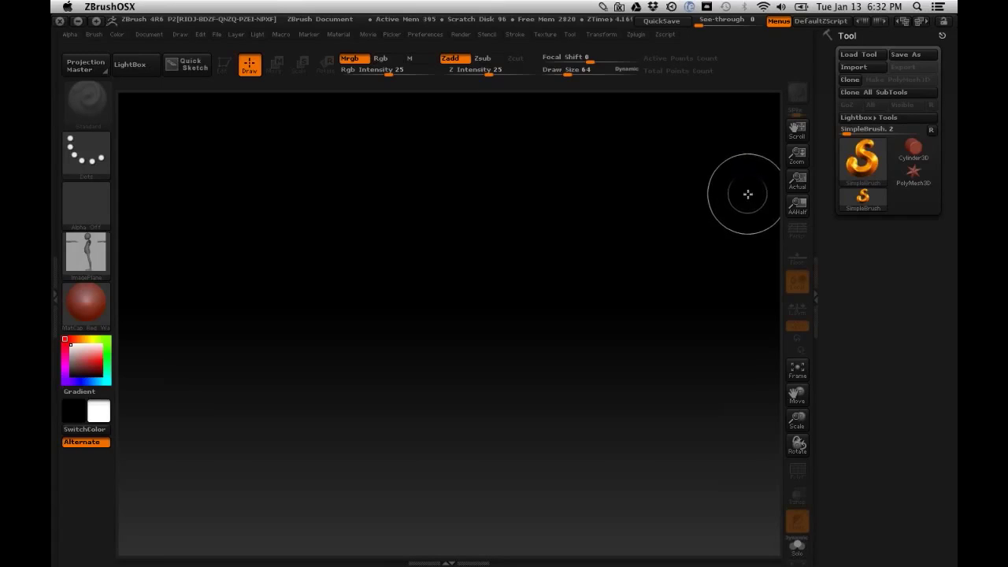
{"action": "left_click", "coordinate": [545, 35]}
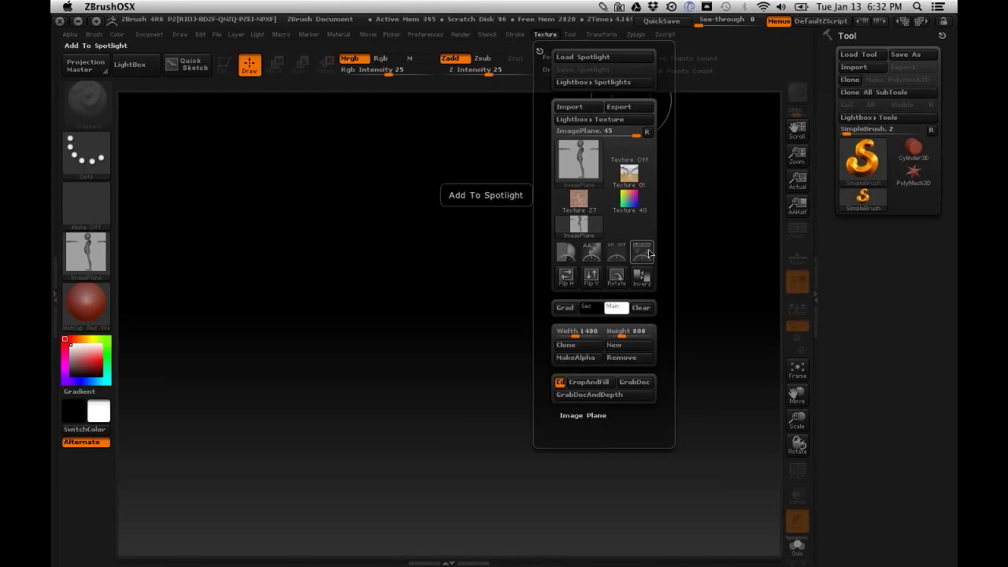
{"action": "left_click", "coordinate": [647, 252]}
{"action": "key", "text": "comma"}
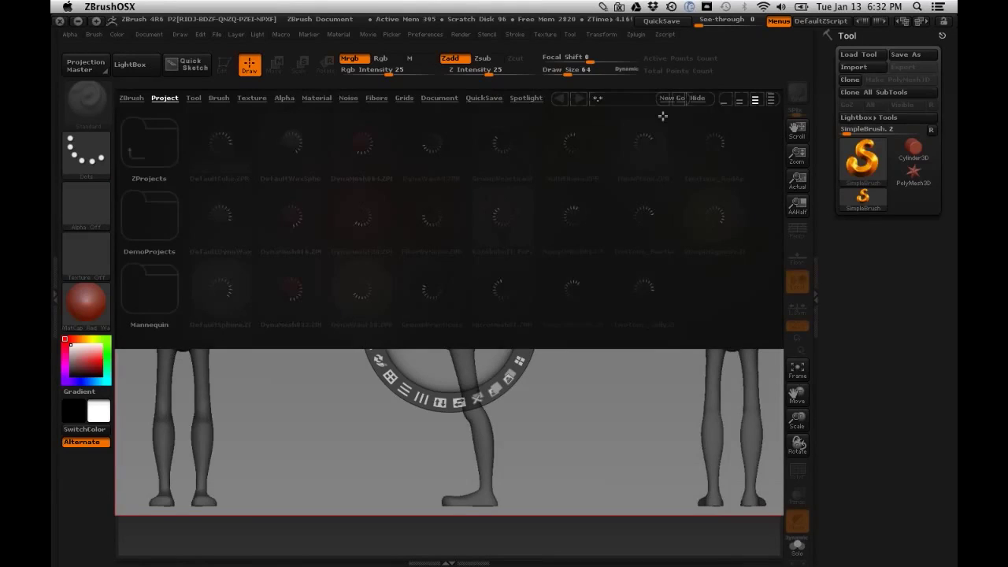
{"action": "left_click", "coordinate": [700, 98]}
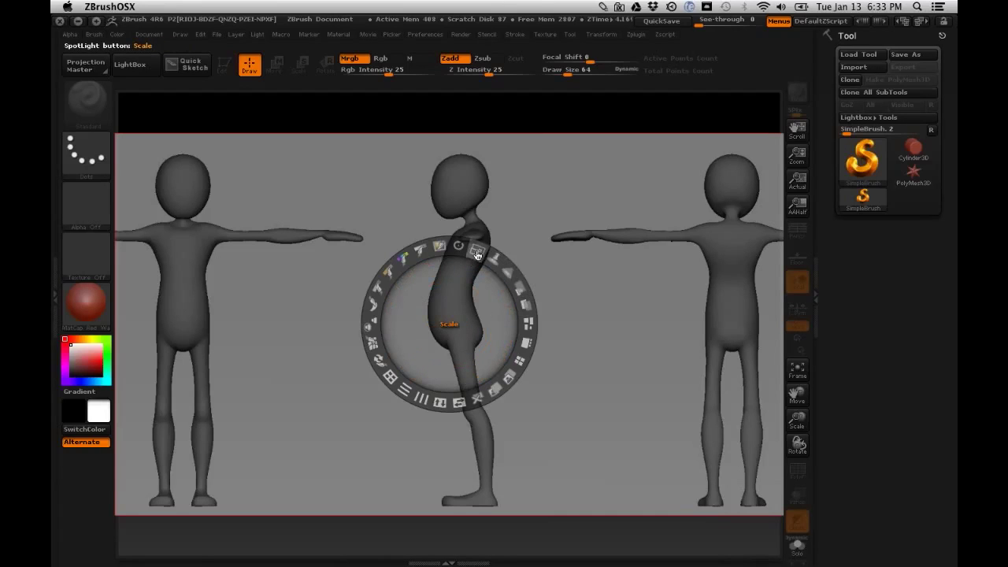
Step: Scale the reference image down slightly in Spotlight so it fits inside the canvas, and demonstrate showing and hiding LightBox
{"action": "mouse_move", "coordinate": [476, 252]}
{"action": "left_mouse_down"}
{"action": "mouse_move", "coordinate": [465, 265]}
{"action": "mouse_move", "coordinate": [459, 256]}
{"action": "mouse_move", "coordinate": [476, 253]}
{"action": "mouse_move", "coordinate": [472, 265]}
{"action": "left_mouse_up"}
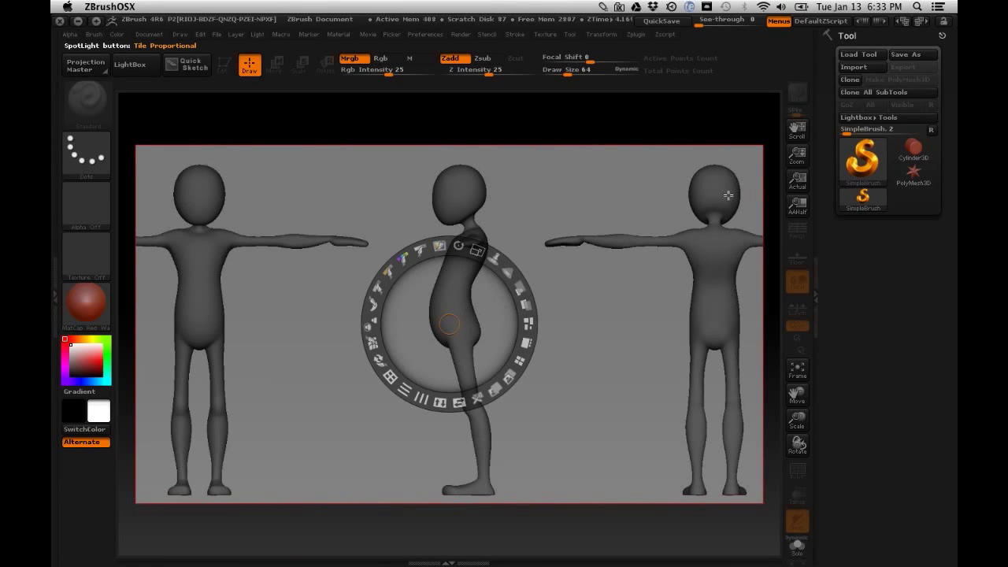
{"action": "key", "text": "comma"}
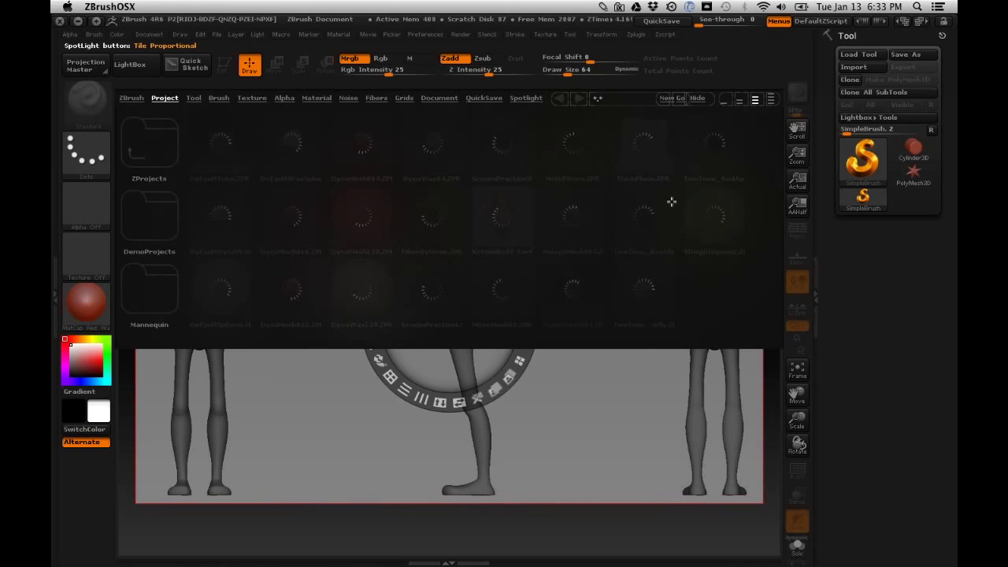
{"action": "left_click", "coordinate": [699, 97]}
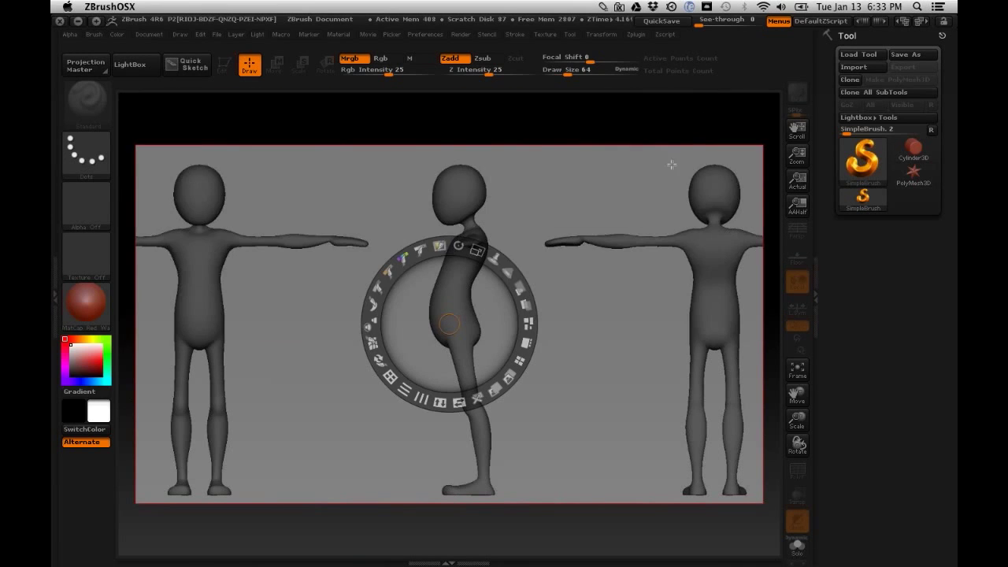
{"action": "key", "text": "comma"}
{"action": "key", "text": "comma"}
Step: Mark the Spotlight dial's interior and centre ring with the annotation pen, and move the dial between the front and side figures' legs
{"action": "mouse_move", "coordinate": [448, 285]}
{"action": "left_mouse_down"}
{"action": "mouse_move", "coordinate": [474, 303]}
{"action": "mouse_move", "coordinate": [458, 287]}
{"action": "mouse_move", "coordinate": [413, 292]}
{"action": "mouse_move", "coordinate": [492, 351]}
{"action": "mouse_move", "coordinate": [419, 331]}
{"action": "mouse_move", "coordinate": [473, 322]}
{"action": "mouse_move", "coordinate": [450, 277]}
{"action": "mouse_move", "coordinate": [472, 314]}
{"action": "left_mouse_up"}
{"action": "left_click", "coordinate": [462, 328]}
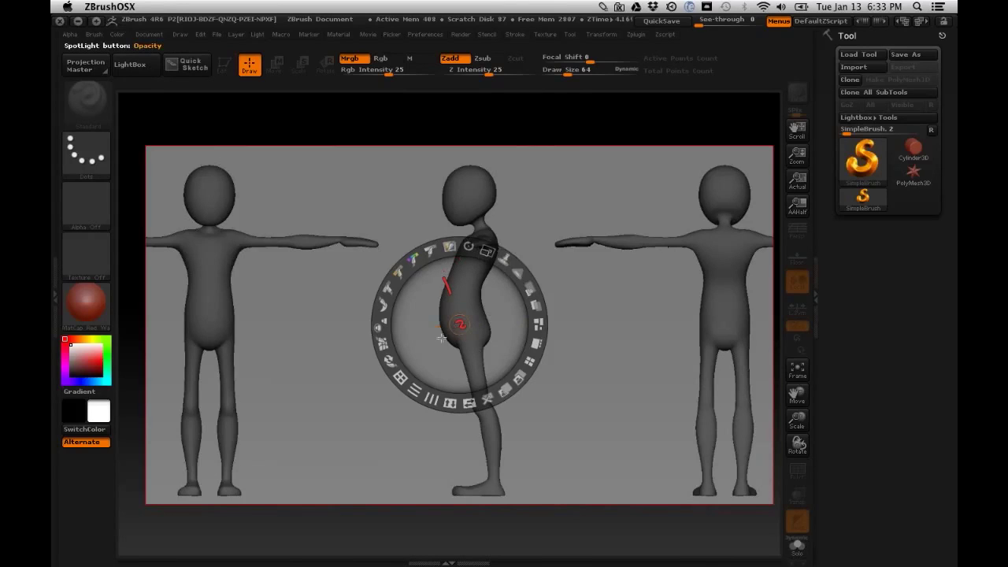
{"action": "left_click_drag", "start_coordinate": [463, 327], "coordinate": [319, 374]}
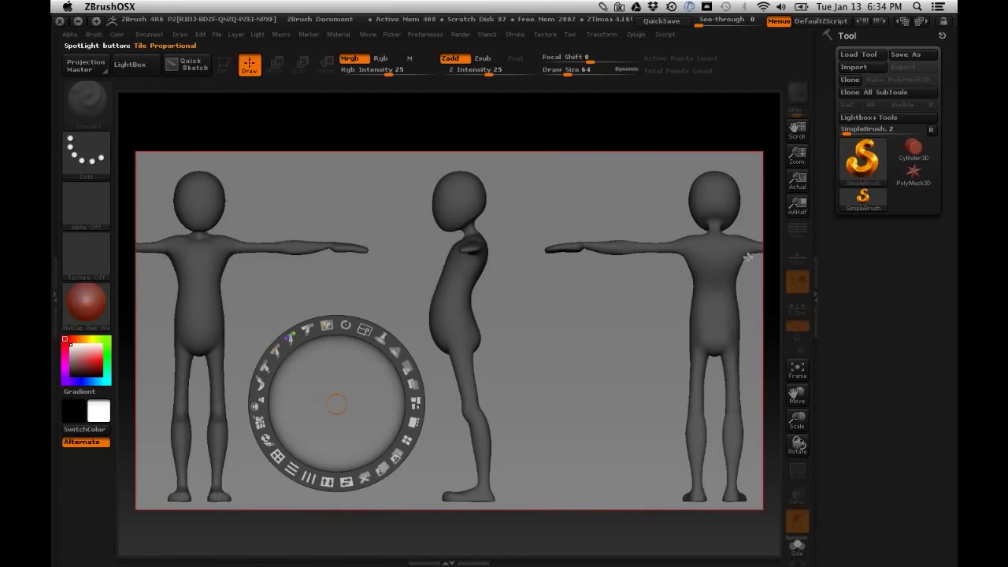
Step: Leave Spotlight editing and select ImagePlane as the current texture again
{"action": "key", "text": "z"}
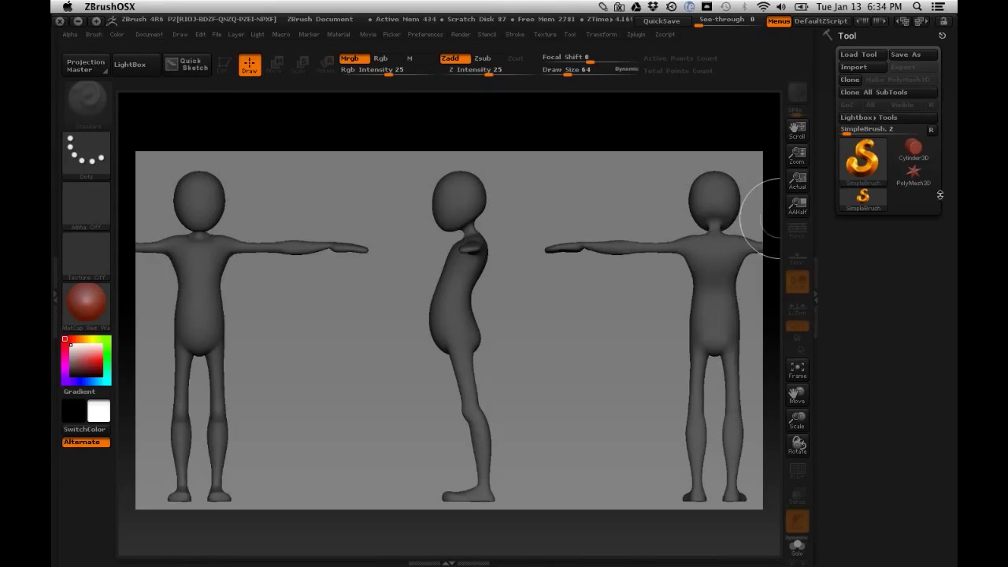
{"action": "left_click", "coordinate": [545, 35]}
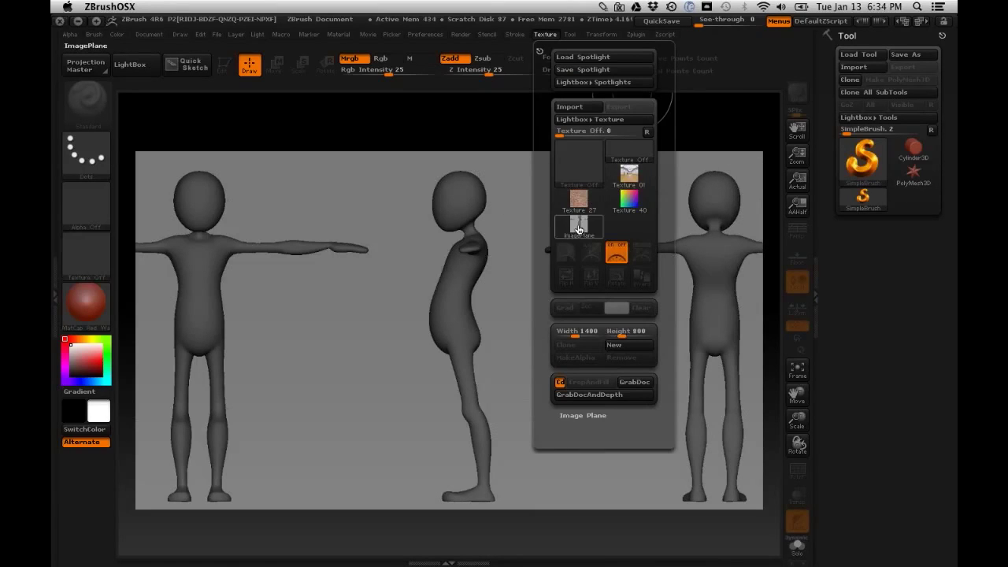
{"action": "left_click", "coordinate": [579, 229]}
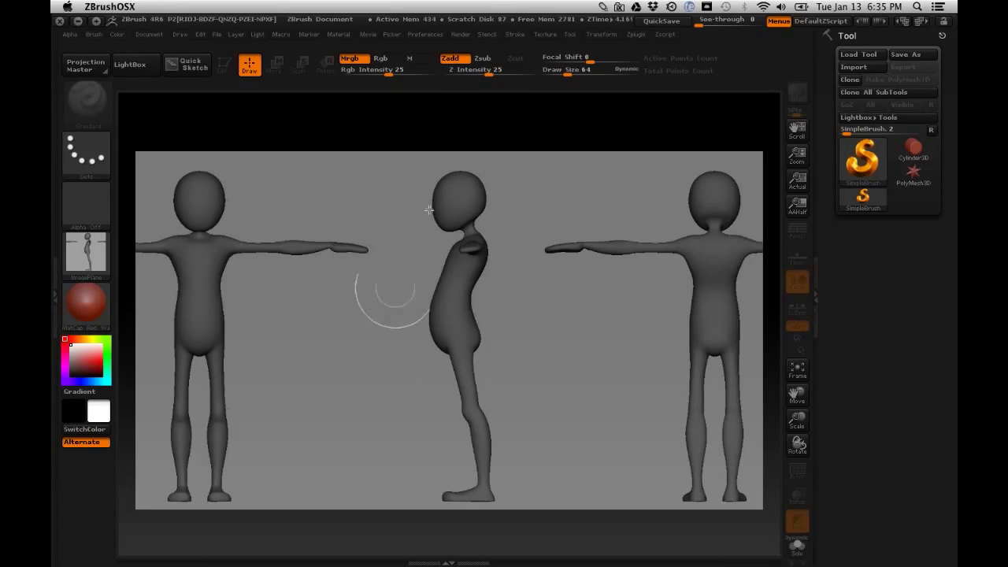
Step: Browse the ZBrush, Project, Tool and Brush categories of LightBox and hide the browser again
{"action": "key", "text": "comma"}
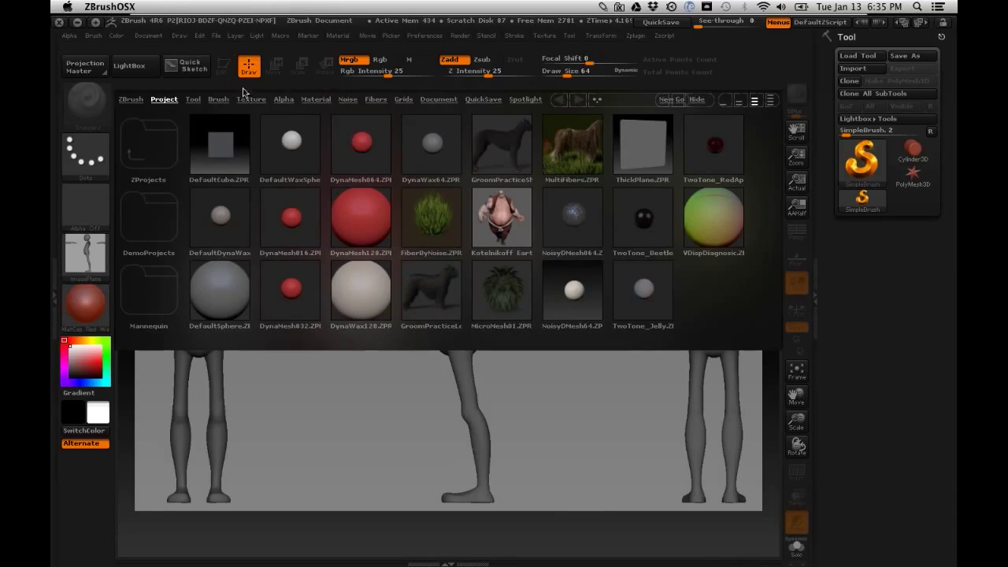
{"action": "left_click", "coordinate": [132, 100]}
{"action": "left_click", "coordinate": [165, 100]}
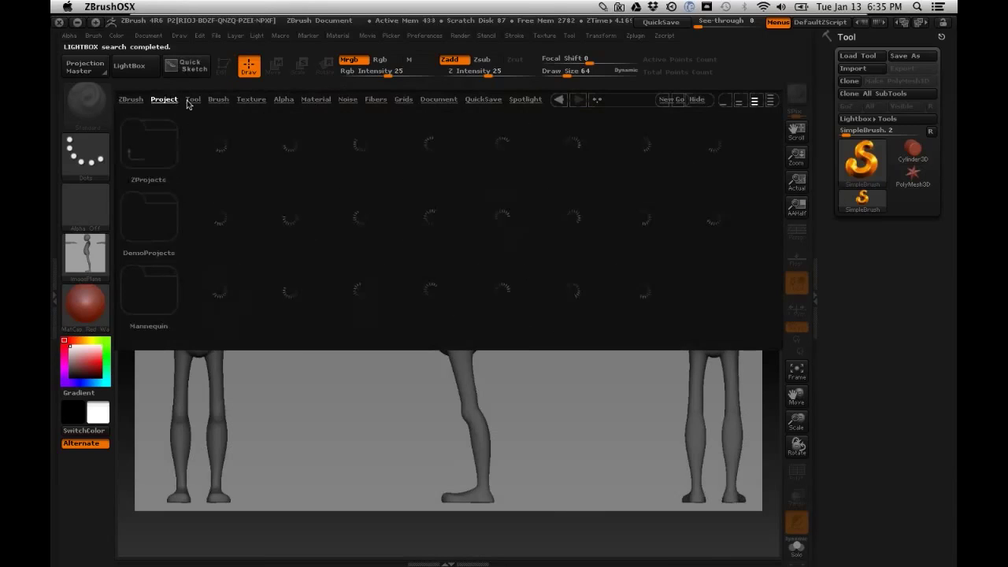
{"action": "left_click", "coordinate": [193, 100]}
{"action": "left_click", "coordinate": [219, 100]}
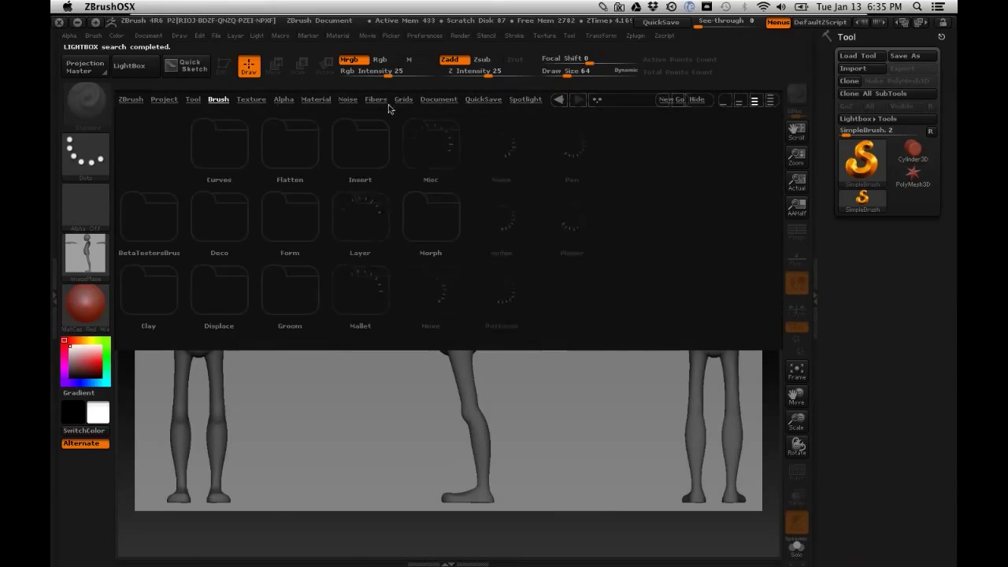
{"action": "left_click", "coordinate": [698, 100]}
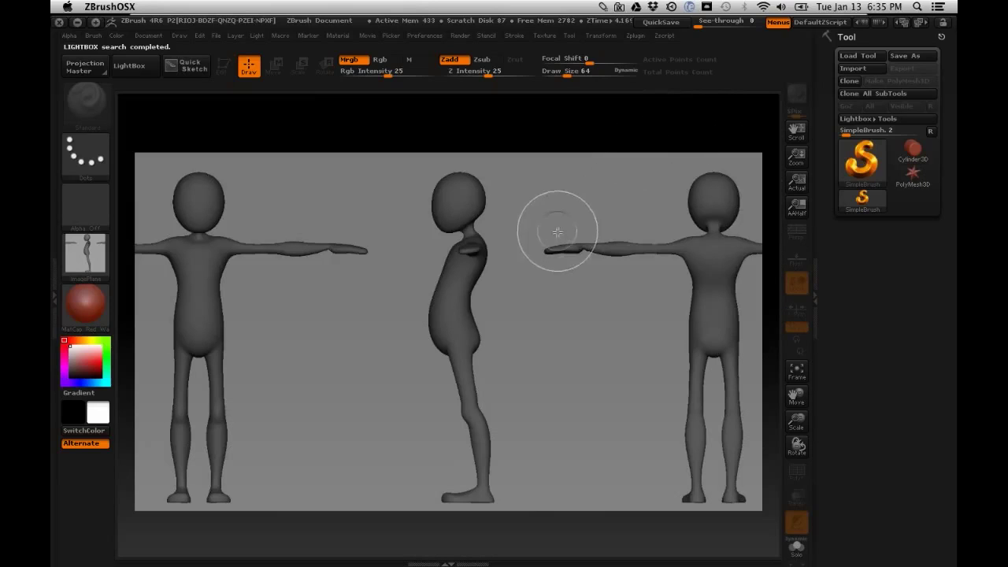
Step: Reopen Spotlight editing, mark the dial's interior and centre ring, shift the reference image slightly left on the canvas, and leave editing
{"action": "key", "text": "shift+z"}
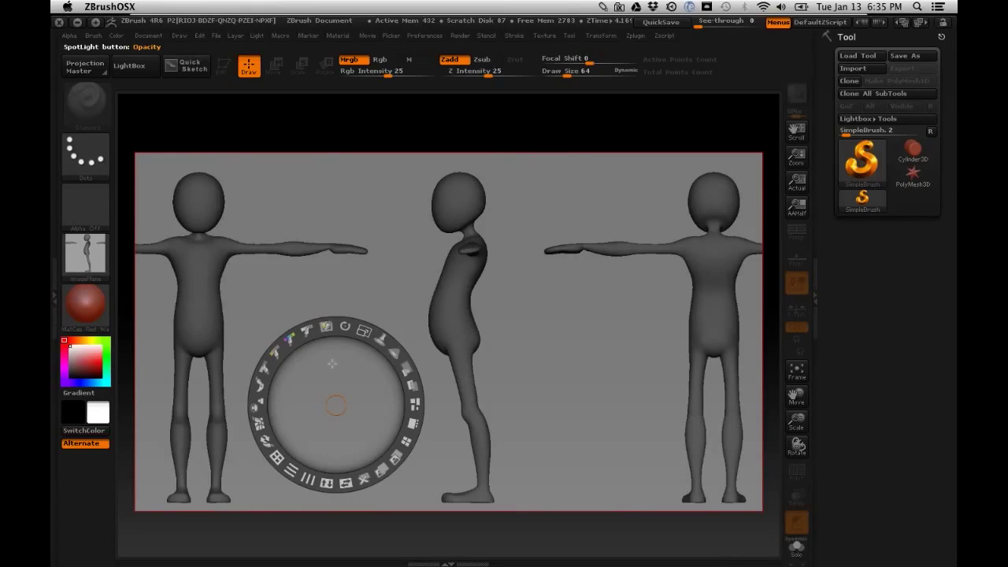
{"action": "left_click_drag", "start_coordinate": [333, 354], "coordinate": [348, 408]}
{"action": "mouse_move", "coordinate": [335, 404]}
{"action": "left_mouse_down"}
{"action": "mouse_move", "coordinate": [599, 369]}
{"action": "mouse_move", "coordinate": [337, 360]}
{"action": "mouse_move", "coordinate": [323, 417]}
{"action": "mouse_move", "coordinate": [392, 429]}
{"action": "mouse_move", "coordinate": [577, 370]}
{"action": "mouse_move", "coordinate": [332, 409]}
{"action": "left_mouse_up"}
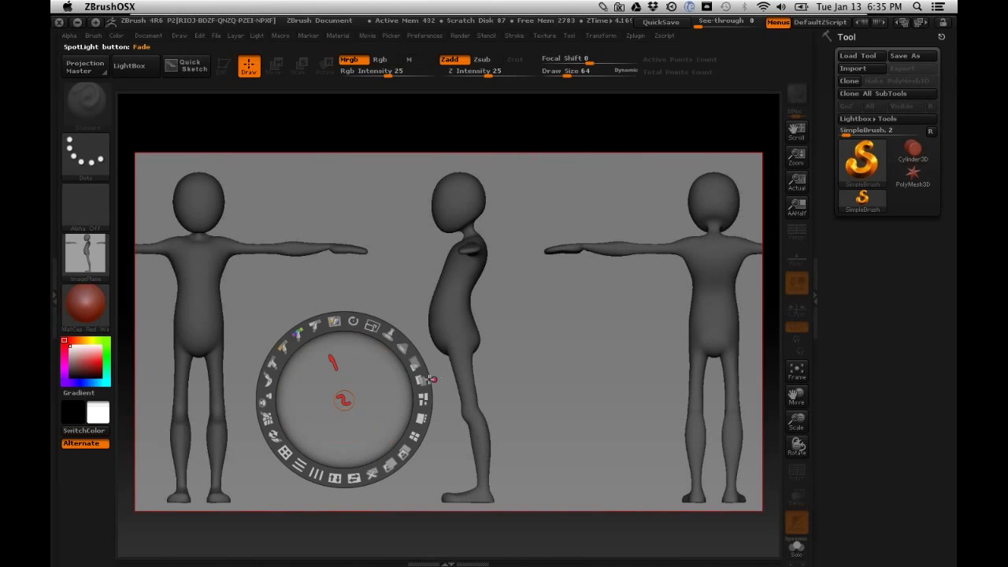
{"action": "left_click_drag", "start_coordinate": [372, 325], "coordinate": [354, 362]}
{"action": "key", "text": "z"}
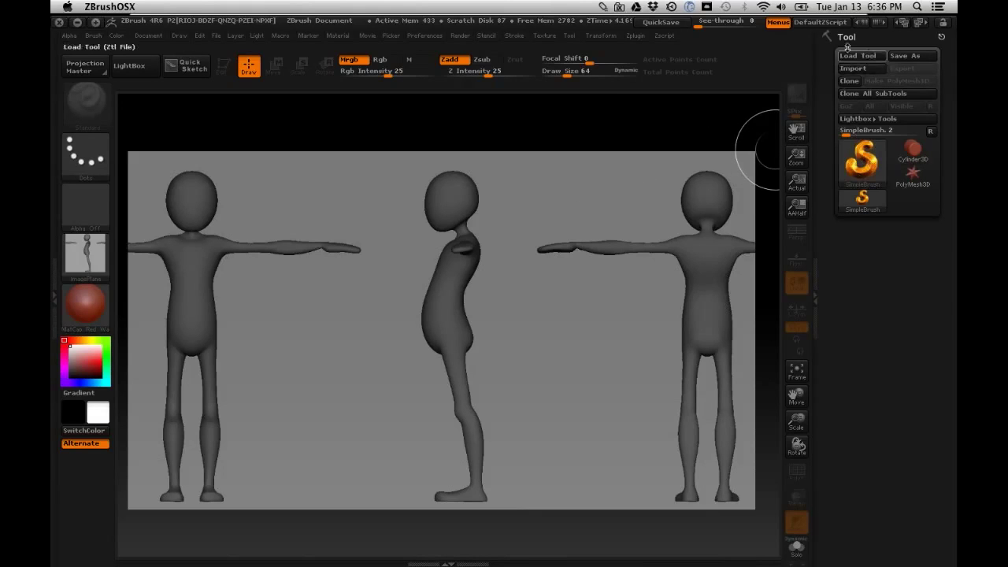
Step: Mark the Tool palette heading and the current tool thumbnail with annotation arrows, and browse the available tools
{"action": "mouse_move", "coordinate": [806, 61]}
{"action": "left_mouse_down"}
{"action": "mouse_move", "coordinate": [849, 59]}
{"action": "mouse_move", "coordinate": [806, 117]}
{"action": "left_mouse_up"}
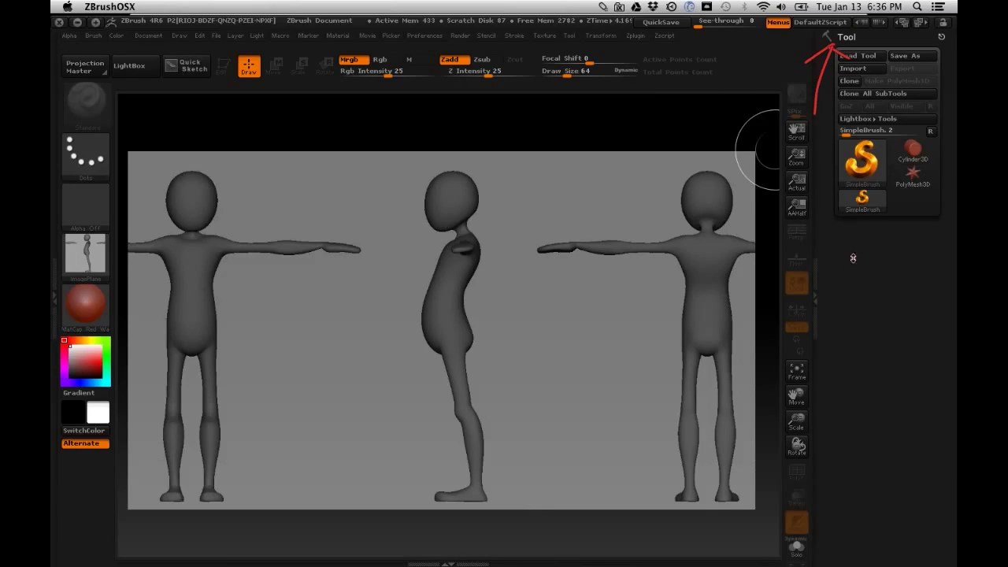
{"action": "left_click_drag", "start_coordinate": [741, 168], "coordinate": [836, 172]}
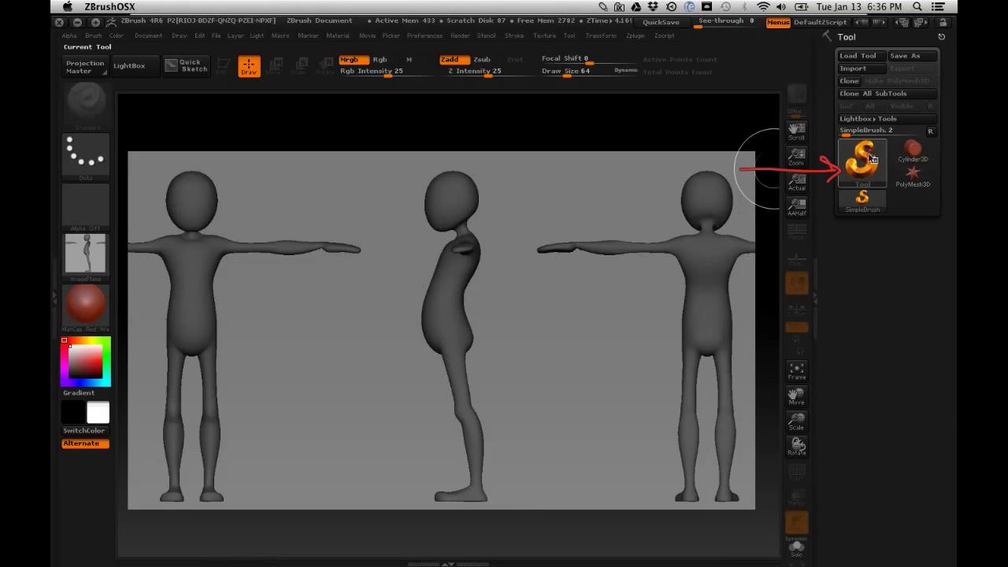
{"action": "left_click", "coordinate": [864, 162]}
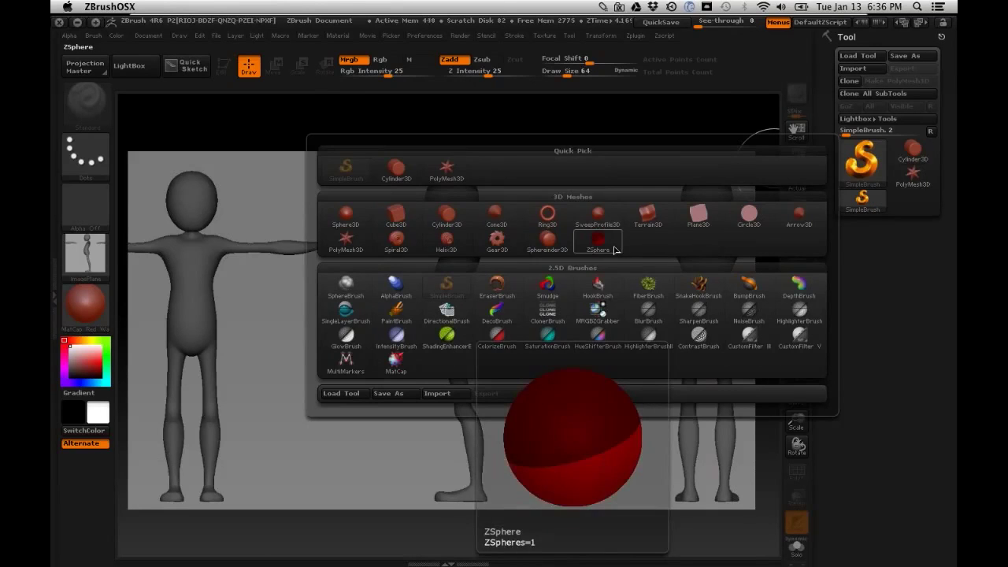
{"action": "mouse_move", "coordinate": [873, 169]}
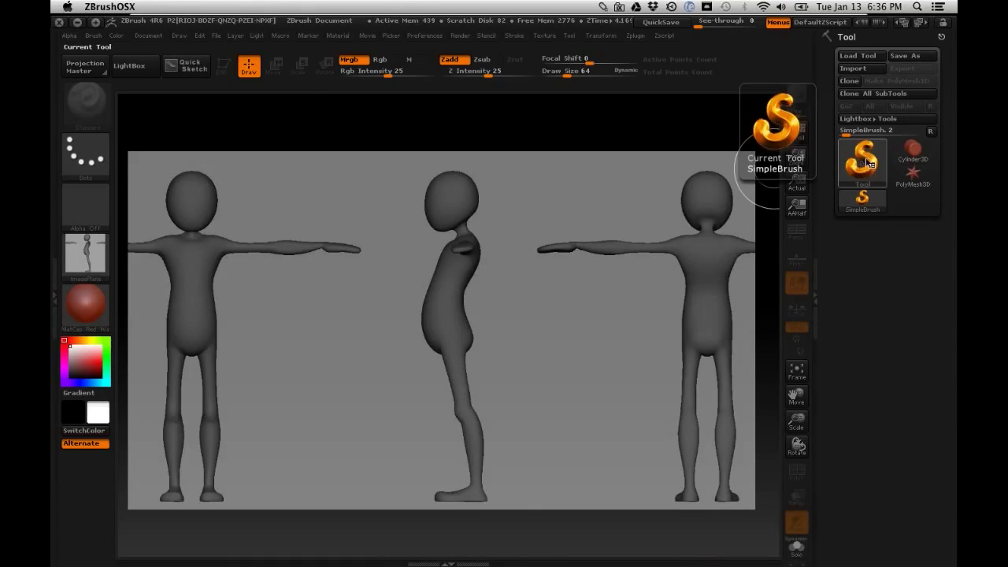
Step: Choose ZSphere from the 3D Meshes and place one in Edit mode over the side figure's hips
{"action": "left_click", "coordinate": [864, 164]}
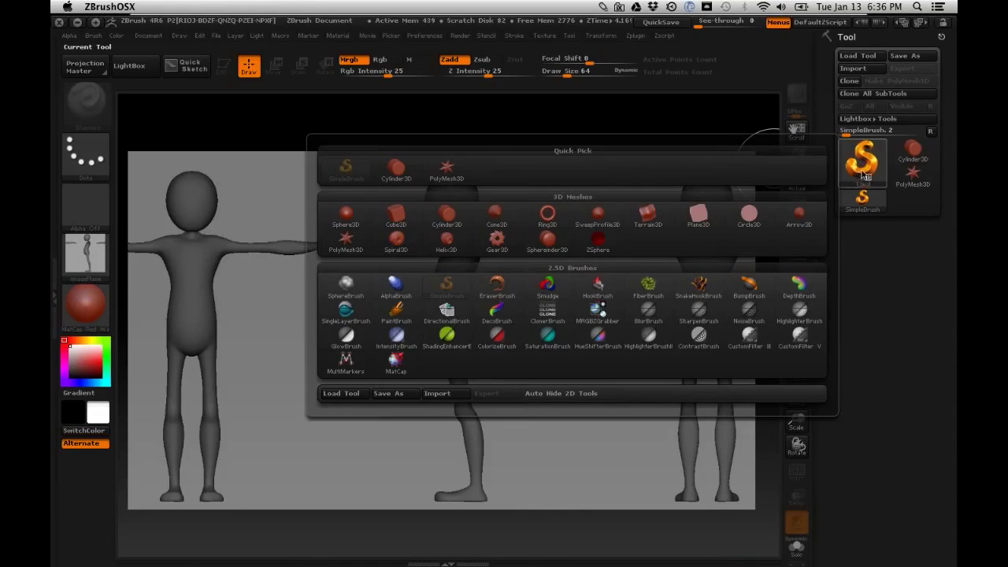
{"action": "mouse_move", "coordinate": [607, 246]}
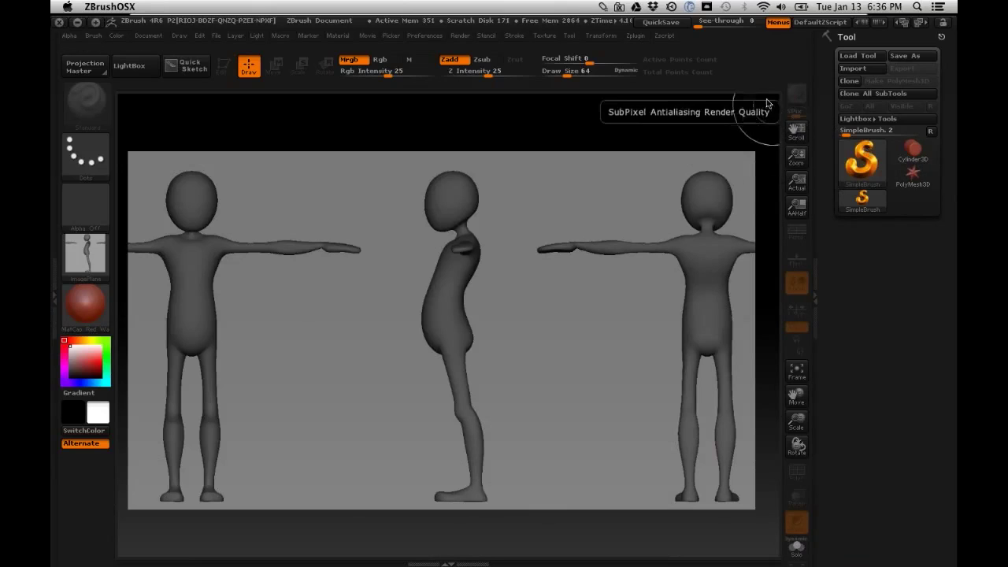
{"action": "left_click", "coordinate": [862, 162]}
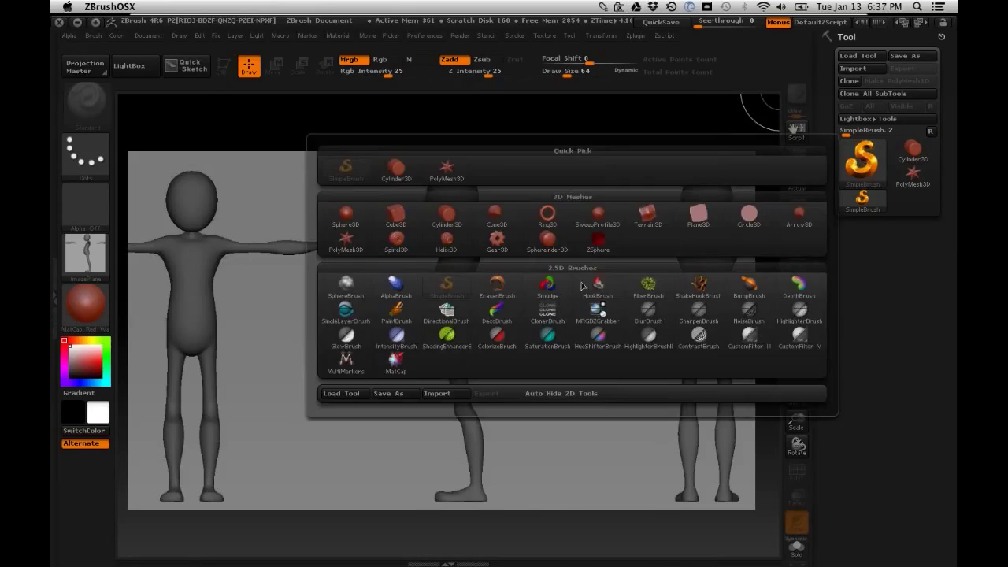
{"action": "left_click", "coordinate": [599, 244]}
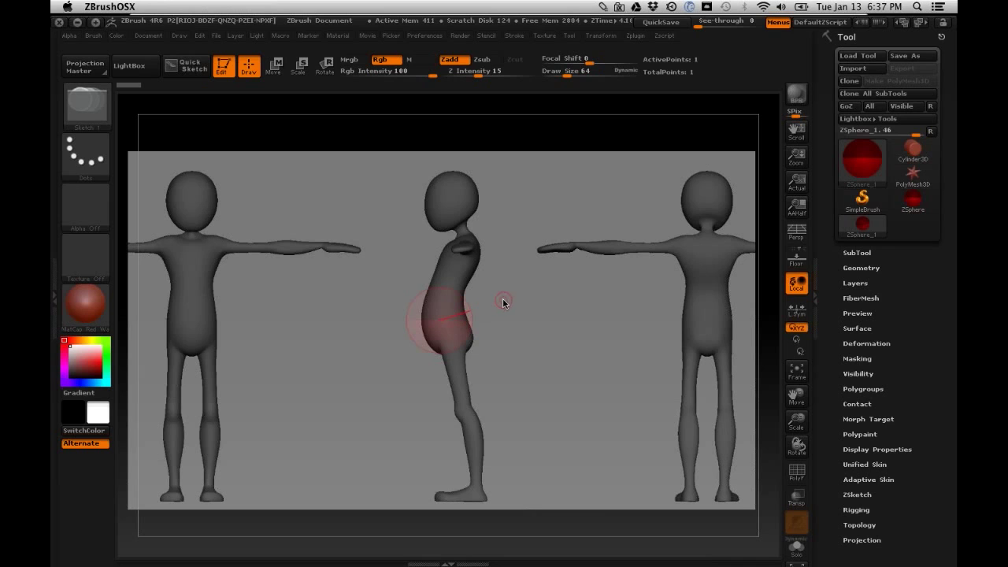
Step: Reopen Spotlight editing, lower the reference image's opacity so the ZSphere stands out, and leave Spotlight editing
{"action": "key", "text": "shift+z"}
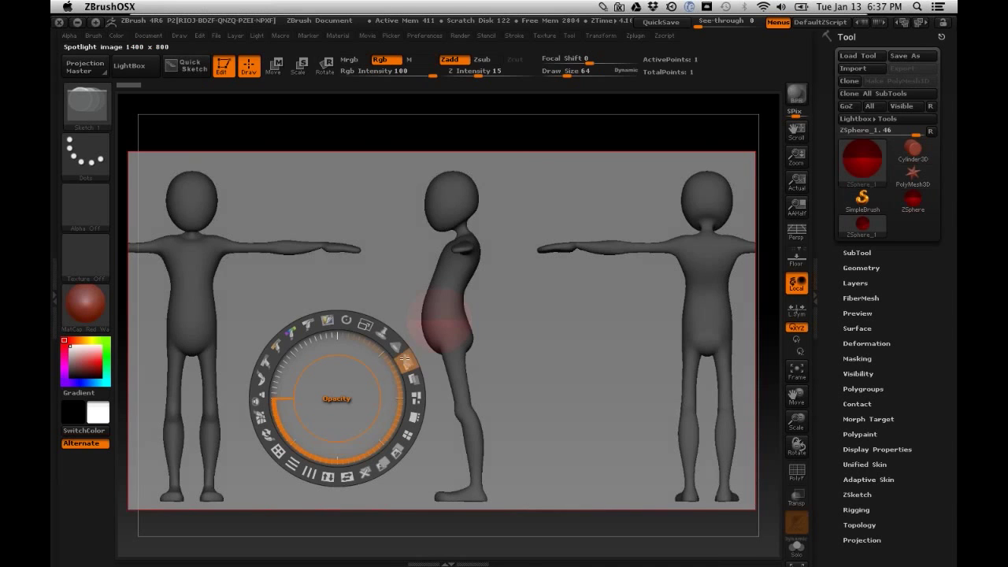
{"action": "left_click_drag", "start_coordinate": [406, 364], "coordinate": [334, 328]}
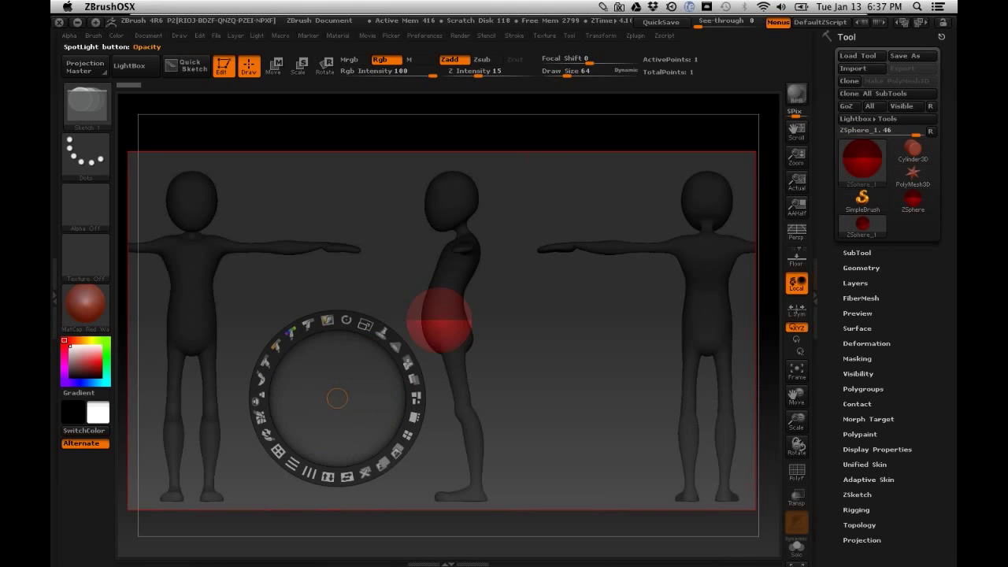
{"action": "mouse_move", "coordinate": [411, 367]}
{"action": "left_mouse_down"}
{"action": "mouse_move", "coordinate": [387, 334]}
{"action": "mouse_move", "coordinate": [398, 363]}
{"action": "left_mouse_up"}
{"action": "key", "text": "z"}
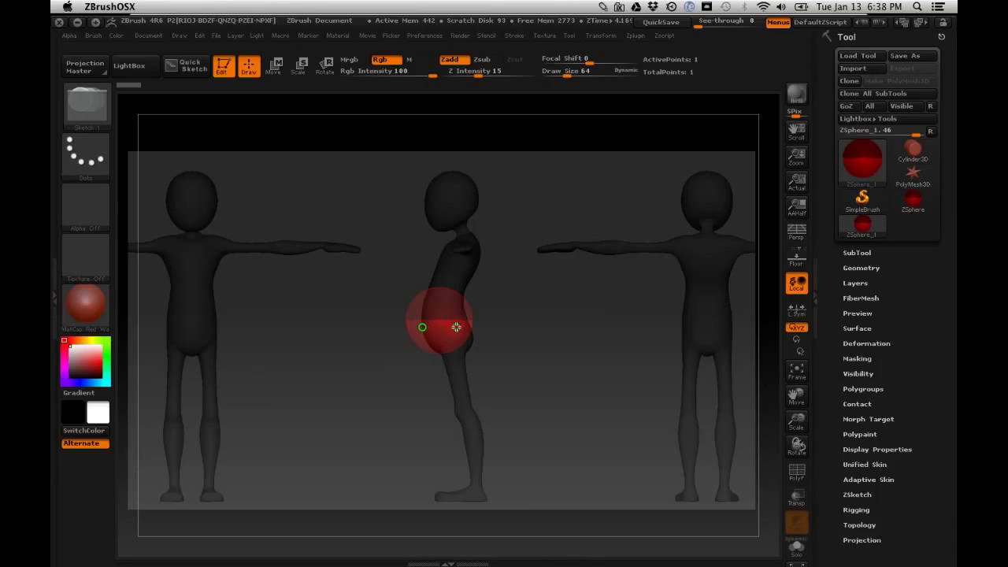
Step: Leave Edit mode for the ZSphere on the side figure's hips and turn it back on
{"action": "key", "text": "ctrl"}
{"action": "key", "text": "ctrl"}
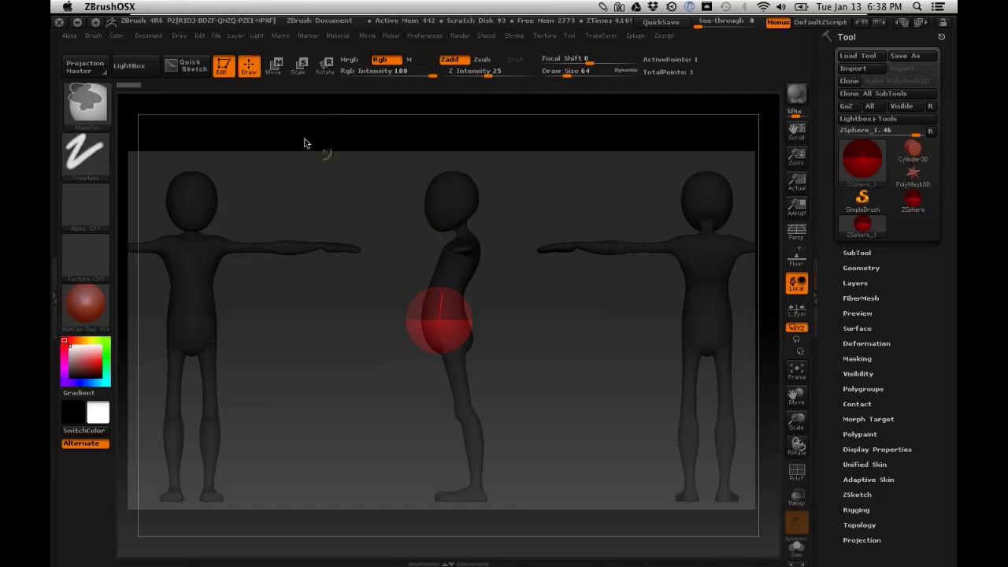
{"action": "key", "text": "t"}
{"action": "mouse_move", "coordinate": [473, 318]}
{"action": "left_mouse_down"}
{"action": "mouse_move", "coordinate": [507, 317]}
{"action": "mouse_move", "coordinate": [428, 318]}
{"action": "left_mouse_up"}
{"action": "mouse_move", "coordinate": [439, 281]}
{"action": "left_mouse_down"}
{"action": "mouse_move", "coordinate": [441, 318]}
{"action": "mouse_move", "coordinate": [404, 323]}
{"action": "left_mouse_up"}
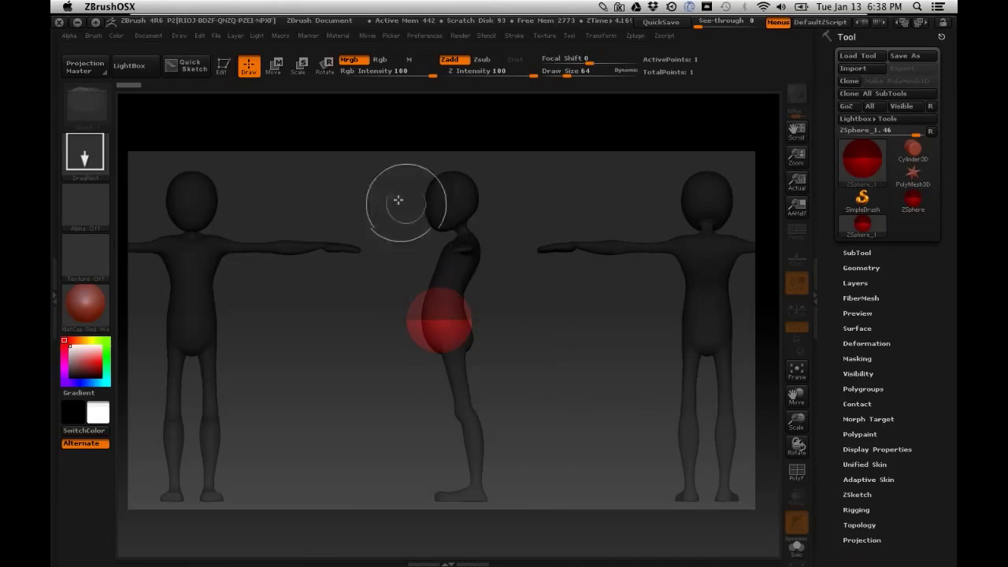
{"action": "left_click", "coordinate": [223, 66]}
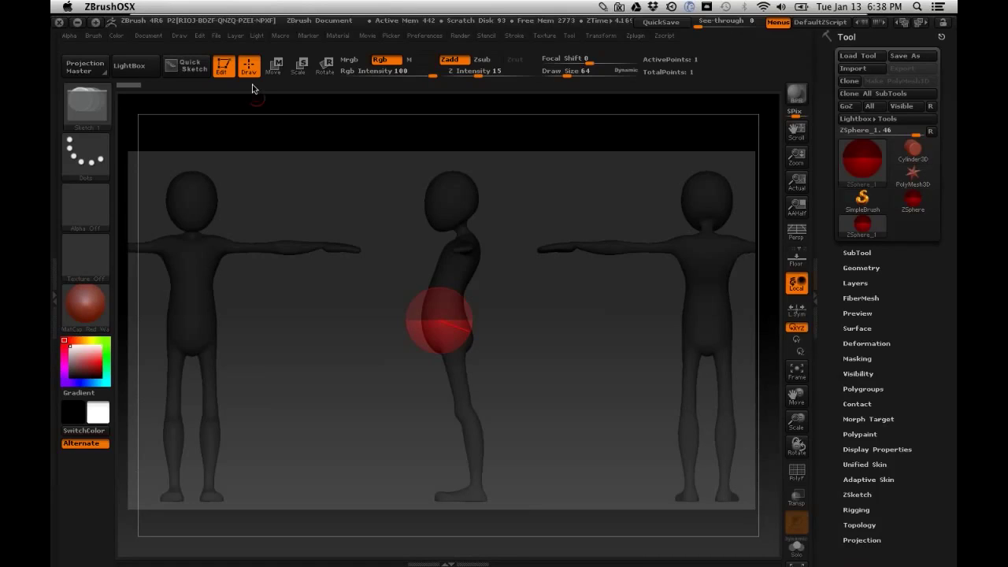
Step: Move the ZSphere from the side figure's hips onto the front figure's hips
{"action": "left_click", "coordinate": [273, 66]}
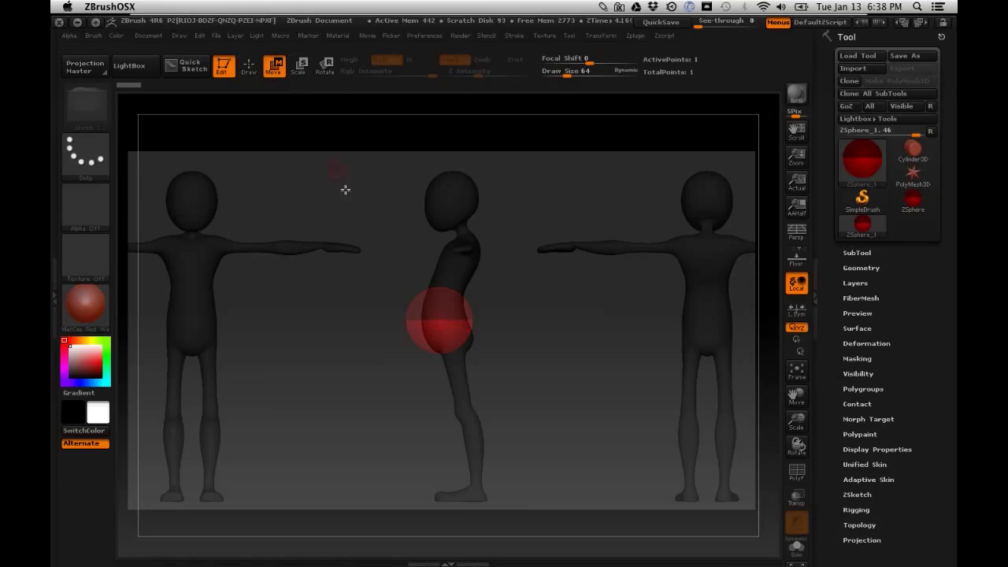
{"action": "left_click_drag", "start_coordinate": [442, 319], "coordinate": [195, 327]}
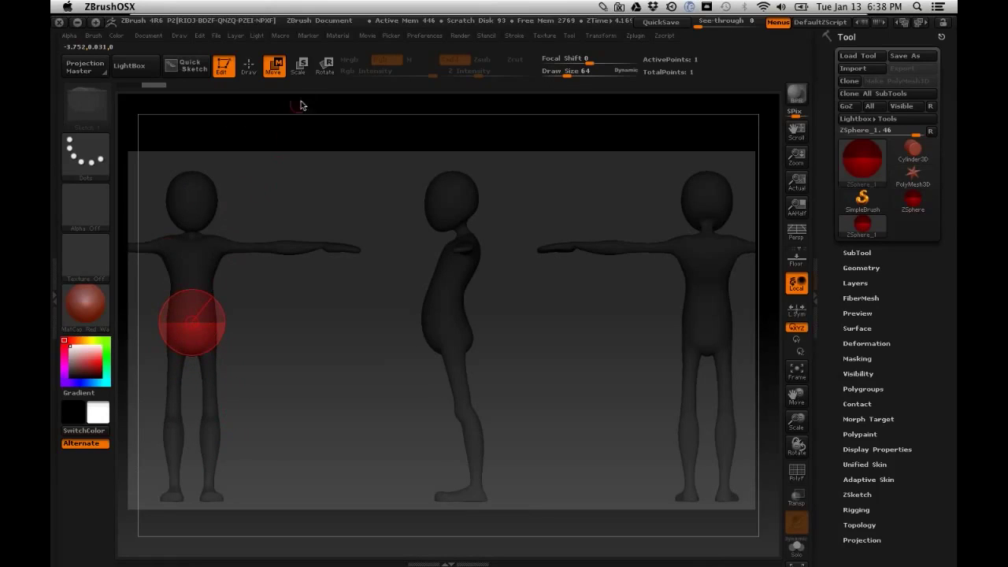
Step: Activate Scale mode for the ZSphere, try a draw size of 864, and reduce the draw size to 2
{"action": "left_click", "coordinate": [302, 69]}
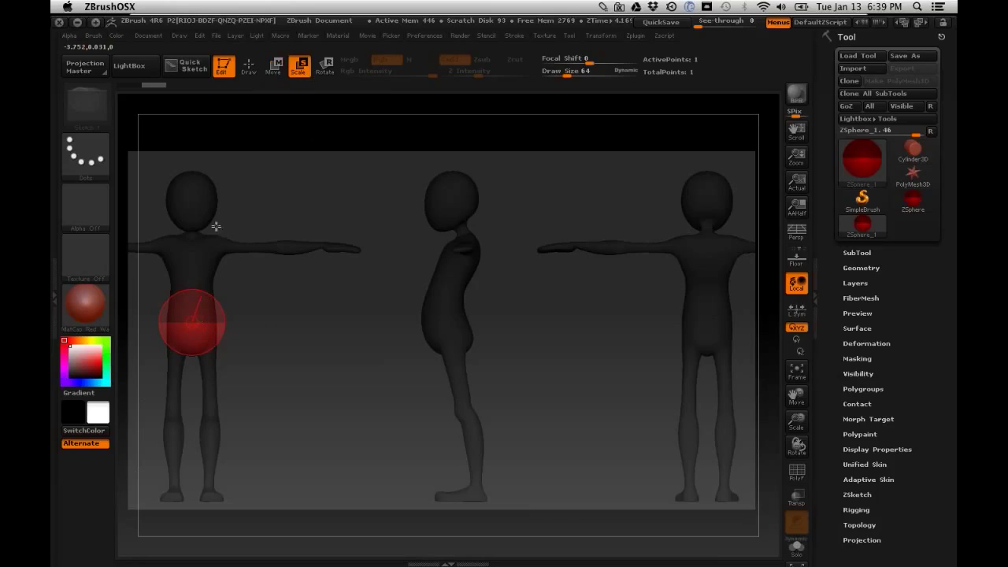
{"action": "key", "text": "ctrl+2"}
{"action": "mouse_move", "coordinate": [264, 82]}
{"action": "left_mouse_down"}
{"action": "mouse_move", "coordinate": [331, 81]}
{"action": "mouse_move", "coordinate": [334, 69]}
{"action": "left_mouse_up"}
{"action": "key", "text": "space"}
{"action": "left_click_drag", "start_coordinate": [236, 348], "coordinate": [338, 349]}
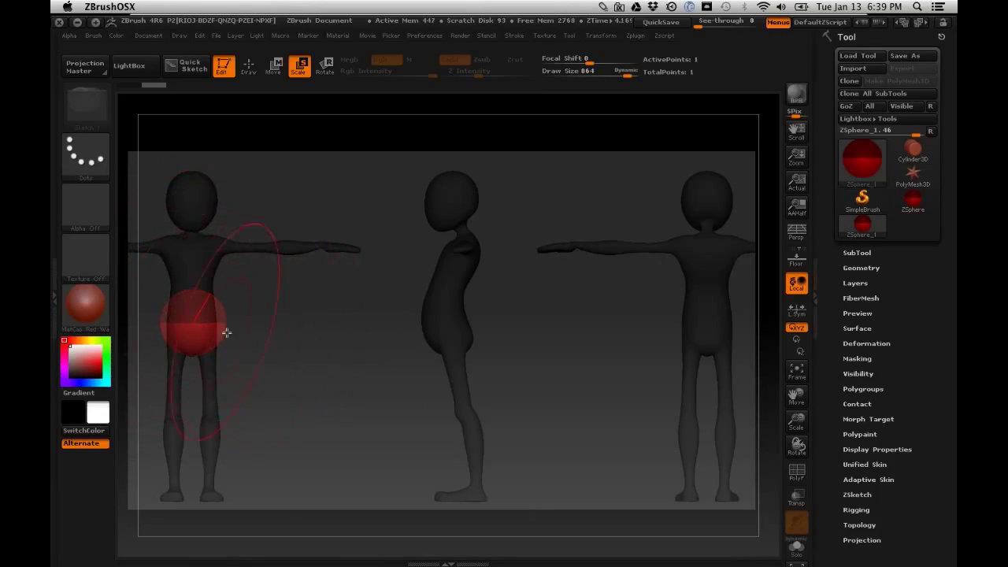
{"action": "key", "text": "space"}
{"action": "mouse_move", "coordinate": [237, 331]}
{"action": "left_mouse_down"}
{"action": "mouse_move", "coordinate": [260, 334]}
{"action": "mouse_move", "coordinate": [210, 344]}
{"action": "left_mouse_up"}
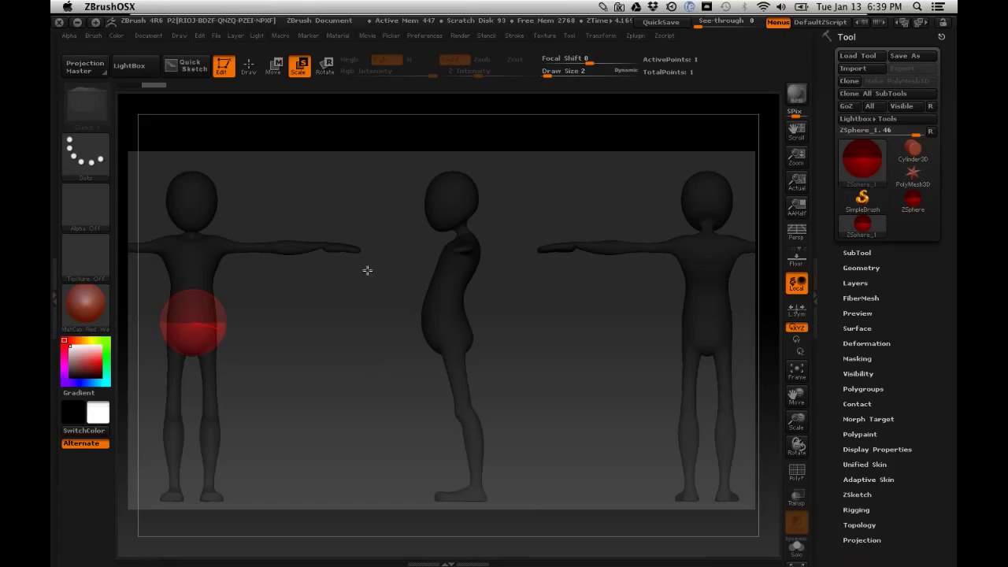
Step: Return the ZSphere from the front figure to the side figure's hips in Move mode and adjust its position
{"action": "left_click", "coordinate": [249, 68]}
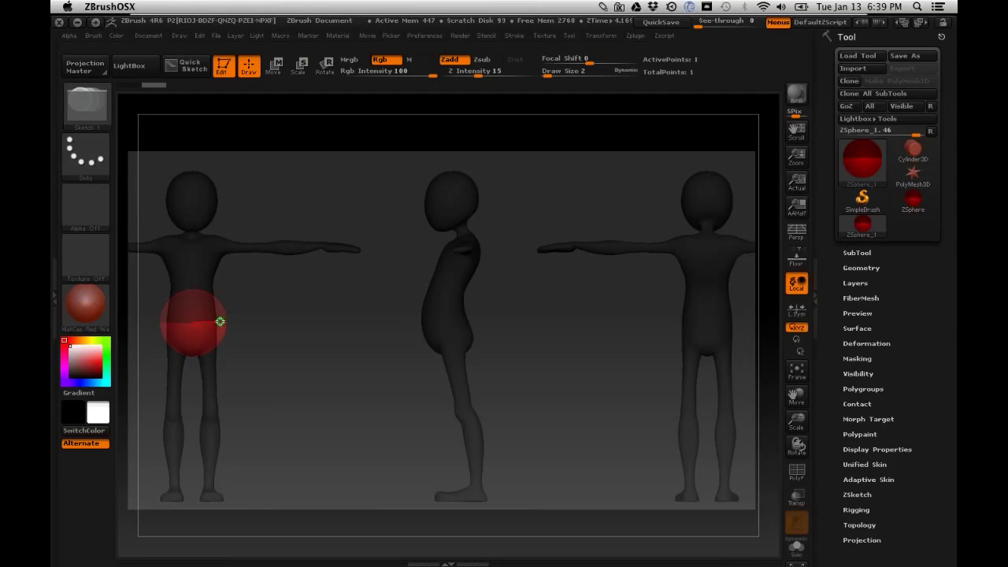
{"action": "left_click_drag", "start_coordinate": [226, 328], "coordinate": [217, 356]}
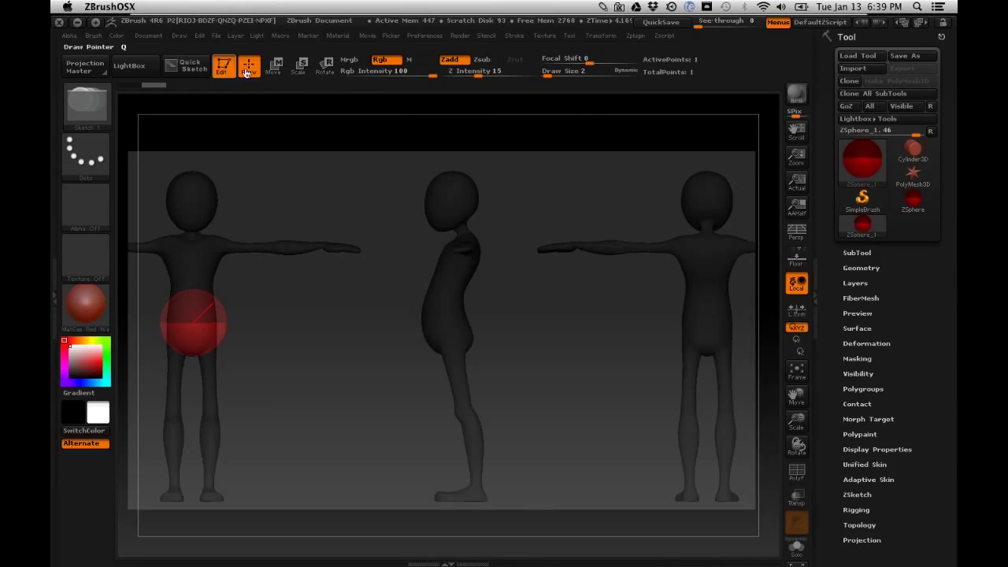
{"action": "left_click", "coordinate": [273, 65]}
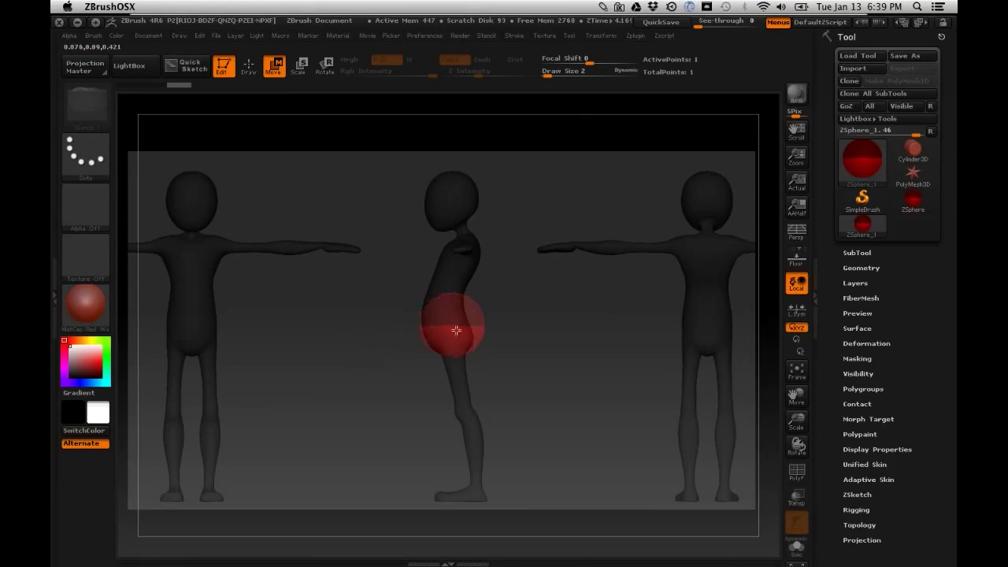
{"action": "mouse_move", "coordinate": [456, 329]}
{"action": "left_mouse_down"}
{"action": "mouse_move", "coordinate": [472, 331]}
{"action": "mouse_move", "coordinate": [462, 338]}
{"action": "left_mouse_up"}
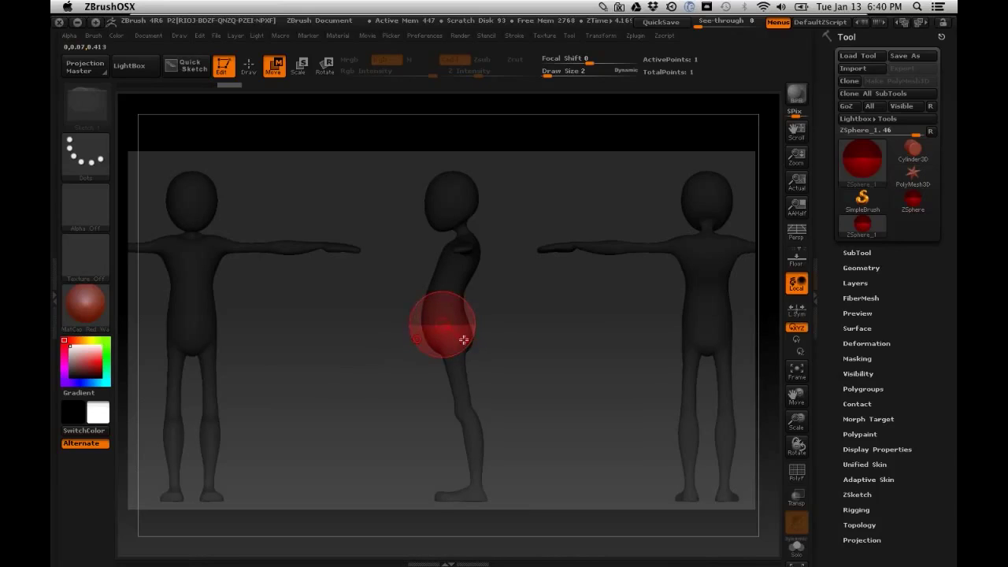
Step: Undo the ZSphere's moves back to its original position
{"action": "key", "text": "ctrl+z"}
{"action": "key", "text": "ctrl+z"}
{"action": "key", "text": "ctrl+z"}
{"action": "key", "text": "ctrl+z"}
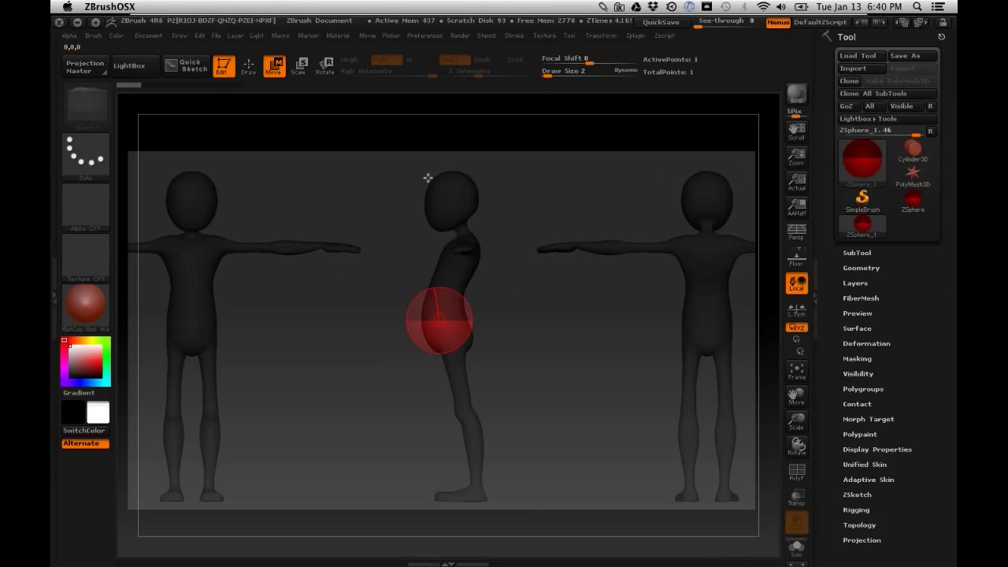
Step: Reopen Spotlight editing and switch Spotlight off so only the ZSphere remains on the canvas
{"action": "key", "text": "shift+z"}
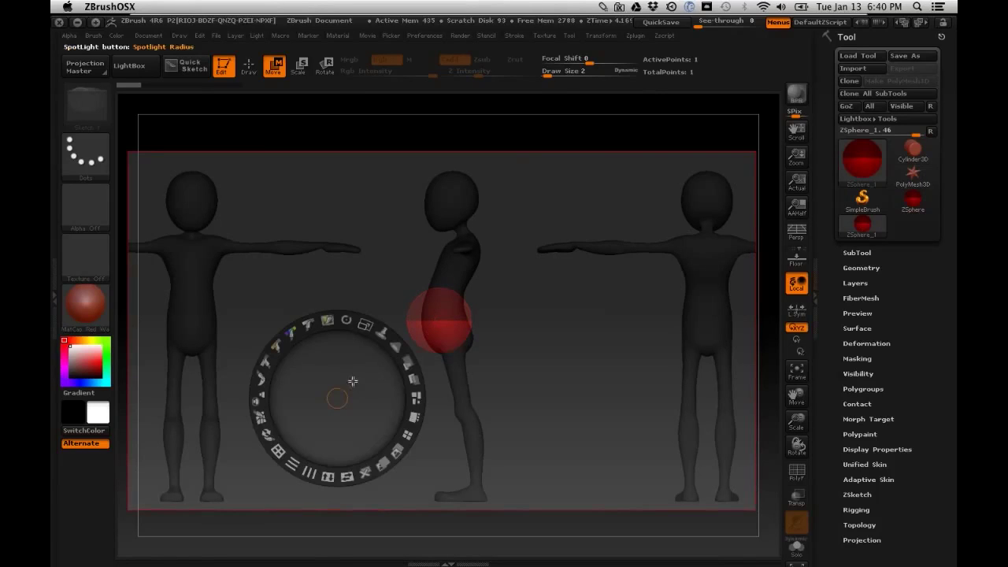
{"action": "left_click_drag", "start_coordinate": [460, 347], "coordinate": [579, 345]}
{"action": "key", "text": "shift+z"}
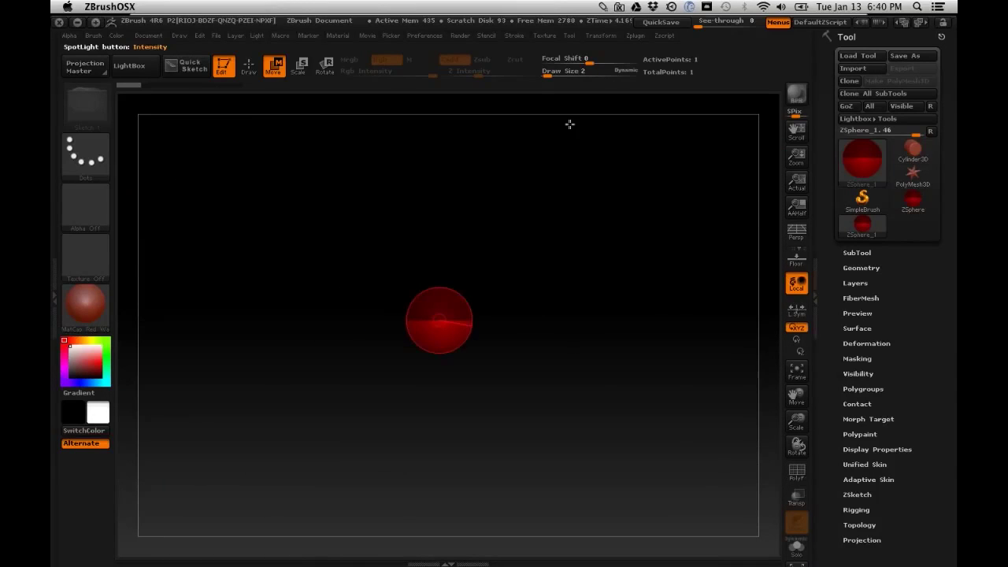
Step: Turn Spotlight back on from the texture settings, hide the LightBox browser, and leave Spotlight editing
{"action": "left_click", "coordinate": [551, 36]}
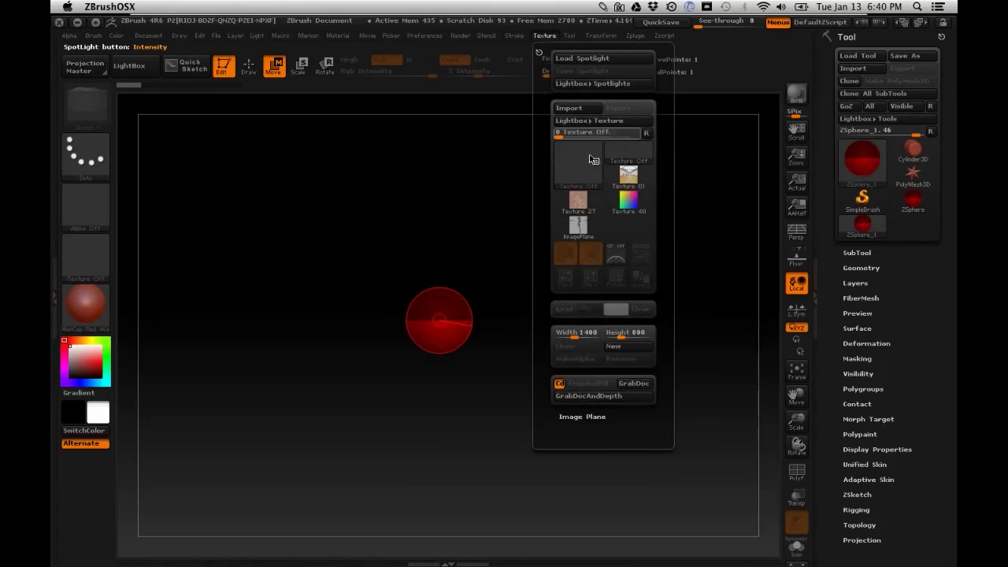
{"action": "left_click", "coordinate": [617, 253]}
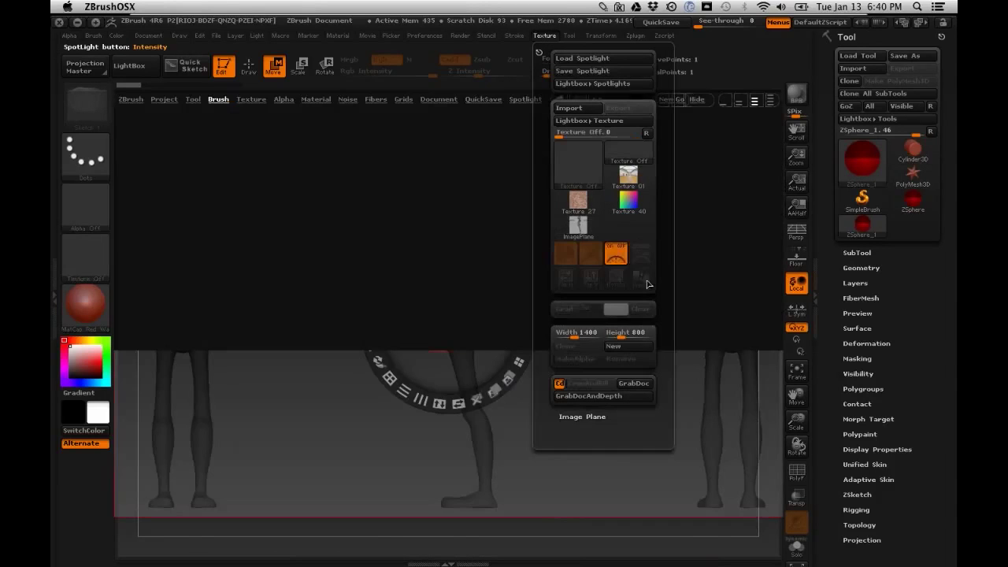
{"action": "left_click", "coordinate": [698, 99]}
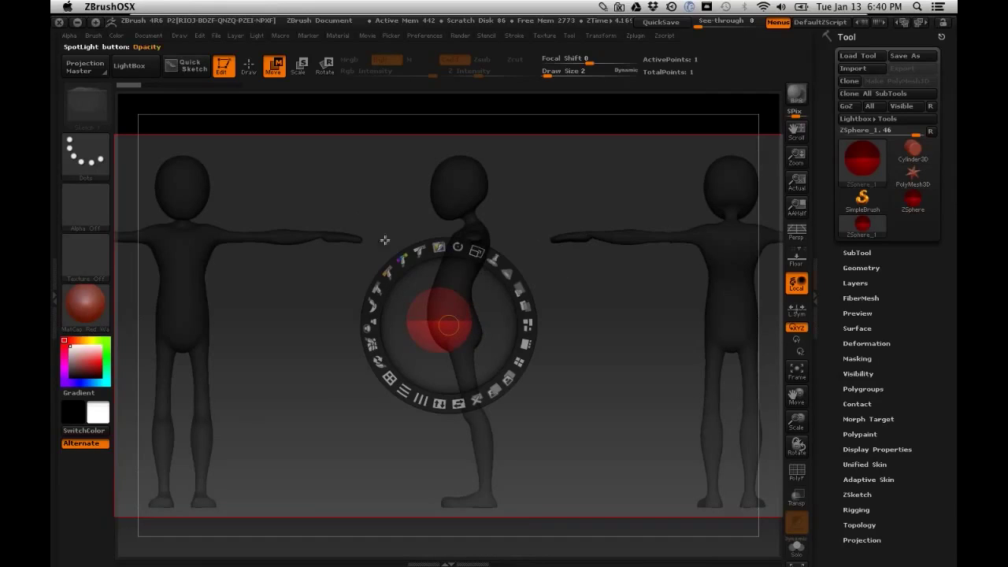
{"action": "key", "text": "z"}
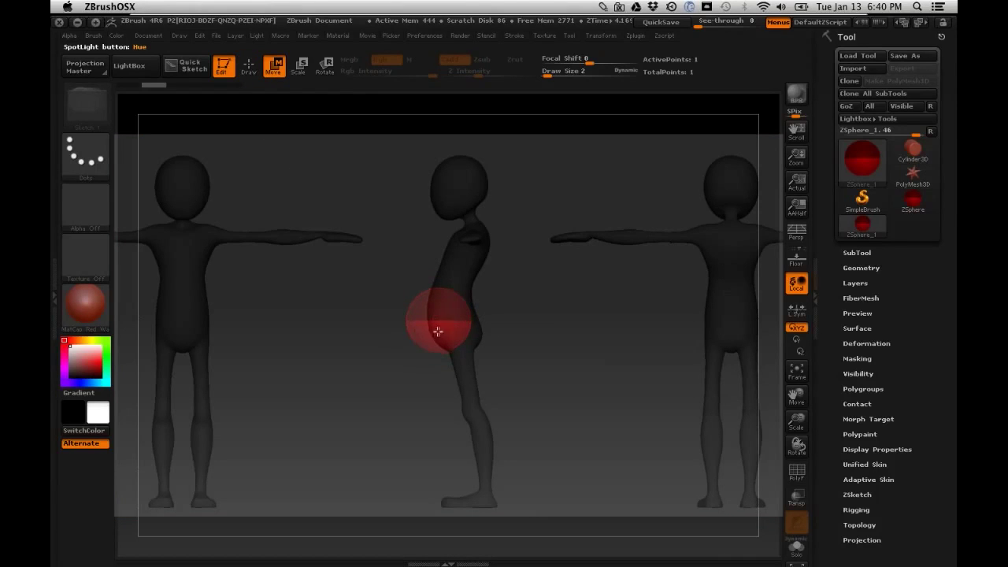
Step: Move the ZSphere up from the side figure's hips to its chest
{"action": "left_click_drag", "start_coordinate": [448, 332], "coordinate": [511, 340]}
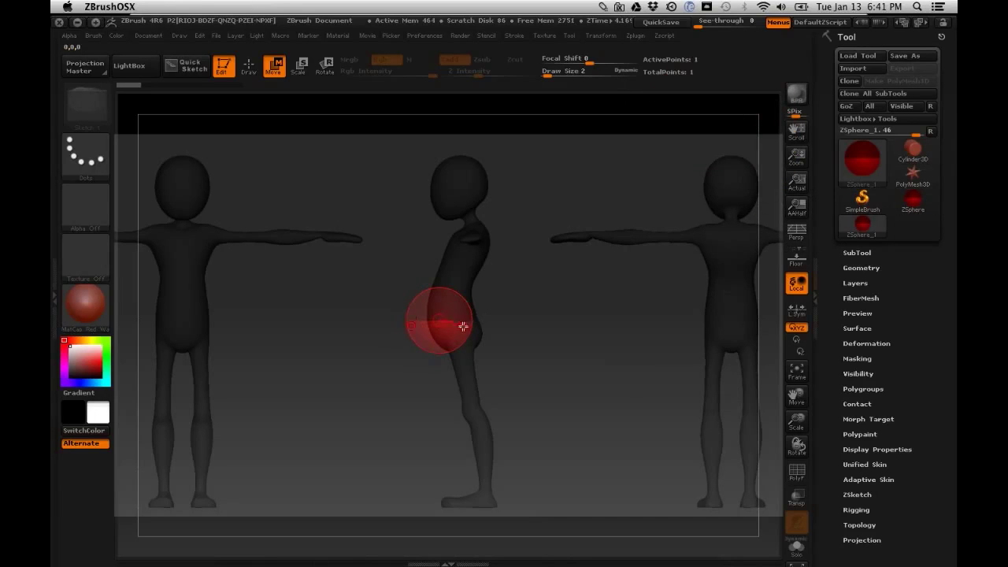
{"action": "left_click_drag", "start_coordinate": [456, 317], "coordinate": [540, 250]}
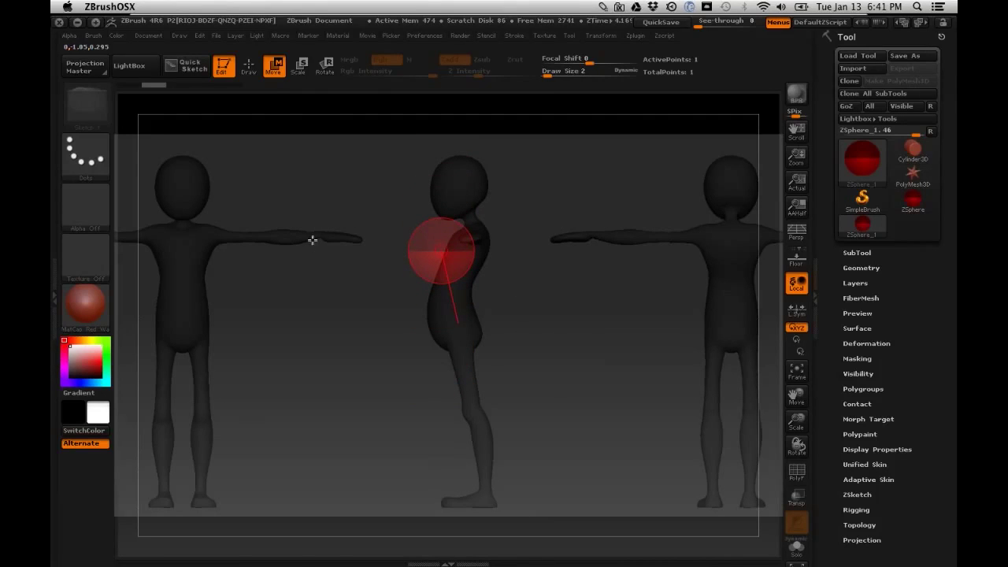
Step: Start a new document and draw a new ZSphere over the side figure's chest
{"action": "left_click", "coordinate": [148, 35]}
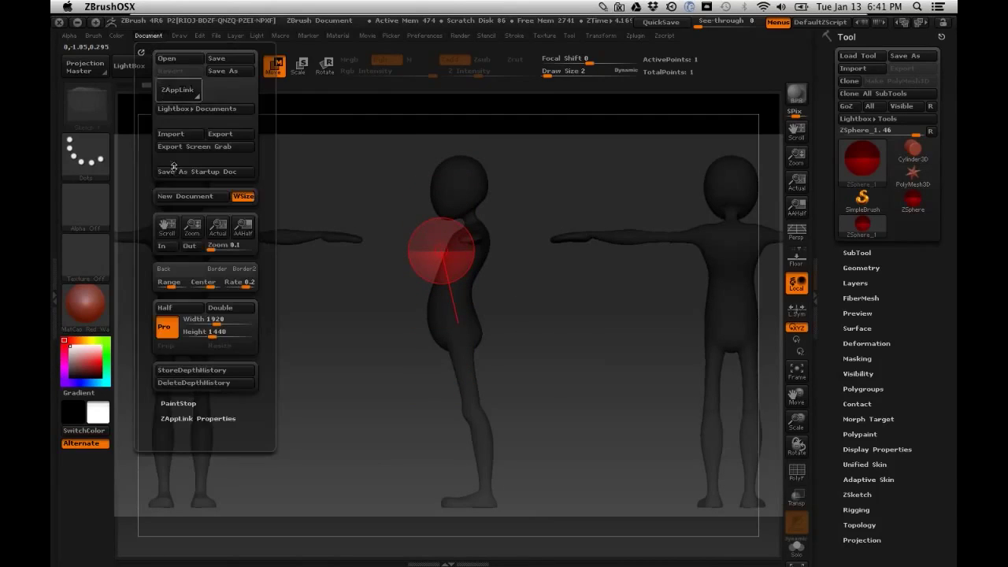
{"action": "left_click", "coordinate": [211, 196]}
{"action": "left_click", "coordinate": [451, 176]}
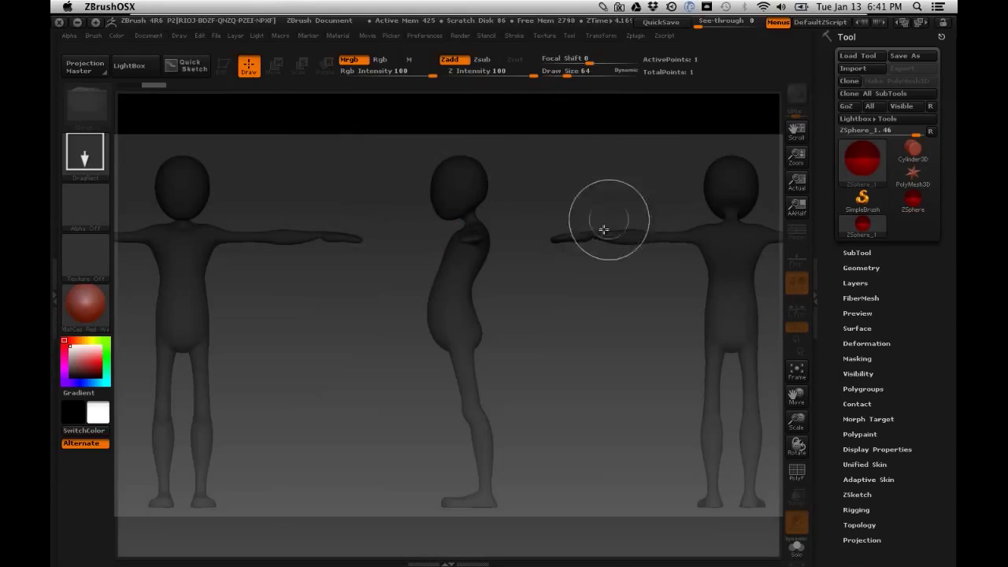
{"action": "left_click_drag", "start_coordinate": [451, 321], "coordinate": [463, 371]}
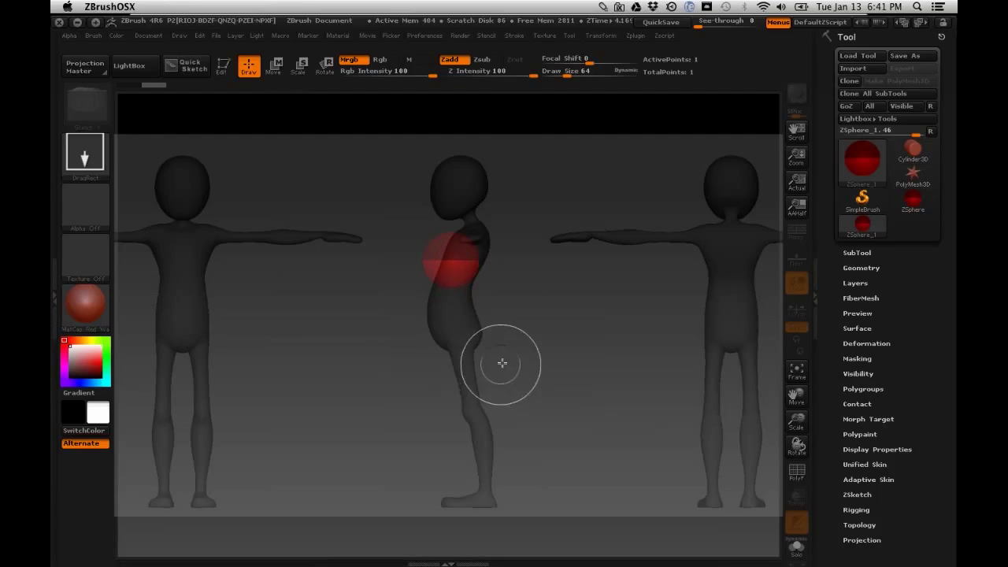
Step: Make the new ZSphere editable and move it down from the side figure's chest to its hips
{"action": "key", "text": "t"}
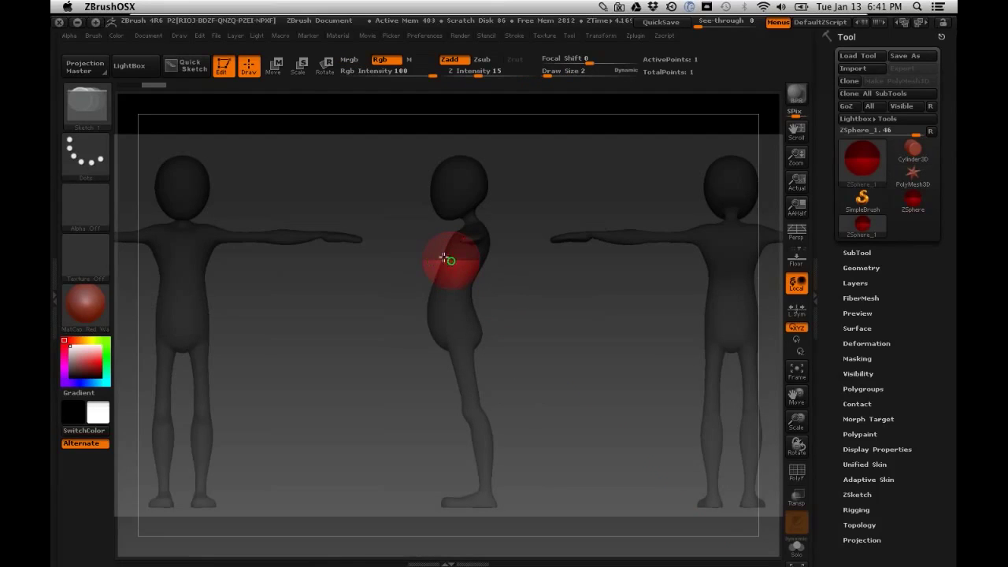
{"action": "left_click", "coordinate": [274, 65]}
{"action": "mouse_move", "coordinate": [444, 268]}
{"action": "left_mouse_down"}
{"action": "mouse_move", "coordinate": [450, 362]}
{"action": "mouse_move", "coordinate": [481, 304]}
{"action": "mouse_move", "coordinate": [475, 286]}
{"action": "mouse_move", "coordinate": [496, 294]}
{"action": "left_mouse_up"}
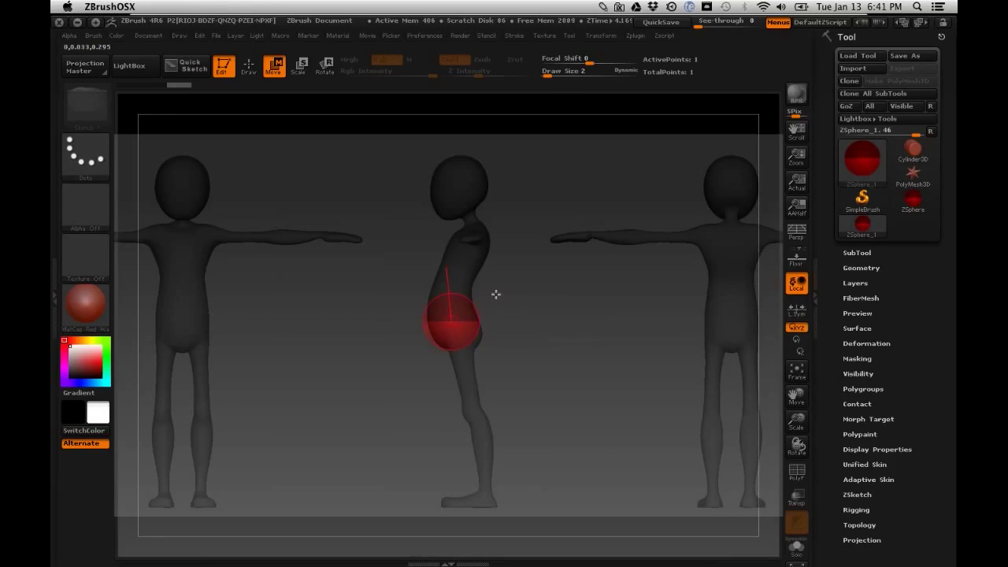
{"action": "left_click_drag", "start_coordinate": [459, 330], "coordinate": [453, 329]}
Step: Shift the Spotlight reference sideways until the front figure's hips line up with the ZSphere, and leave Spotlight editing
{"action": "key", "text": "shift+z"}
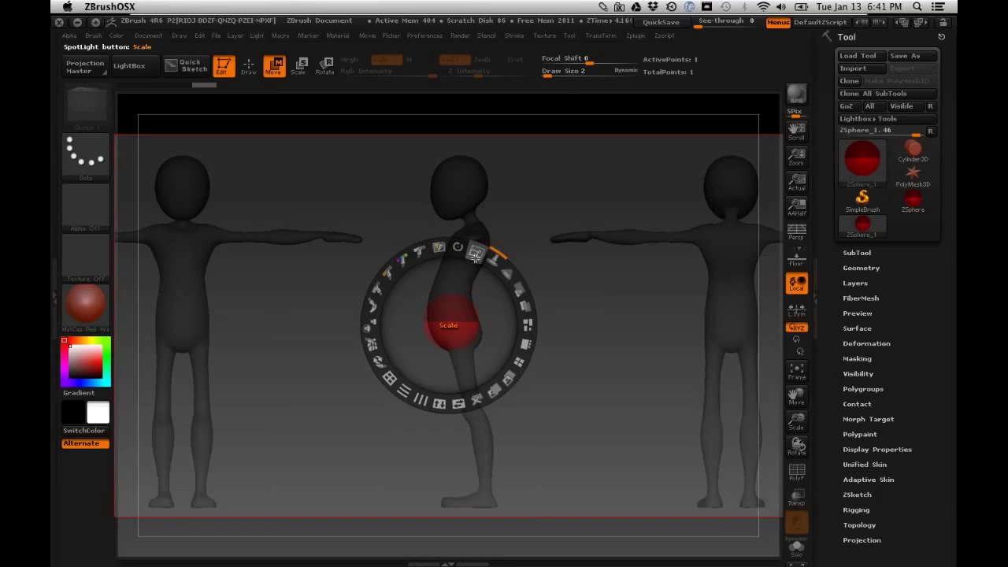
{"action": "left_click_drag", "start_coordinate": [585, 281], "coordinate": [727, 281]}
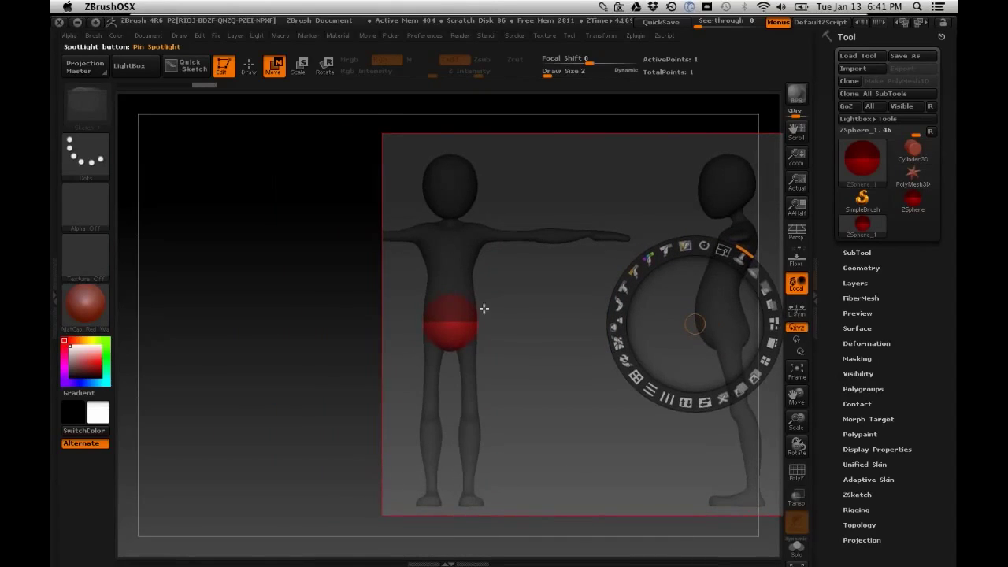
{"action": "key", "text": "z"}
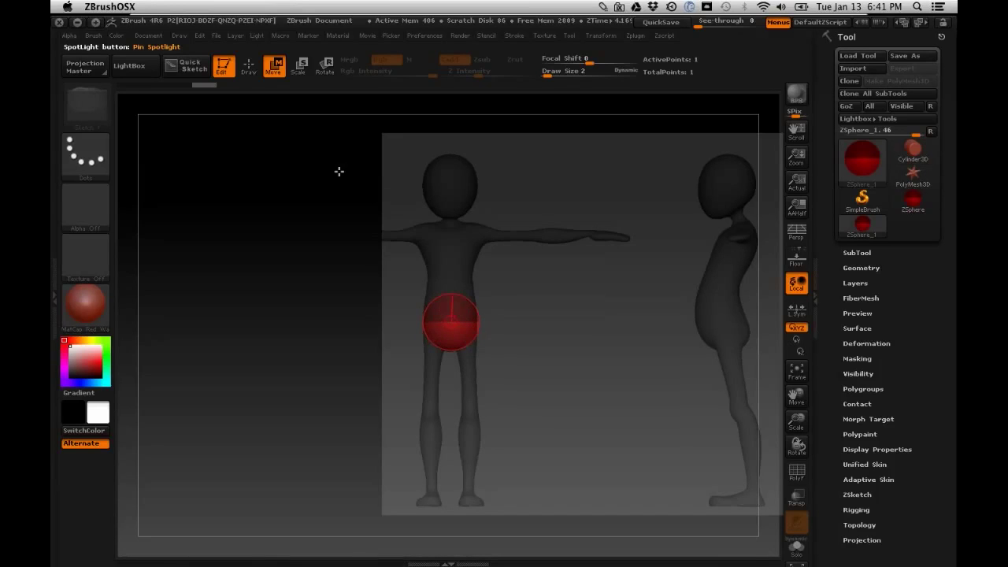
Step: Add a mirrored pair of ZSpheres at the underside of the pelvis ZSphere and position them at the tops of the legs
{"action": "left_click", "coordinate": [248, 67]}
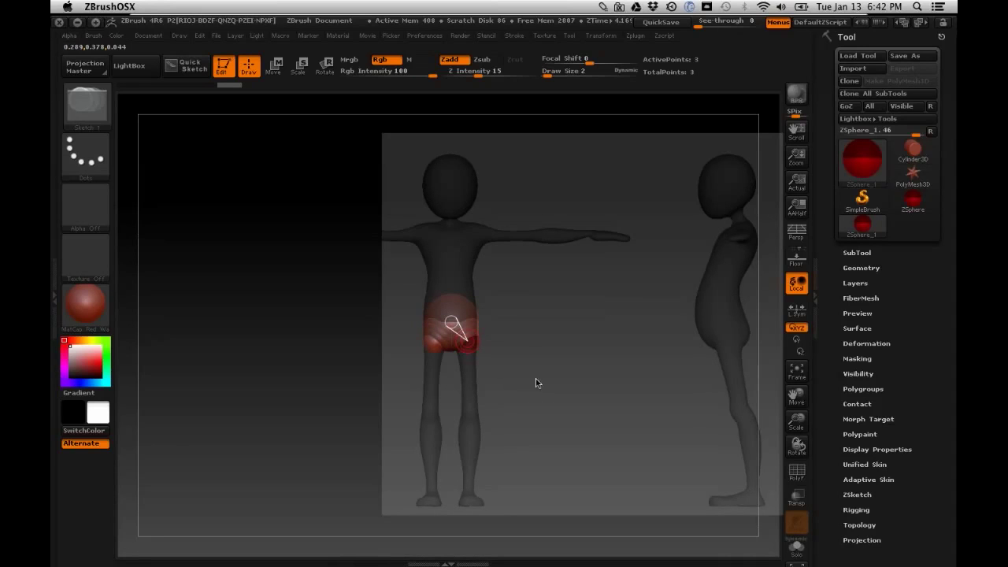
{"action": "left_click", "coordinate": [274, 66]}
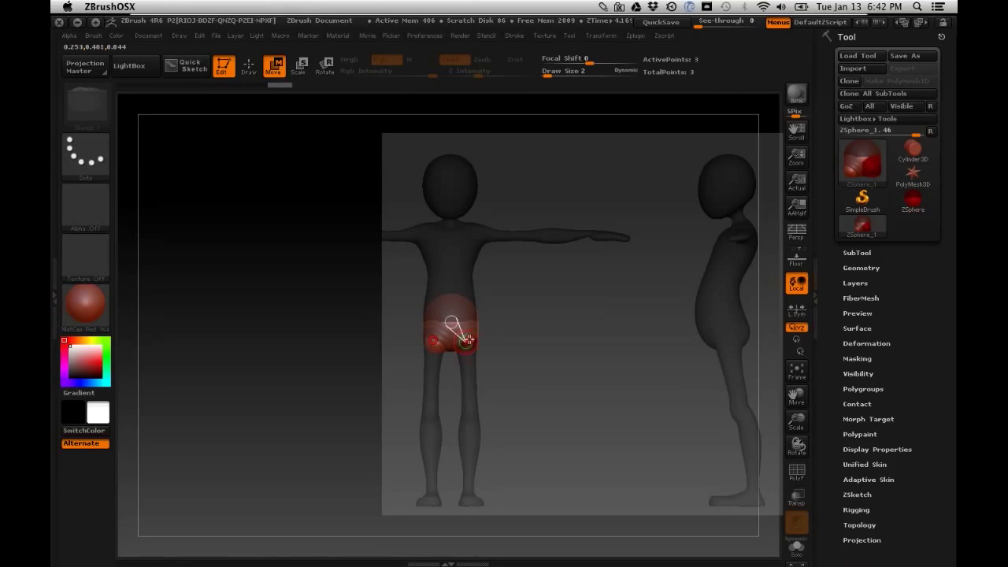
{"action": "key", "text": "e"}
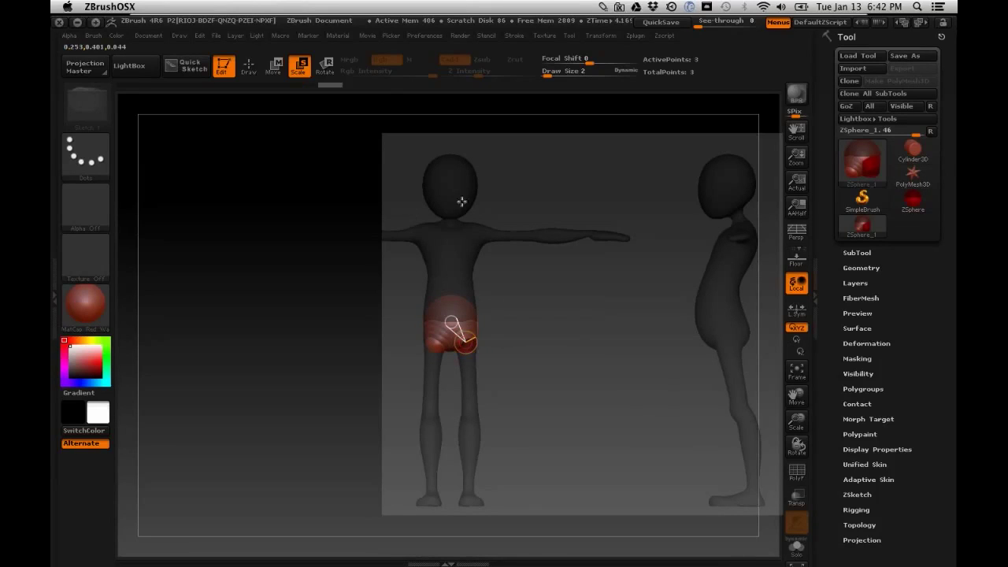
Step: Raise the draw size to 110 and reselect the ZSphere at the top of the leg
{"action": "key", "text": "space"}
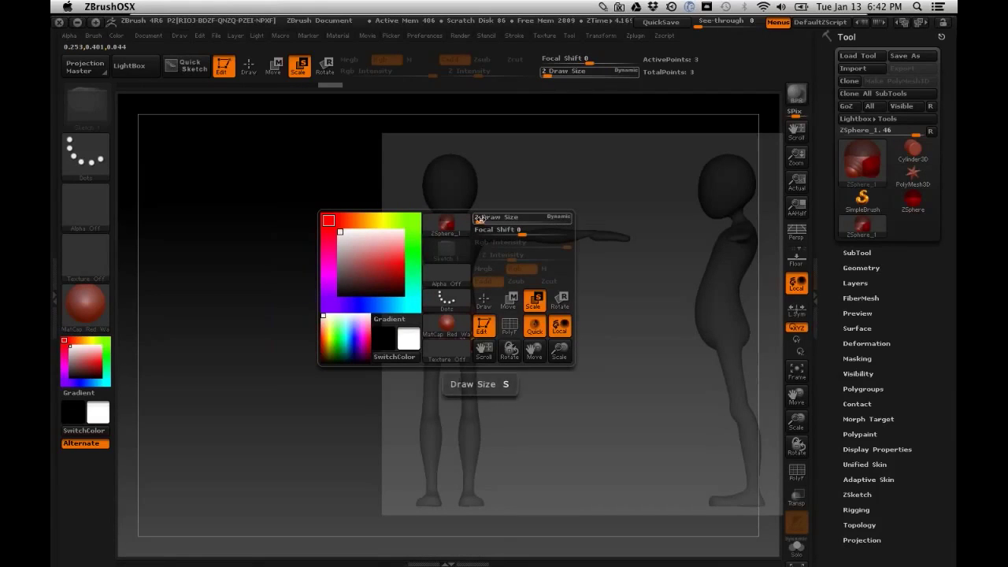
{"action": "key", "text": "space"}
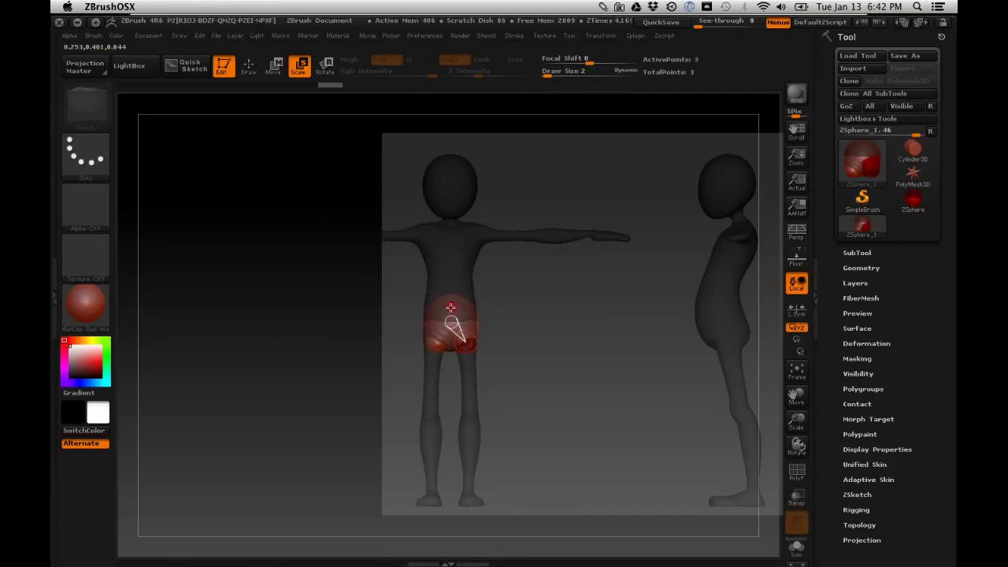
{"action": "key", "text": "space"}
{"action": "left_click_drag", "start_coordinate": [453, 323], "coordinate": [545, 320]}
{"action": "key", "text": "space"}
{"action": "mouse_move", "coordinate": [457, 333]}
{"action": "left_mouse_down"}
{"action": "mouse_move", "coordinate": [469, 335]}
{"action": "mouse_move", "coordinate": [491, 297]}
{"action": "mouse_move", "coordinate": [496, 338]}
{"action": "mouse_move", "coordinate": [499, 315]}
{"action": "mouse_move", "coordinate": [457, 311]}
{"action": "left_mouse_up"}
{"action": "key", "text": "space"}
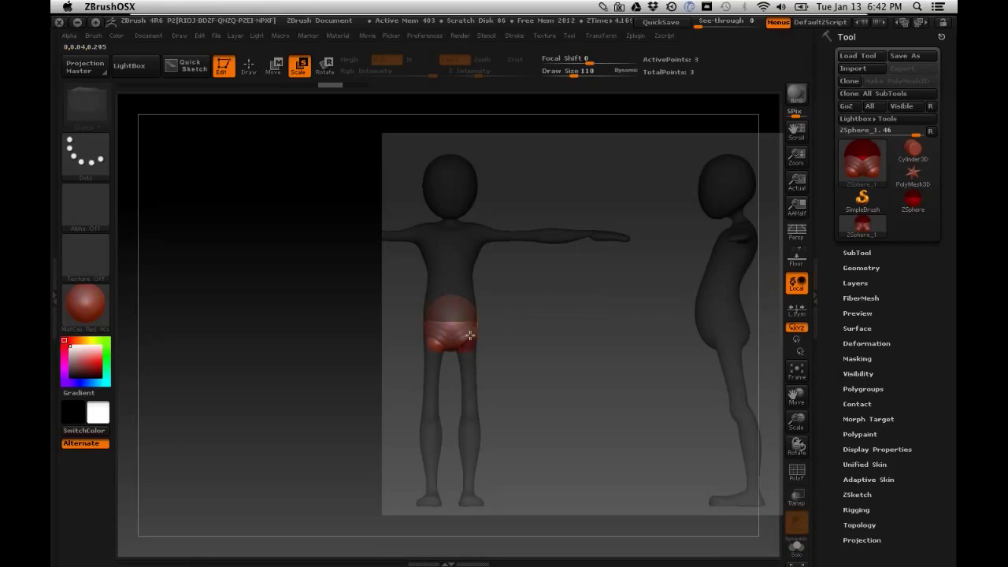
{"action": "left_click_drag", "start_coordinate": [451, 323], "coordinate": [465, 342]}
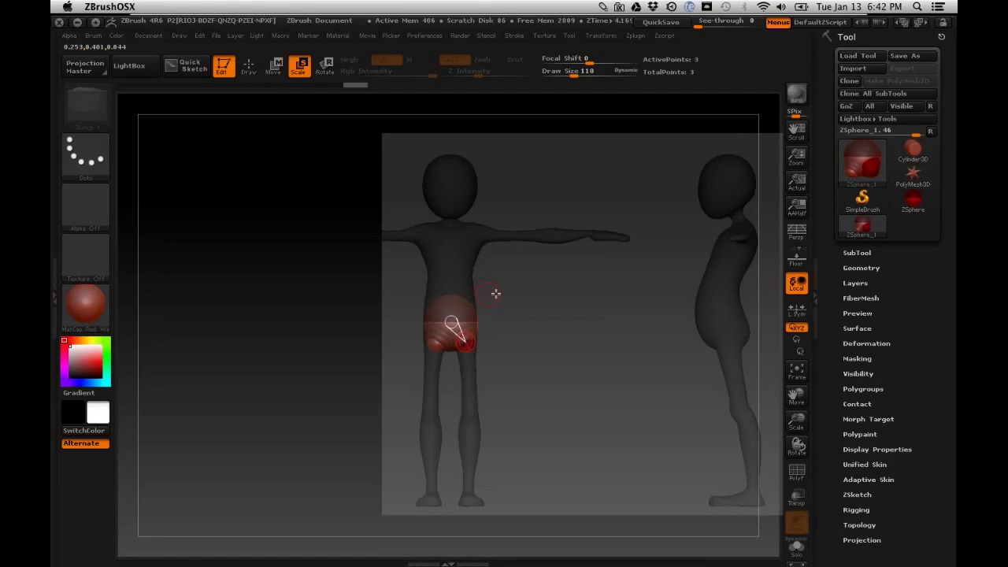
Step: Try draw sizes of 210, 88 and 52
{"action": "key", "text": "s"}
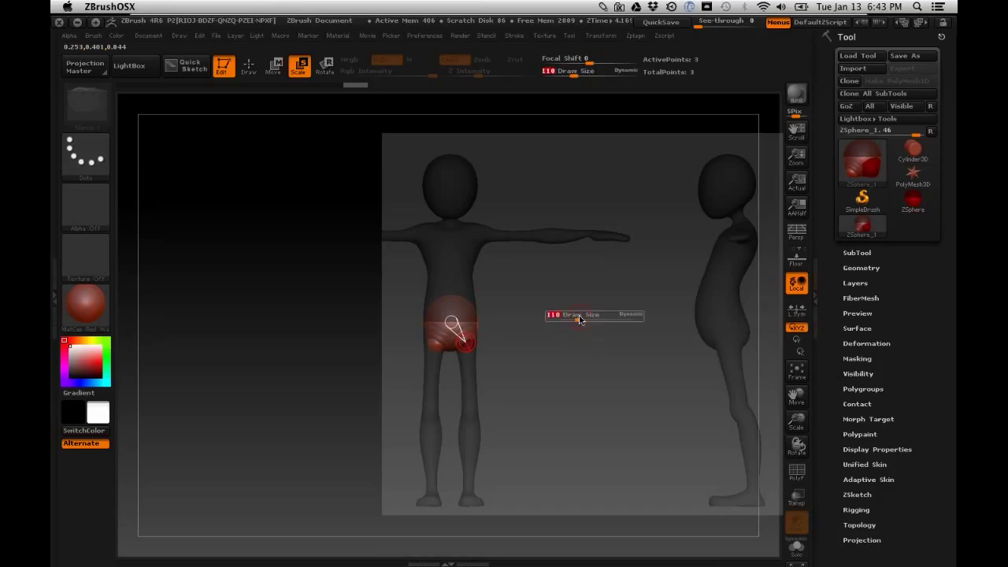
{"action": "key", "text": "s"}
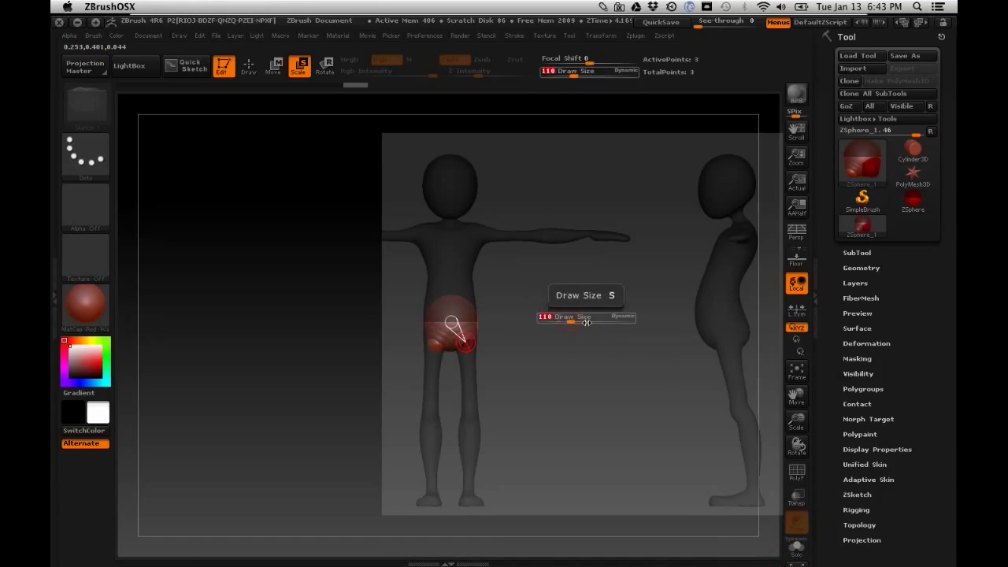
{"action": "key", "text": "s"}
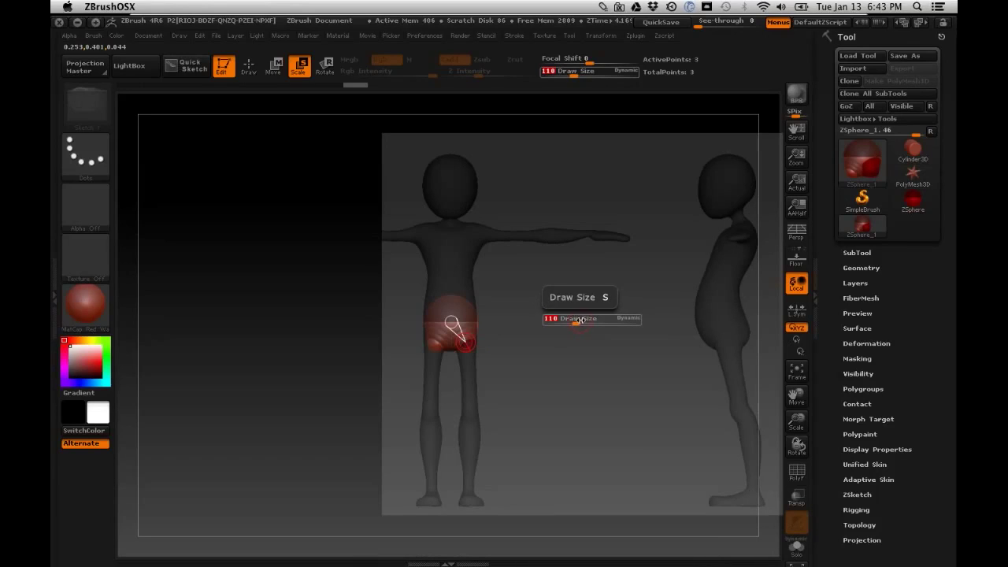
{"action": "key", "text": "space"}
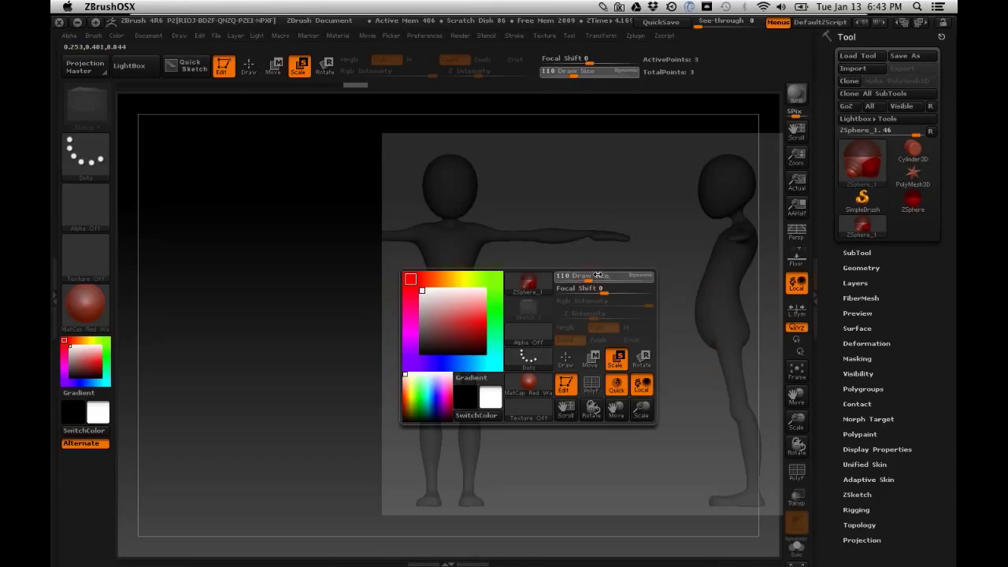
{"action": "left_click_drag", "start_coordinate": [576, 272], "coordinate": [586, 275]}
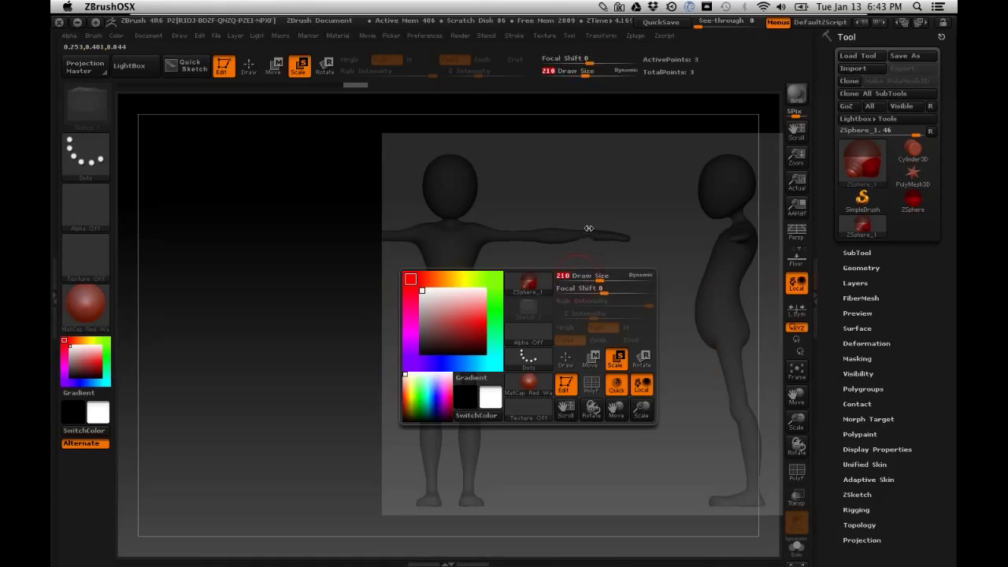
{"action": "left_click", "coordinate": [580, 278]}
{"action": "type", "text": "50"}
{"action": "key", "text": "Return"}
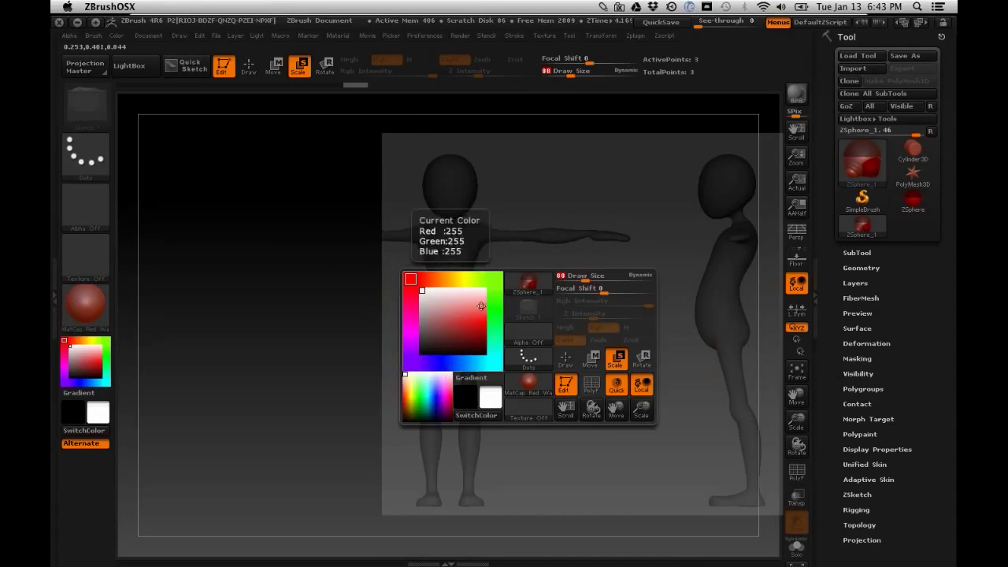
{"action": "right_click", "coordinate": [550, 312]}
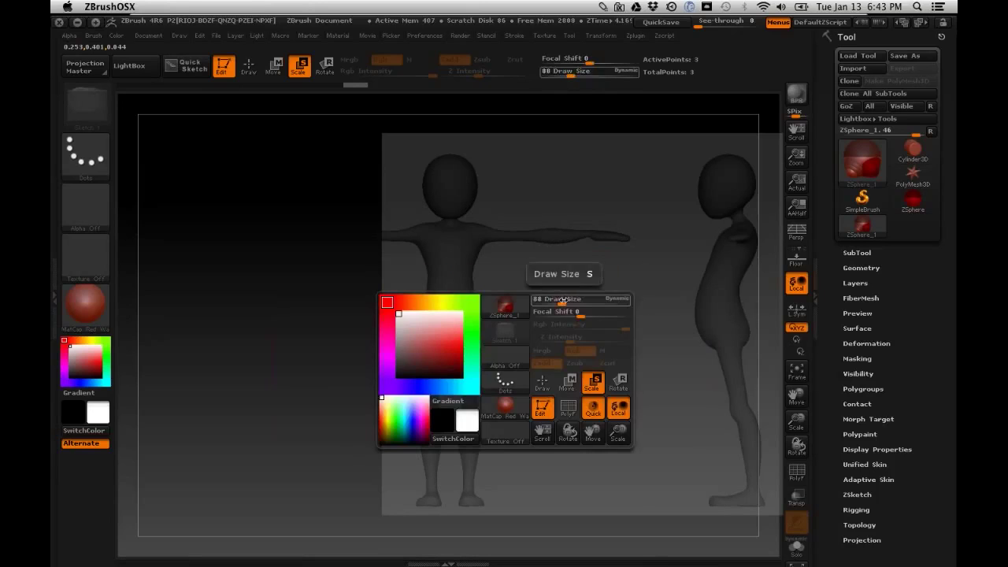
{"action": "left_click_drag", "start_coordinate": [557, 300], "coordinate": [550, 300]}
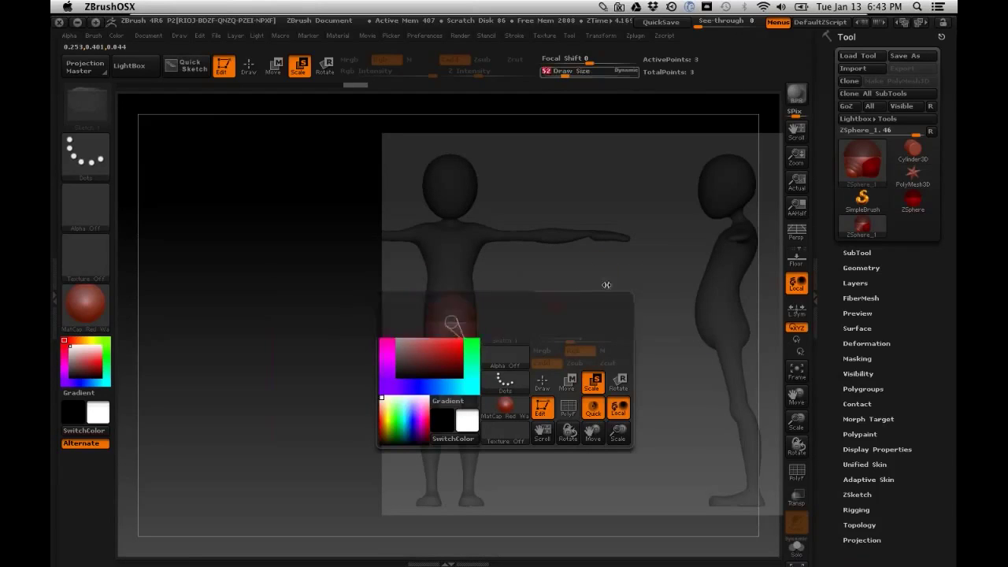
Step: Set the draw size to 49
{"action": "key", "text": "s"}
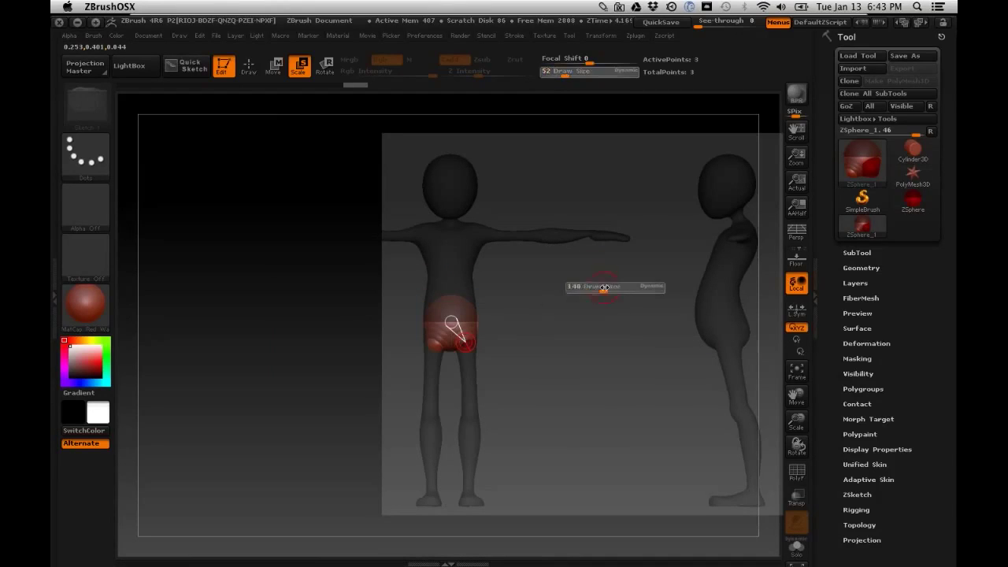
{"action": "type", "text": "s120"}
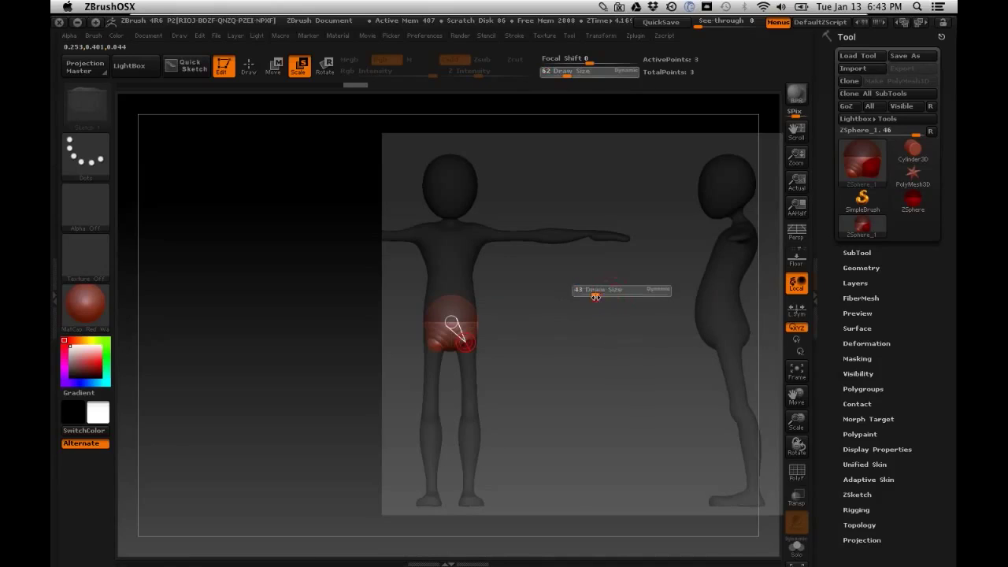
{"action": "type", "text": "s"}
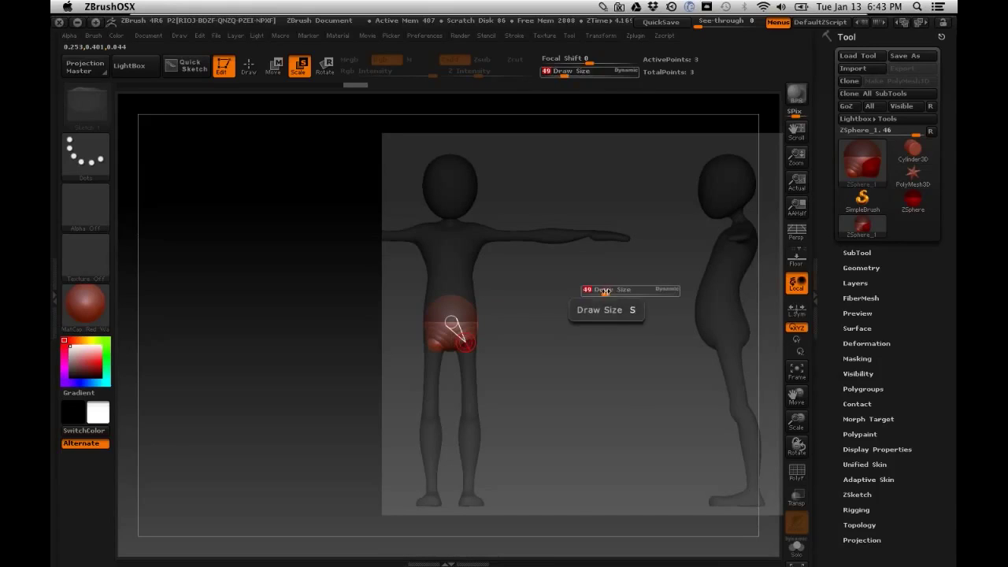
{"action": "type", "text": "s"}
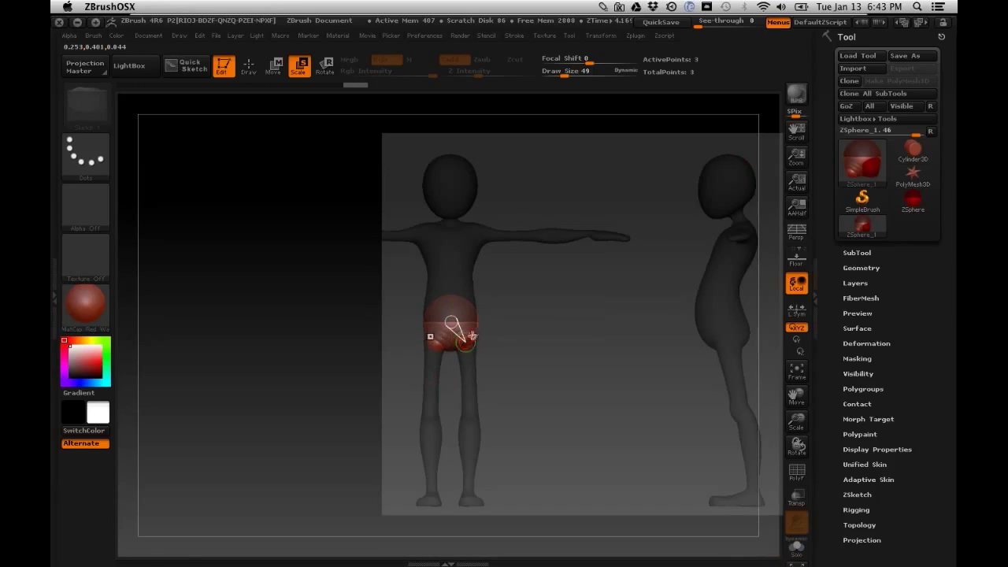
{"action": "key", "text": "space"}
{"action": "key", "text": "space"}
Step: Add a mirrored ZSphere pair to the leg-top ZSpheres and pull it down to the front figure's knees
{"action": "left_click", "coordinate": [248, 66]}
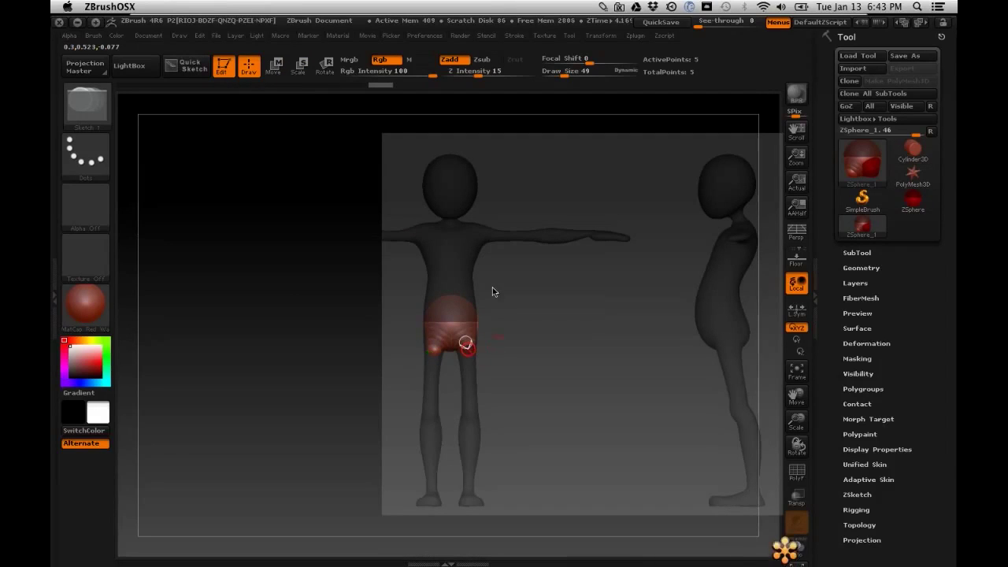
{"action": "left_click", "coordinate": [275, 68]}
{"action": "left_click_drag", "start_coordinate": [465, 346], "coordinate": [471, 409]}
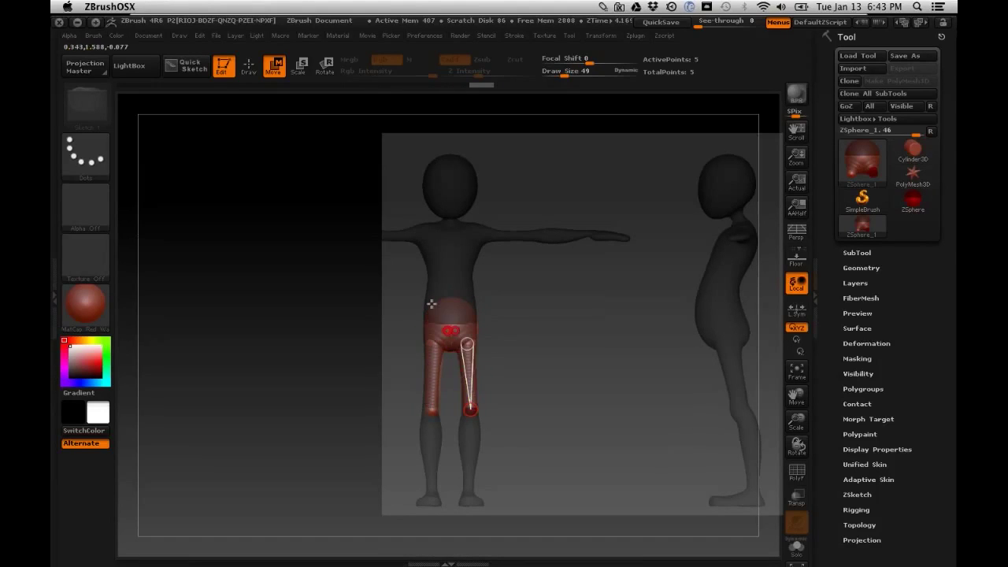
Step: Add a mirrored ZSphere pair under the knee ZSpheres and pull it down to the front figure's calves
{"action": "left_click", "coordinate": [248, 66]}
{"action": "left_click", "coordinate": [472, 422]}
{"action": "key", "text": "w"}
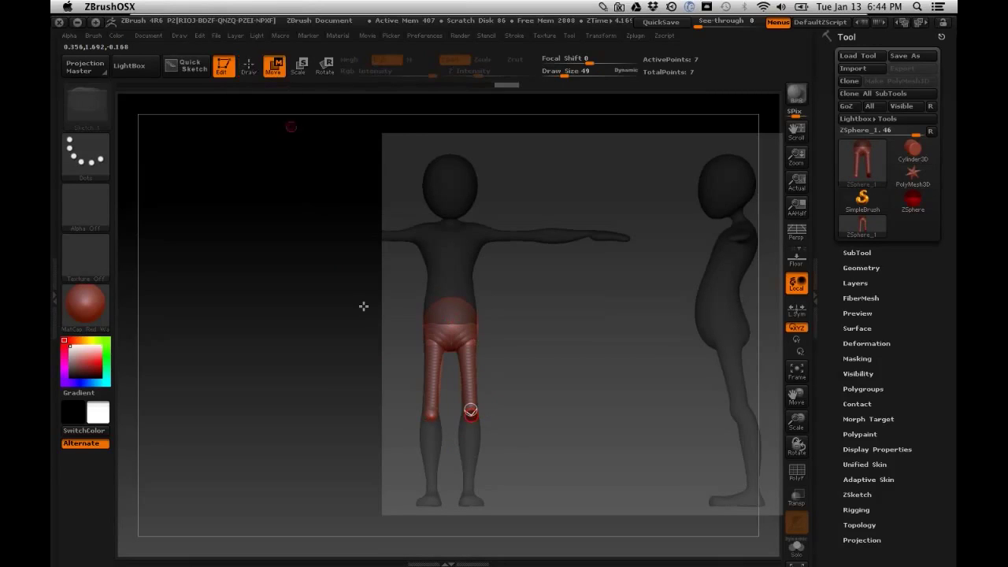
{"action": "left_click_drag", "start_coordinate": [472, 417], "coordinate": [470, 442]}
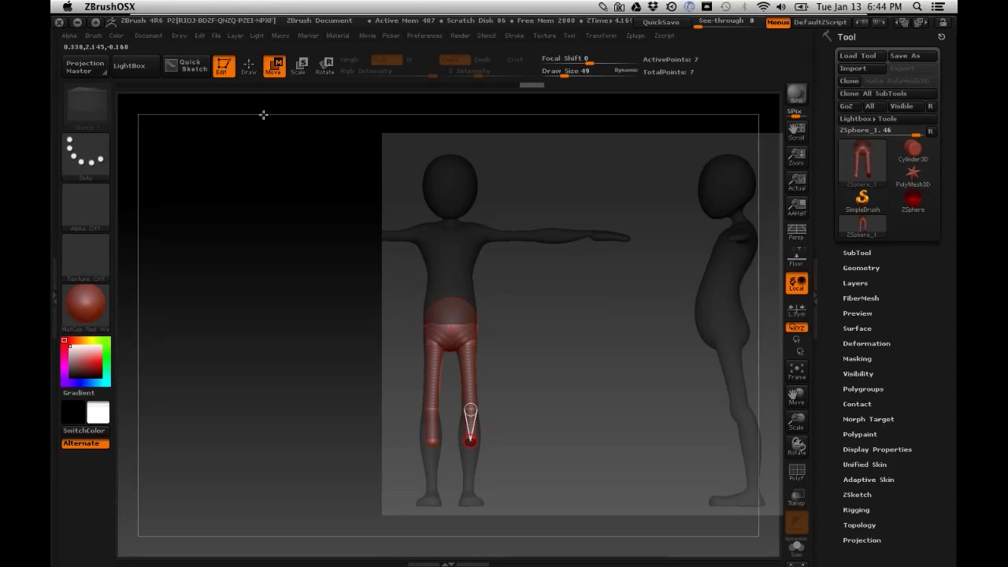
Step: Enlarge the calf ZSpheres to the reference's calf width and nudge them slightly upward and inward
{"action": "left_click", "coordinate": [300, 66]}
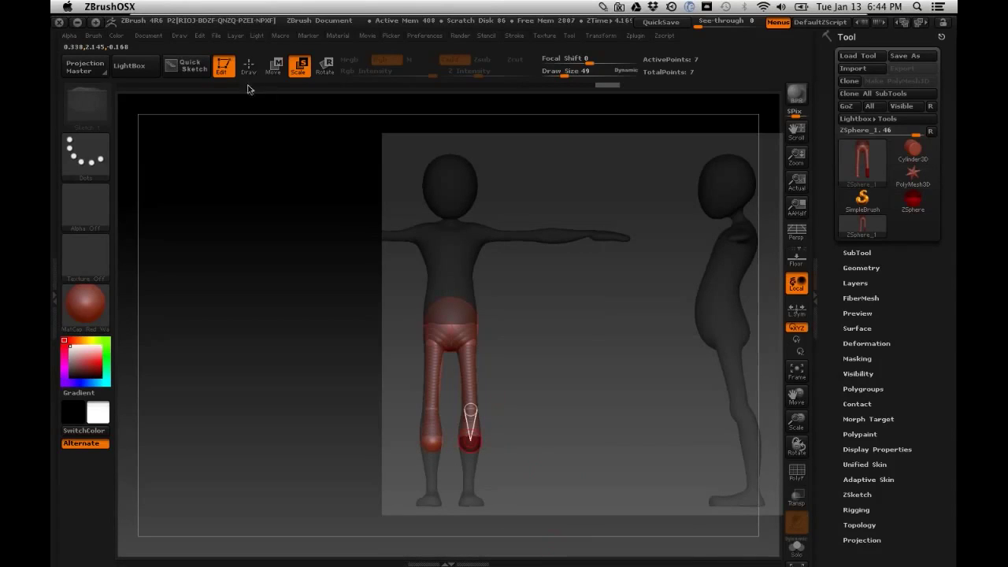
{"action": "left_click", "coordinate": [273, 67]}
{"action": "left_click_drag", "start_coordinate": [471, 441], "coordinate": [470, 438]}
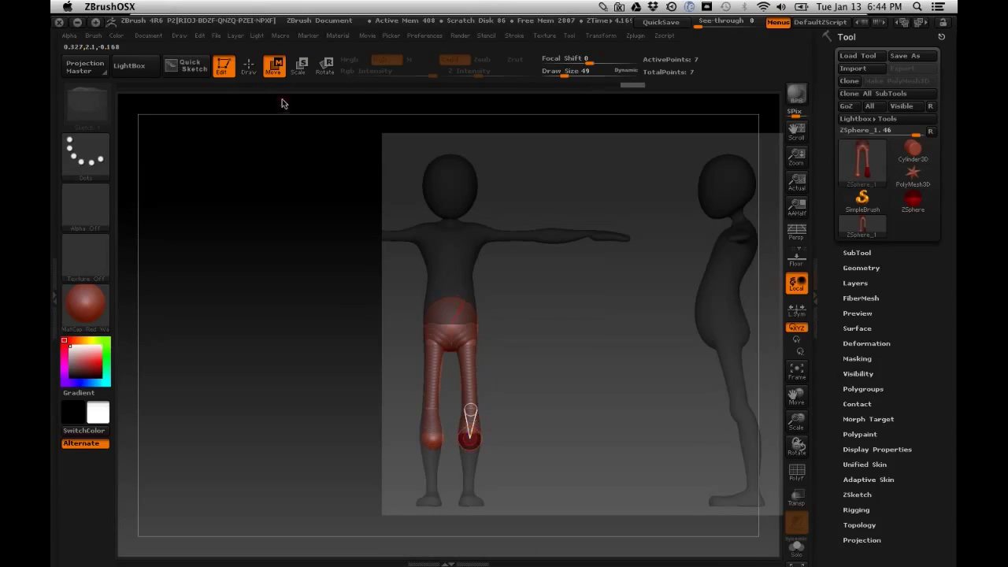
Step: Add a mirrored ZSphere pair under the calf ZSpheres and pull it down to the front figure's ankles
{"action": "left_click", "coordinate": [249, 66]}
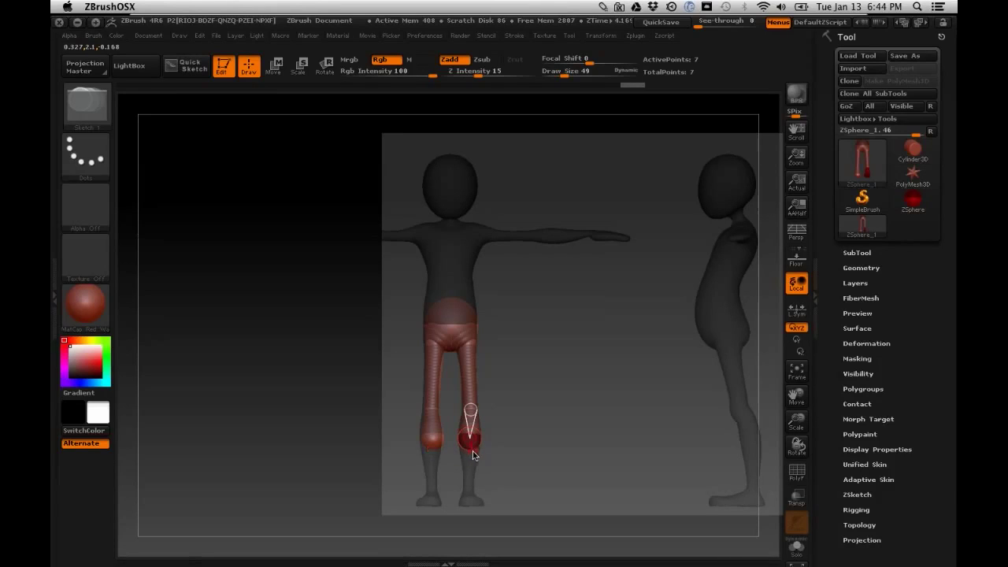
{"action": "left_click", "coordinate": [473, 453]}
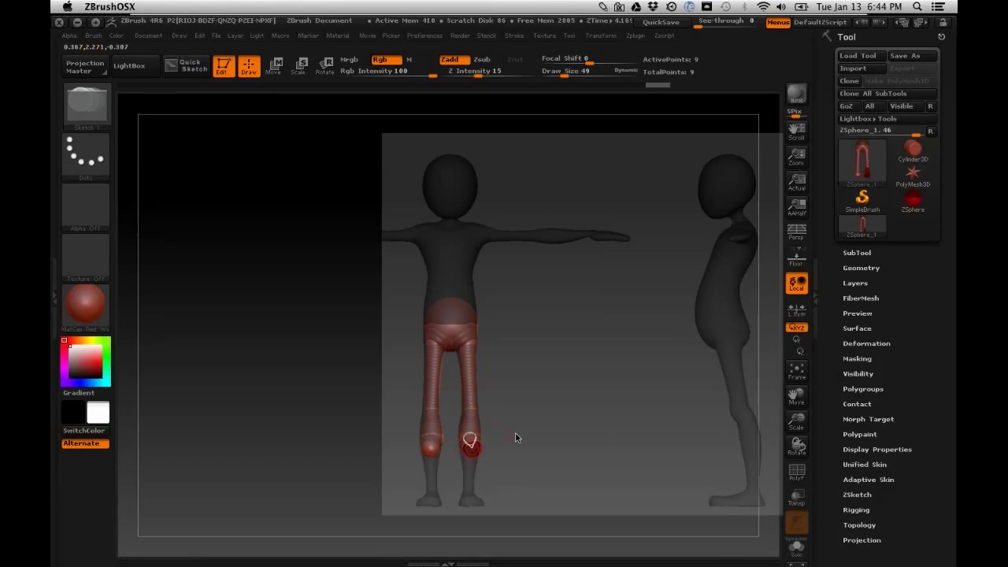
{"action": "left_click", "coordinate": [274, 66]}
{"action": "left_click_drag", "start_coordinate": [470, 441], "coordinate": [471, 492]}
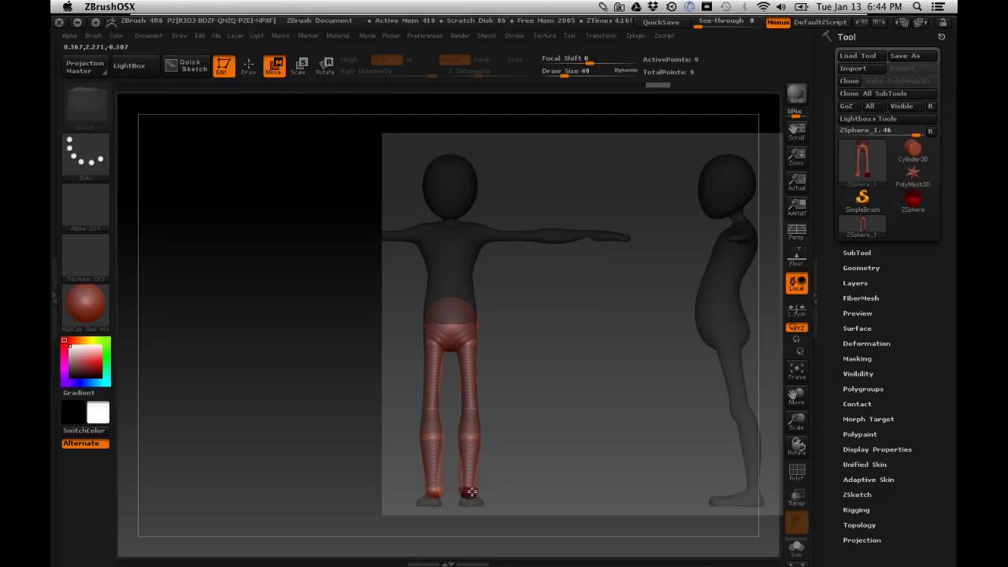
Step: Resize the knee ZSpheres and reposition the knees and lower legs to line up with the front figure's legs
{"action": "left_click", "coordinate": [298, 67]}
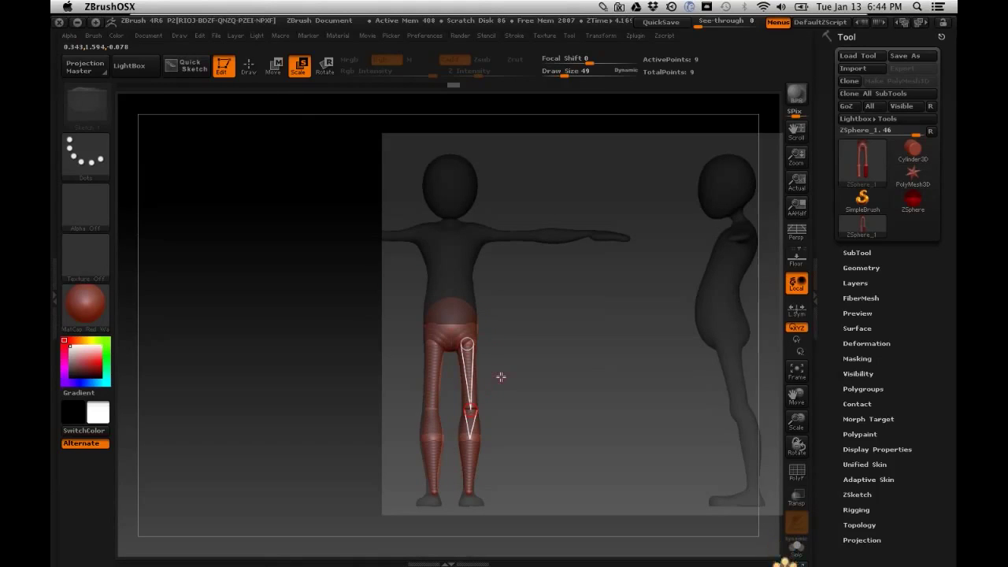
{"action": "key", "text": "w"}
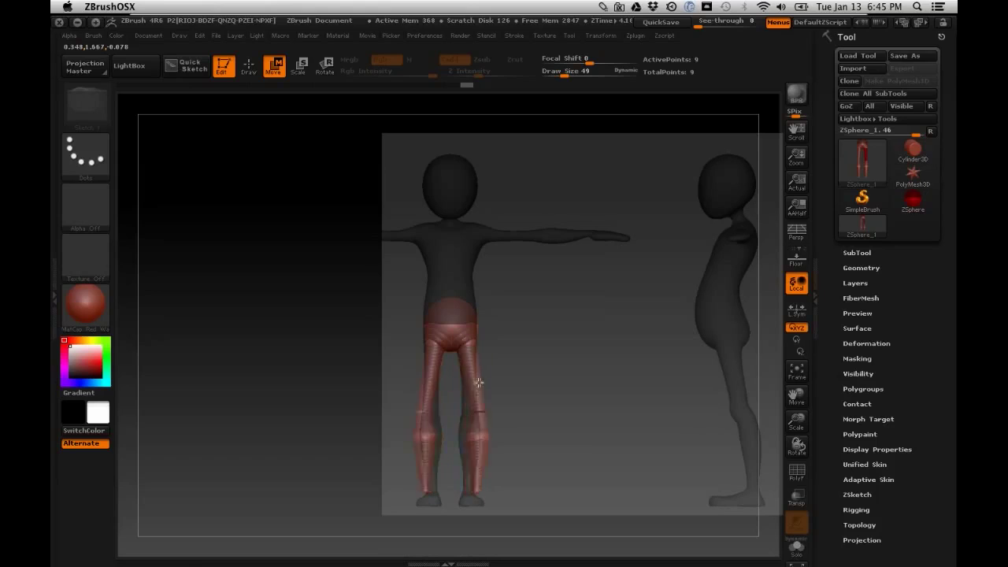
{"action": "left_click_drag", "start_coordinate": [470, 386], "coordinate": [472, 414]}
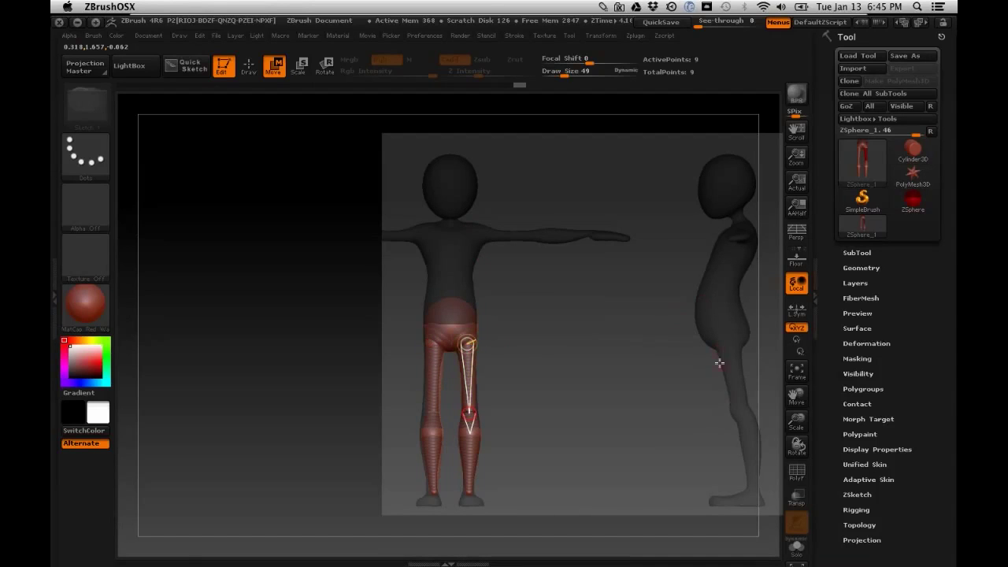
{"action": "mouse_move", "coordinate": [723, 347]}
{"action": "left_mouse_down"}
{"action": "mouse_move", "coordinate": [771, 471]}
{"action": "mouse_move", "coordinate": [768, 428]}
{"action": "left_mouse_up"}
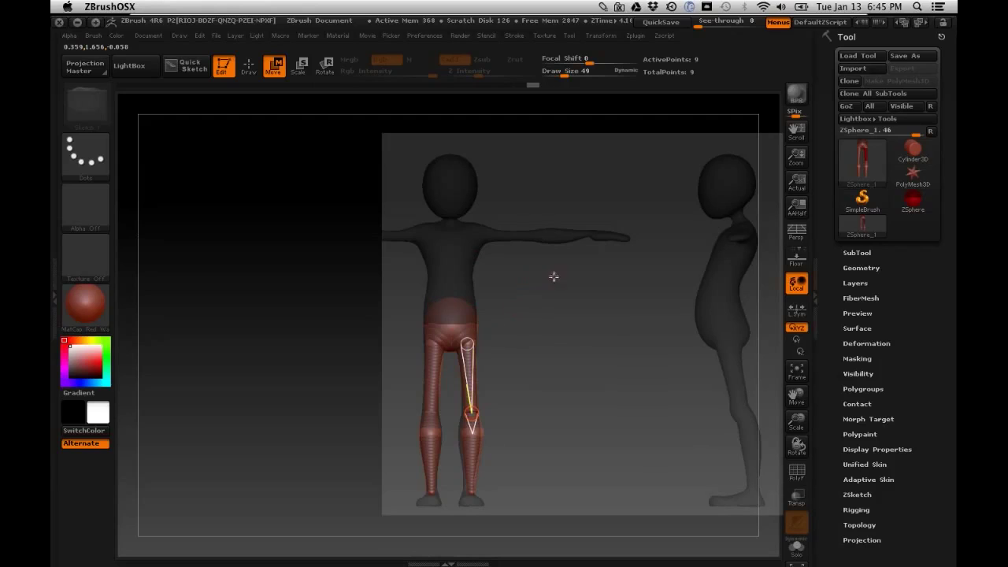
Step: Slide the Spotlight reference sideways until the side-view figure sits behind the ZSphere pelvis, and hide the Spotlight controls
{"action": "key", "text": "shift+z"}
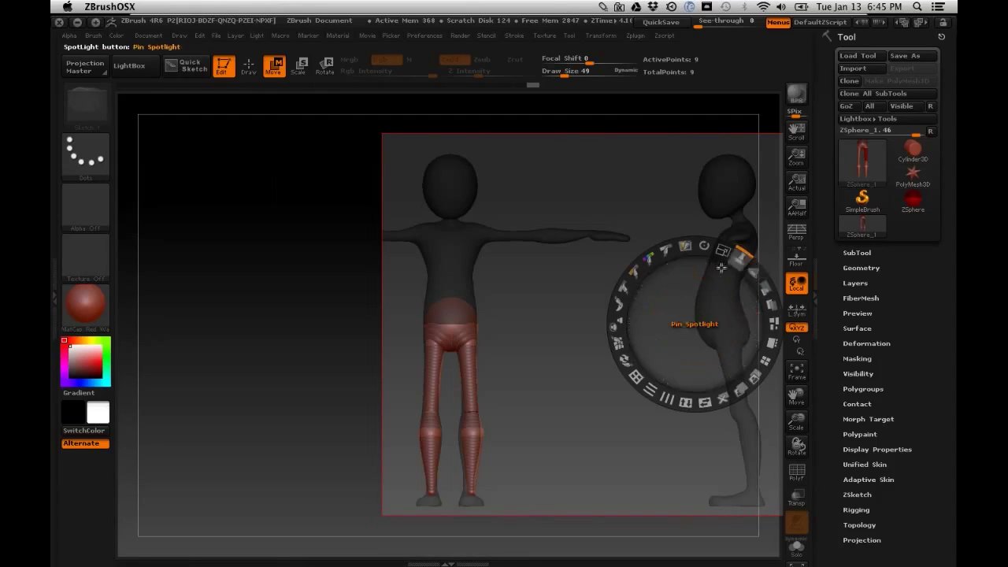
{"action": "left_click_drag", "start_coordinate": [671, 283], "coordinate": [453, 283]}
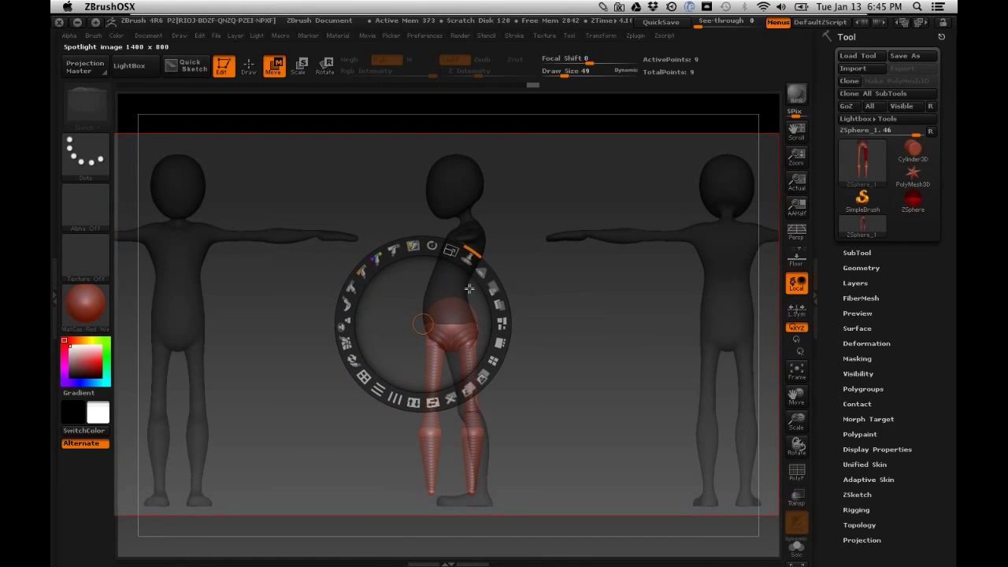
{"action": "key", "text": "z"}
{"action": "key", "text": "ctrl+z"}
{"action": "key", "text": "ctrl+z"}
{"action": "key", "text": "ctrl+z"}
{"action": "key", "text": "ctrl+z"}
{"action": "key", "text": "ctrl+z"}
{"action": "key", "text": "ctrl+z"}
{"action": "key", "text": "ctrl+z"}
{"action": "key", "text": "ctrl+z"}
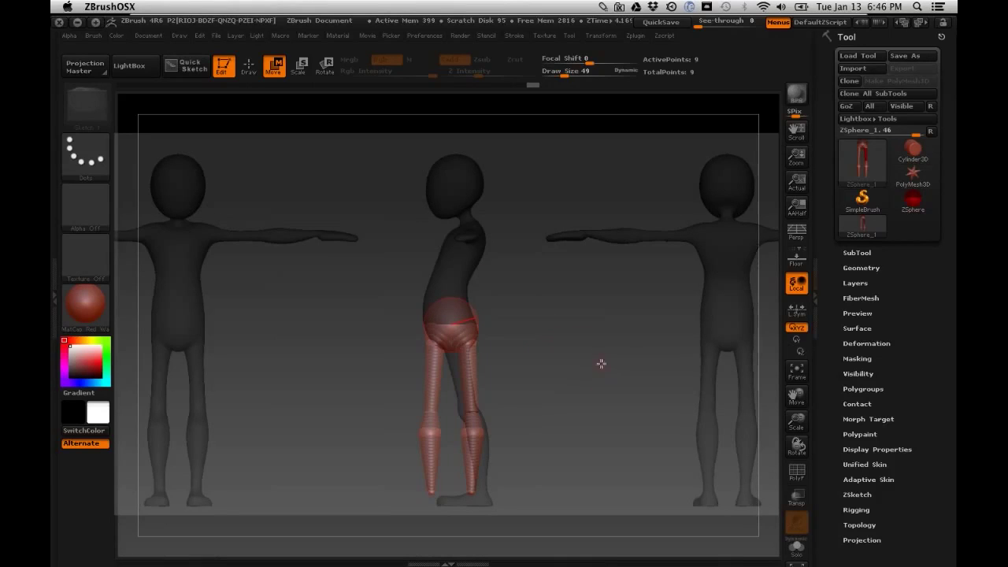
Step: In side view, move the leg-top, knee, calf and ankle ZSpheres onto the side figure's leg
{"action": "left_click_drag", "start_coordinate": [572, 341], "coordinate": [526, 347]}
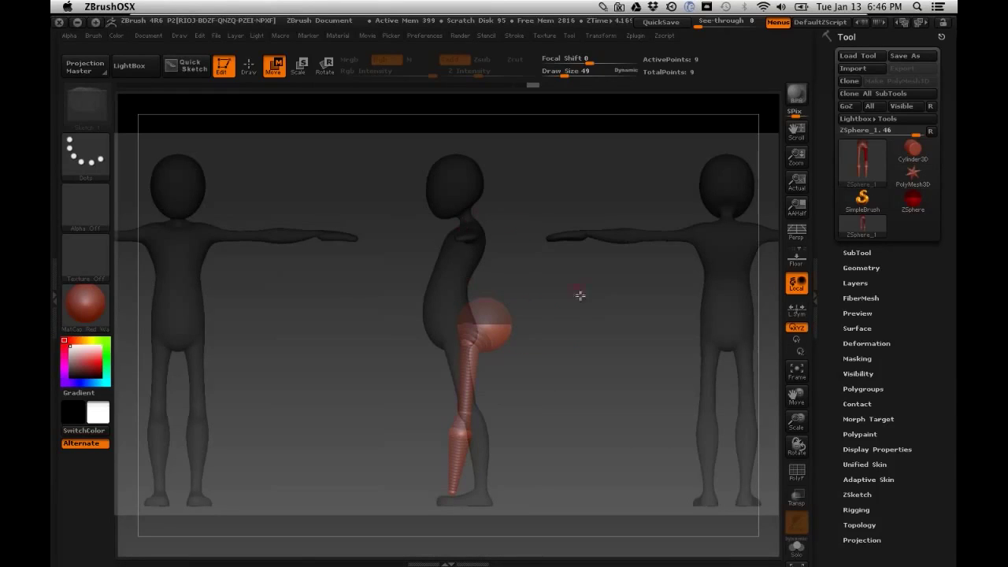
{"action": "mouse_move", "coordinate": [527, 380]}
{"action": "left_mouse_down"}
{"action": "mouse_move", "coordinate": [525, 364]}
{"action": "mouse_move", "coordinate": [508, 364]}
{"action": "mouse_move", "coordinate": [518, 383]}
{"action": "left_mouse_up"}
{"action": "left_click_drag", "start_coordinate": [562, 355], "coordinate": [541, 354]}
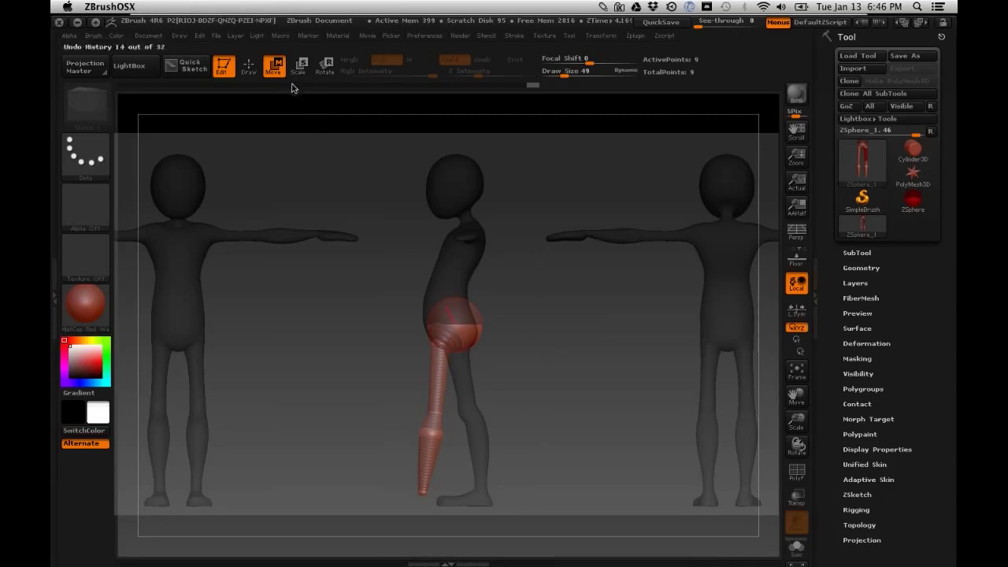
{"action": "left_click", "coordinate": [268, 76]}
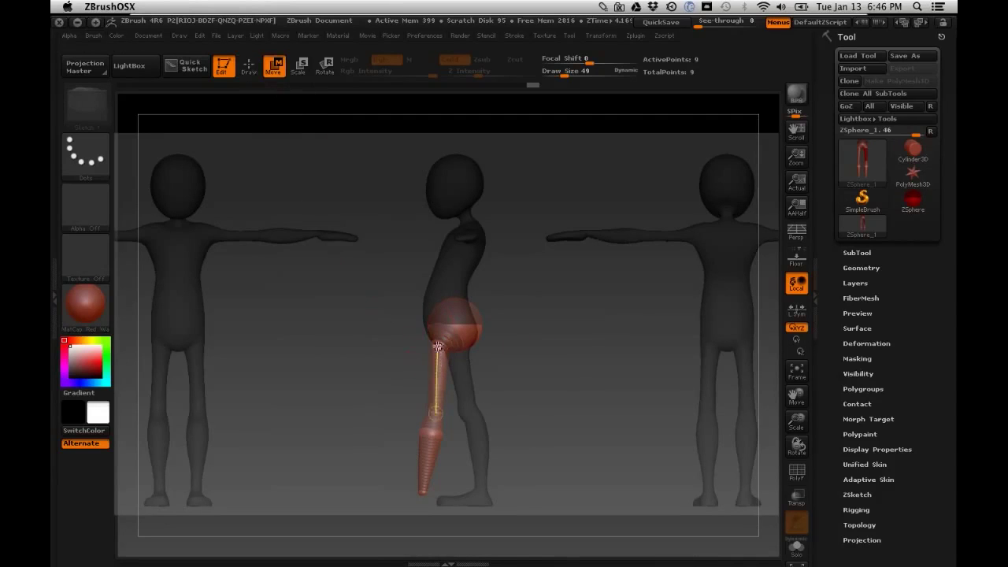
{"action": "left_click_drag", "start_coordinate": [440, 345], "coordinate": [470, 413]}
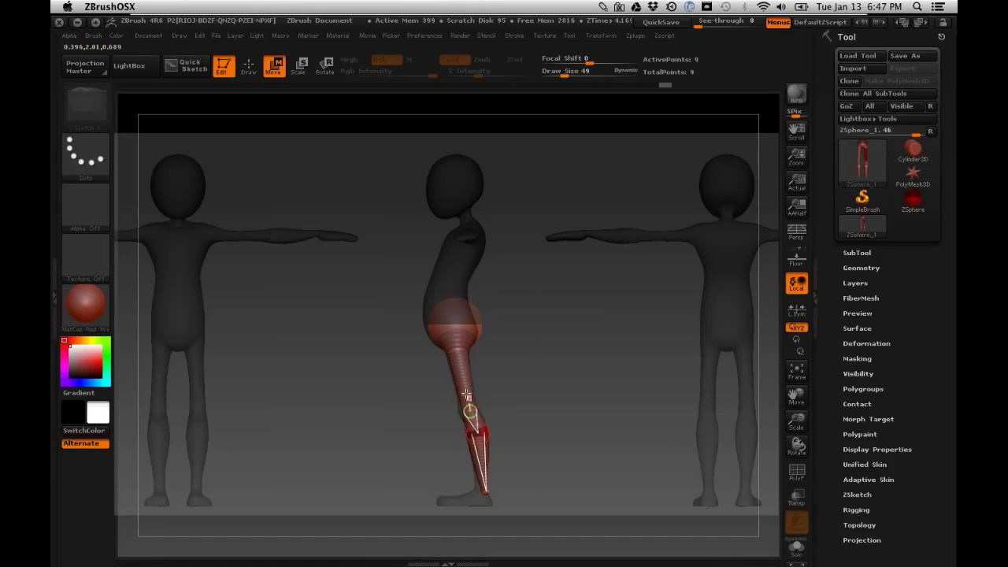
Step: Scale the lower-leg ZSpheres to the side figure's leg thickness and shift the pelvis ZSphere slightly forward onto its hips
{"action": "left_click", "coordinate": [299, 65]}
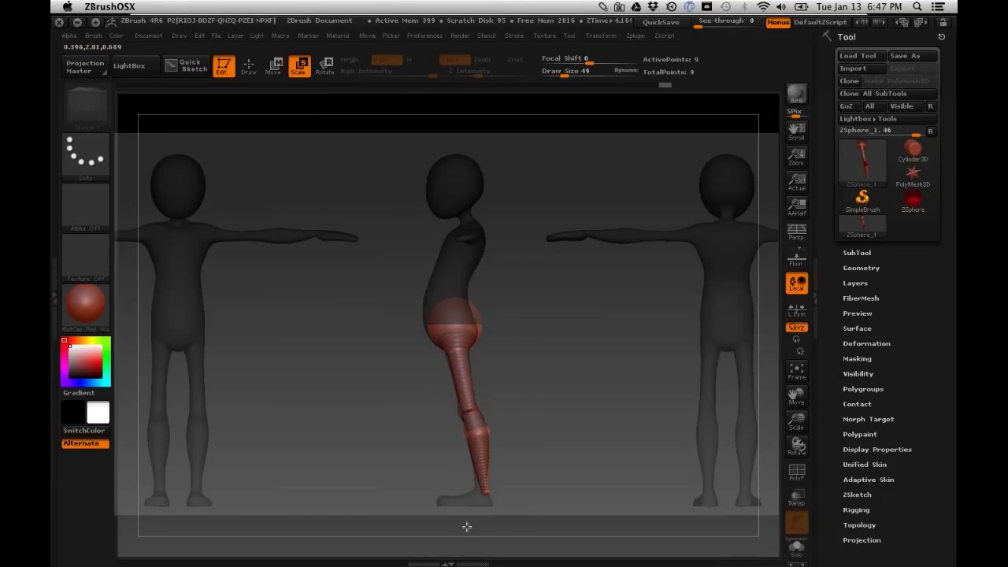
{"action": "left_click_drag", "start_coordinate": [494, 411], "coordinate": [476, 445]}
{"action": "key", "text": "w"}
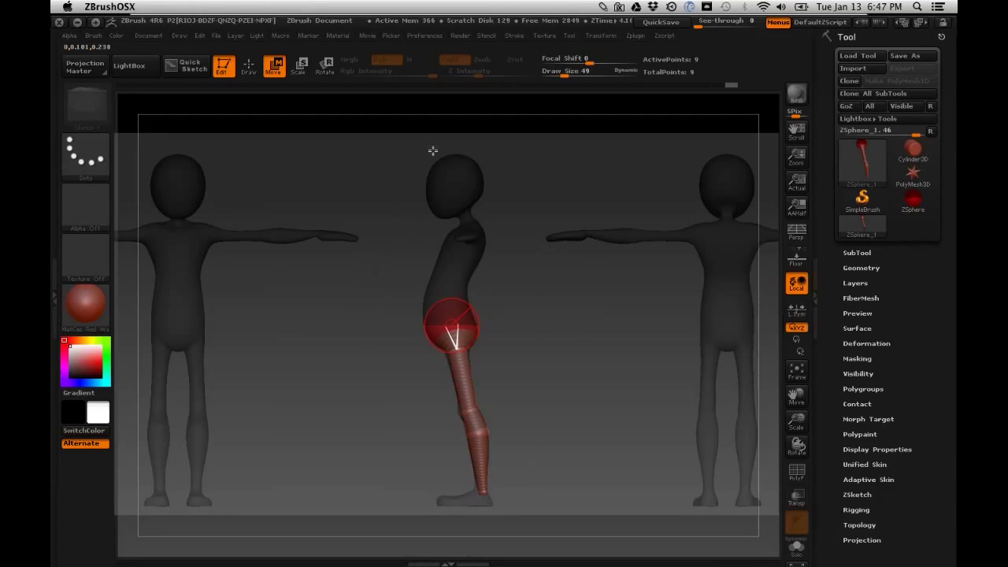
{"action": "key", "text": "ctrl+z"}
{"action": "key", "text": "ctrl+z"}
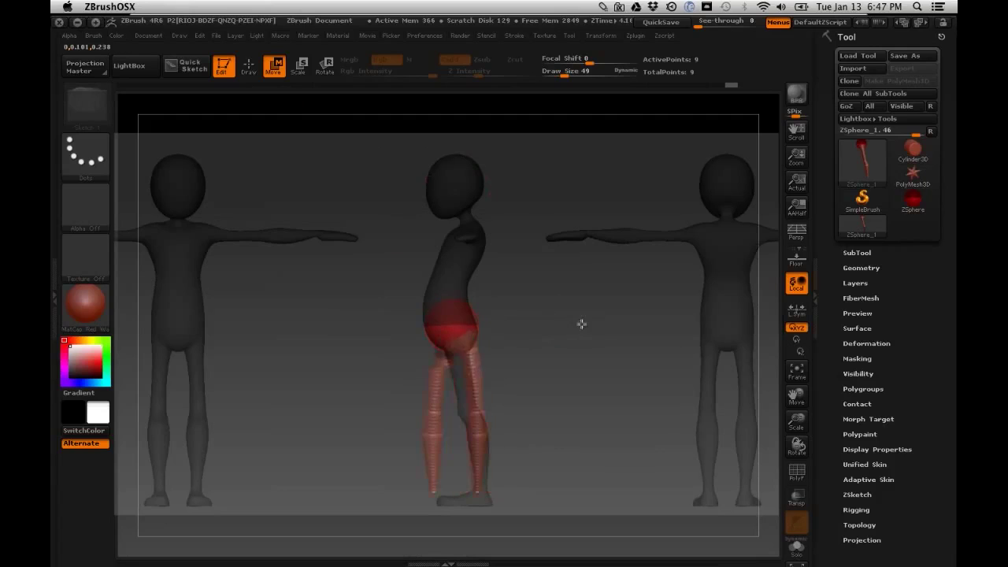
{"action": "key", "text": "ctrl+shift+z"}
{"action": "key", "text": "ctrl+shift+z"}
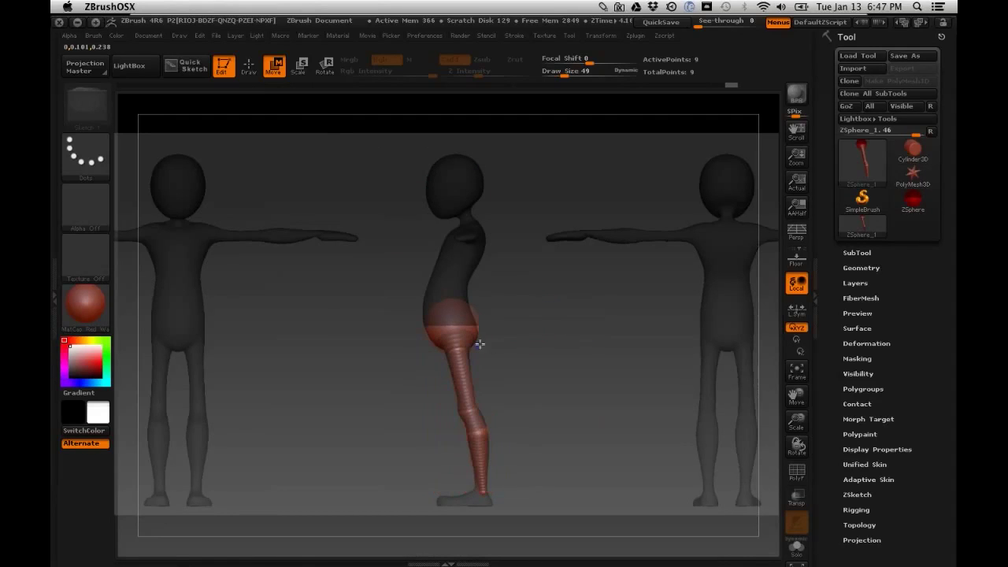
Step: Add a mirrored ZSphere pair at the ankle ZSpheres and move it down to the side figure's heels
{"action": "left_click", "coordinate": [248, 66]}
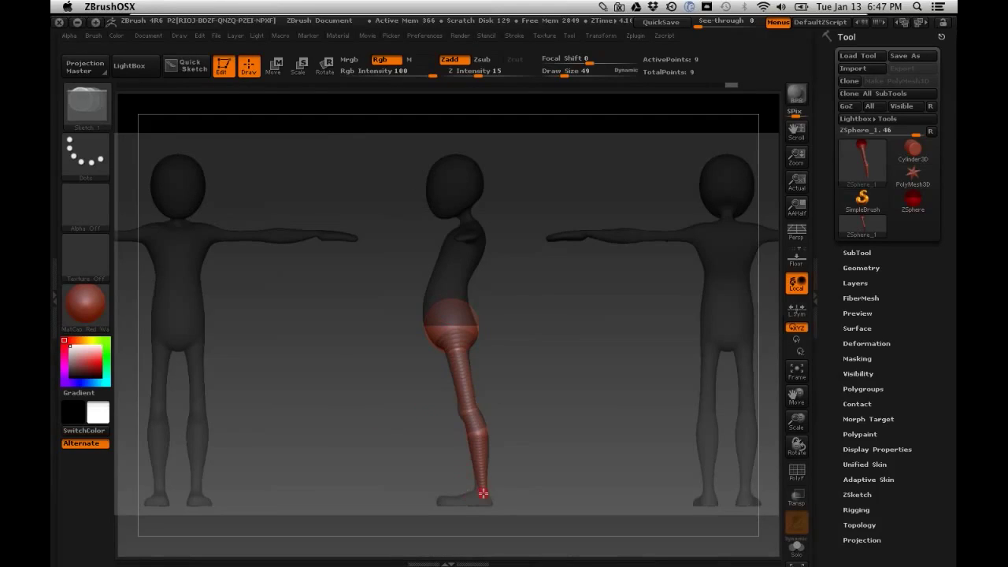
{"action": "left_click_drag", "start_coordinate": [482, 494], "coordinate": [509, 488]}
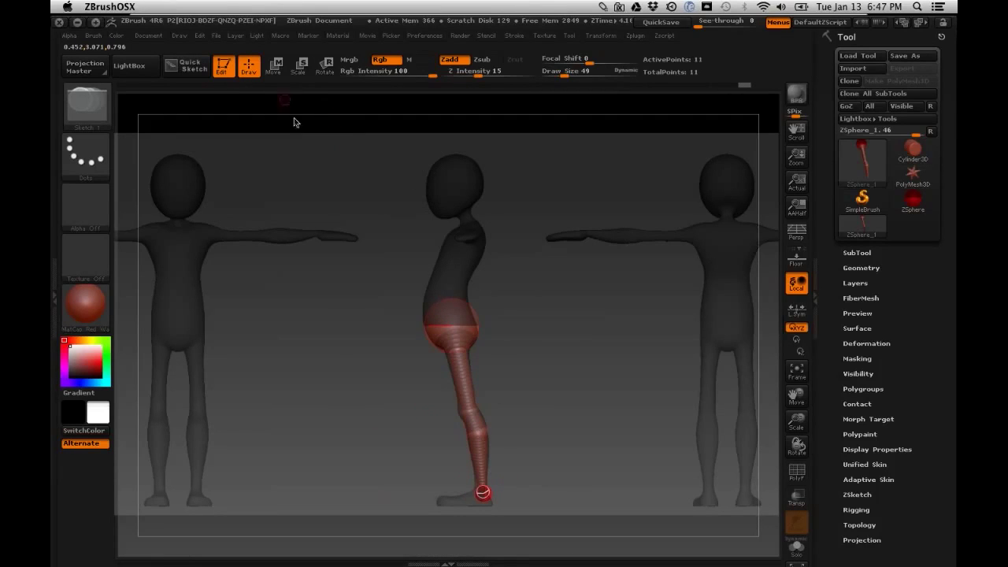
{"action": "key", "text": "ctrl+z"}
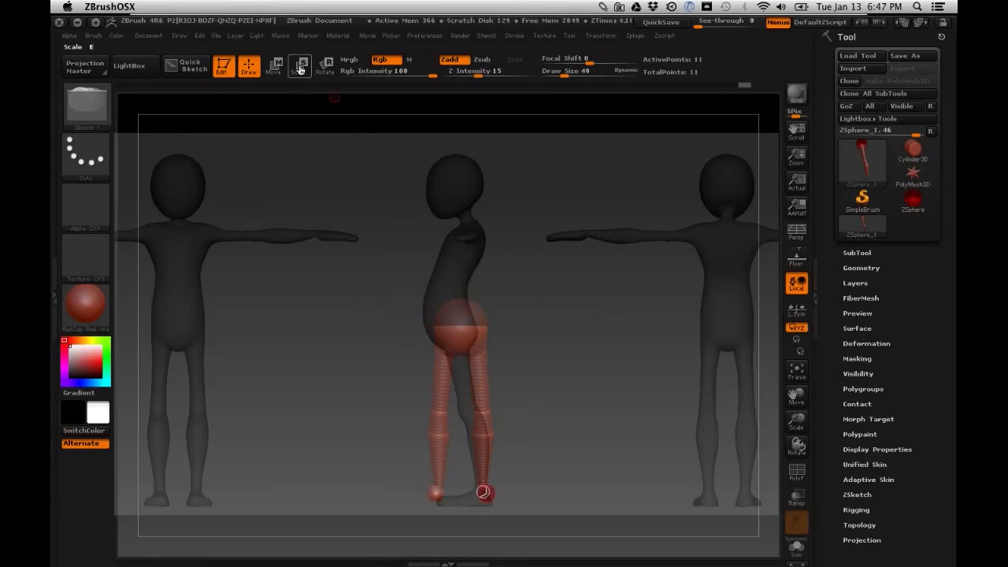
{"action": "key", "text": "w"}
{"action": "left_click_drag", "start_coordinate": [483, 493], "coordinate": [477, 505]}
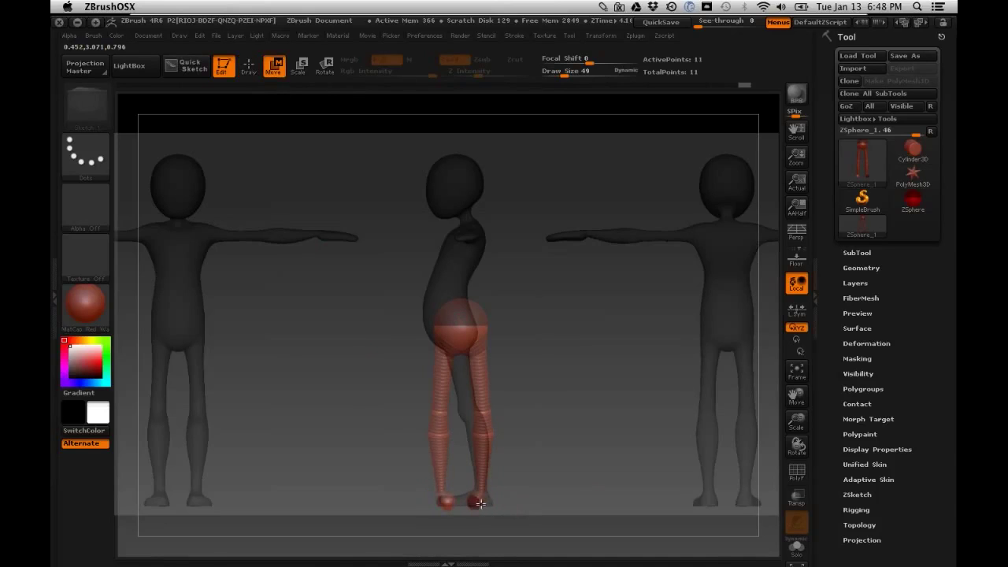
{"action": "left_click_drag", "start_coordinate": [524, 466], "coordinate": [499, 476]}
{"action": "left_click_drag", "start_coordinate": [536, 428], "coordinate": [528, 430]}
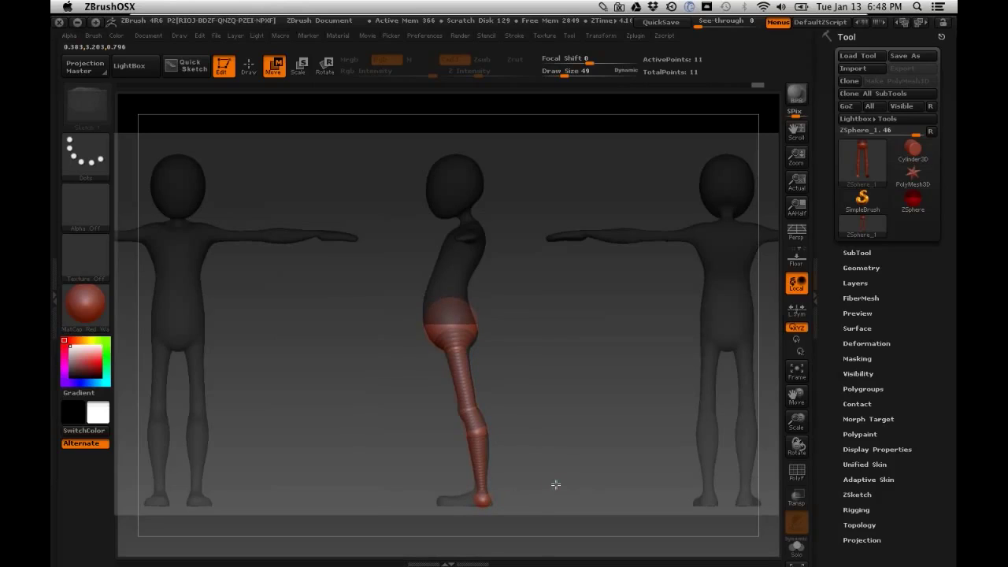
Step: Add a mirrored ZSphere pair in front of the heel ZSpheres, pull it forward to mid-foot, and adjust the foot's thickness
{"action": "key", "text": "q"}
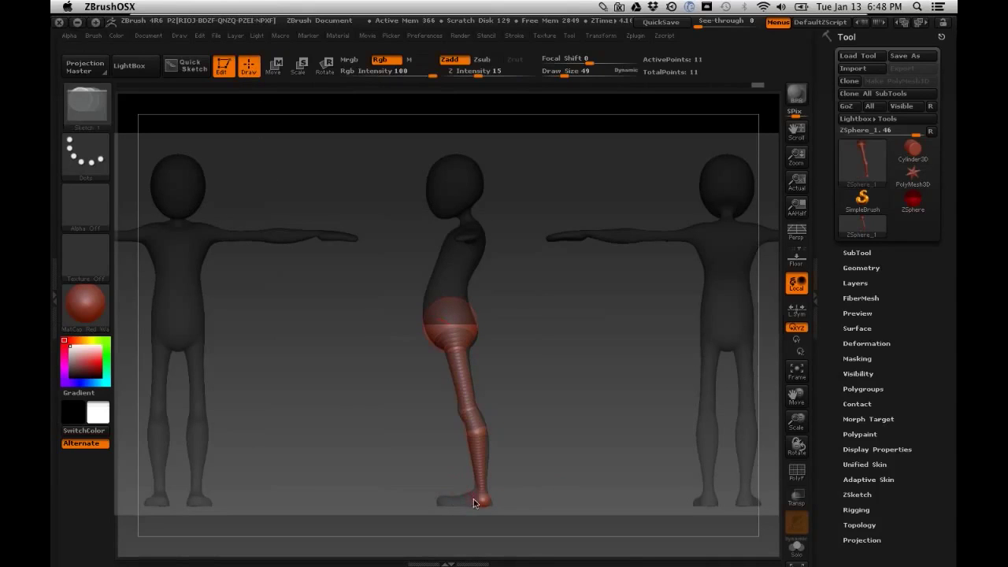
{"action": "left_click", "coordinate": [274, 65]}
{"action": "left_click_drag", "start_coordinate": [476, 499], "coordinate": [450, 500]}
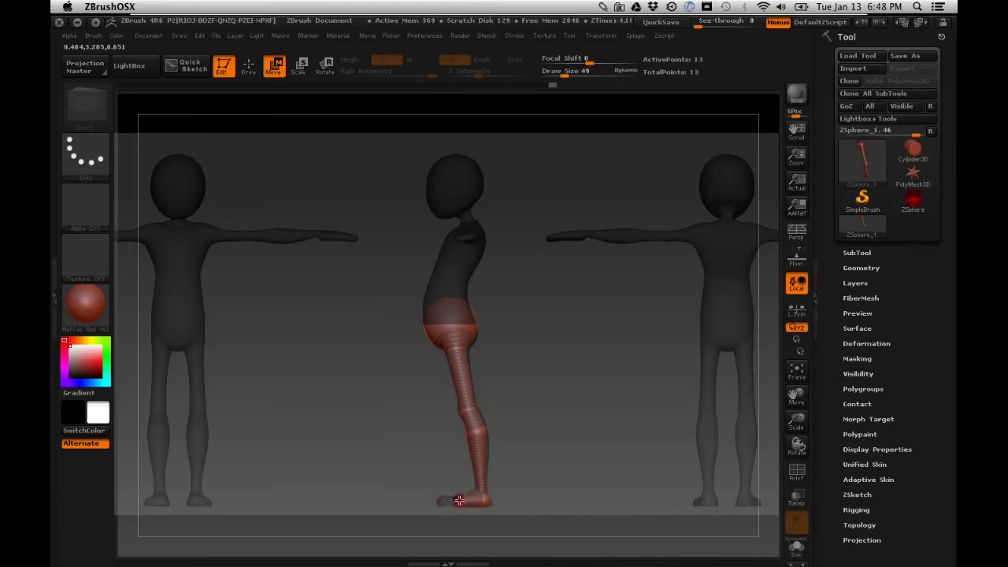
{"action": "left_click", "coordinate": [302, 69]}
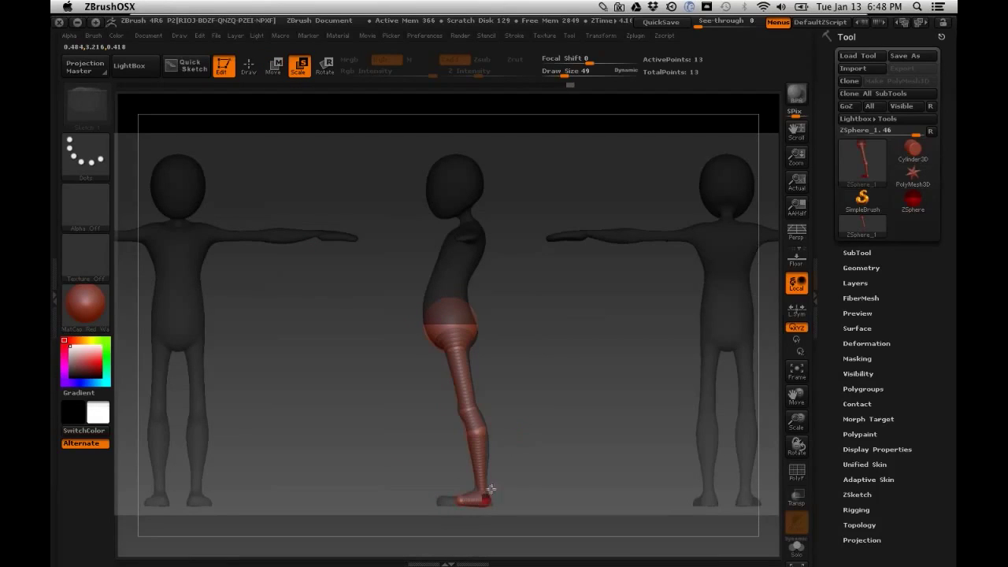
Step: Add a mirrored ZSphere pair in front of the mid-foot ZSpheres, pull it to the side figure's toe tips, and scale it to fit
{"action": "left_click", "coordinate": [274, 68]}
{"action": "left_click", "coordinate": [248, 68]}
{"action": "left_click", "coordinate": [453, 501]}
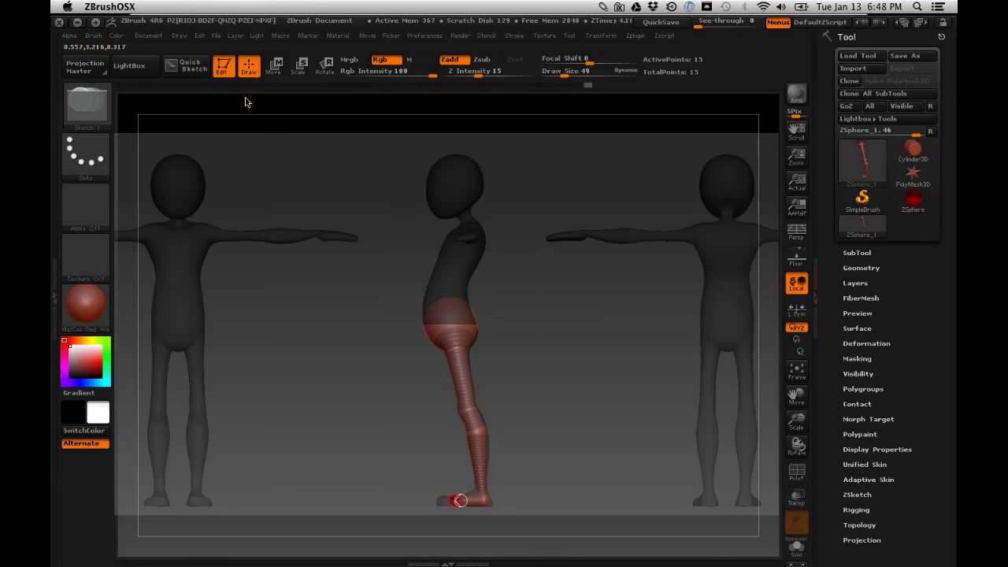
{"action": "mouse_move", "coordinate": [285, 86]}
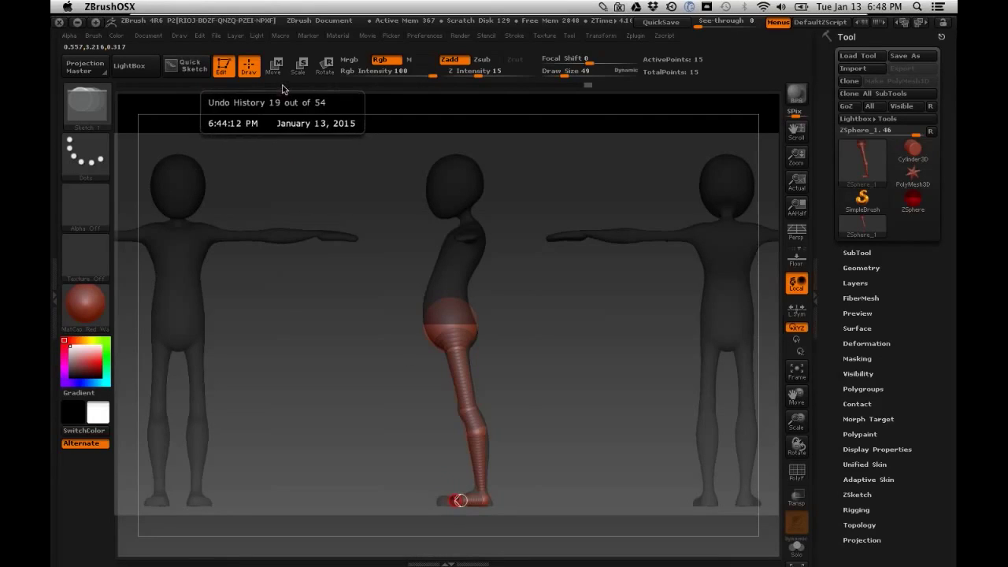
{"action": "left_click", "coordinate": [273, 64]}
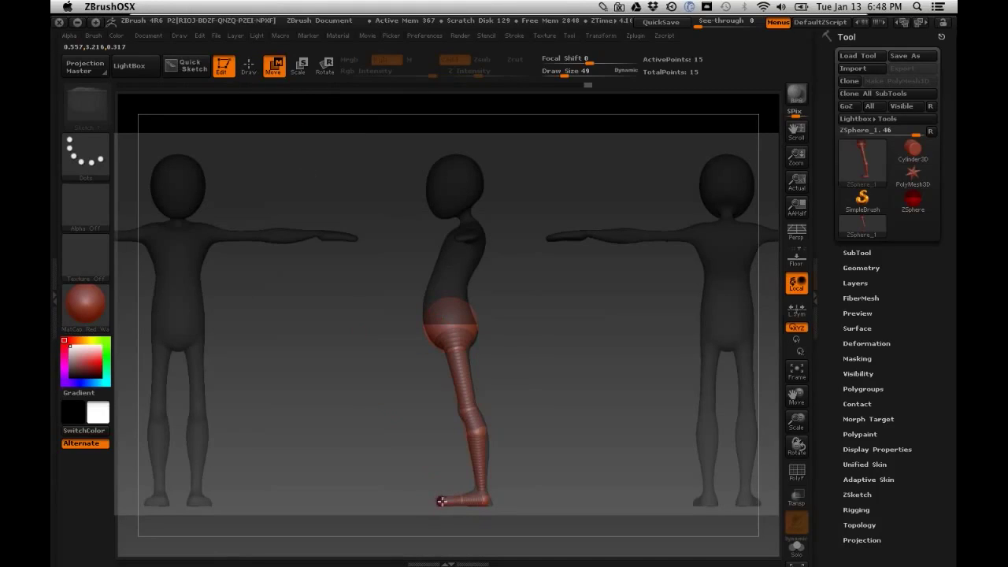
{"action": "left_click", "coordinate": [299, 65]}
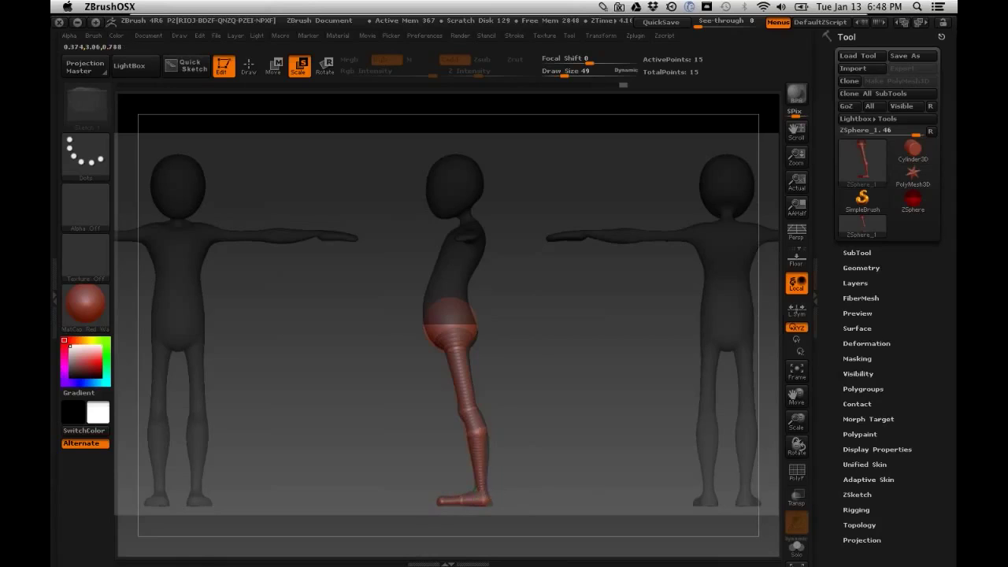
Step: Set the Draw Size to 21 and nudge the pelvis and upper-leg ZSpheres to follow the side figure's hips and thighs
{"action": "left_click_drag", "start_coordinate": [515, 394], "coordinate": [564, 407]}
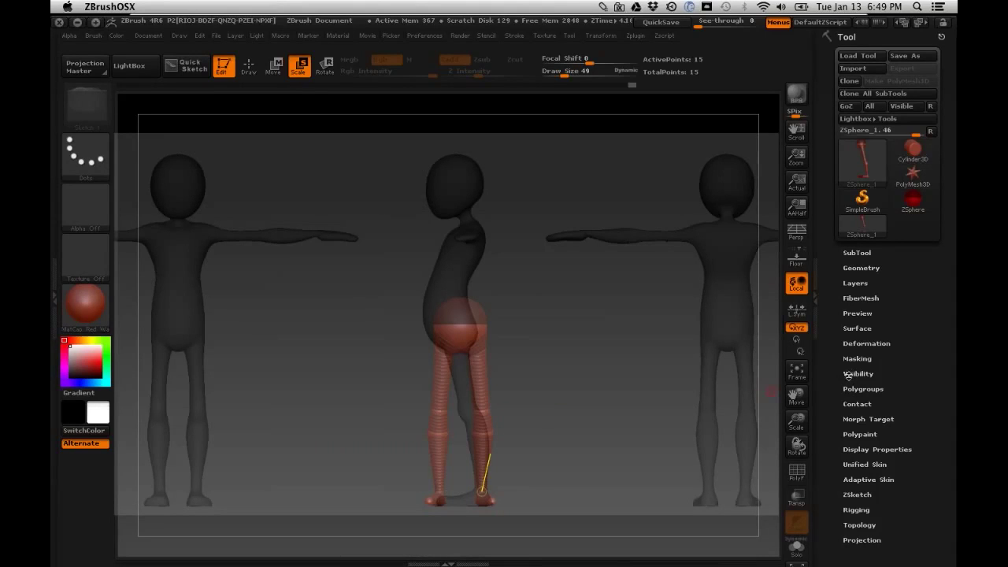
{"action": "left_click_drag", "start_coordinate": [536, 398], "coordinate": [486, 399]}
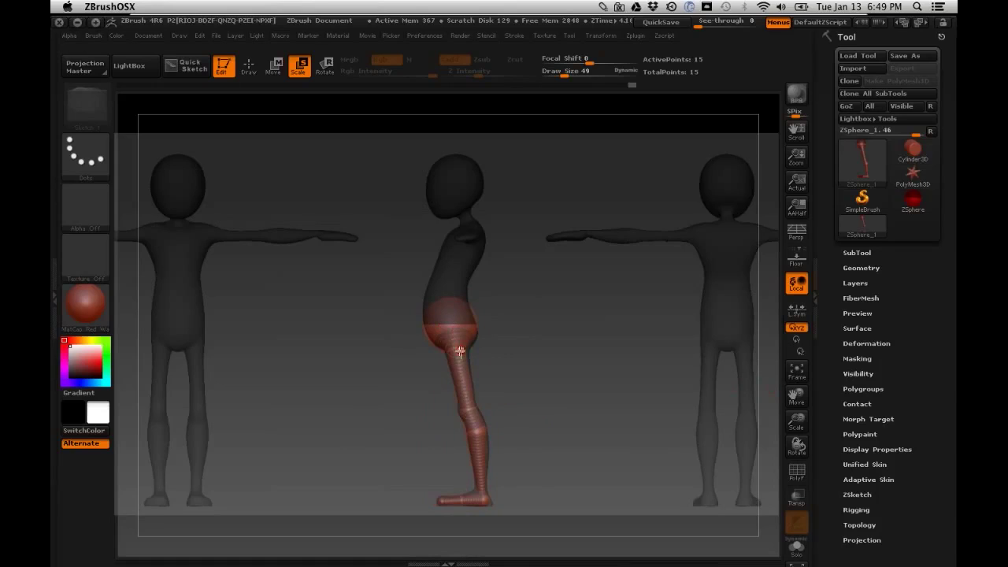
{"action": "left_click", "coordinate": [273, 67]}
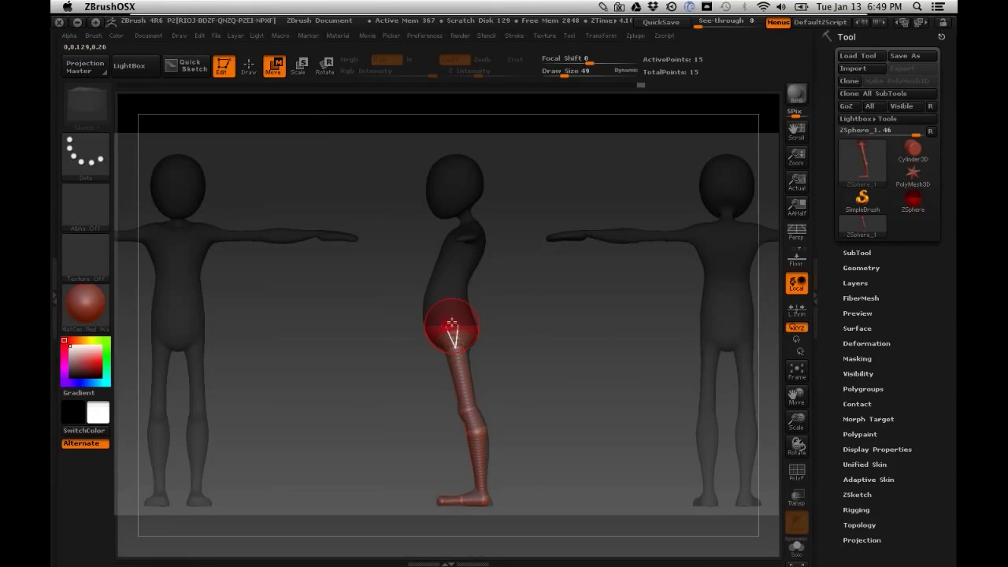
{"action": "key", "text": "space"}
{"action": "left_click_drag", "start_coordinate": [569, 325], "coordinate": [556, 326]}
{"action": "left_click_drag", "start_coordinate": [469, 406], "coordinate": [475, 409]}
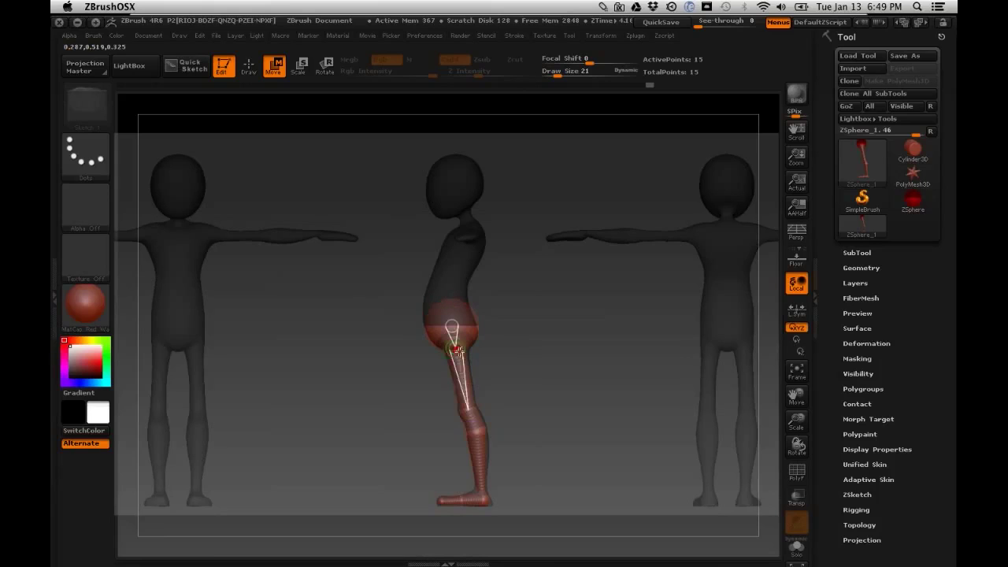
{"action": "left_click_drag", "start_coordinate": [463, 379], "coordinate": [468, 376]}
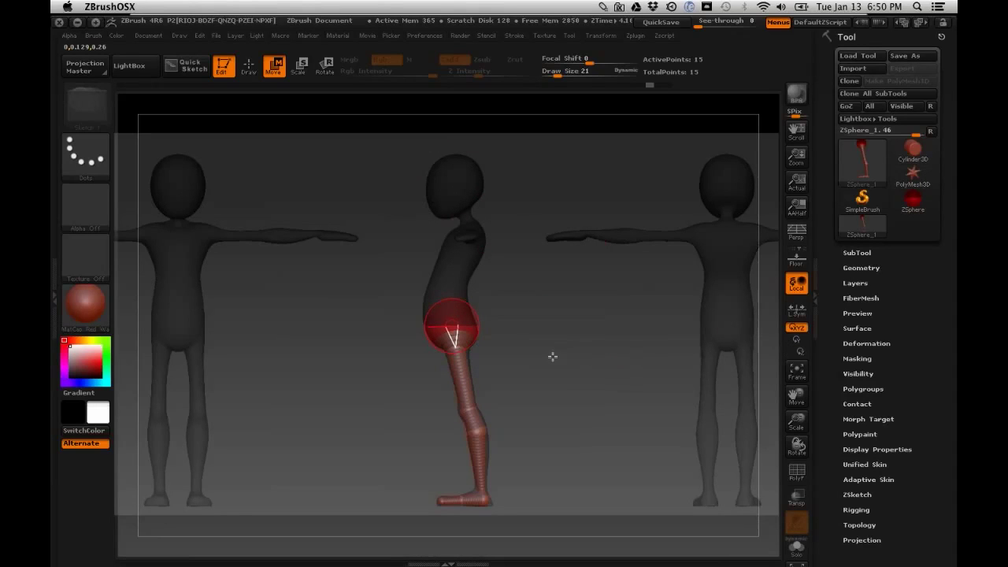
Step: Preview the ZSphere pelvis, legs and feet as a skinned mesh from an angled view
{"action": "left_click_drag", "start_coordinate": [564, 358], "coordinate": [698, 387]}
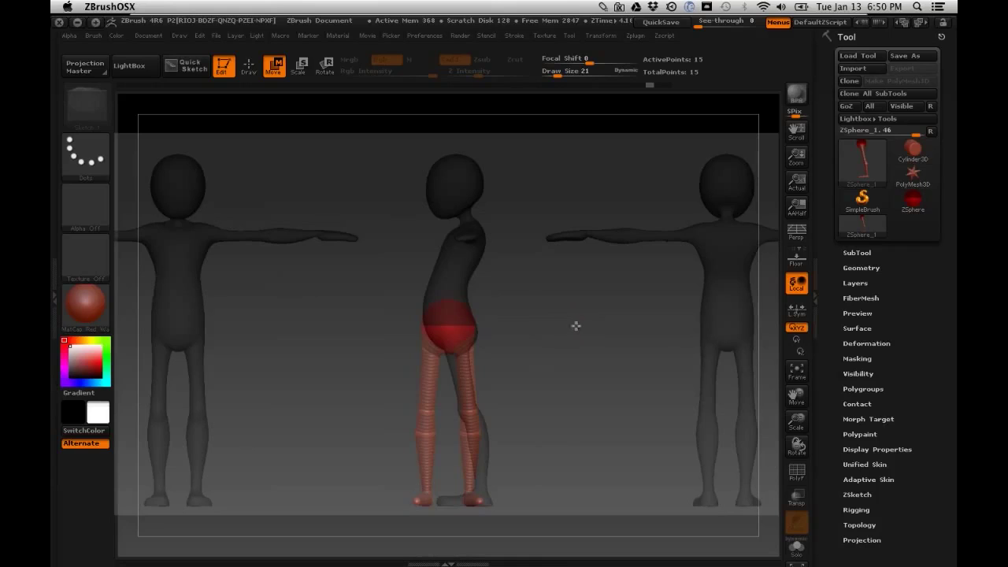
{"action": "key", "text": "a"}
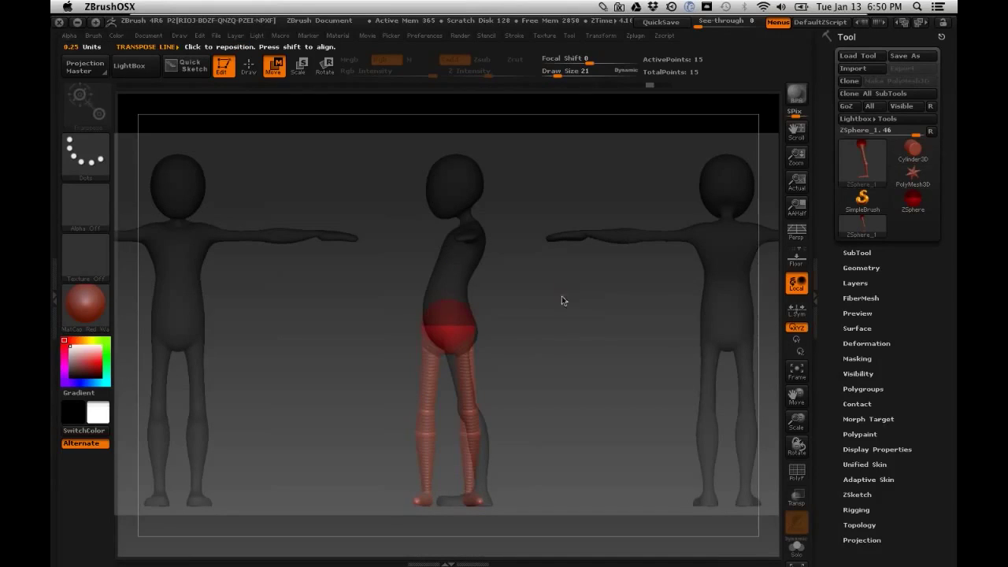
{"action": "left_click", "coordinate": [563, 299]}
{"action": "left_click_drag", "start_coordinate": [488, 321], "coordinate": [407, 317]}
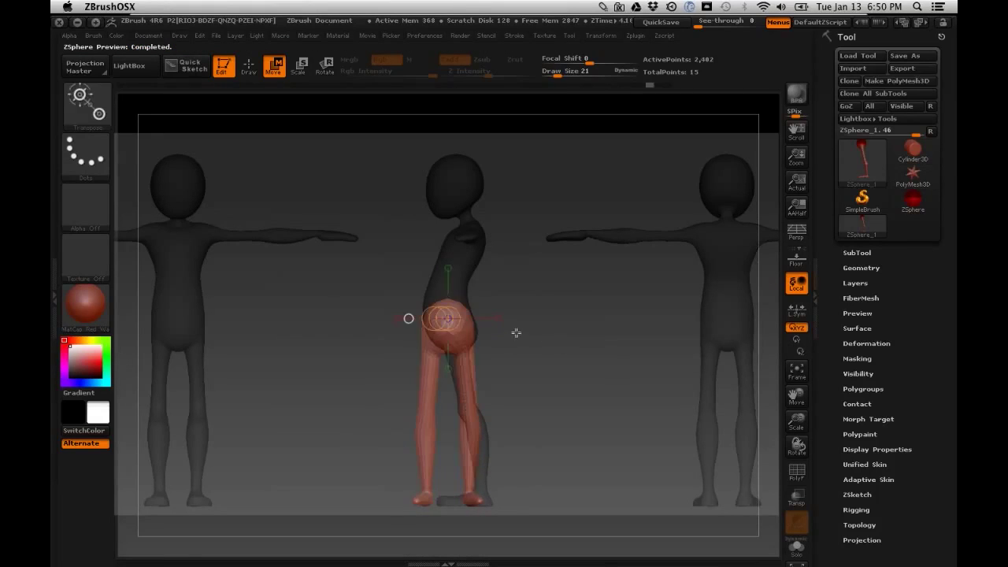
Step: Turn off the skin preview and save the ZSphere tool to the Desktop as ZSphere_Guy in ZTool format
{"action": "key", "text": "a"}
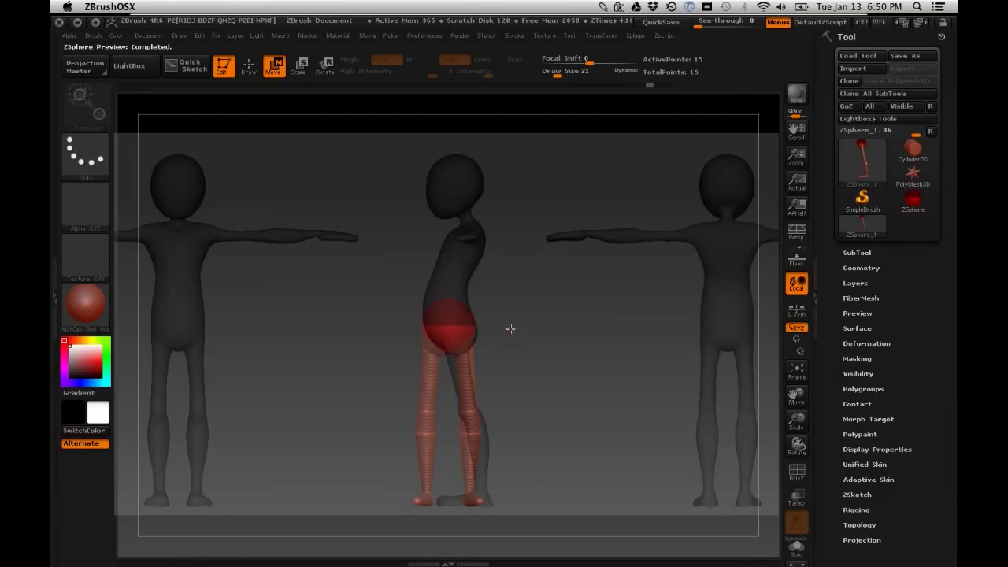
{"action": "left_click", "coordinate": [913, 56]}
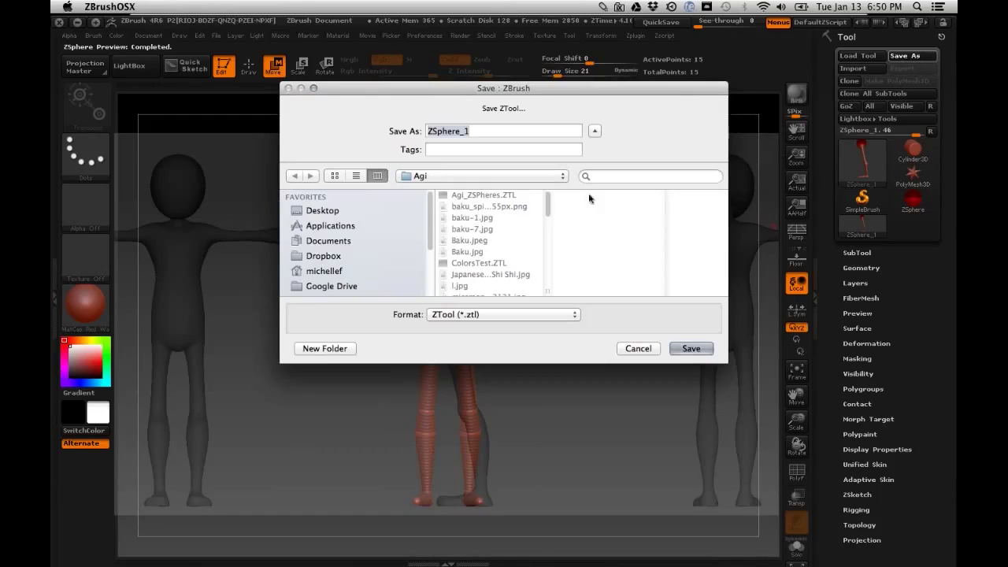
{"action": "left_click", "coordinate": [336, 214]}
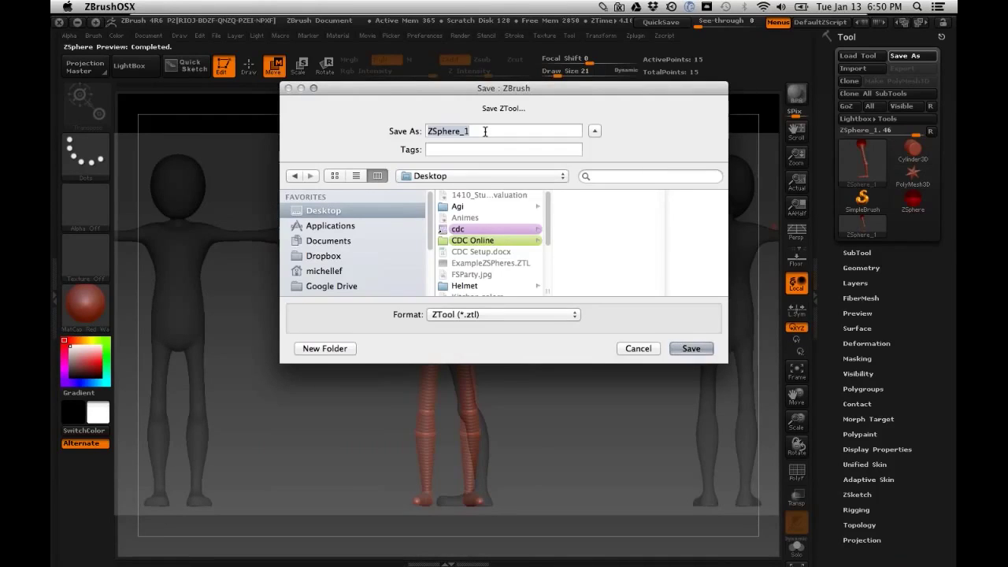
{"action": "type", "text": "ZSphere"}
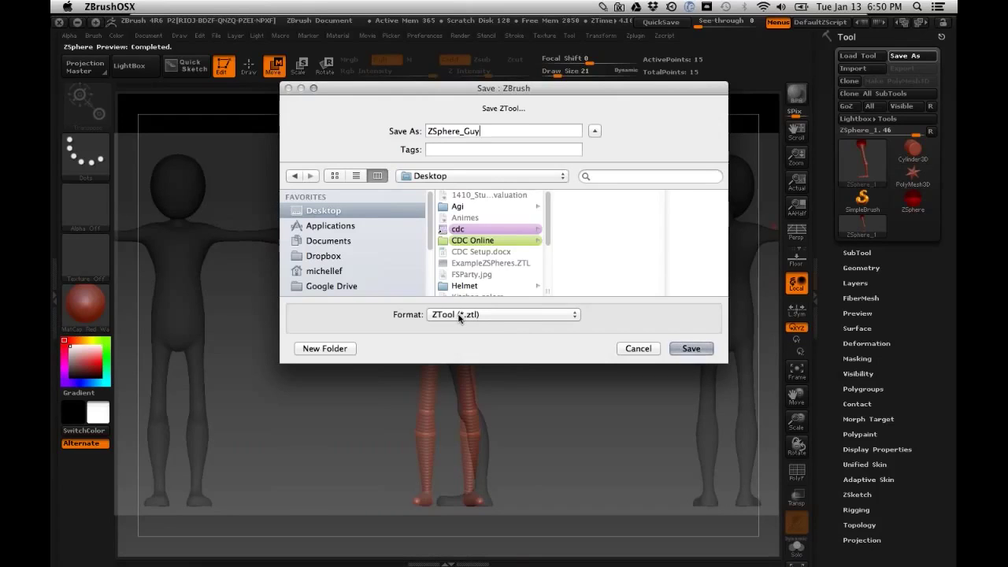
{"action": "key", "text": "2"}
{"action": "mouse_move", "coordinate": [432, 325]}
{"action": "left_mouse_down"}
{"action": "mouse_move", "coordinate": [473, 321]}
{"action": "mouse_move", "coordinate": [434, 329]}
{"action": "mouse_move", "coordinate": [482, 331]}
{"action": "mouse_move", "coordinate": [475, 327]}
{"action": "left_mouse_up"}
{"action": "left_click", "coordinate": [691, 348]}
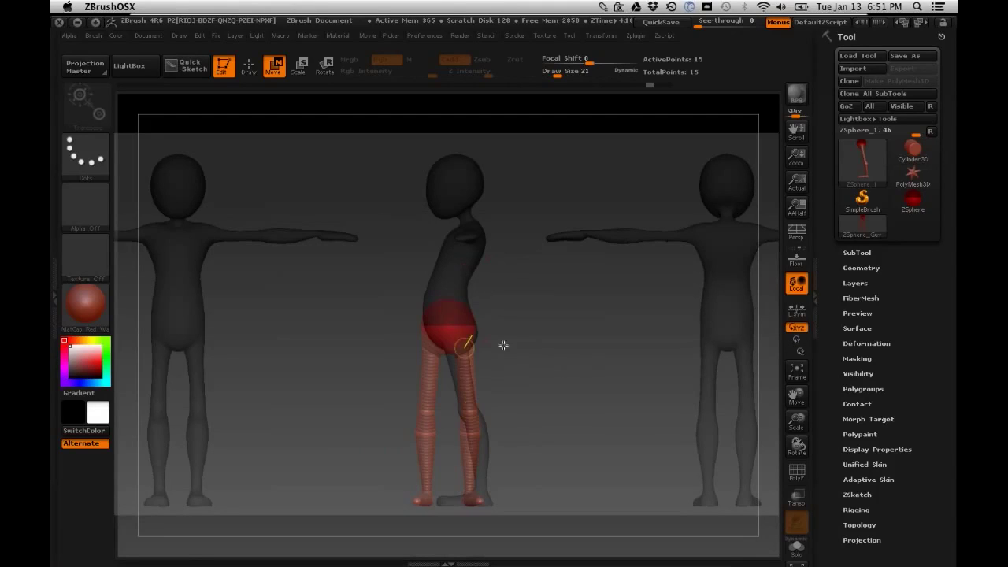
Step: Load the ZSphere_Example tool from GoToTraining, CDC 2.0, Week 2, Simple Builds and fit the figure to the reference height
{"action": "left_click", "coordinate": [862, 57]}
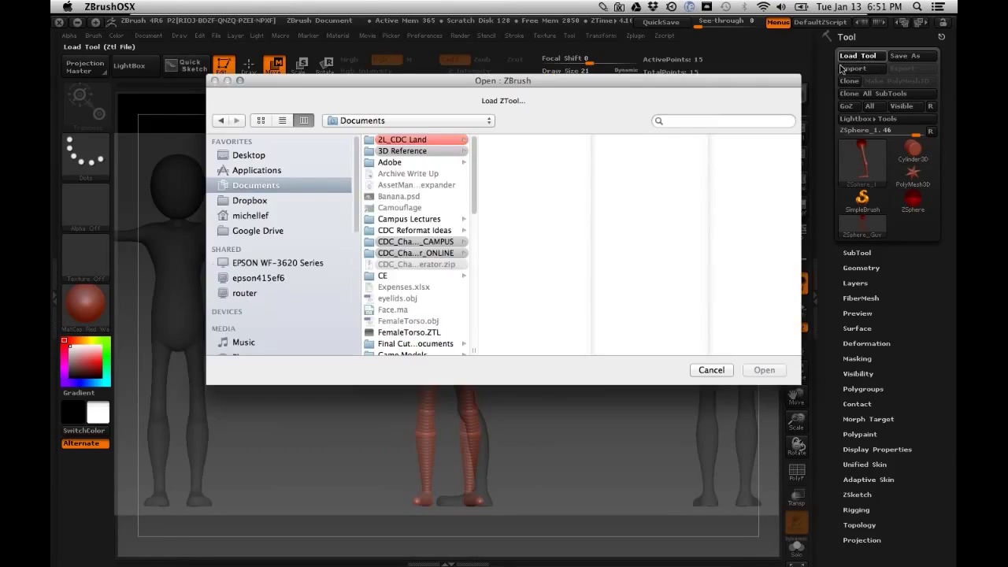
{"action": "left_click", "coordinate": [473, 232]}
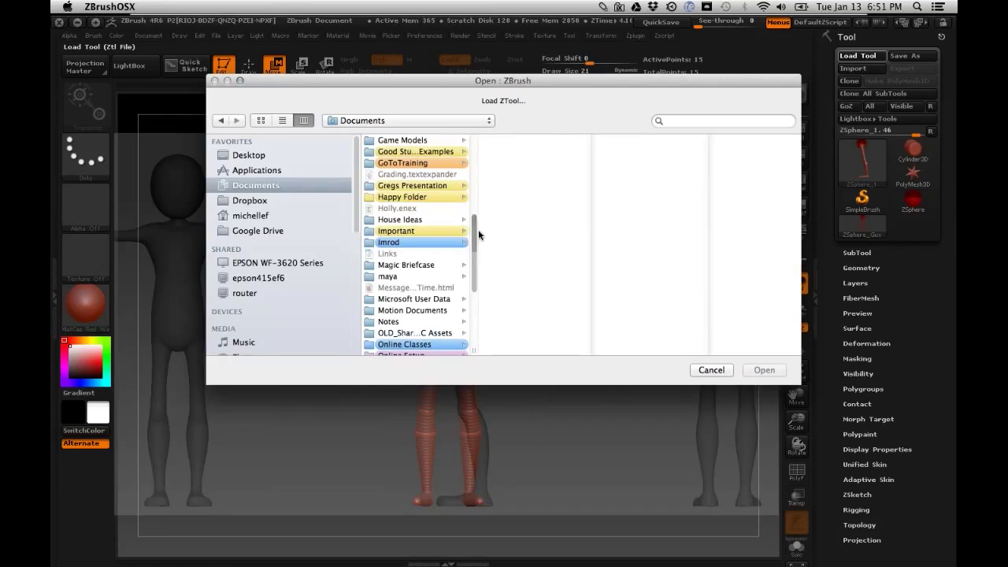
{"action": "left_click", "coordinate": [450, 153]}
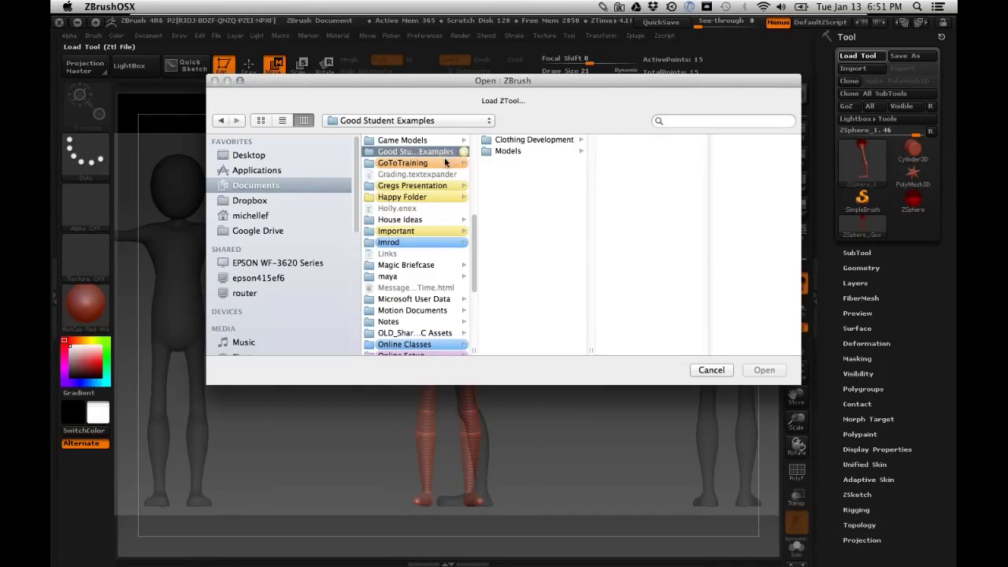
{"action": "left_click", "coordinate": [445, 162]}
{"action": "left_click", "coordinate": [510, 139]}
{"action": "left_click", "coordinate": [622, 151]}
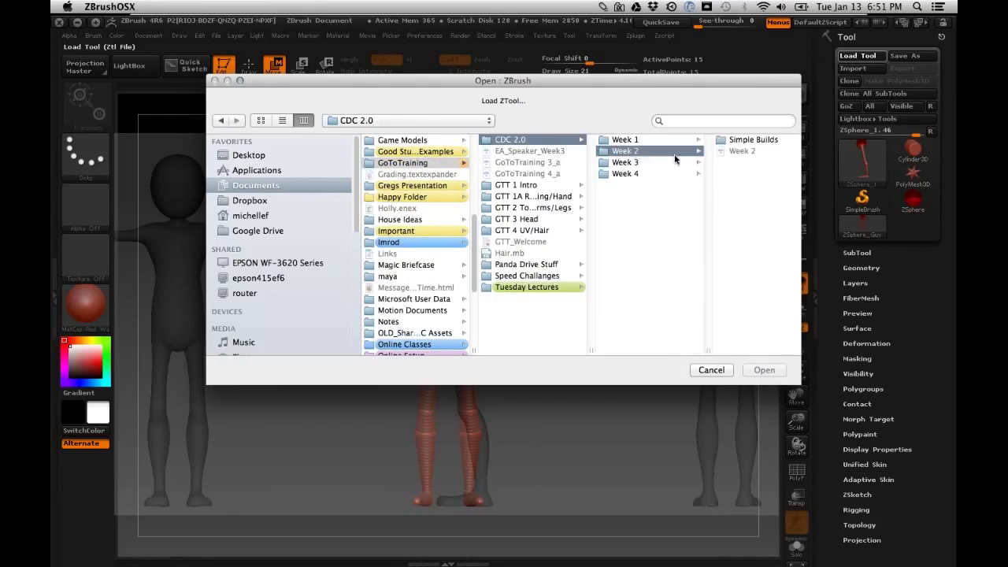
{"action": "left_click", "coordinate": [713, 139]}
{"action": "left_click", "coordinate": [728, 152]}
{"action": "left_click", "coordinate": [764, 371]}
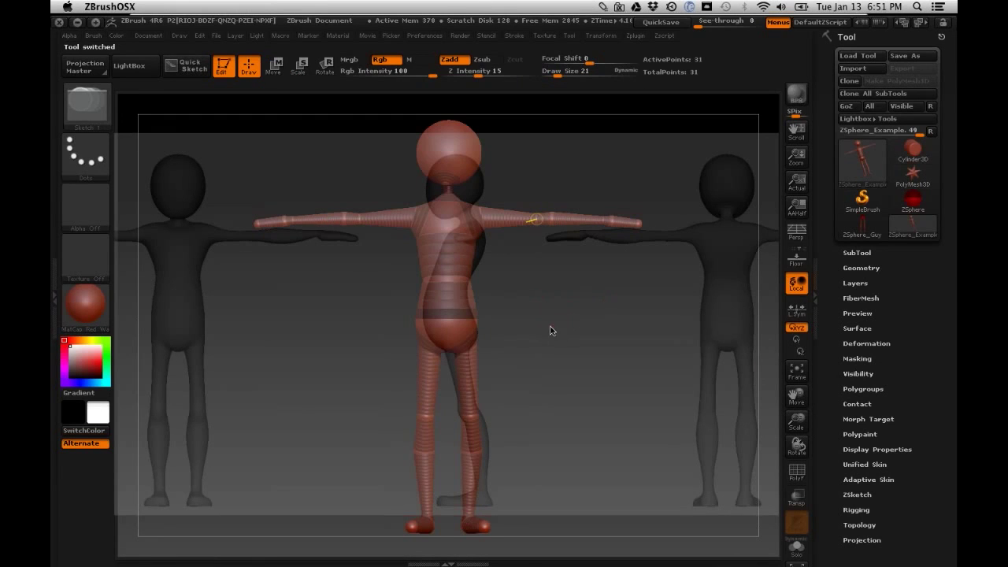
{"action": "key", "text": "shift"}
{"action": "mouse_move", "coordinate": [567, 331]}
{"action": "left_mouse_down", "text": "alt"}
{"action": "mouse_move", "coordinate": [558, 310]}
{"action": "mouse_move", "coordinate": [569, 327]}
{"action": "left_mouse_up", "text": "alt"}
Step: Fade the Spotlight reference to near-invisible and shift it slightly upward behind the example figure
{"action": "key", "text": "shift+z"}
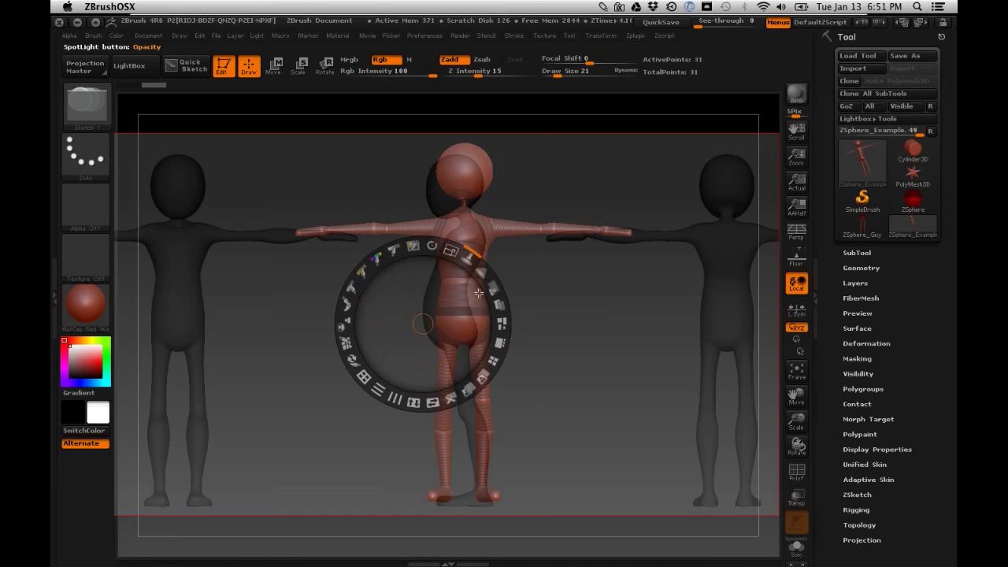
{"action": "left_click_drag", "start_coordinate": [471, 268], "coordinate": [482, 268]}
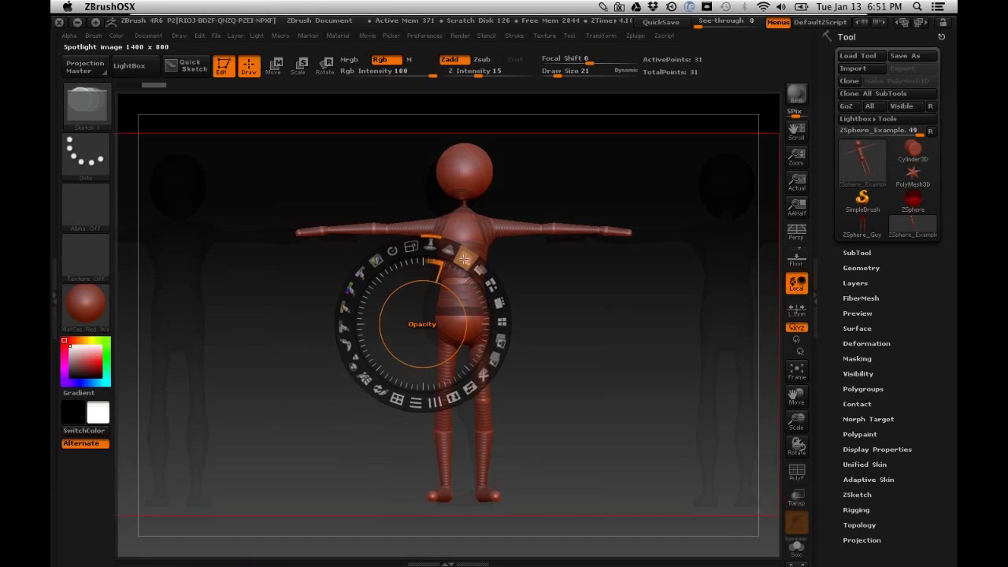
{"action": "left_click", "coordinate": [595, 289]}
{"action": "left_click_drag", "start_coordinate": [594, 288], "coordinate": [592, 312]}
{"action": "key", "text": "z"}
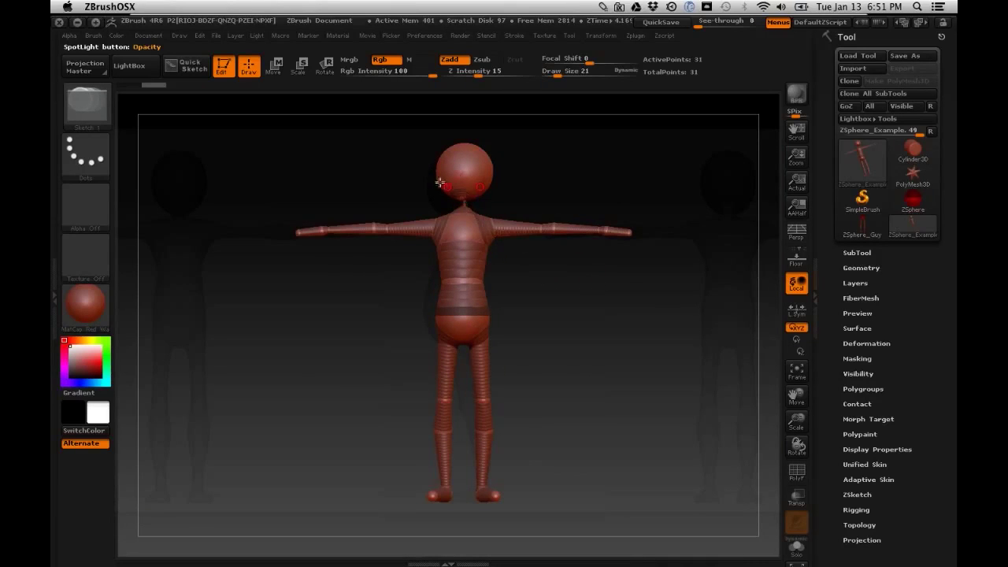
Step: Raise the Draw Size to 634 and nudge the example figure's head and chest ZSpheres
{"action": "left_click", "coordinate": [275, 66]}
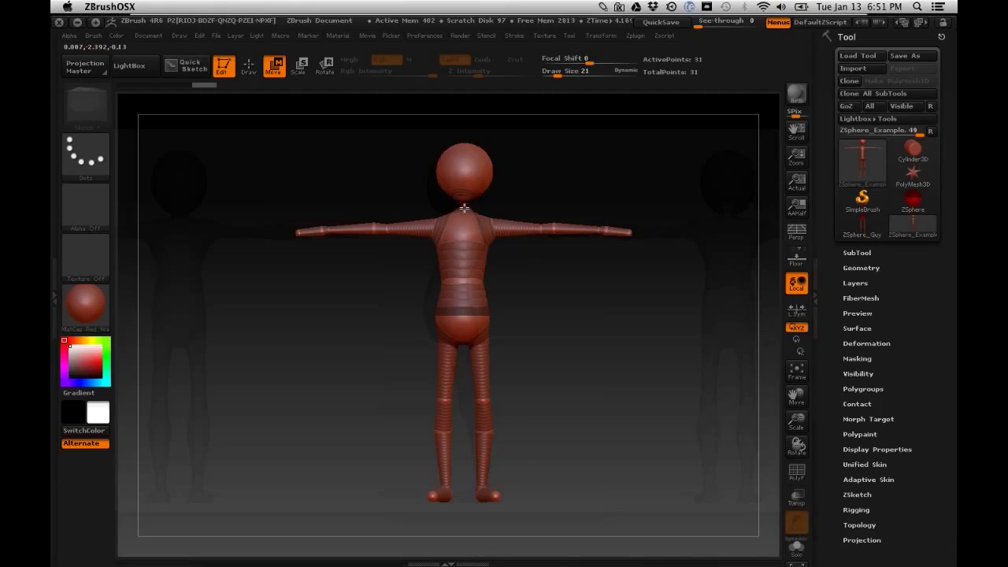
{"action": "key", "text": "space"}
{"action": "left_click_drag", "start_coordinate": [512, 182], "coordinate": [504, 185]}
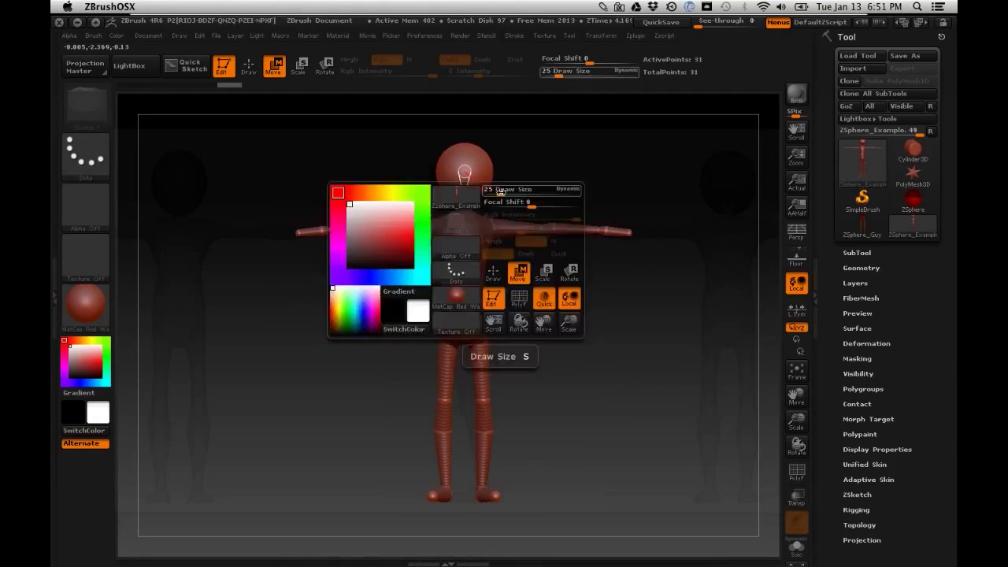
{"action": "key", "text": "space"}
{"action": "left_click_drag", "start_coordinate": [534, 194], "coordinate": [455, 193]}
{"action": "key", "text": "space"}
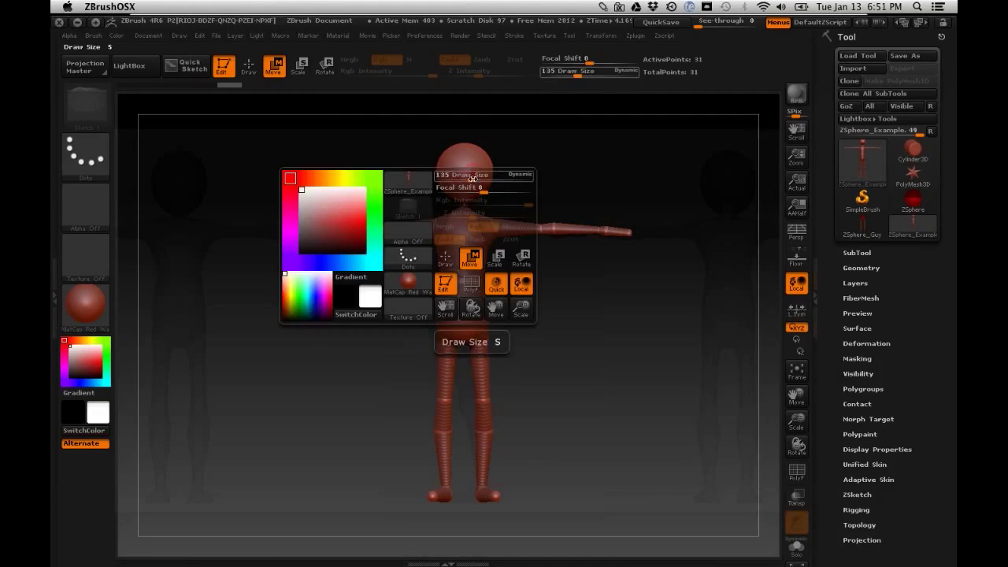
{"action": "key", "text": "space"}
{"action": "left_click_drag", "start_coordinate": [460, 184], "coordinate": [473, 184]}
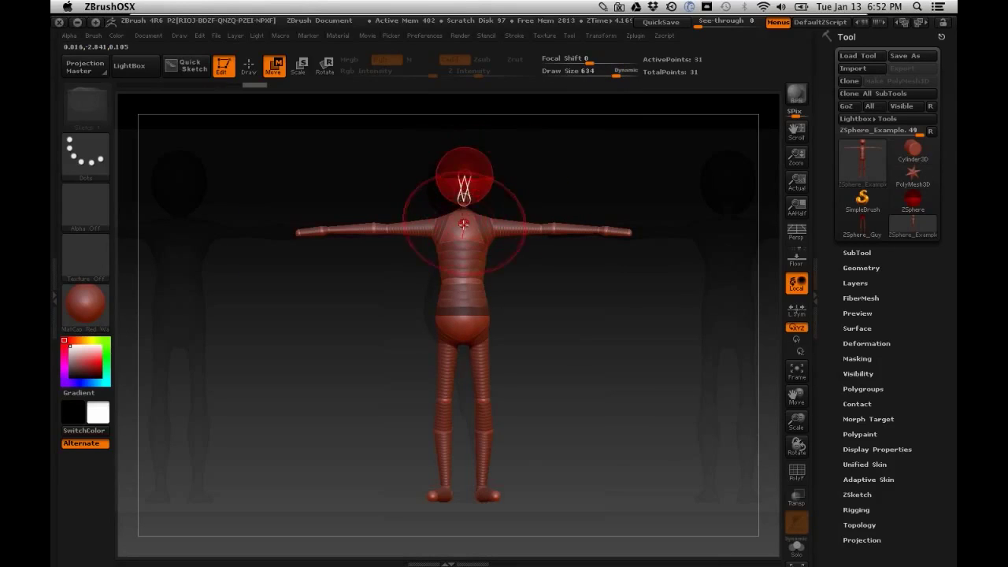
{"action": "left_click_drag", "start_coordinate": [469, 228], "coordinate": [479, 228]}
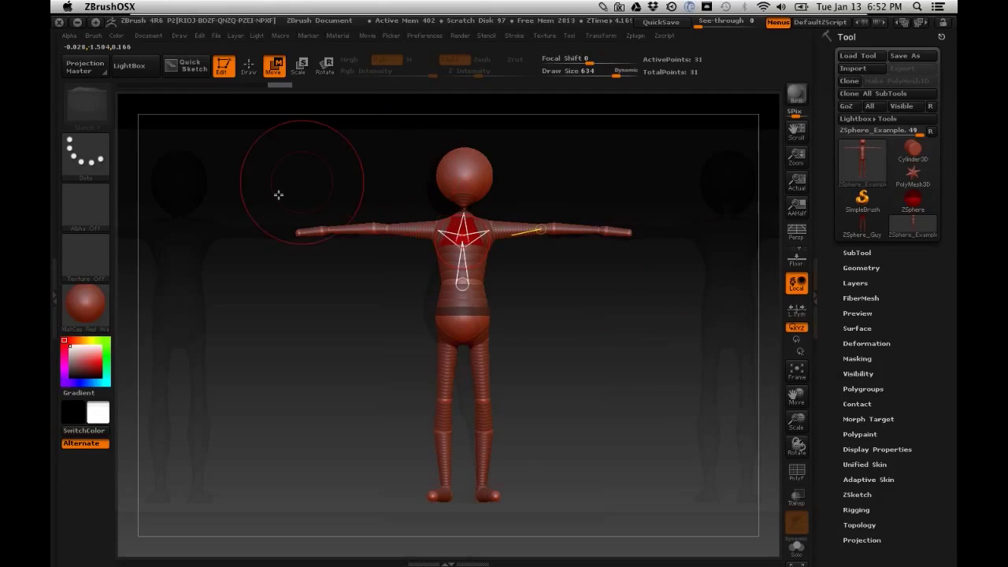
Step: Preview the example figure as a skinned mesh and view it from the side
{"action": "left_click", "coordinate": [249, 66]}
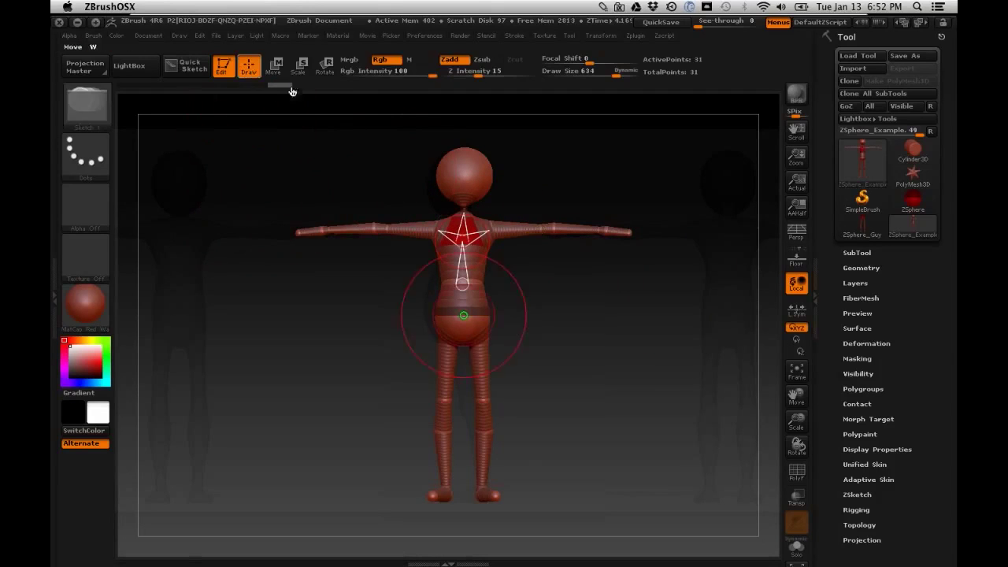
{"action": "key", "text": "a"}
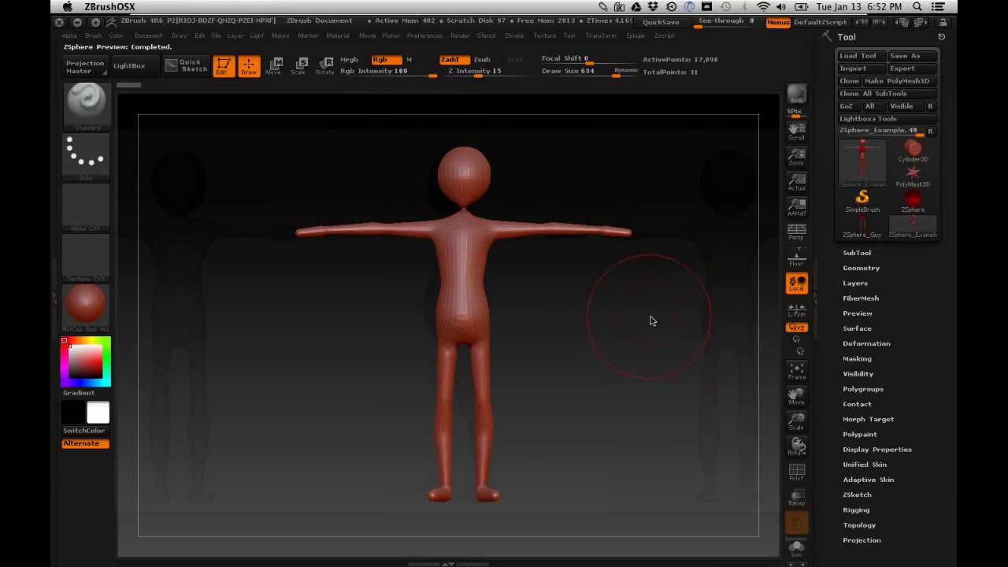
{"action": "mouse_move", "coordinate": [634, 342]}
{"action": "left_mouse_down"}
{"action": "mouse_move", "coordinate": [586, 342]}
{"action": "mouse_move", "coordinate": [597, 333]}
{"action": "mouse_move", "coordinate": [558, 331]}
{"action": "mouse_move", "coordinate": [559, 322]}
{"action": "left_mouse_up"}
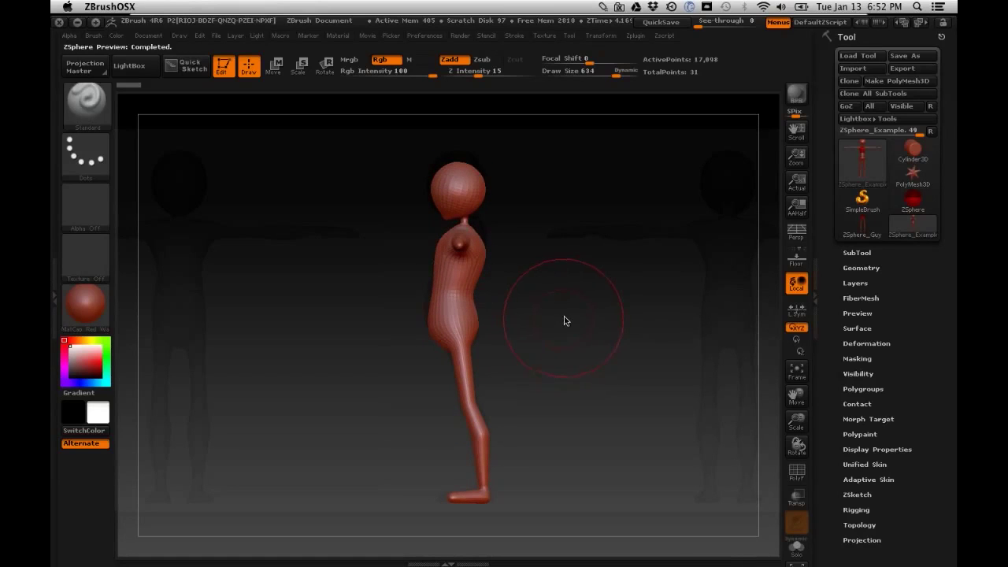
Step: Restore the Spotlight reference's opacity so its figures show behind the skinned example
{"action": "key", "text": "space"}
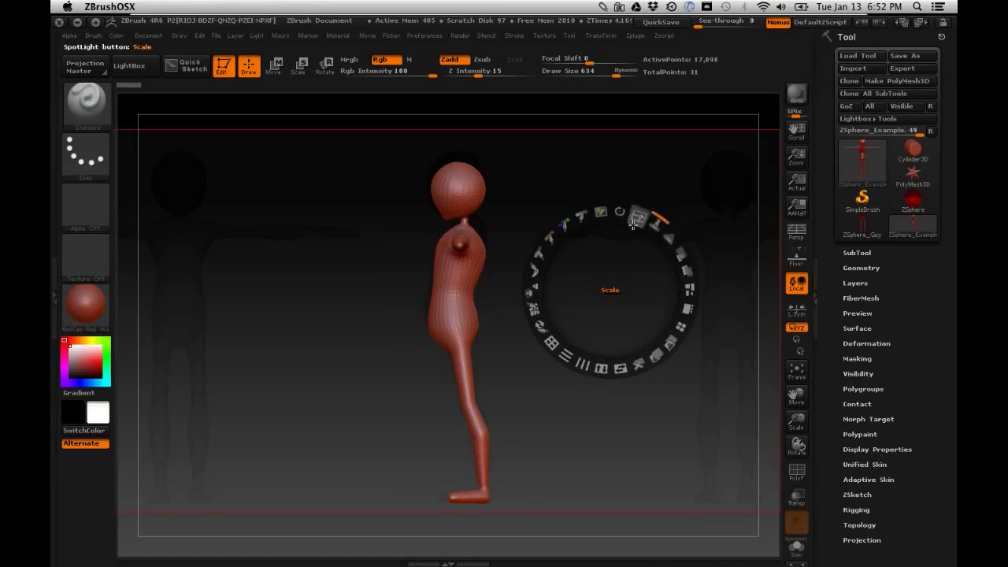
{"action": "left_click_drag", "start_coordinate": [674, 254], "coordinate": [675, 290]}
{"action": "key", "text": "z"}
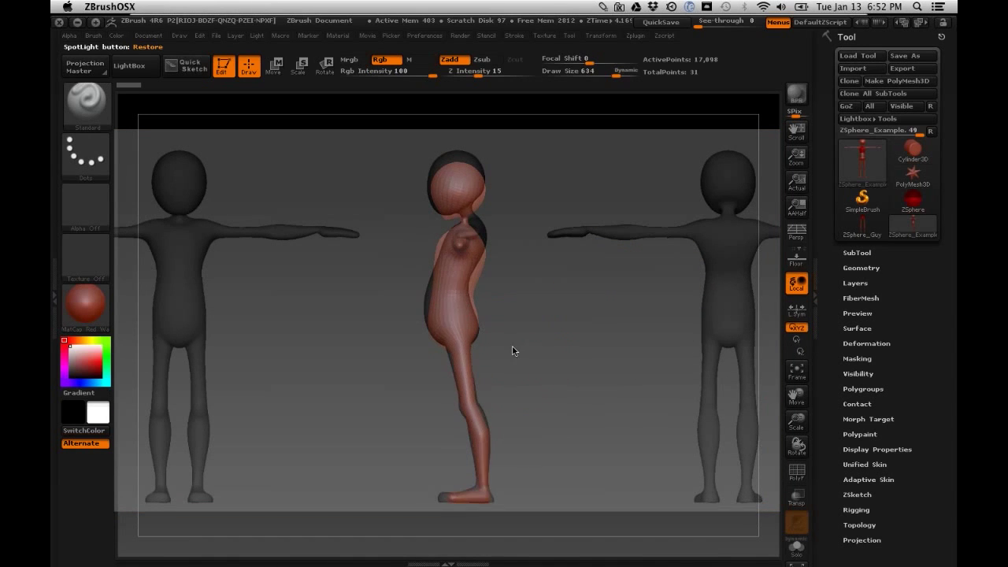
{"action": "key", "text": "shift+z"}
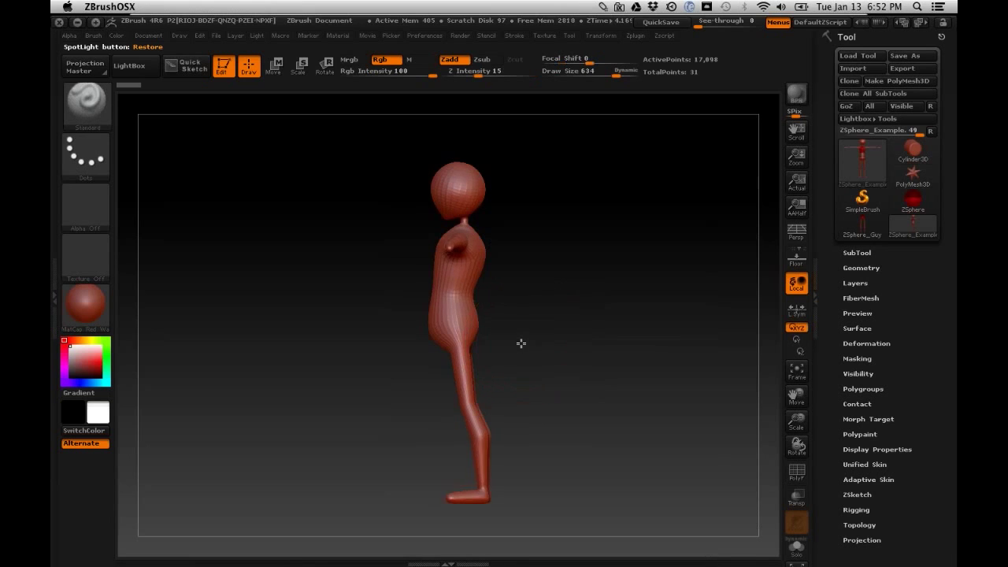
{"action": "key", "text": "shift+z"}
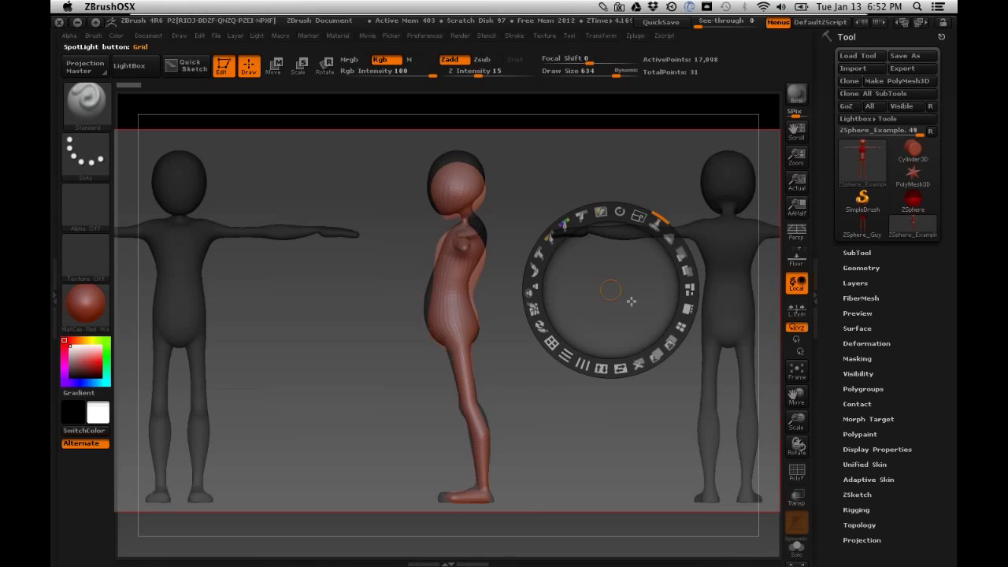
Step: Nudge the Spotlight reference slightly sideways and turn the skinned example figure to face the front
{"action": "key", "text": "z"}
{"action": "left_click_drag", "start_coordinate": [554, 323], "coordinate": [571, 323], "text": "shift"}
{"action": "key", "text": "z"}
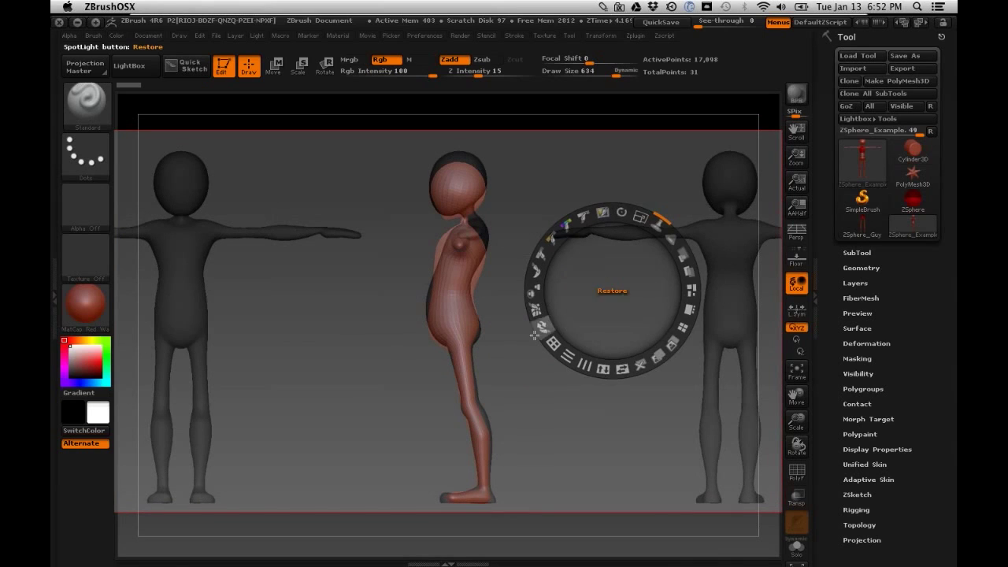
{"action": "key", "text": "z"}
{"action": "key", "text": "z"}
{"action": "key", "text": "z"}
{"action": "left_click_drag", "start_coordinate": [512, 303], "coordinate": [594, 313]}
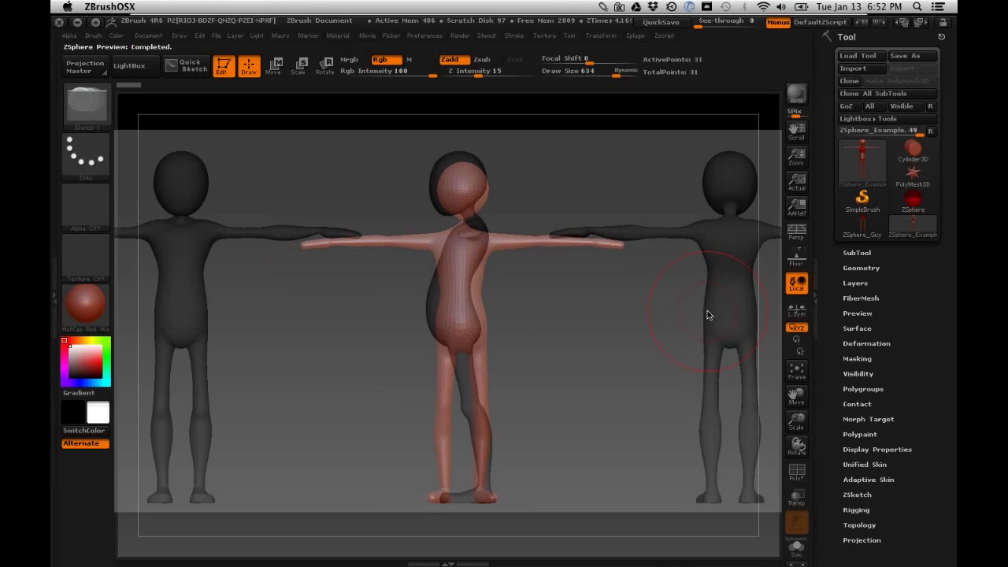
Step: Preview the example figure with the Adaptive Skin settings and generate an adaptive skin mesh from it
{"action": "key", "text": "a"}
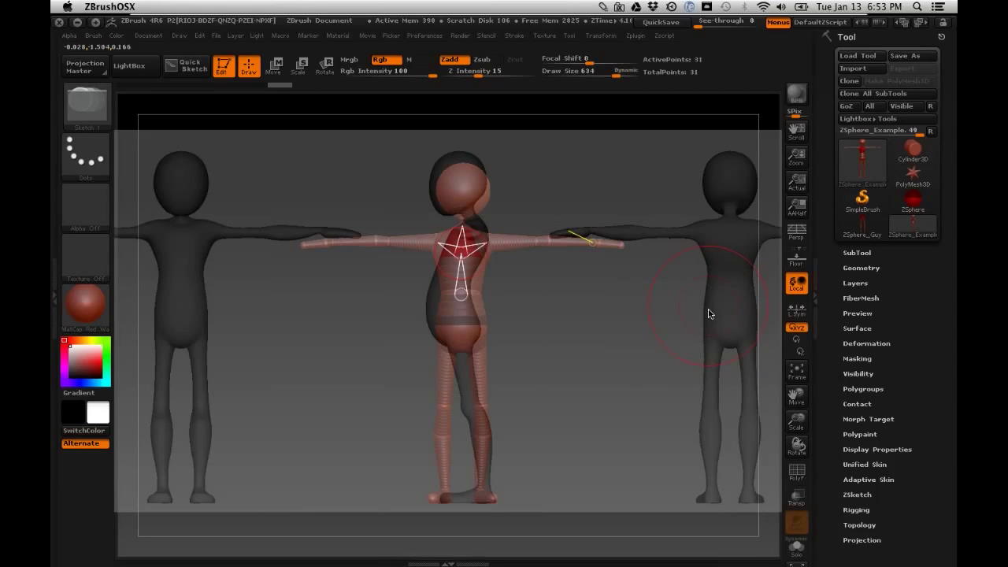
{"action": "left_click", "coordinate": [866, 480]}
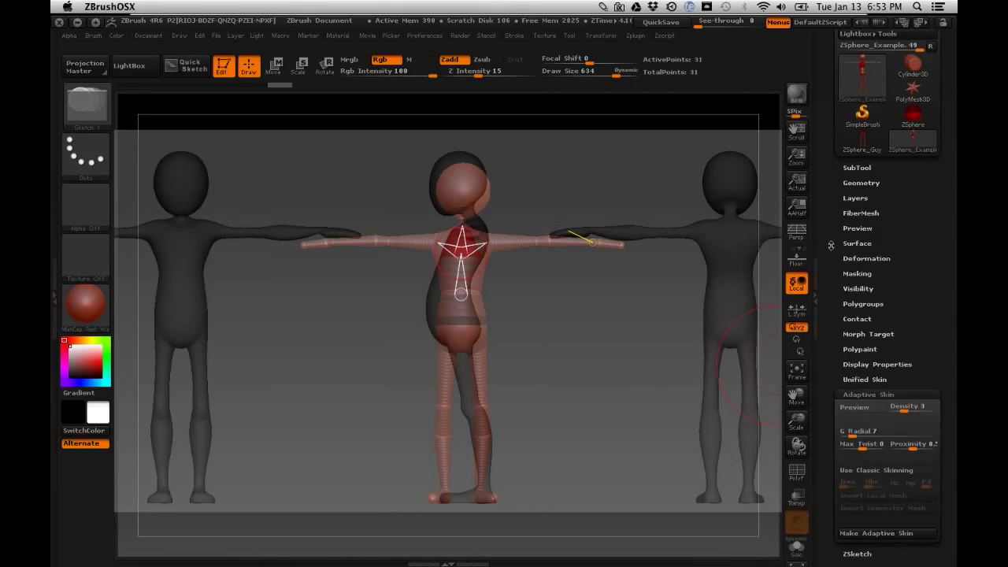
{"action": "left_click", "coordinate": [856, 411]}
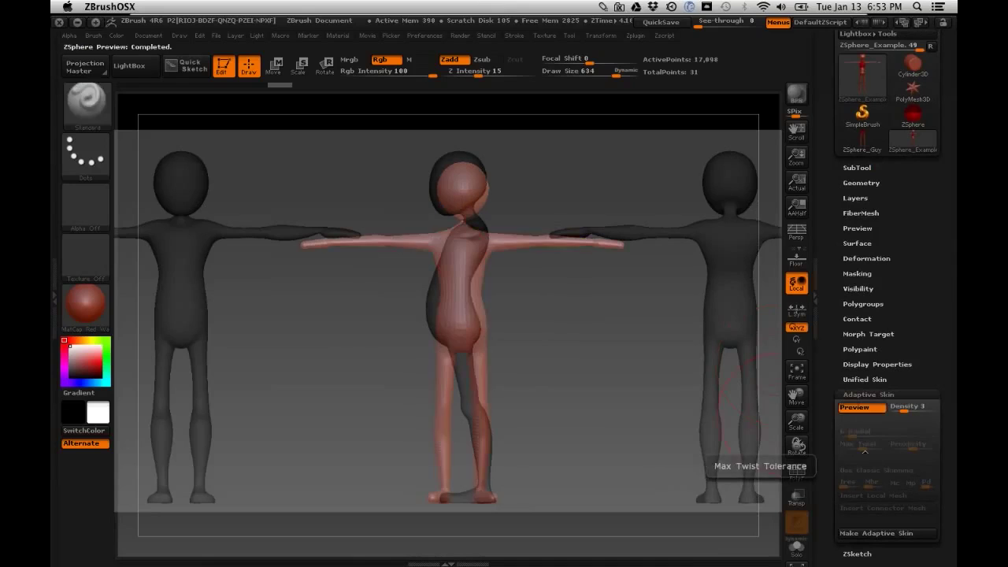
{"action": "left_click", "coordinate": [857, 413]}
{"action": "left_click", "coordinate": [855, 411]}
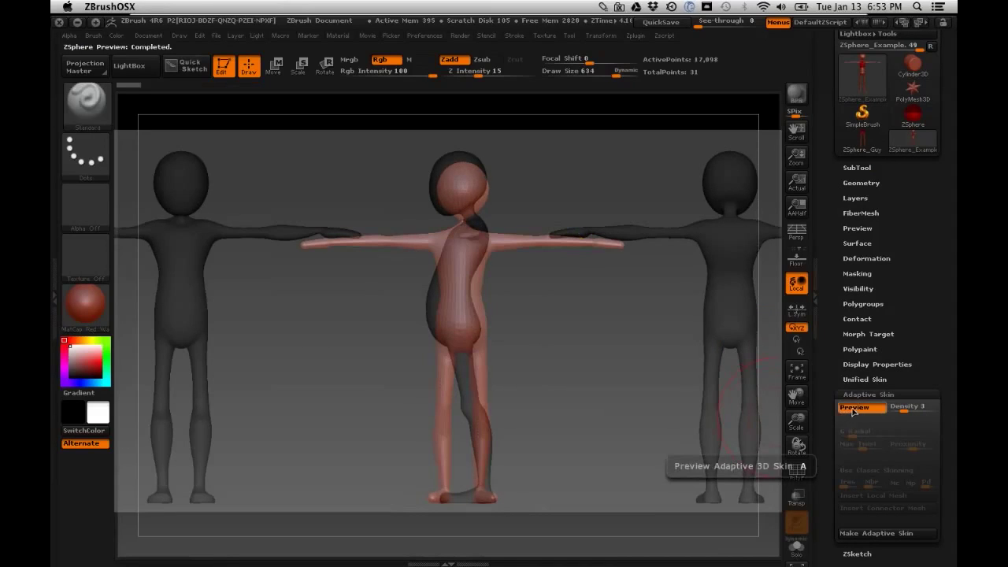
{"action": "left_click", "coordinate": [843, 412]}
{"action": "key", "text": "a"}
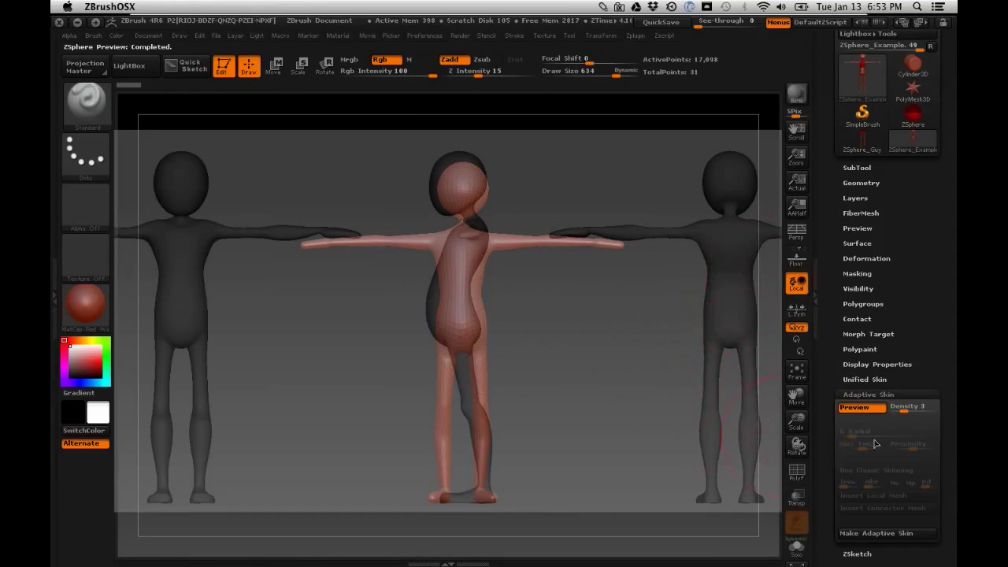
{"action": "left_click", "coordinate": [902, 535]}
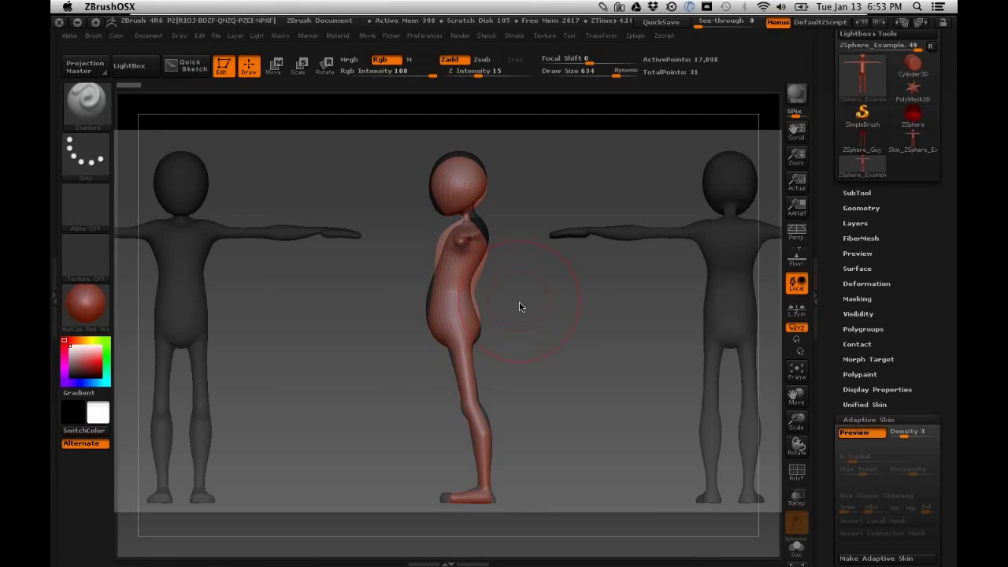
Step: Browse the 3D sculpting brush library and choose the Move brush
{"action": "left_click", "coordinate": [70, 118]}
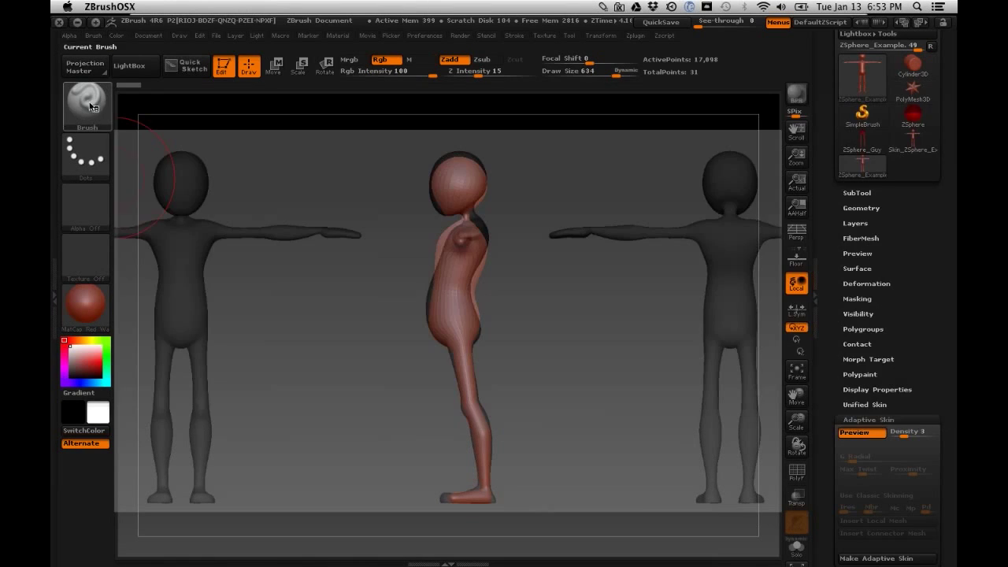
{"action": "left_click", "coordinate": [91, 106]}
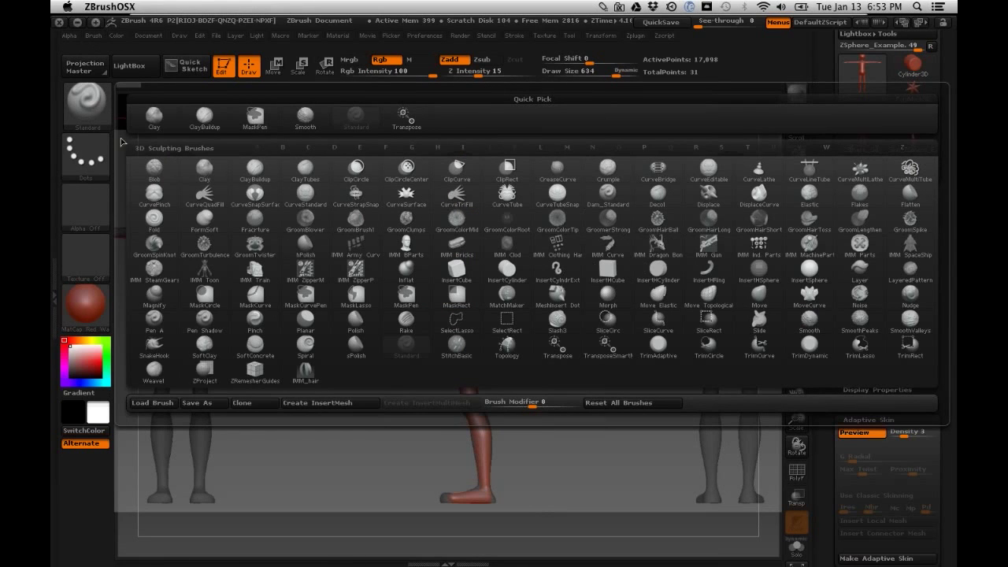
{"action": "key", "text": "b"}
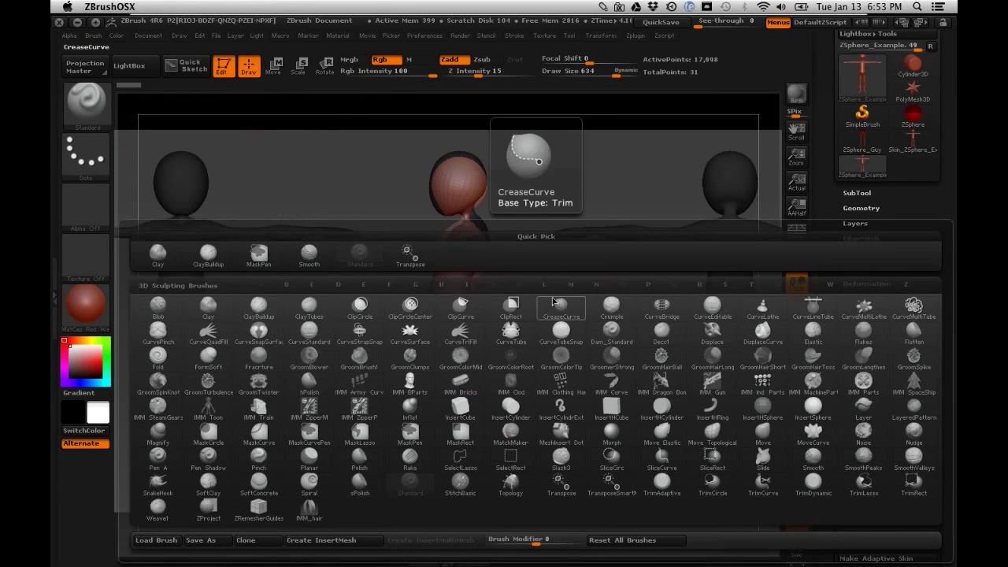
{"action": "key", "text": "b"}
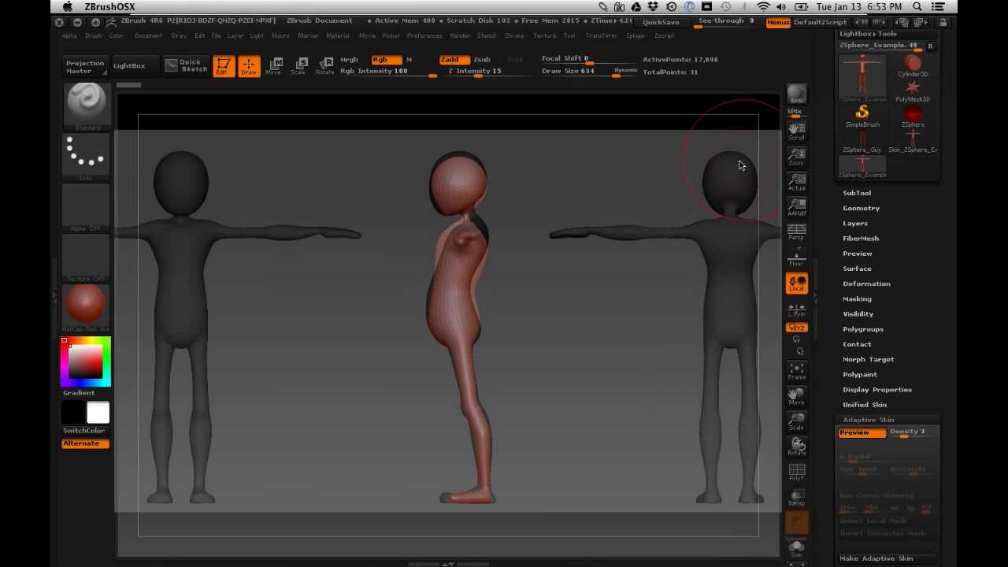
{"action": "key", "text": "b"}
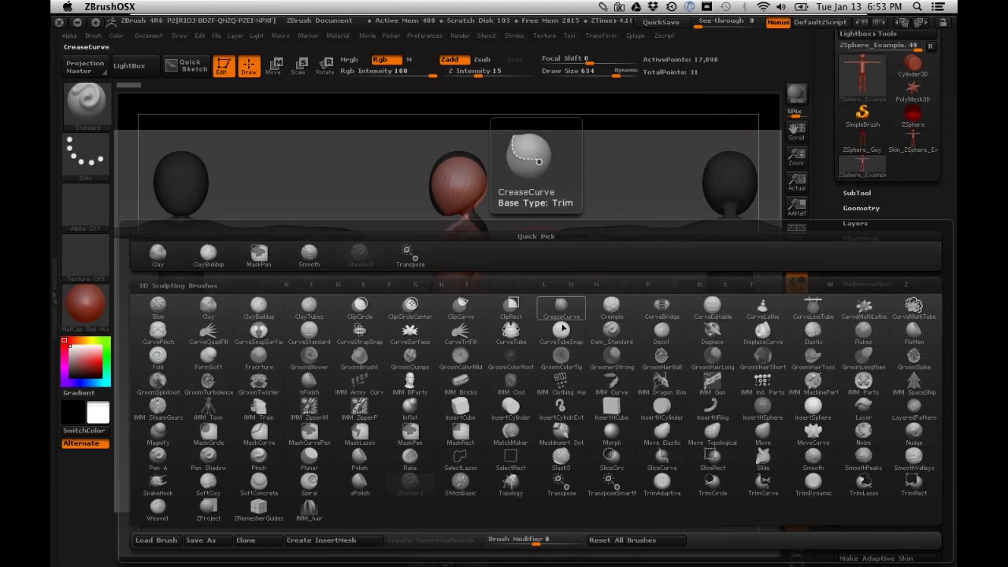
{"action": "left_click", "coordinate": [769, 433]}
Step: Switch the sculpting brush to Blob using the library's letter selection
{"action": "left_click", "coordinate": [107, 119]}
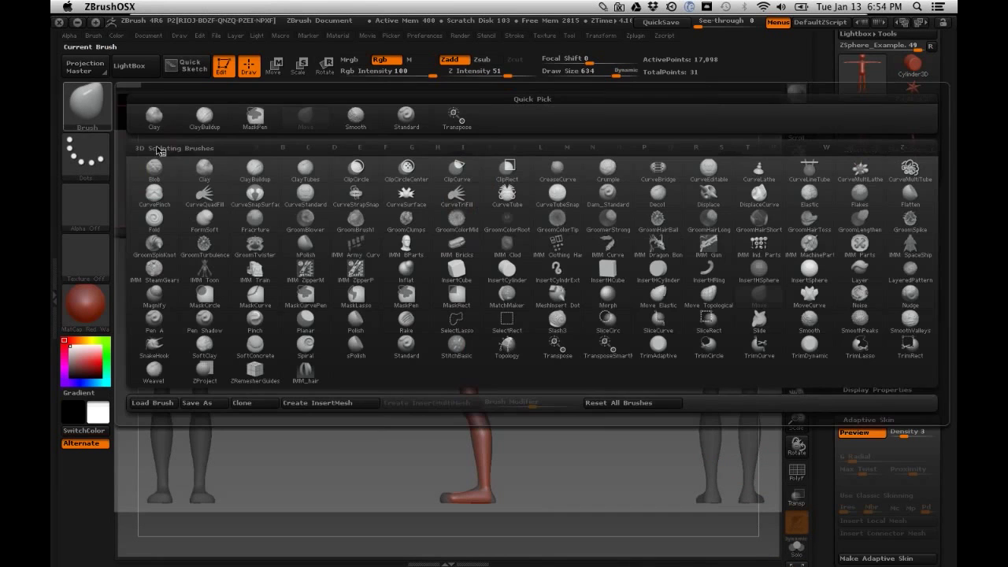
{"action": "key", "text": "b"}
{"action": "key", "text": "l"}
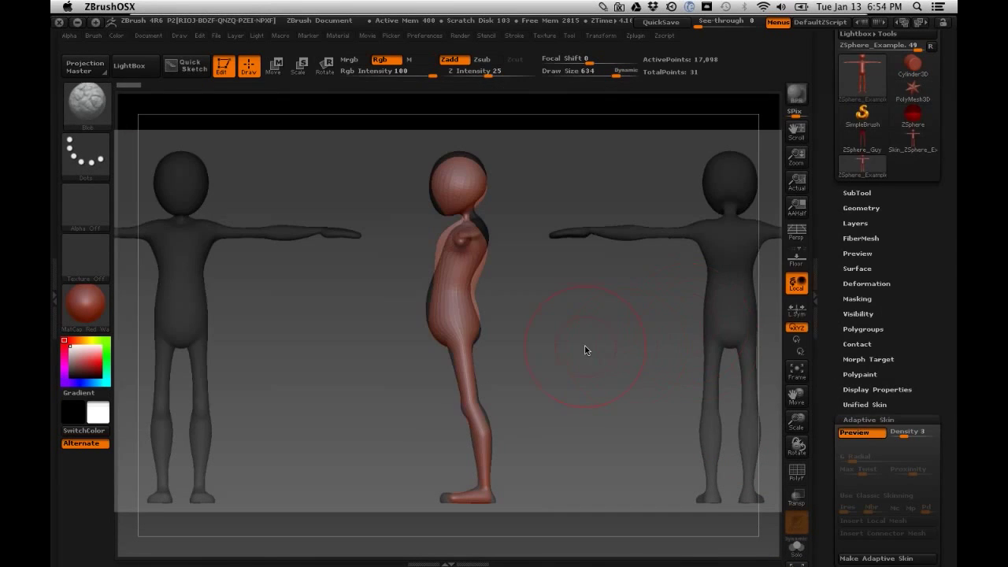
Step: Filter the sculpting brushes to those starting with M and select Move
{"action": "key", "text": "b"}
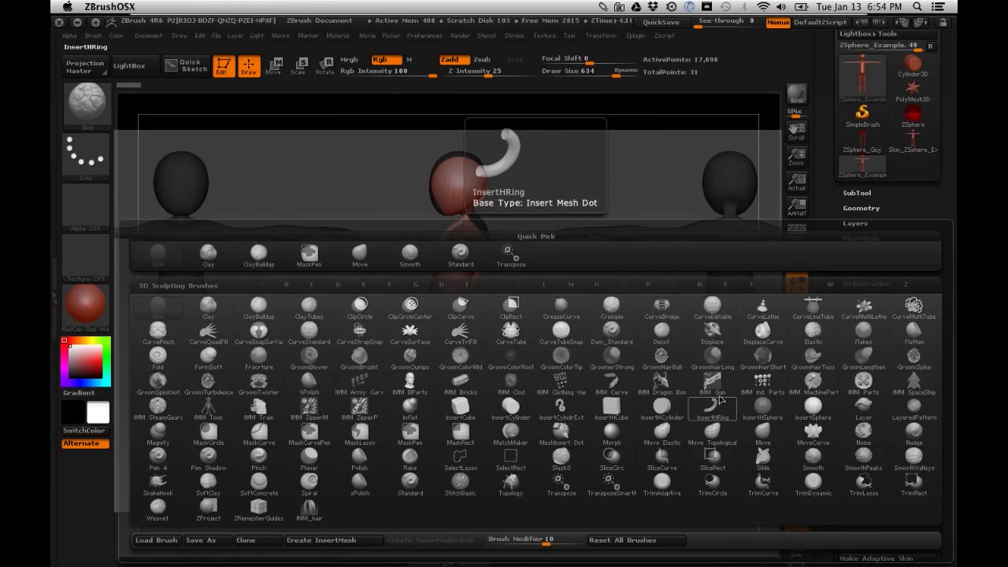
{"action": "key", "text": "m"}
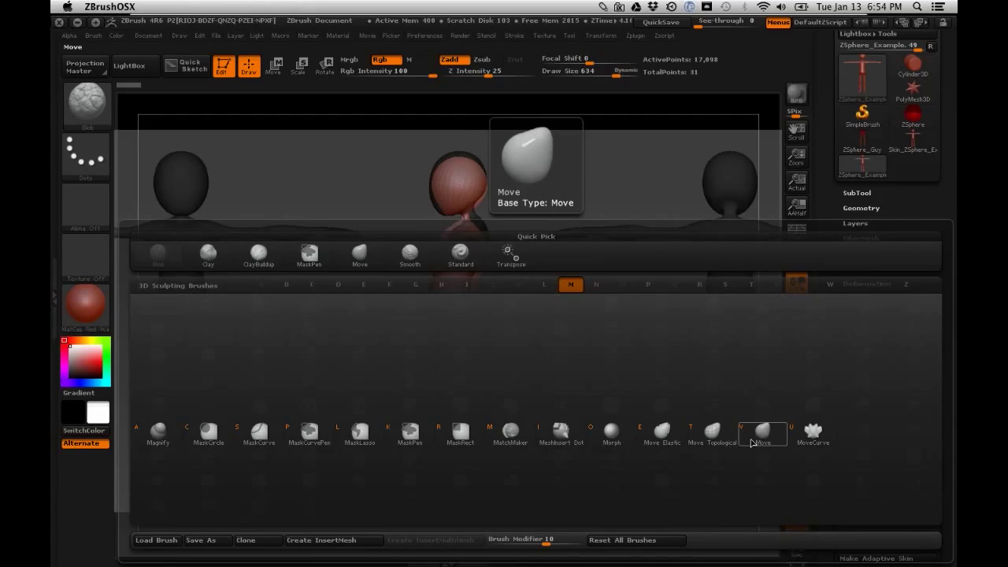
{"action": "left_click", "coordinate": [762, 370]}
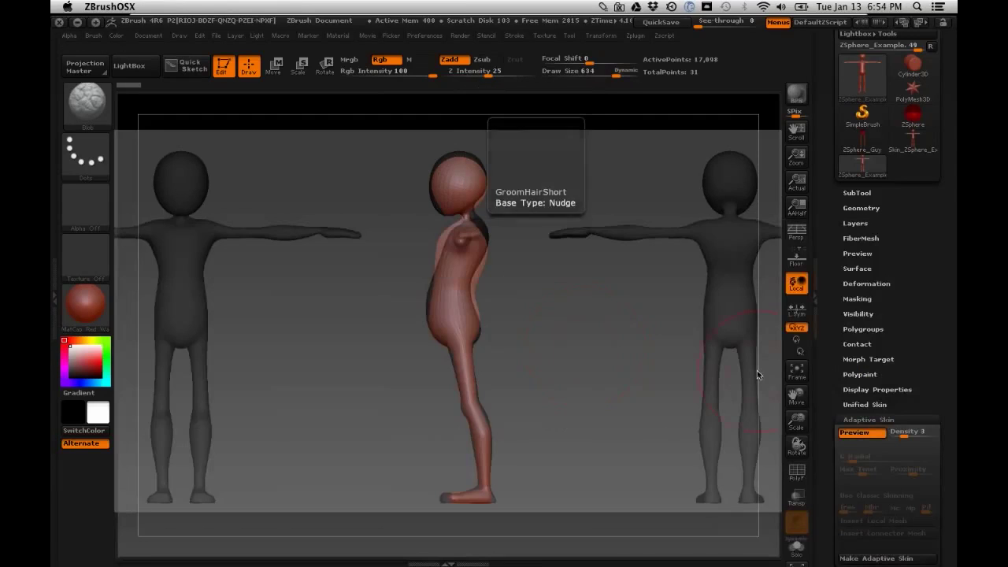
{"action": "key", "text": "b"}
{"action": "key", "text": "m"}
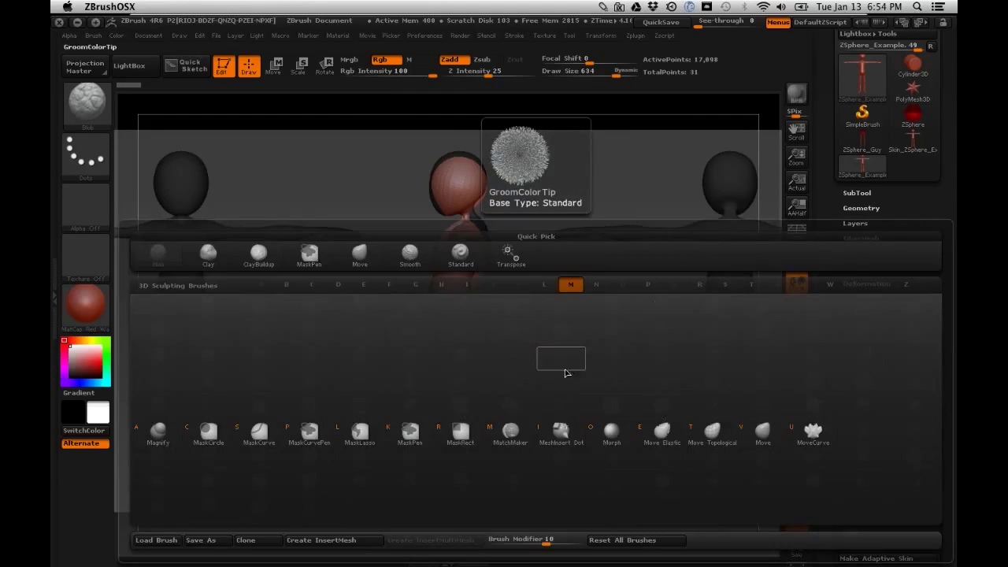
{"action": "left_click", "coordinate": [752, 436]}
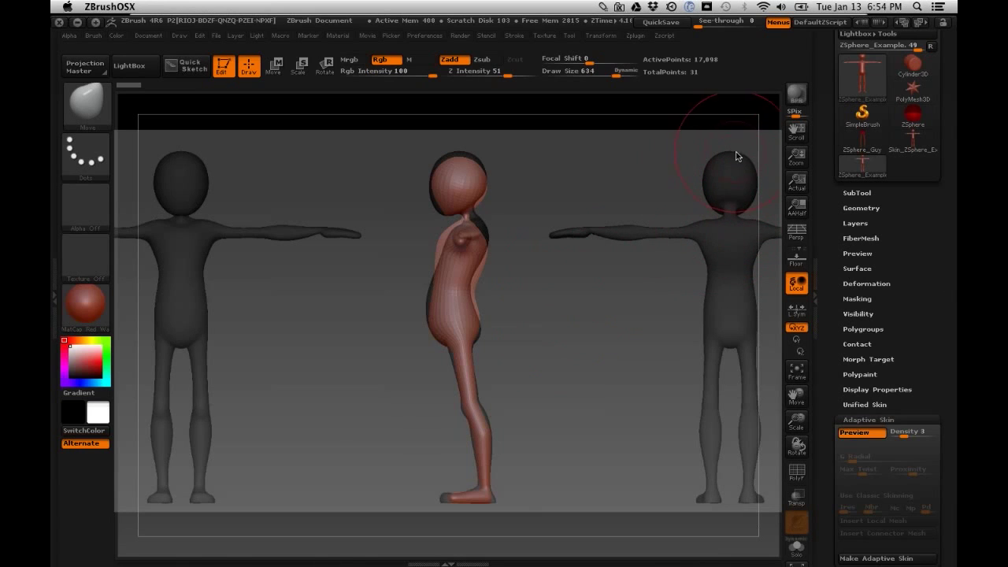
Step: Filter the sculpting brushes to those starting with I and select Inflat
{"action": "key", "text": "b"}
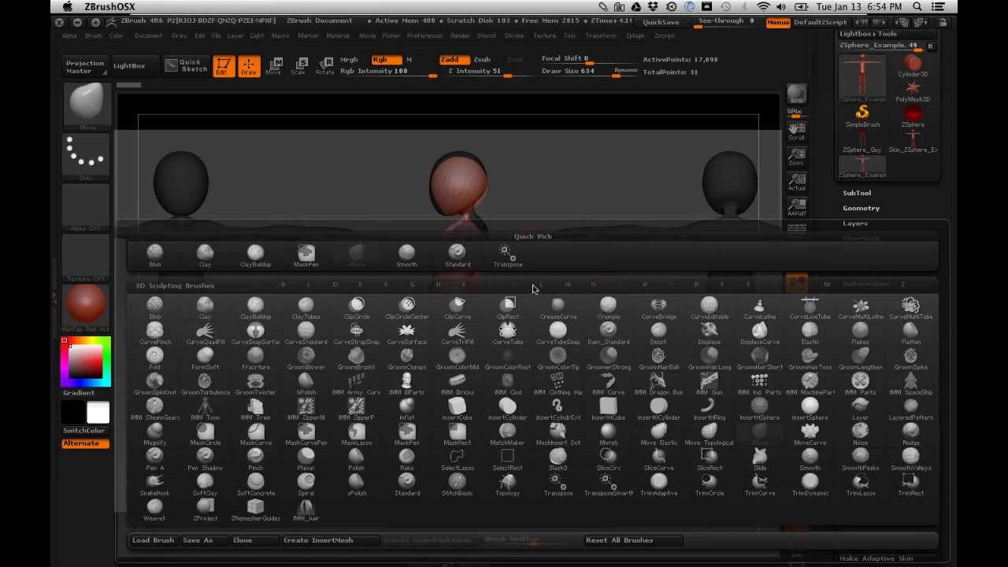
{"action": "key", "text": "c"}
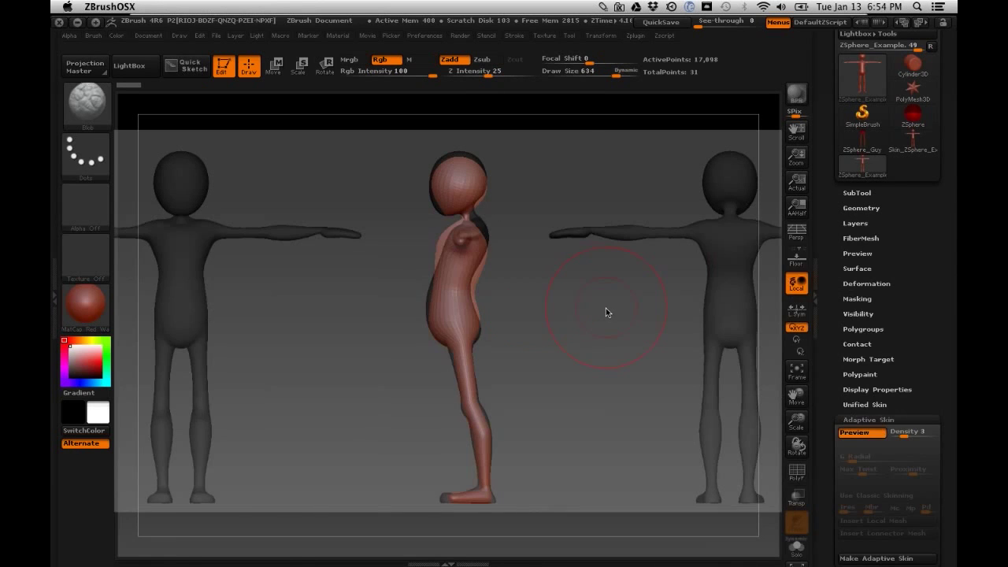
{"action": "key", "text": "b"}
{"action": "key", "text": "i"}
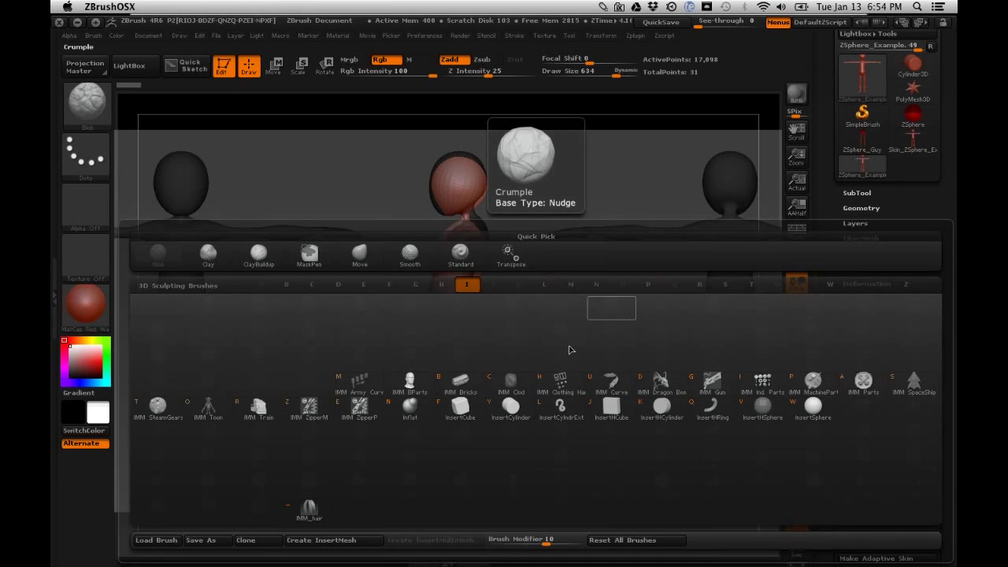
{"action": "left_click", "coordinate": [399, 409]}
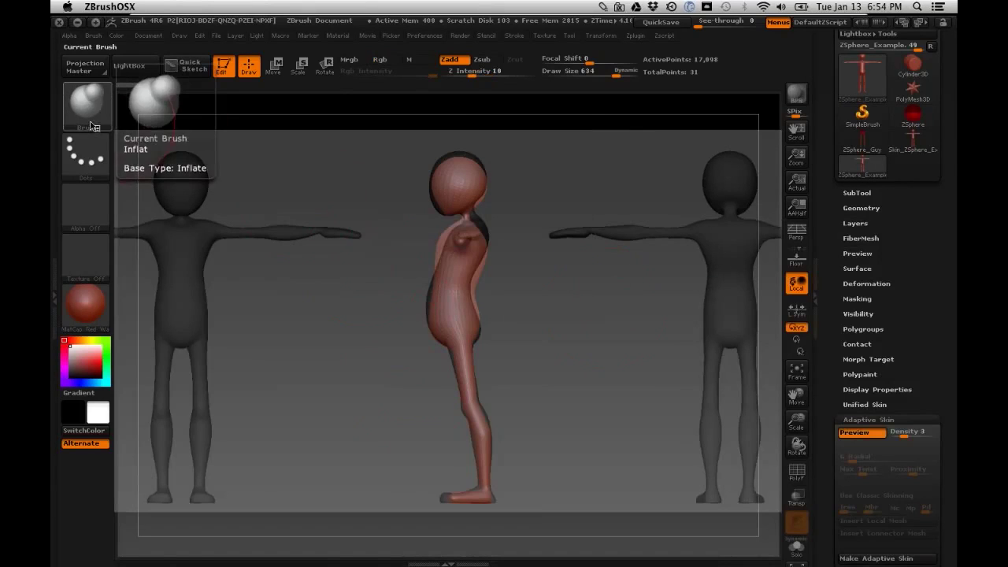
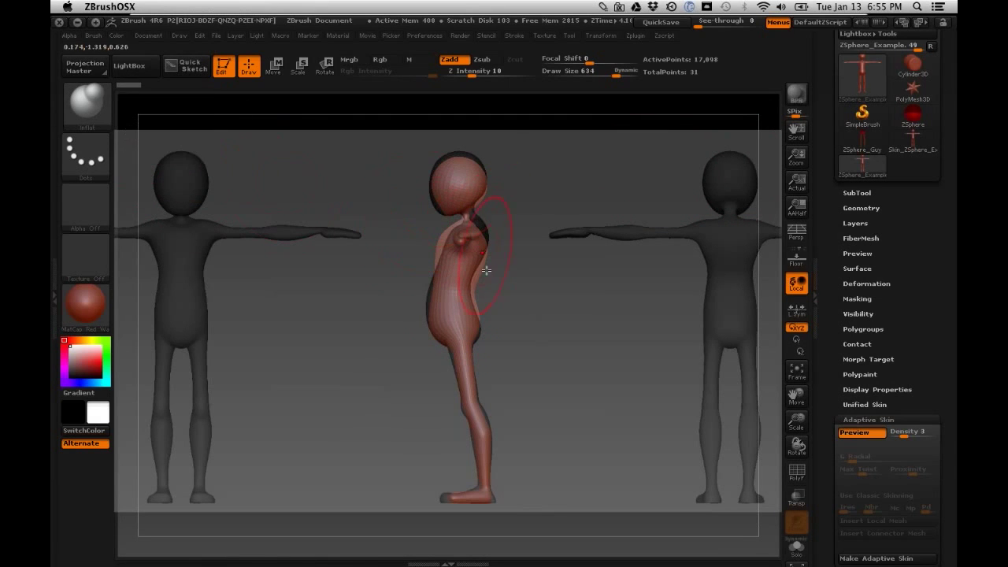
Step: Replace the Inflat brush with the Move brush from the brushes starting with M
{"action": "key", "text": "b"}
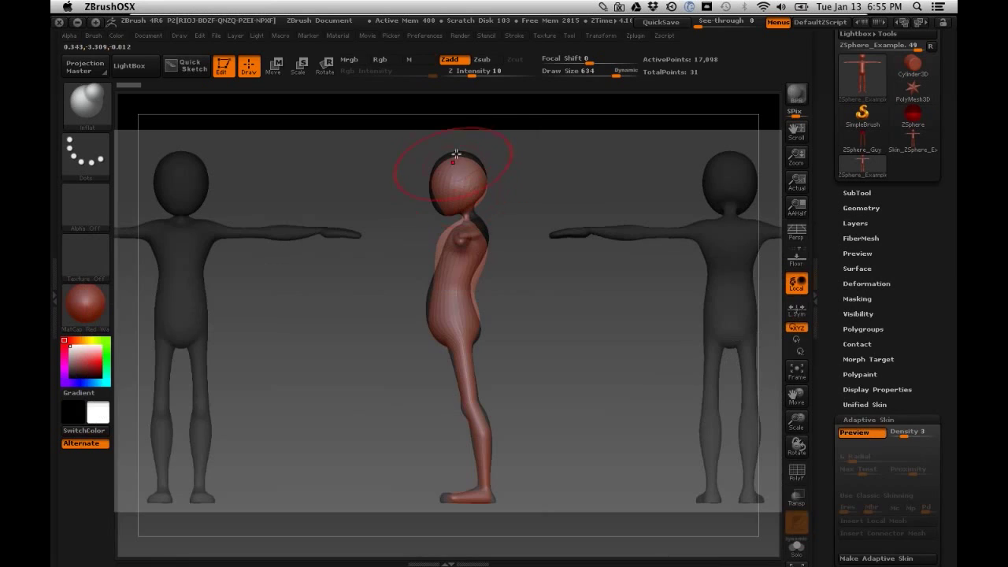
{"action": "left_click", "coordinate": [375, 405]}
{"action": "key", "text": "b"}
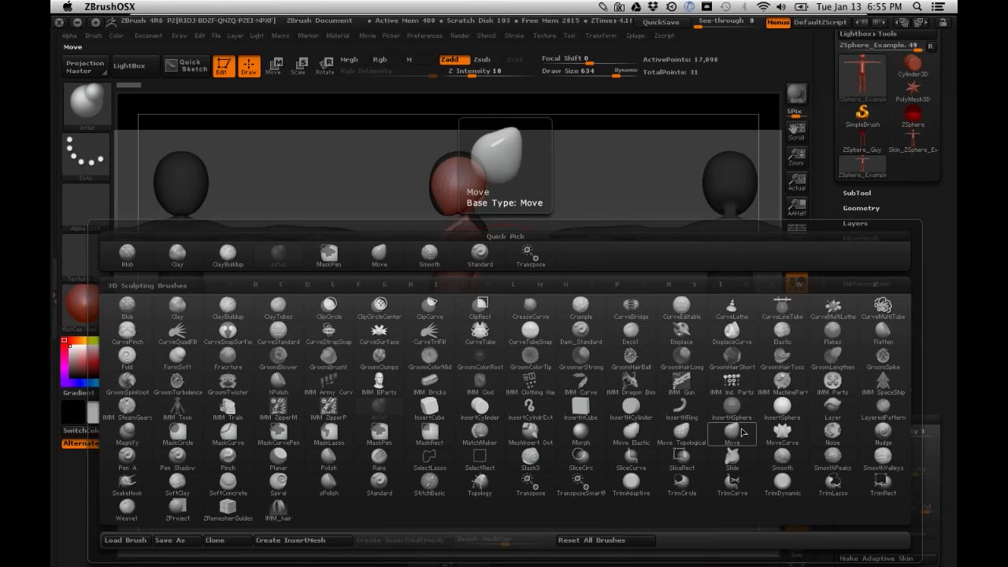
{"action": "key", "text": "b"}
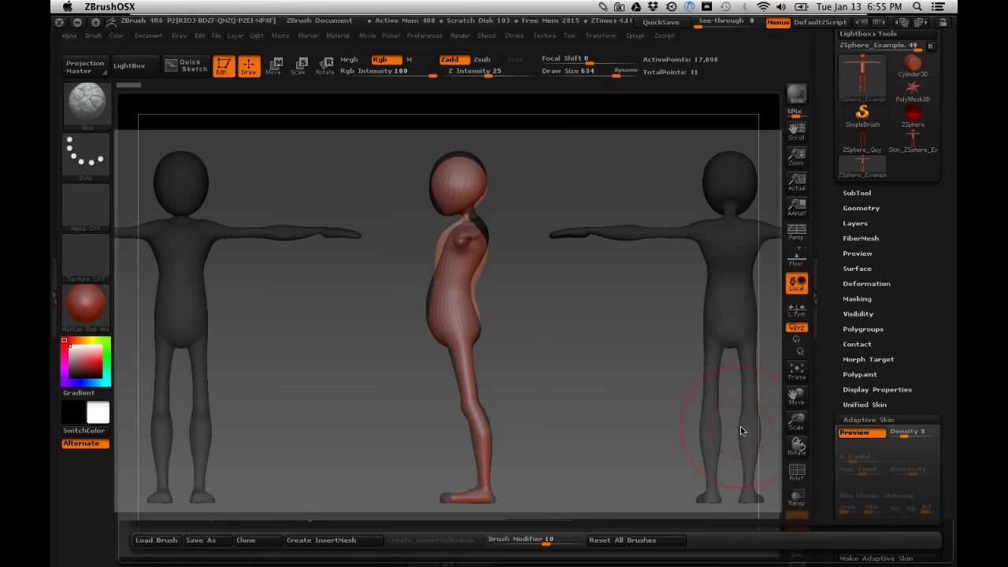
{"action": "key", "text": "b"}
{"action": "key", "text": "m"}
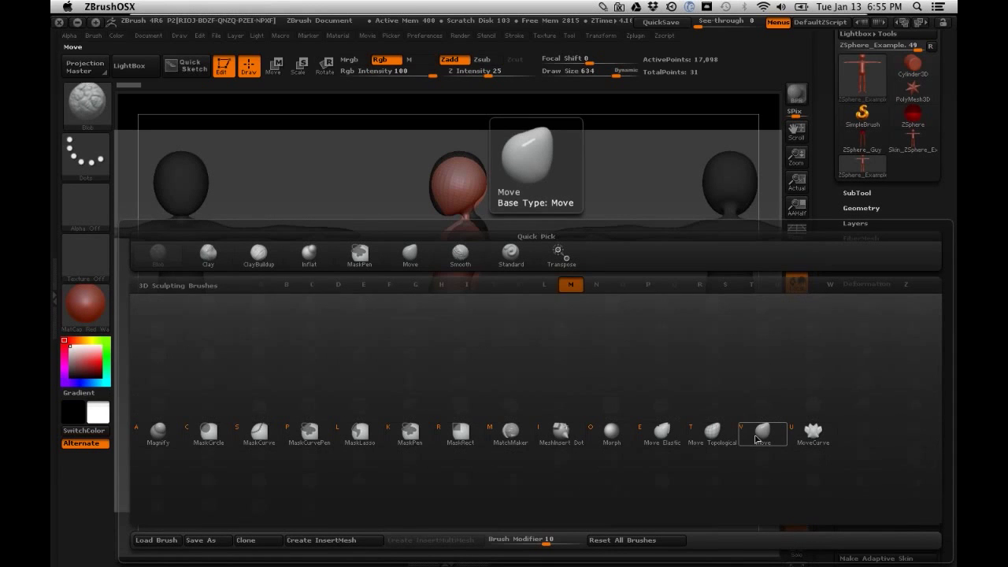
{"action": "left_click", "coordinate": [759, 433]}
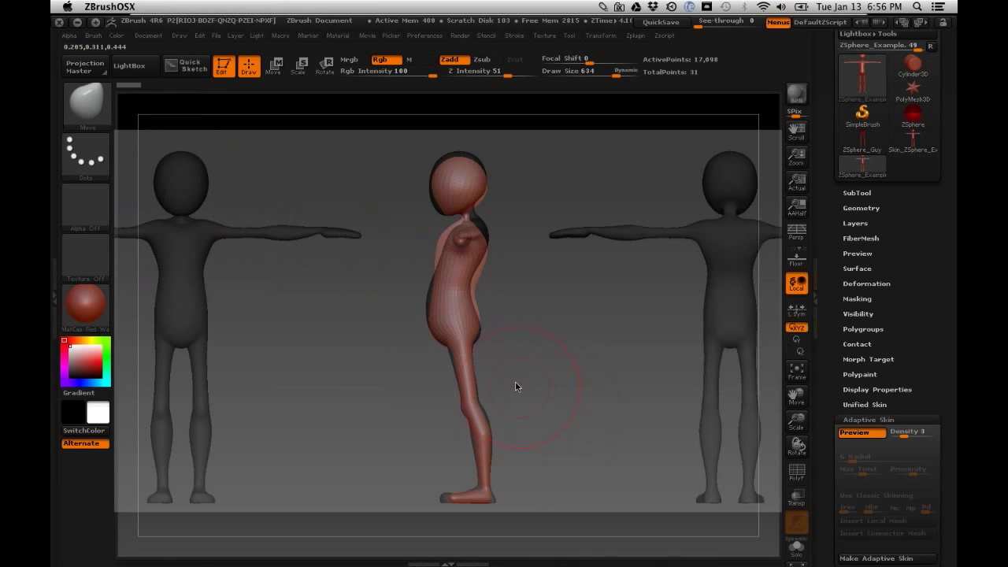
Step: Reduce the Move brush's Draw Size to 55
{"action": "key", "text": "space"}
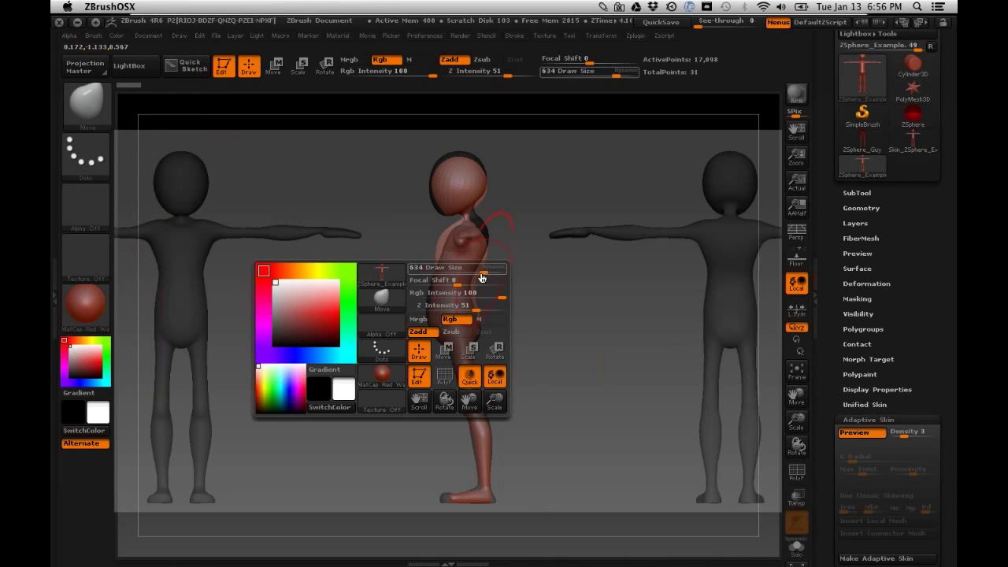
{"action": "mouse_move", "coordinate": [488, 273]}
{"action": "left_mouse_down"}
{"action": "mouse_move", "coordinate": [447, 275]}
{"action": "mouse_move", "coordinate": [491, 306]}
{"action": "mouse_move", "coordinate": [481, 323]}
{"action": "left_mouse_up"}
{"action": "key", "text": "space"}
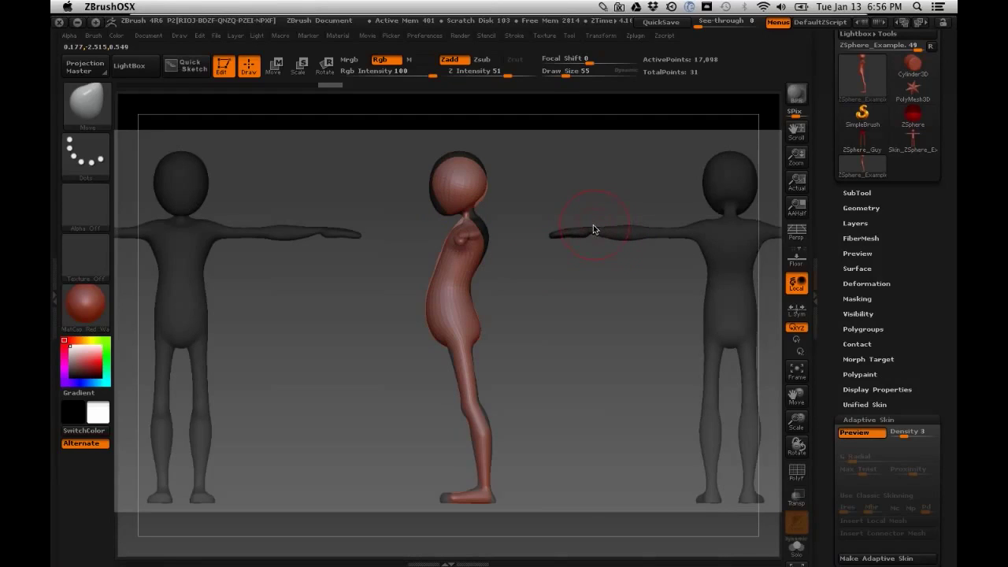
Step: Undo the recent Move brush edits on the example figure's torso
{"action": "key", "text": "b"}
{"action": "key", "text": "m"}
{"action": "key", "text": "ctrl+z"}
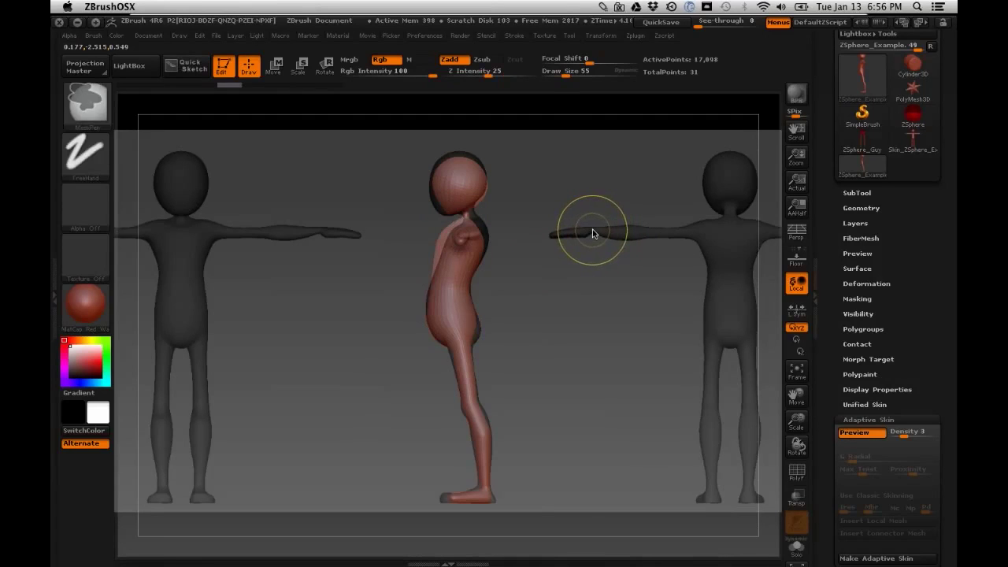
{"action": "key", "text": "ctrl+z"}
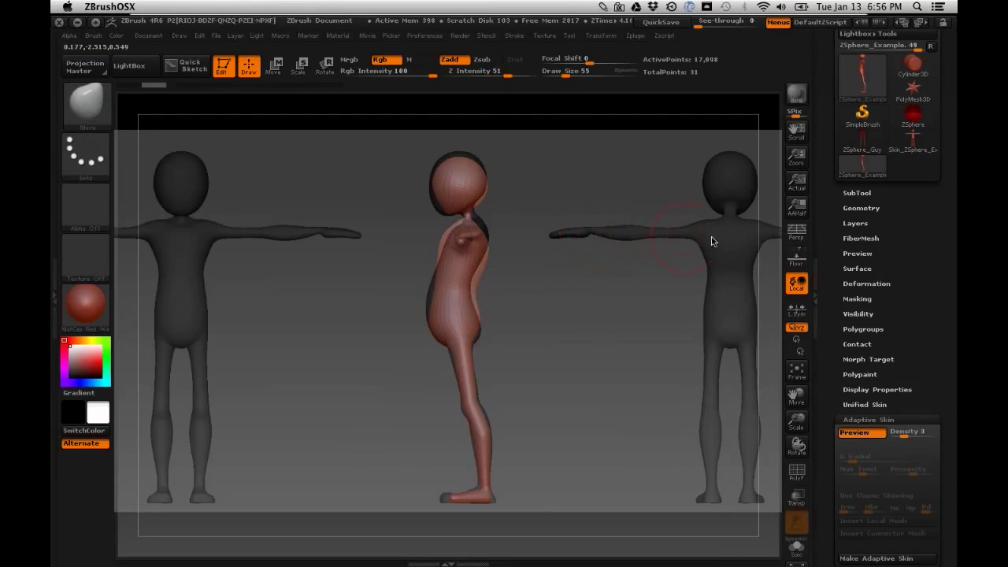
{"action": "key", "text": "ctrl+z"}
Step: Turn on backface masking in the Move brush's Auto Masking settings
{"action": "left_click", "coordinate": [93, 35]}
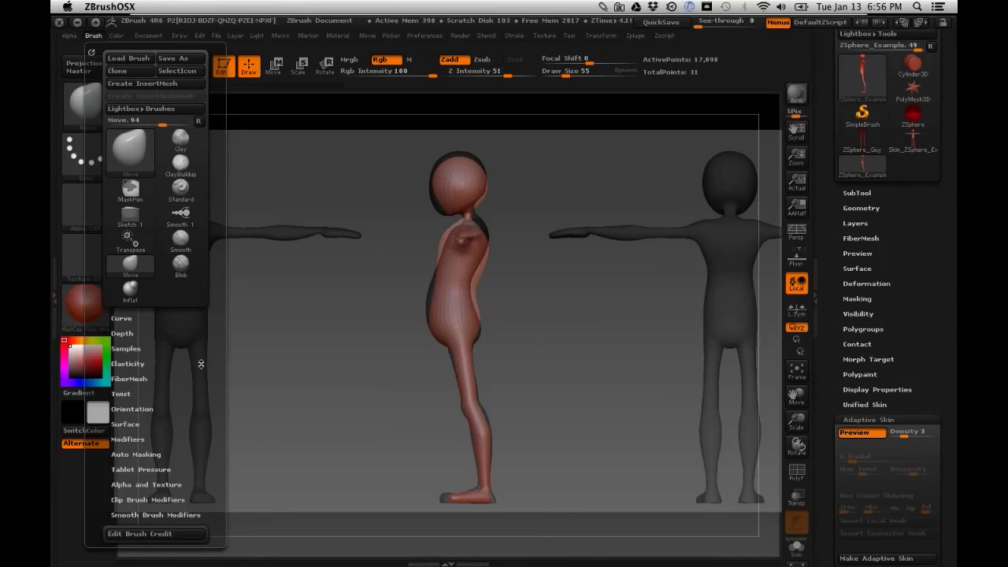
{"action": "left_click", "coordinate": [128, 439]}
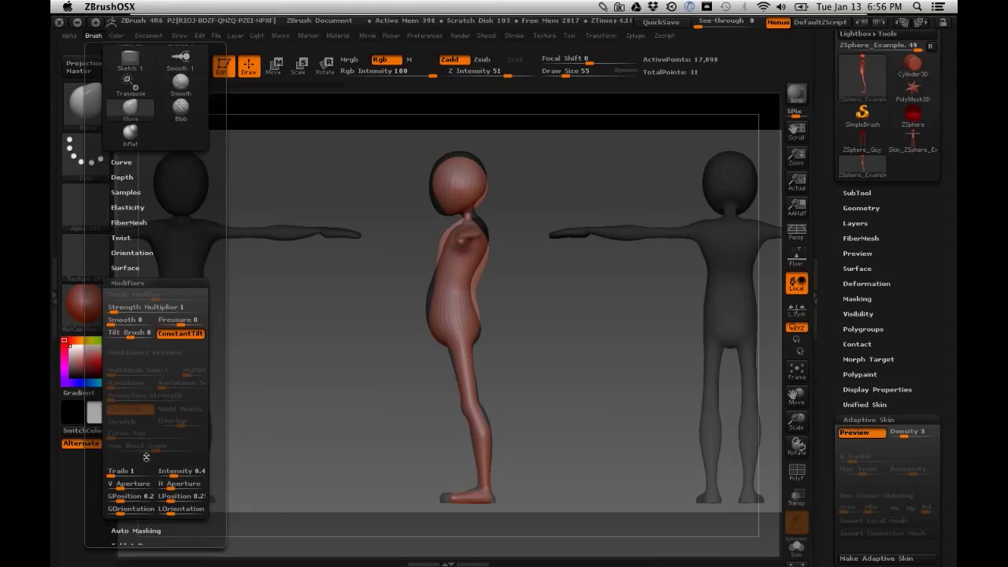
{"action": "left_click", "coordinate": [128, 283]}
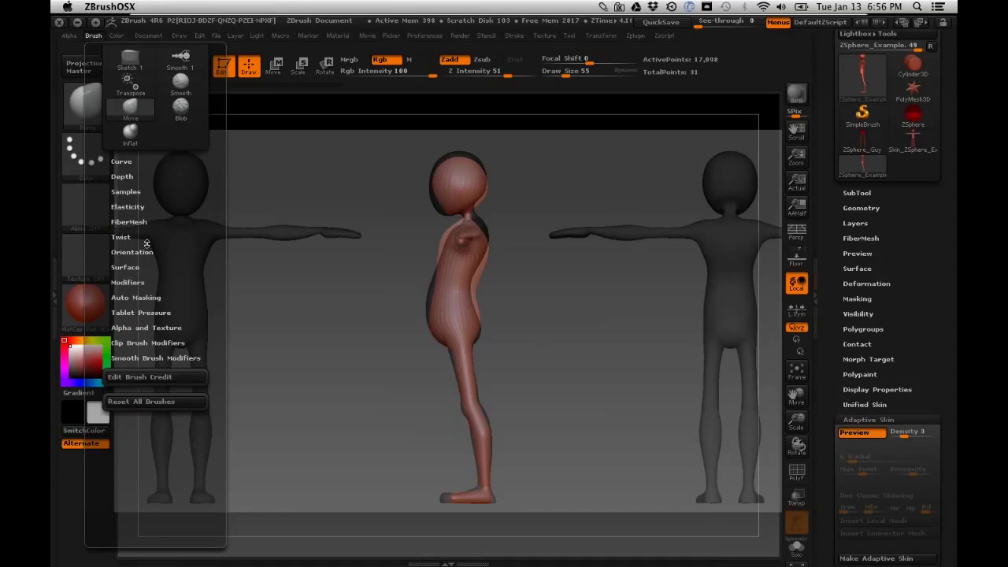
{"action": "left_click_drag", "start_coordinate": [162, 227], "coordinate": [171, 279]}
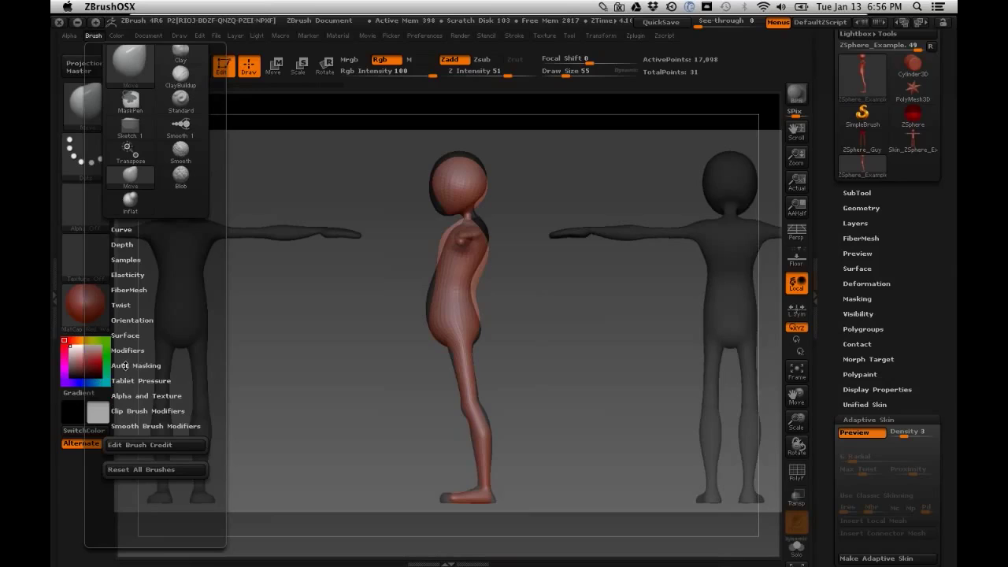
{"action": "left_click", "coordinate": [126, 367]}
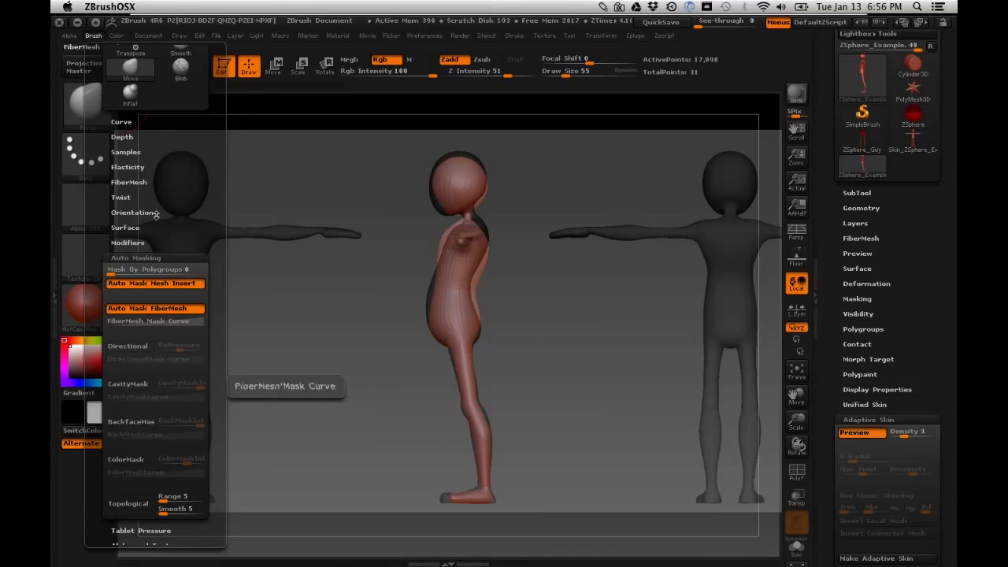
{"action": "left_click", "coordinate": [72, 85]}
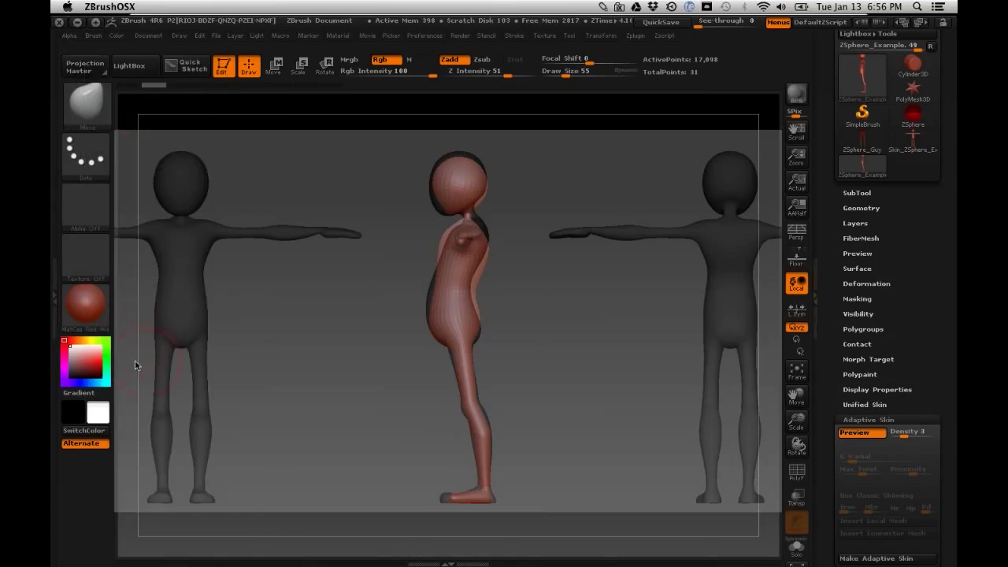
{"action": "left_click", "coordinate": [93, 35]}
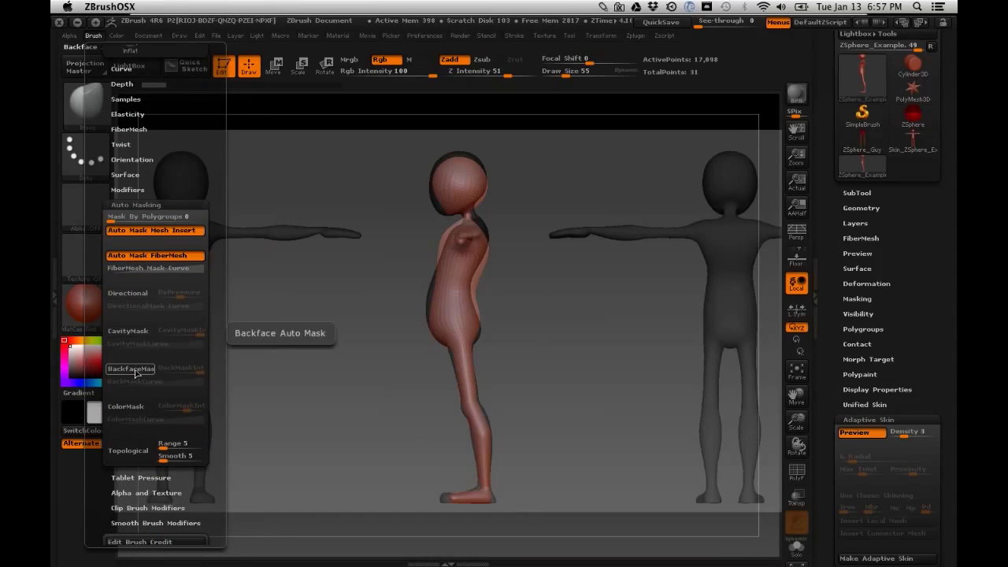
{"action": "left_click", "coordinate": [135, 372]}
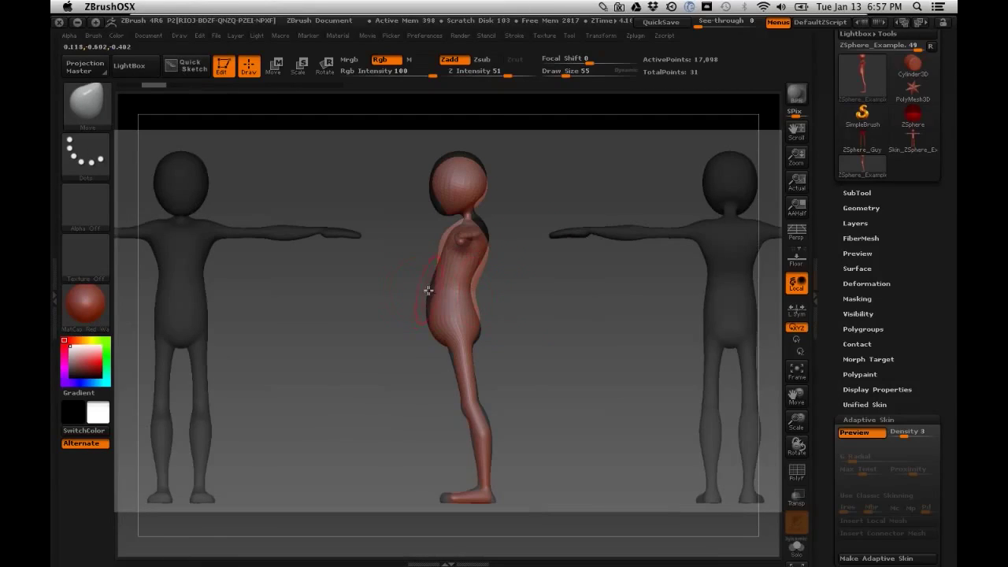
Step: Switch the sculpting brush to Move Topological and back to Move
{"action": "key", "text": "b"}
{"action": "key", "text": "m"}
{"action": "key", "text": "t"}
{"action": "key", "text": "b"}
{"action": "key", "text": "m"}
{"action": "key", "text": "v"}
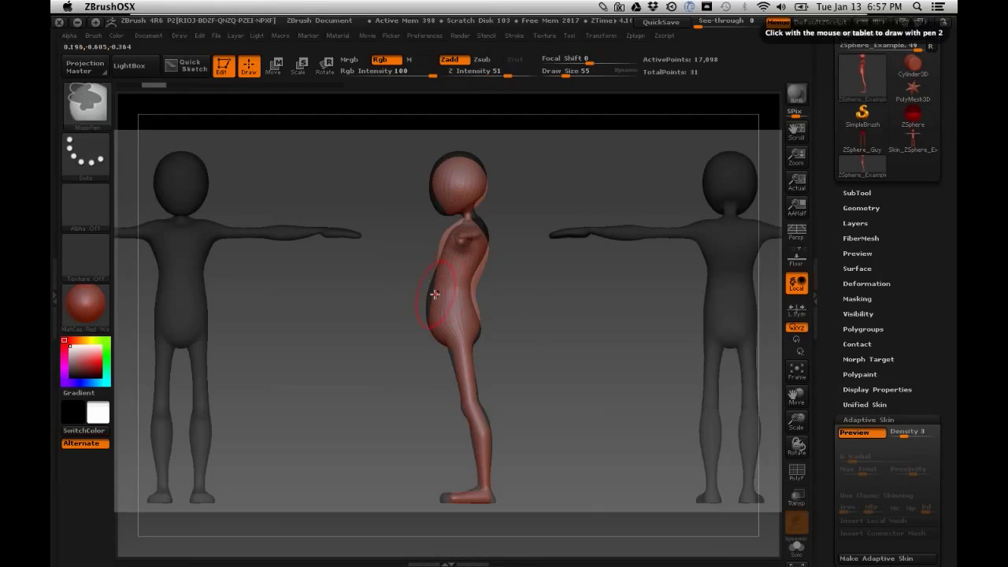
Step: Pull the example figure's belly outward to the side-view reference silhouette with the Move brush
{"action": "mouse_move", "coordinate": [431, 295]}
{"action": "left_mouse_down"}
{"action": "mouse_move", "coordinate": [490, 294]}
{"action": "mouse_move", "coordinate": [435, 303]}
{"action": "left_mouse_up"}
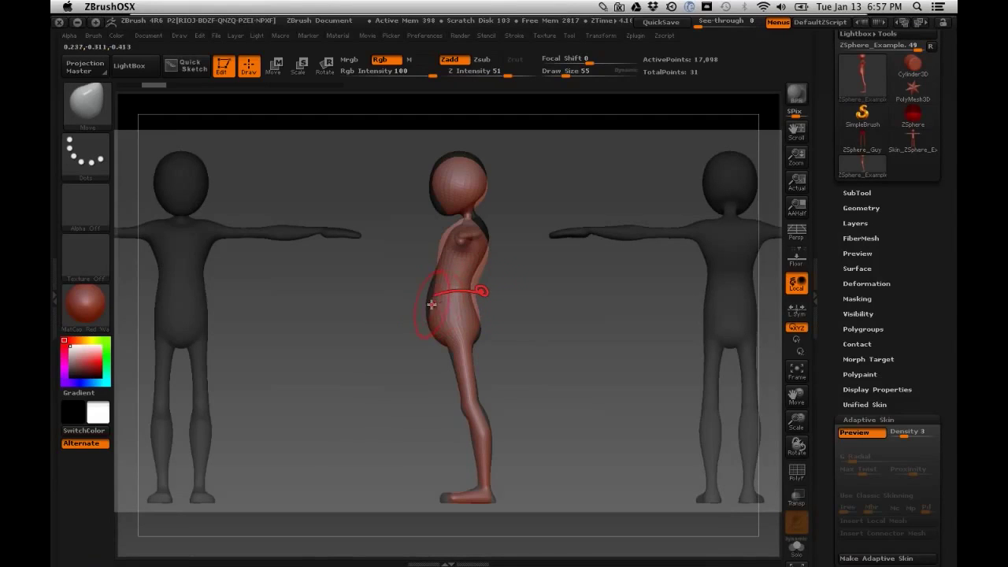
{"action": "left_click", "coordinate": [449, 307], "text": "shift"}
{"action": "mouse_move", "coordinate": [593, 425]}
{"action": "left_mouse_down"}
{"action": "mouse_move", "coordinate": [584, 359]}
{"action": "mouse_move", "coordinate": [623, 421]}
{"action": "left_mouse_up"}
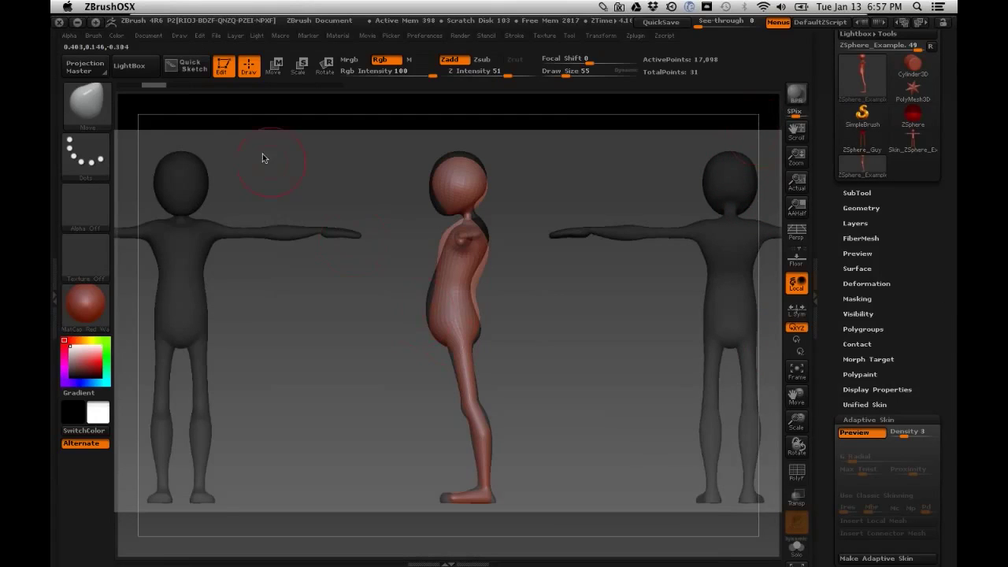
Step: Locate the Spotlight Projection option in the Move brush's Samples settings
{"action": "left_click", "coordinate": [93, 36]}
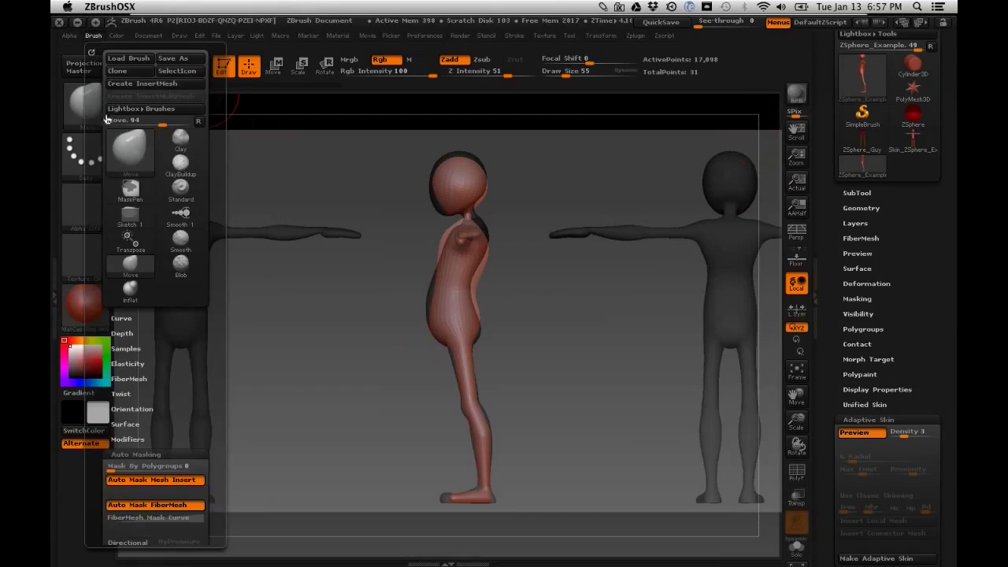
{"action": "mouse_move", "coordinate": [178, 472]}
{"action": "left_mouse_down"}
{"action": "mouse_move", "coordinate": [178, 346]}
{"action": "mouse_move", "coordinate": [148, 164]}
{"action": "left_mouse_up"}
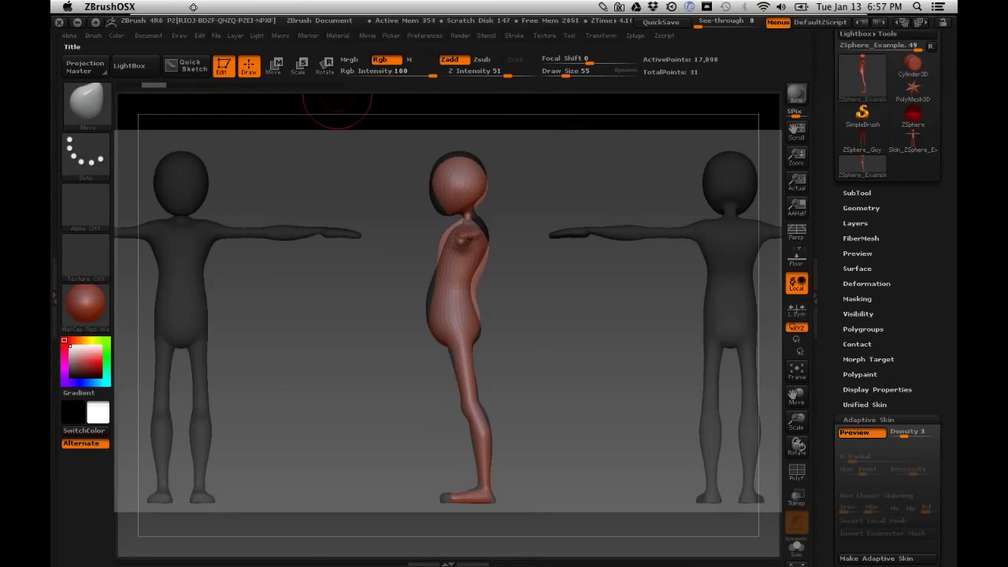
{"action": "left_click", "coordinate": [93, 36]}
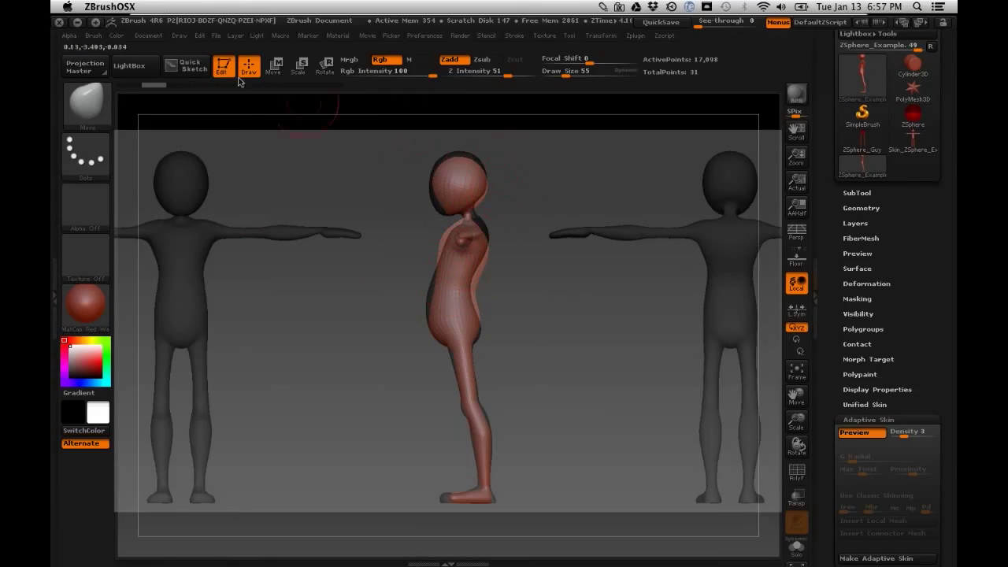
{"action": "left_click", "coordinate": [94, 36]}
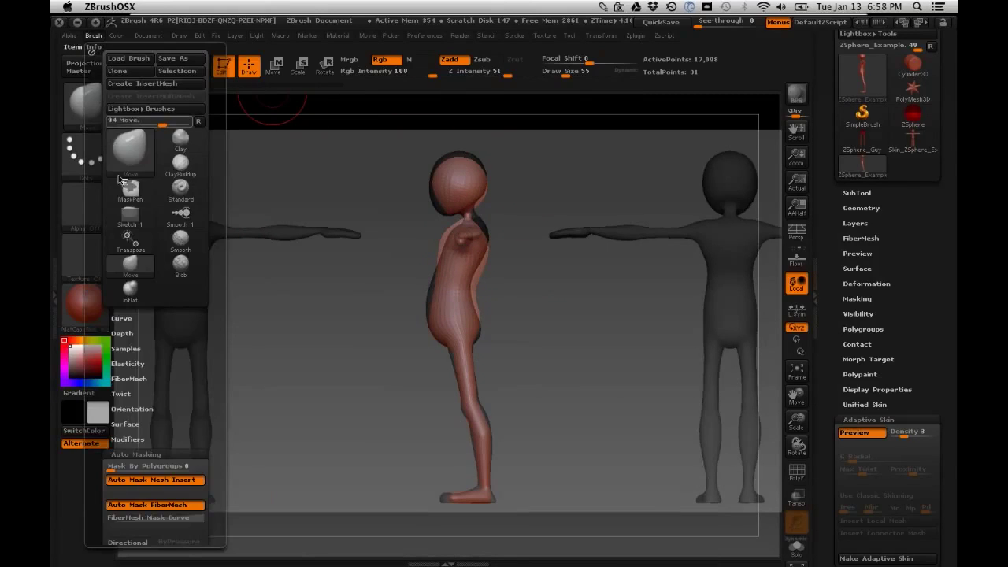
{"action": "left_click", "coordinate": [132, 351]}
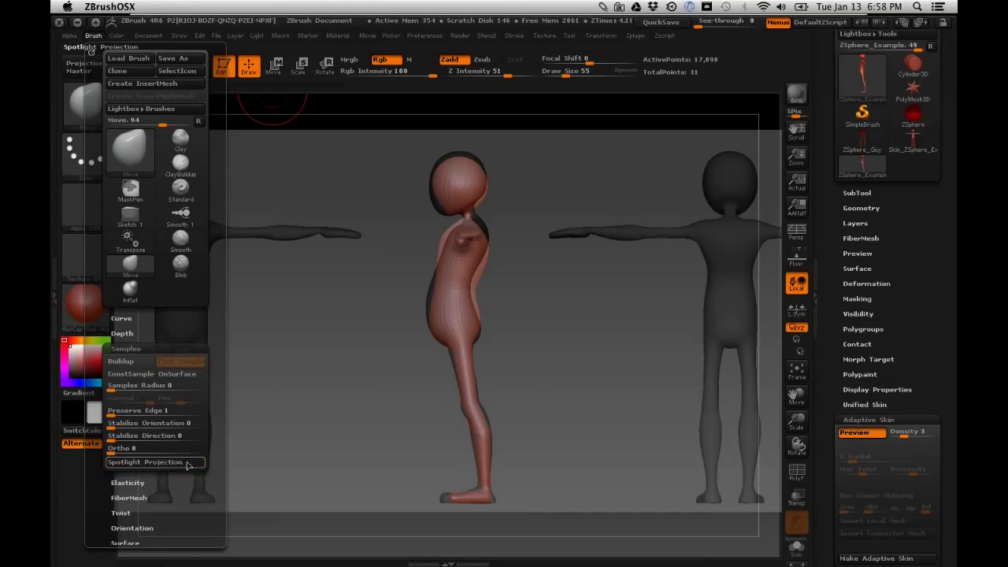
{"action": "left_click", "coordinate": [189, 464]}
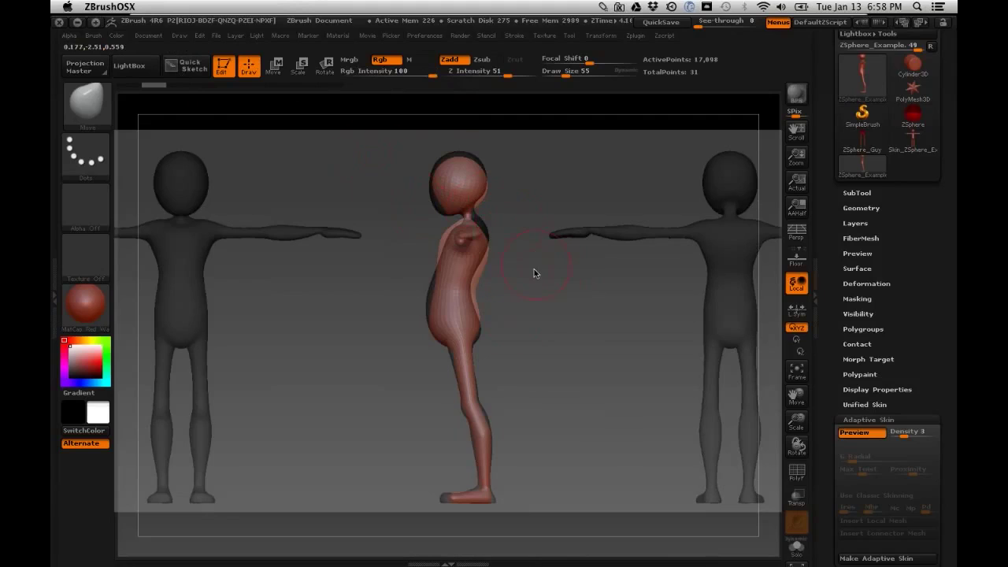
Step: Try a Draw Size of 115 for the Move brush and settle on 69
{"action": "key", "text": "space"}
{"action": "left_click_drag", "start_coordinate": [516, 285], "coordinate": [512, 266]}
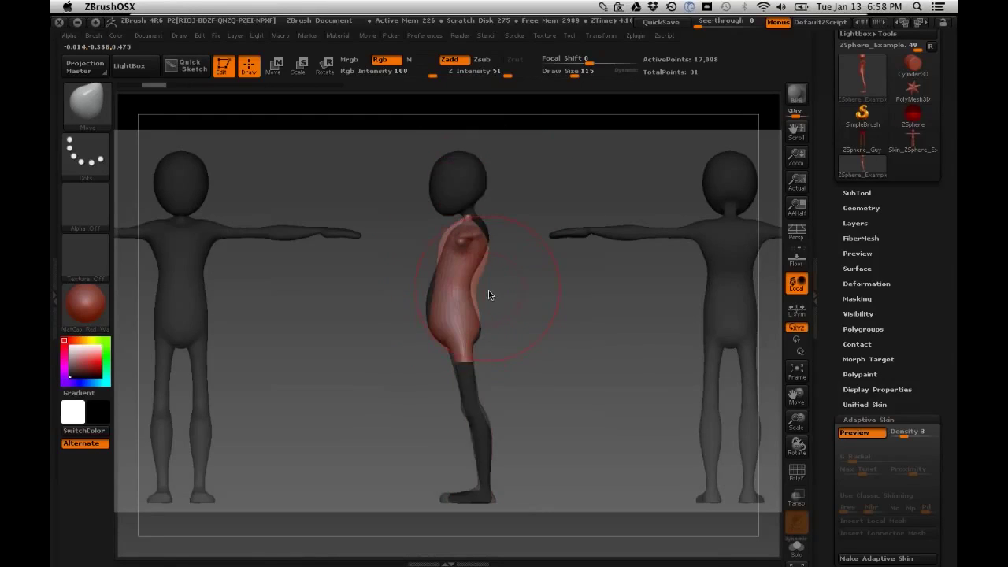
{"action": "key", "text": "space"}
{"action": "left_click_drag", "start_coordinate": [501, 288], "coordinate": [494, 293]}
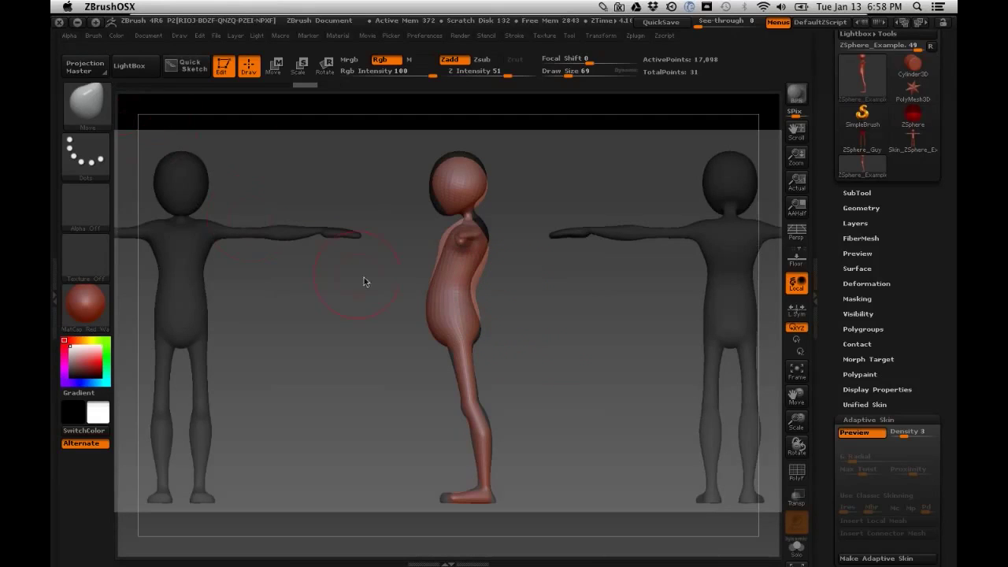
{"action": "key", "text": "shift"}
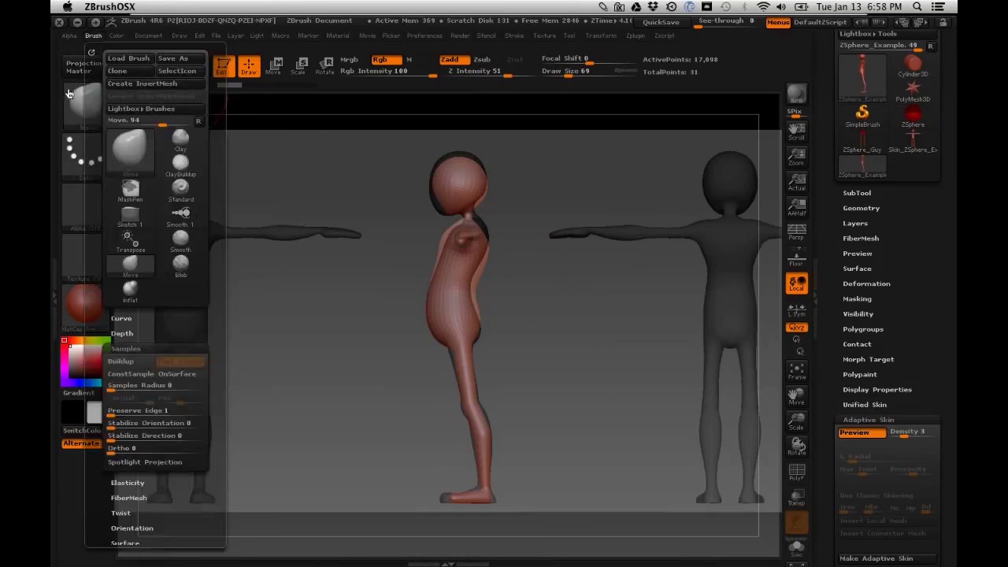
Step: Turn off backface masking in the Move brush's Auto Masking settings
{"action": "left_click", "coordinate": [93, 35]}
{"action": "scroll", "coordinate": [163, 477], "scroll_direction": "down", "scroll_amount": 6}
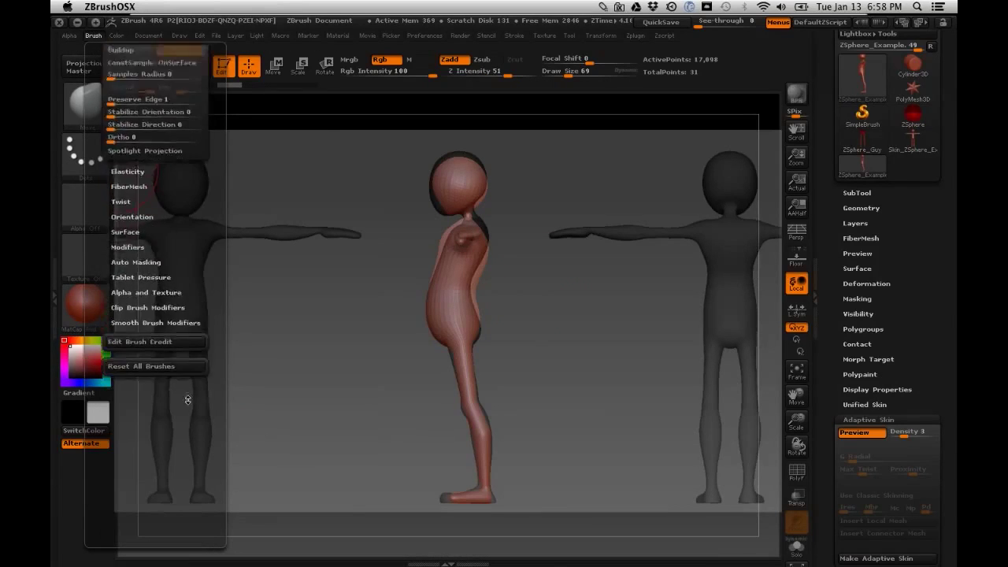
{"action": "scroll", "coordinate": [150, 303], "scroll_direction": "up", "scroll_amount": 2}
{"action": "left_click", "coordinate": [148, 301]}
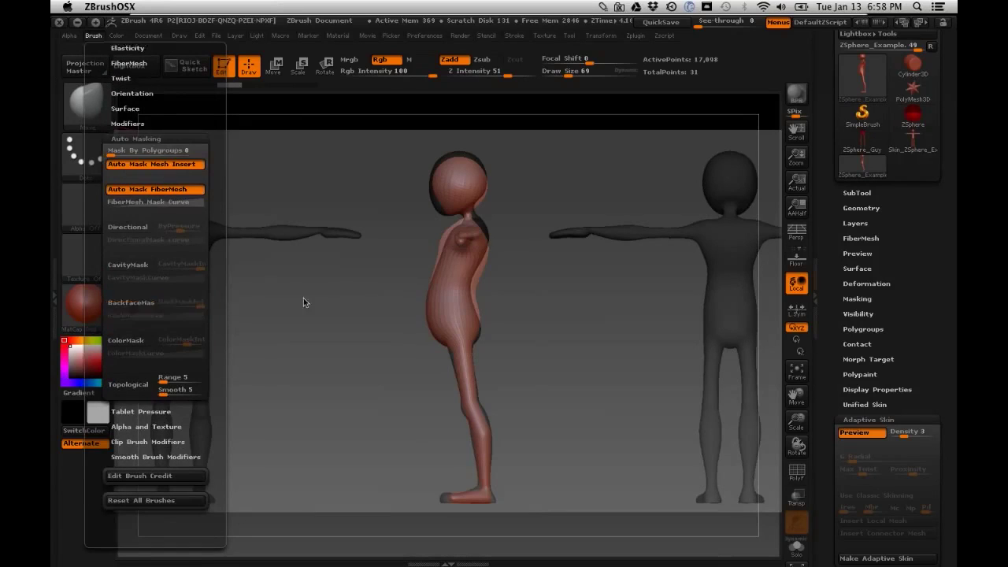
Step: Move the figure's back, buttocks, chest, lower leg and foot onto the side-view reference silhouette
{"action": "left_click_drag", "start_coordinate": [473, 293], "coordinate": [488, 244]}
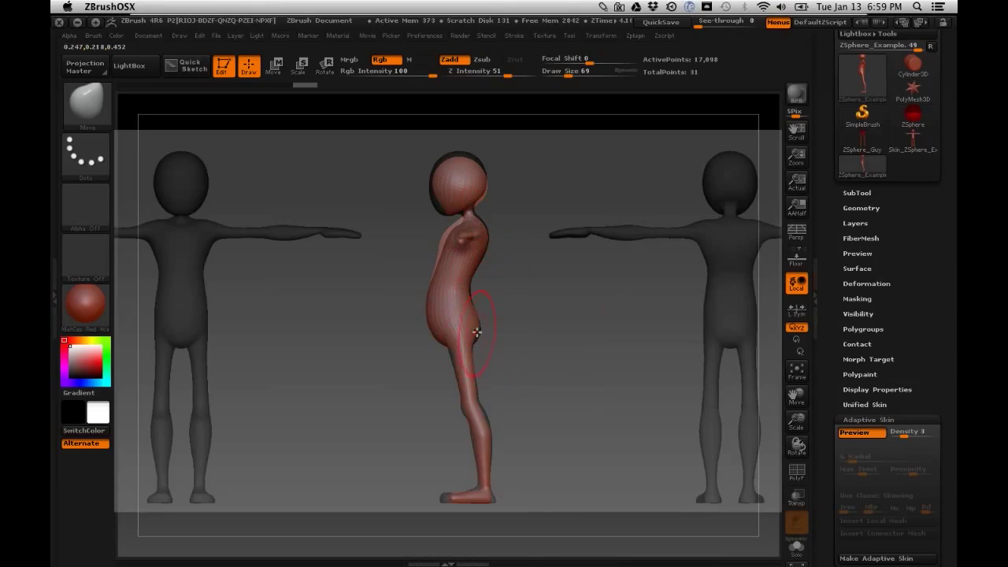
{"action": "left_click_drag", "start_coordinate": [479, 337], "coordinate": [481, 328]}
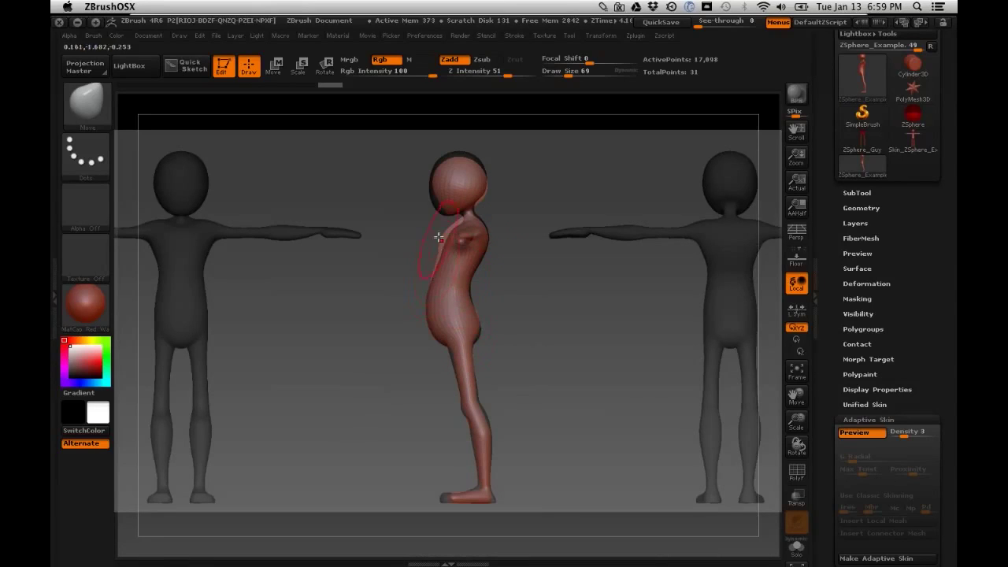
{"action": "left_click_drag", "start_coordinate": [448, 238], "coordinate": [448, 240]}
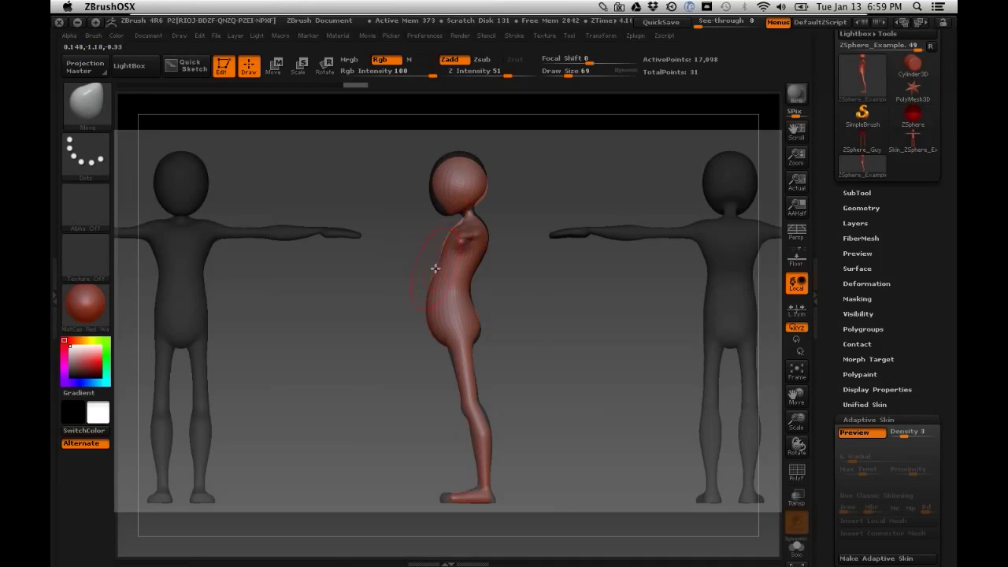
{"action": "mouse_move", "coordinate": [473, 296]}
{"action": "left_mouse_down"}
{"action": "mouse_move", "coordinate": [480, 333]}
{"action": "mouse_move", "coordinate": [445, 348]}
{"action": "mouse_move", "coordinate": [473, 356]}
{"action": "left_mouse_up"}
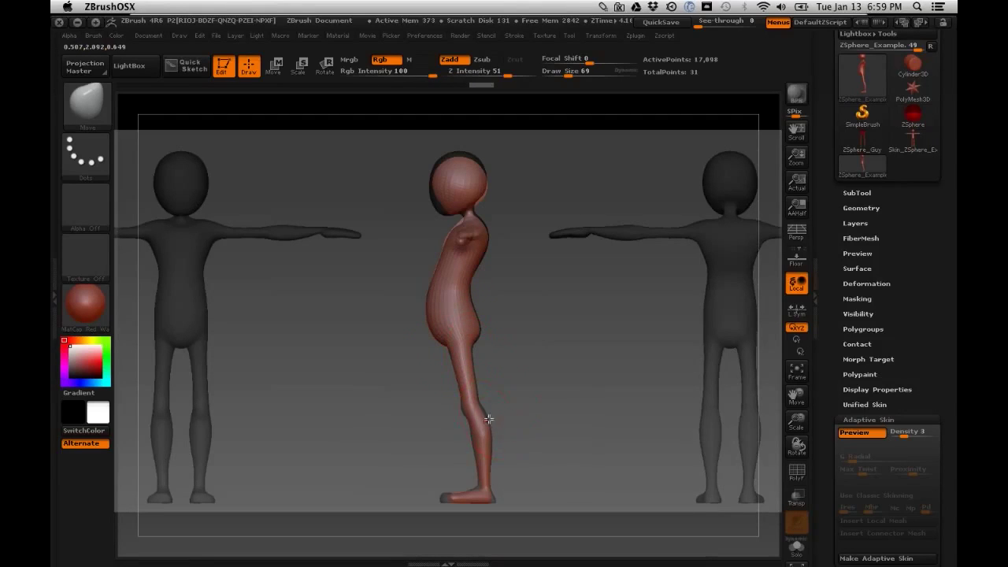
{"action": "mouse_move", "coordinate": [489, 412]}
{"action": "left_mouse_down"}
{"action": "mouse_move", "coordinate": [487, 447]}
{"action": "mouse_move", "coordinate": [464, 414]}
{"action": "mouse_move", "coordinate": [479, 400]}
{"action": "mouse_move", "coordinate": [465, 412]}
{"action": "mouse_move", "coordinate": [482, 411]}
{"action": "mouse_move", "coordinate": [495, 450]}
{"action": "mouse_move", "coordinate": [490, 498]}
{"action": "mouse_move", "coordinate": [444, 498]}
{"action": "mouse_move", "coordinate": [475, 492]}
{"action": "left_mouse_up"}
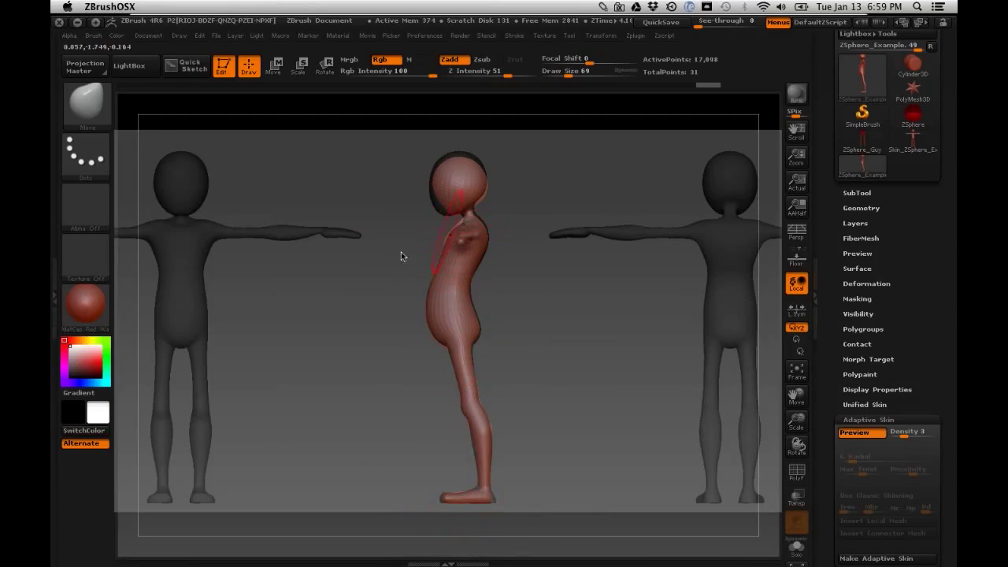
Step: Reshape the lower face and upper chest to the side-view reference and smooth the base of the neck
{"action": "mouse_move", "coordinate": [440, 205]}
{"action": "left_mouse_down"}
{"action": "mouse_move", "coordinate": [446, 211]}
{"action": "mouse_move", "coordinate": [430, 197]}
{"action": "mouse_move", "coordinate": [438, 242]}
{"action": "left_mouse_up"}
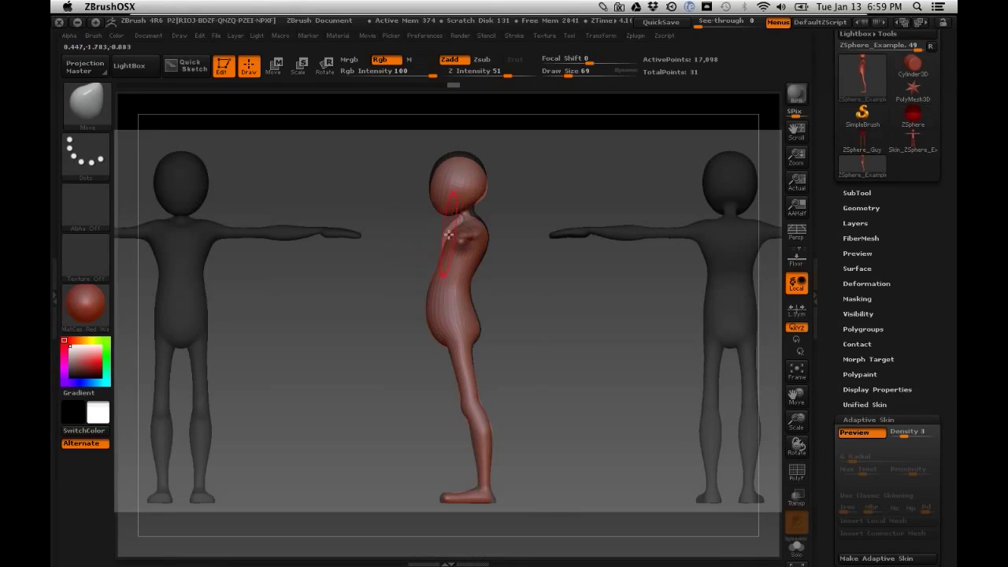
{"action": "mouse_move", "coordinate": [370, 277]}
{"action": "left_mouse_down"}
{"action": "mouse_move", "coordinate": [415, 273]}
{"action": "mouse_move", "coordinate": [403, 272]}
{"action": "mouse_move", "coordinate": [459, 228]}
{"action": "mouse_move", "coordinate": [446, 238]}
{"action": "mouse_move", "coordinate": [449, 276]}
{"action": "mouse_move", "coordinate": [439, 271]}
{"action": "mouse_move", "coordinate": [461, 275]}
{"action": "mouse_move", "coordinate": [449, 286]}
{"action": "mouse_move", "coordinate": [453, 315]}
{"action": "left_mouse_up"}
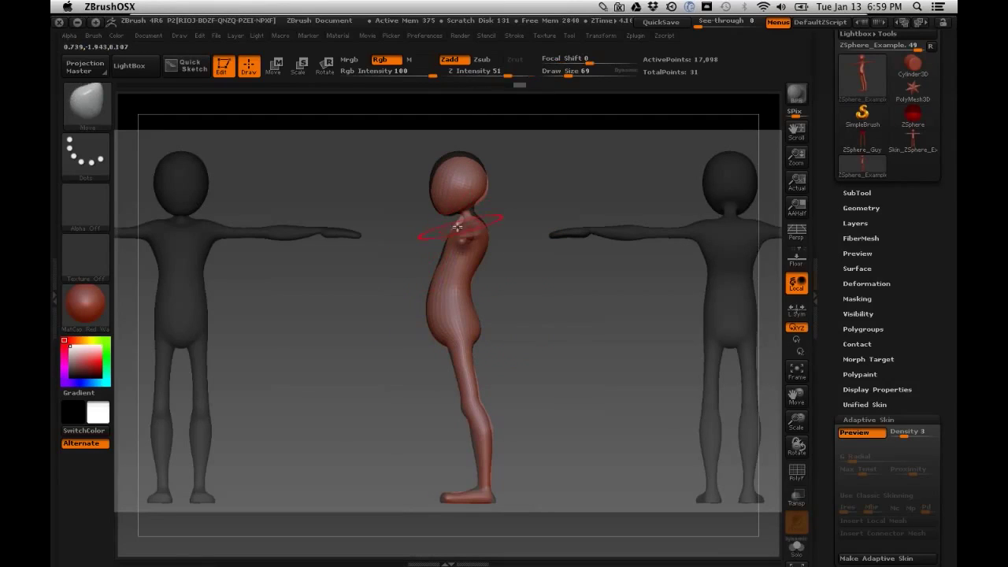
{"action": "key", "text": "shift"}
{"action": "left_click_drag", "start_coordinate": [453, 237], "coordinate": [461, 218], "text": "shift"}
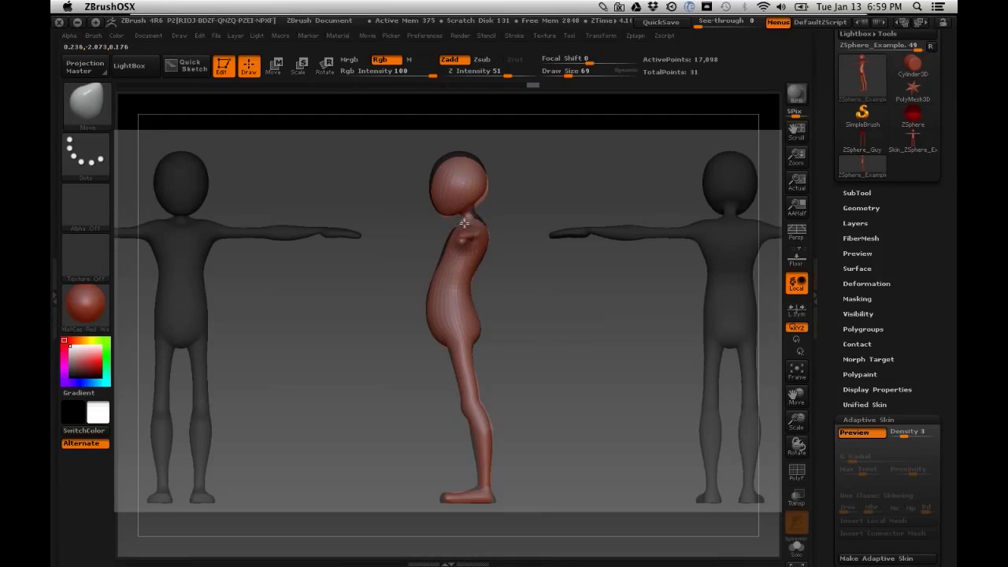
Step: Reduce the Move brush's Draw Size to 37 and reshape the neck and collar area from the front
{"action": "left_click_drag", "start_coordinate": [446, 238], "coordinate": [520, 240]}
{"action": "key", "text": "space"}
{"action": "left_click_drag", "start_coordinate": [455, 236], "coordinate": [435, 236]}
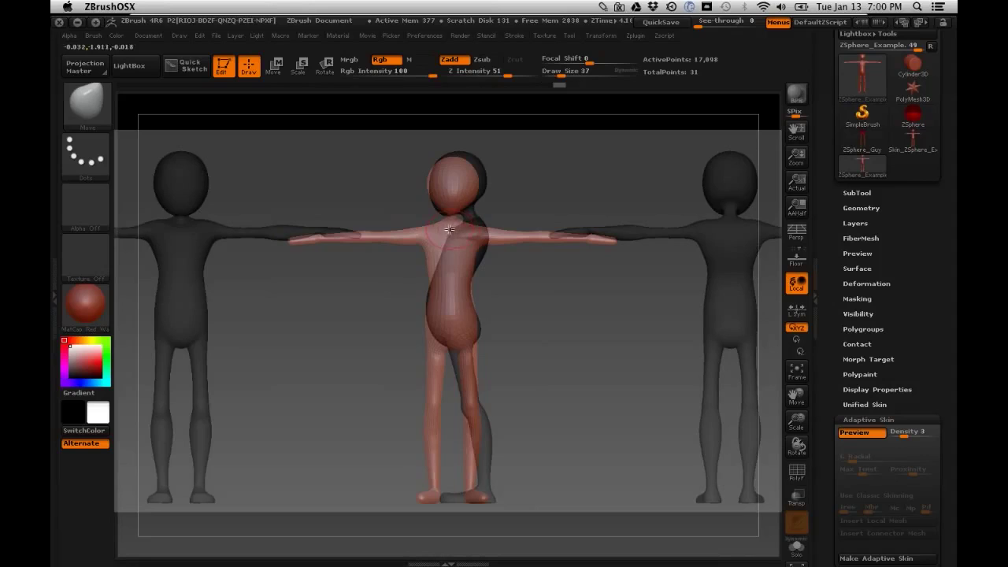
{"action": "left_click_drag", "start_coordinate": [462, 219], "coordinate": [473, 213]}
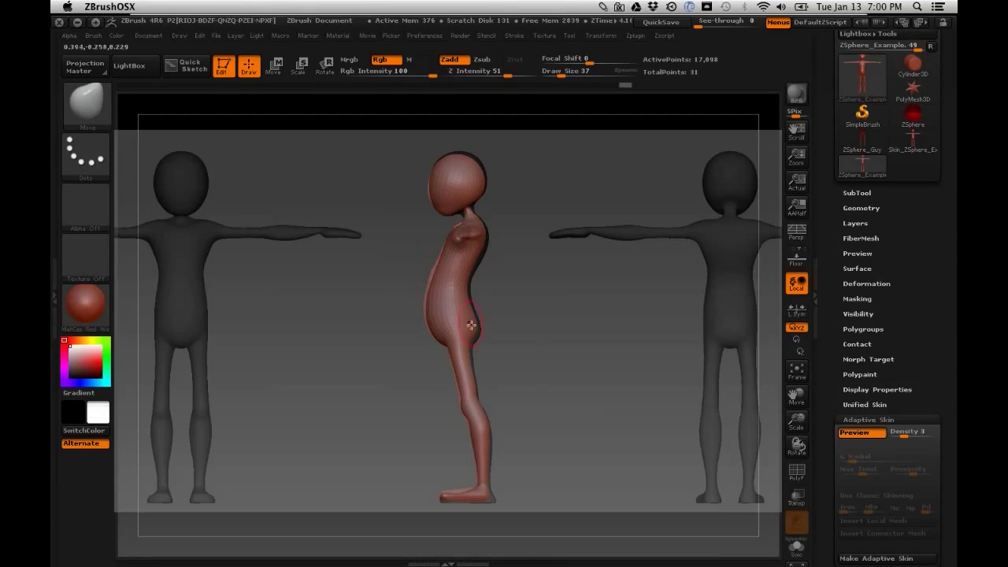
Step: Reshape the figure's back and belly with the Move brush at draw size 40 to fit the side-view reference
{"action": "left_click_drag", "start_coordinate": [494, 296], "coordinate": [503, 290]}
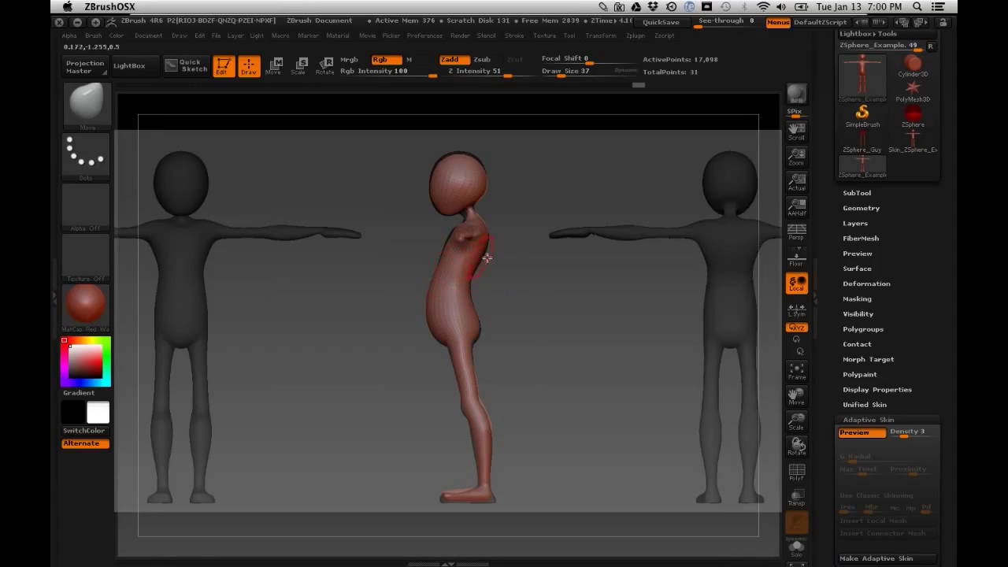
{"action": "key", "text": "space"}
{"action": "left_click_drag", "start_coordinate": [478, 258], "coordinate": [480, 258]}
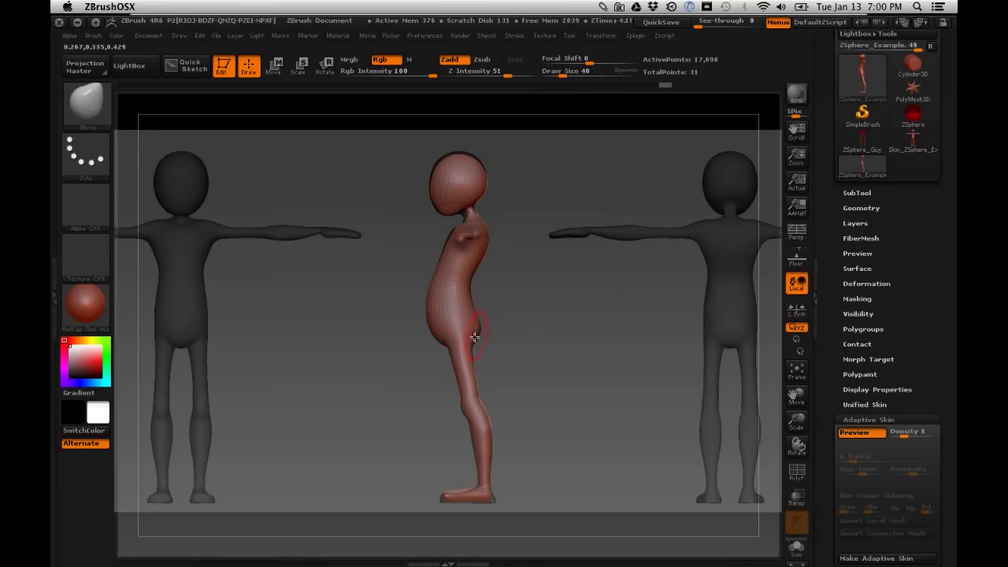
{"action": "mouse_move", "coordinate": [442, 298]}
{"action": "left_mouse_down"}
{"action": "mouse_move", "coordinate": [428, 236]}
{"action": "mouse_move", "coordinate": [451, 233]}
{"action": "mouse_move", "coordinate": [466, 214]}
{"action": "left_mouse_up"}
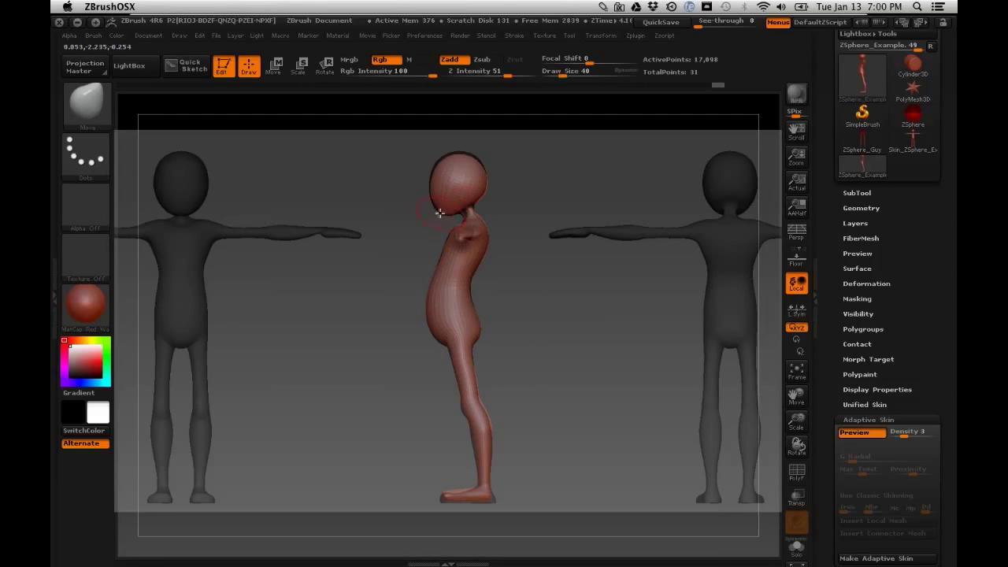
Step: Reshape the head with the Move brush at draw size 69 to fill the side-view silhouette
{"action": "left_click_drag", "start_coordinate": [441, 153], "coordinate": [473, 160]}
{"action": "key", "text": "space"}
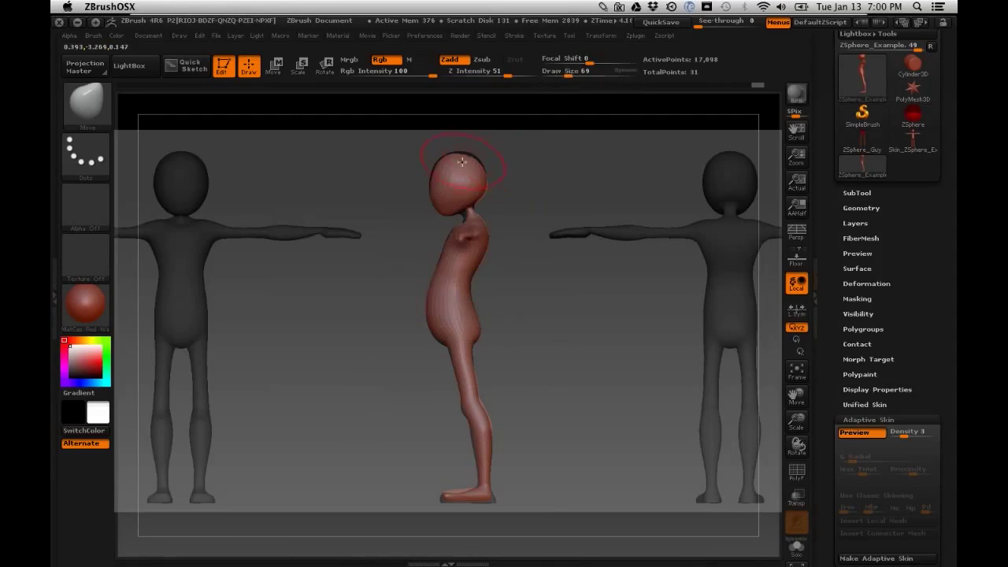
{"action": "key", "text": "ctrl+z"}
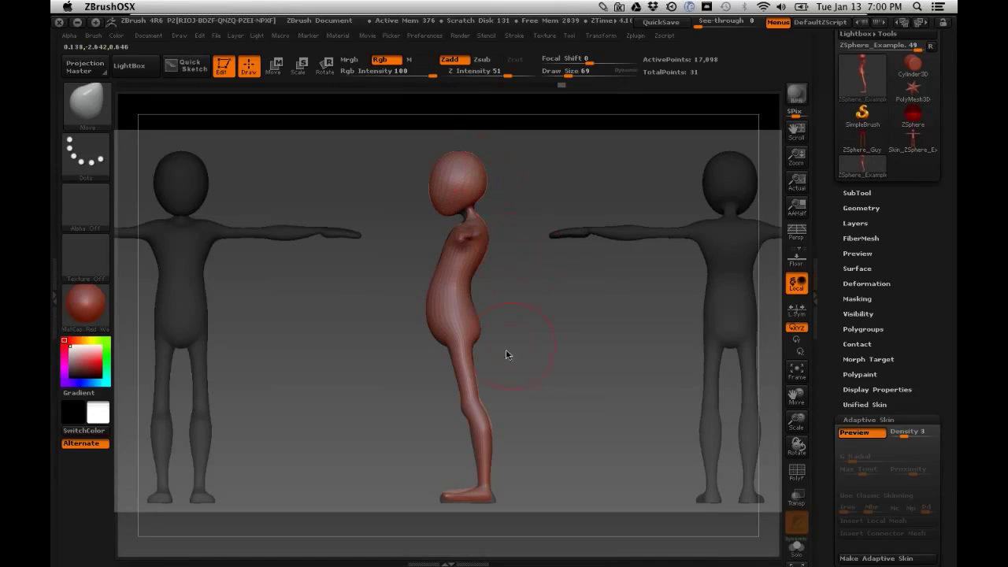
Step: Turn the model to its front view and shift the Spotlight reference so the front silhouette lies behind it
{"action": "mouse_move", "coordinate": [504, 441]}
{"action": "left_mouse_down"}
{"action": "mouse_move", "coordinate": [487, 413]}
{"action": "mouse_move", "coordinate": [468, 409]}
{"action": "mouse_move", "coordinate": [482, 457]}
{"action": "mouse_move", "coordinate": [570, 416]}
{"action": "mouse_move", "coordinate": [590, 418]}
{"action": "left_mouse_up"}
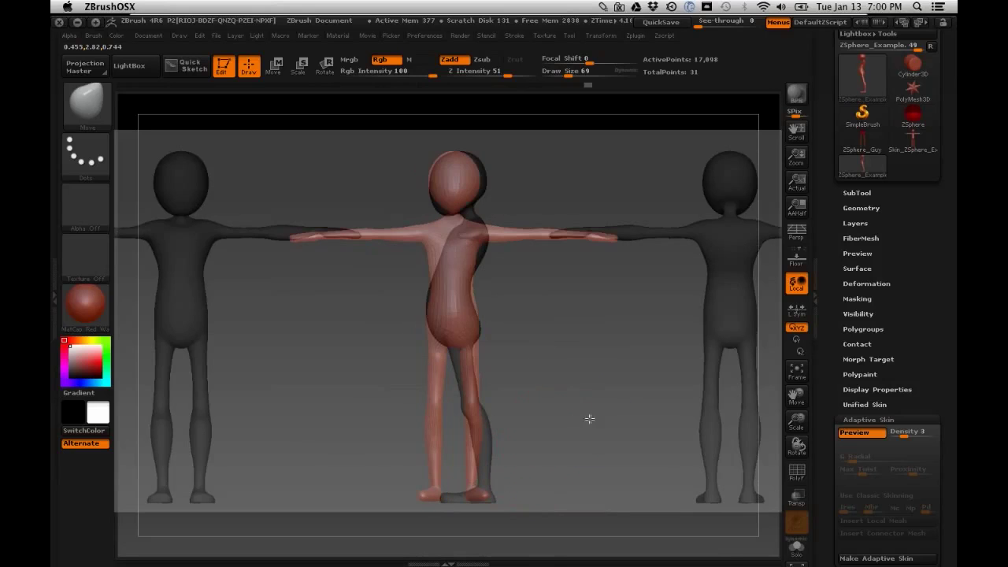
{"action": "key", "text": "shift+z"}
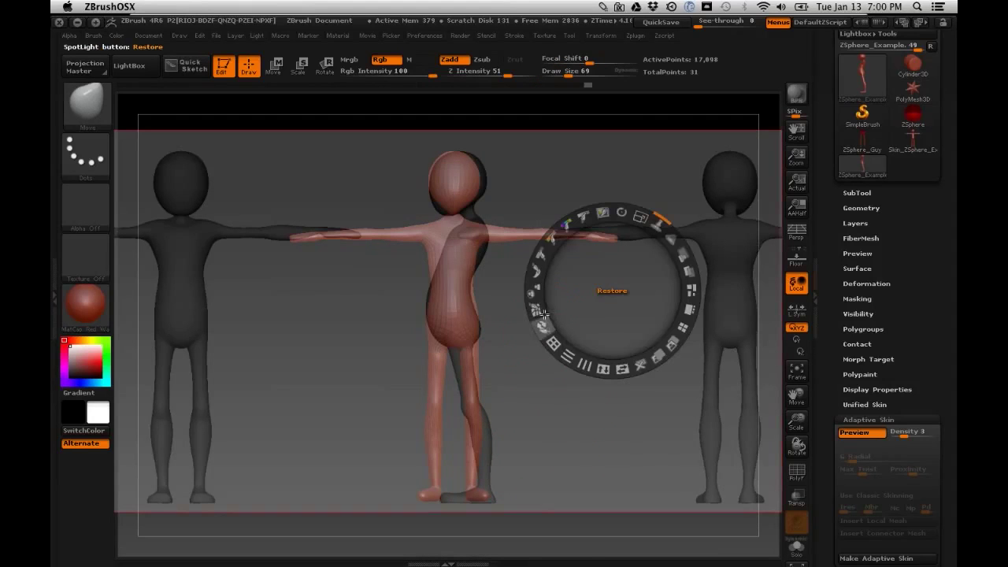
{"action": "left_click_drag", "start_coordinate": [582, 282], "coordinate": [844, 284]}
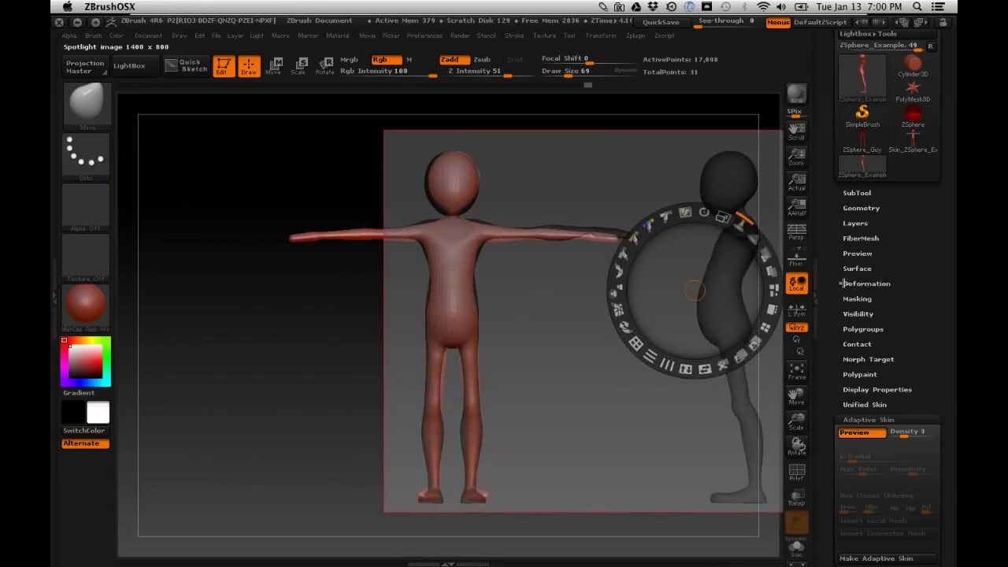
{"action": "left_click_drag", "start_coordinate": [657, 260], "coordinate": [662, 264]}
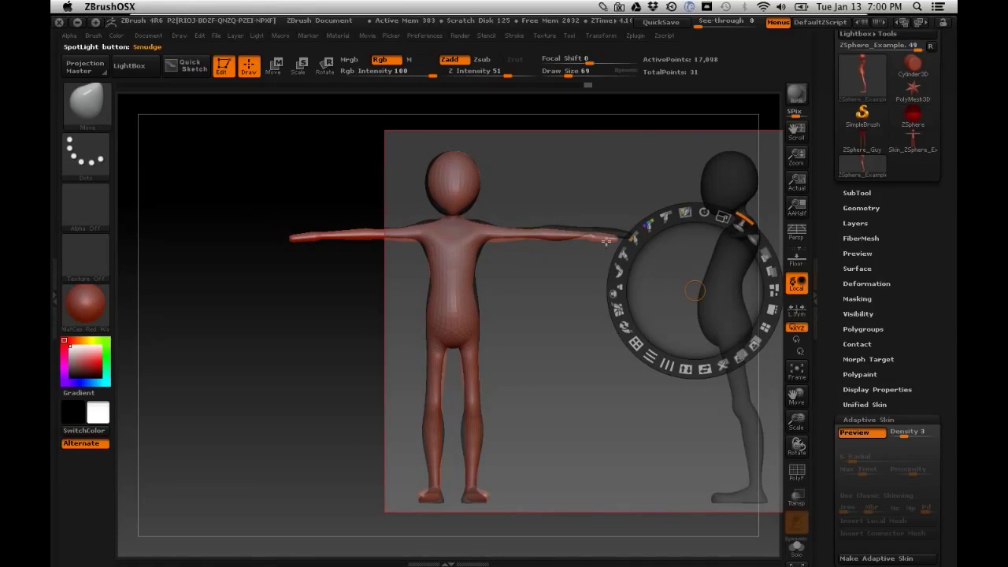
{"action": "key", "text": "z"}
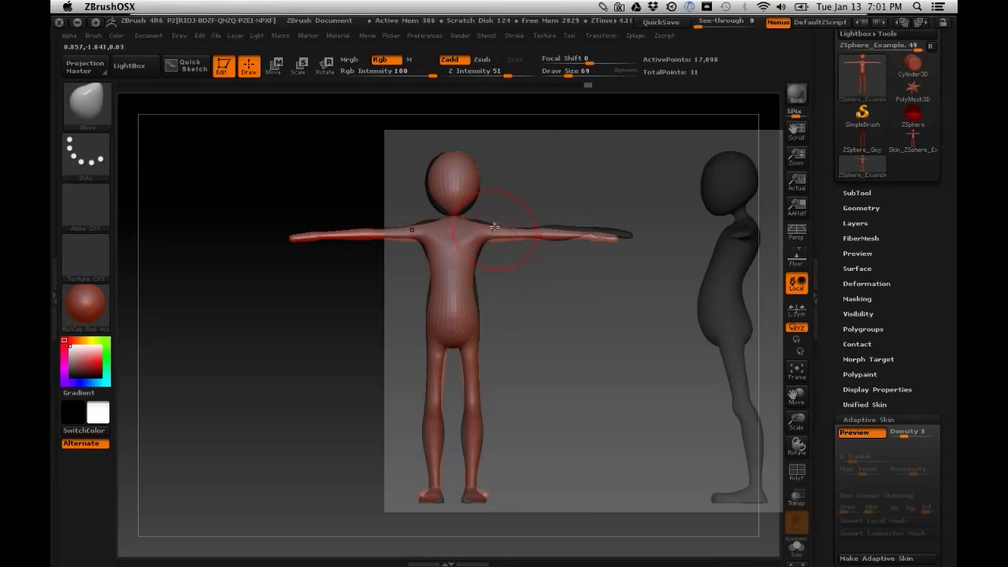
Step: Pull the arms and hands into line with the front reference using the Move brush at draw size 55
{"action": "key", "text": "space"}
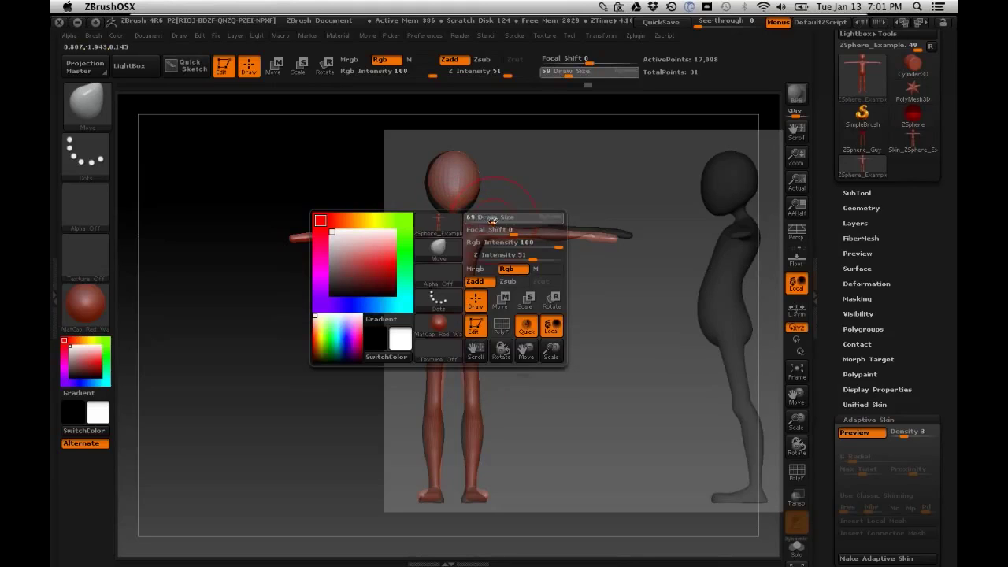
{"action": "left_click_drag", "start_coordinate": [487, 220], "coordinate": [522, 224]}
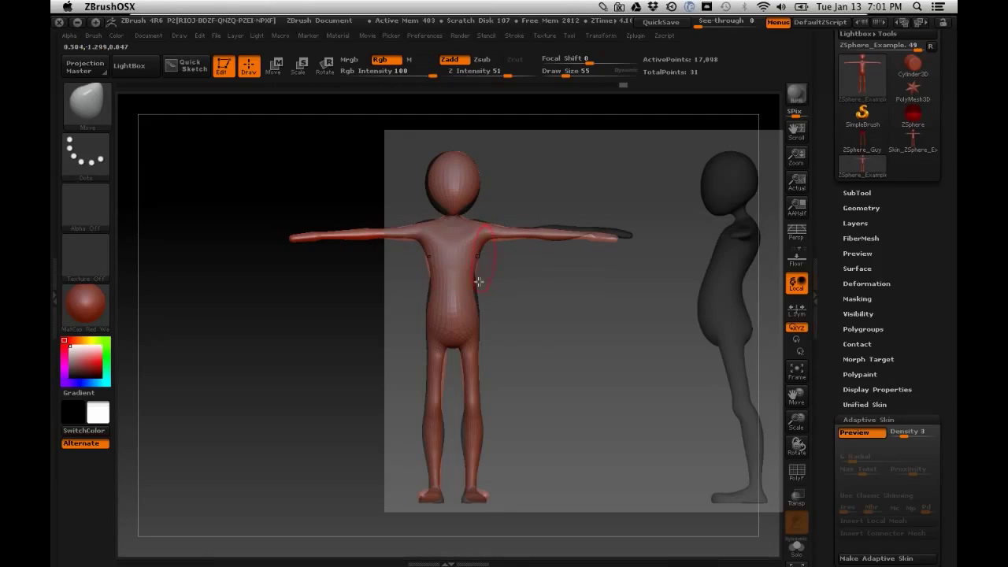
{"action": "key", "text": "shift"}
{"action": "mouse_move", "coordinate": [600, 234]}
{"action": "left_mouse_down"}
{"action": "mouse_move", "coordinate": [644, 234]}
{"action": "mouse_move", "coordinate": [598, 237]}
{"action": "mouse_move", "coordinate": [627, 232]}
{"action": "mouse_move", "coordinate": [558, 223]}
{"action": "left_mouse_up"}
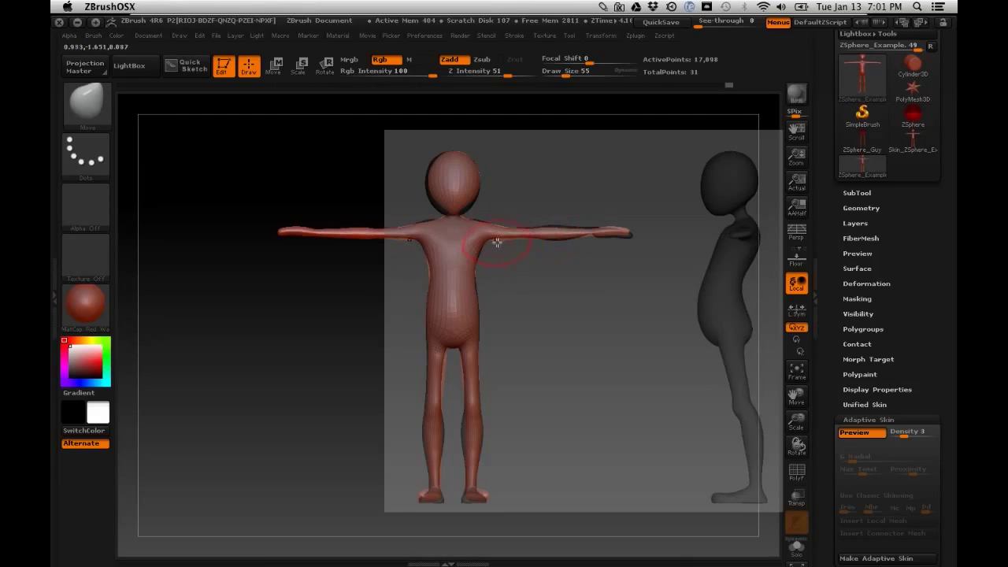
{"action": "key", "text": "shift"}
{"action": "left_click_drag", "start_coordinate": [507, 232], "coordinate": [513, 233], "text": "shift"}
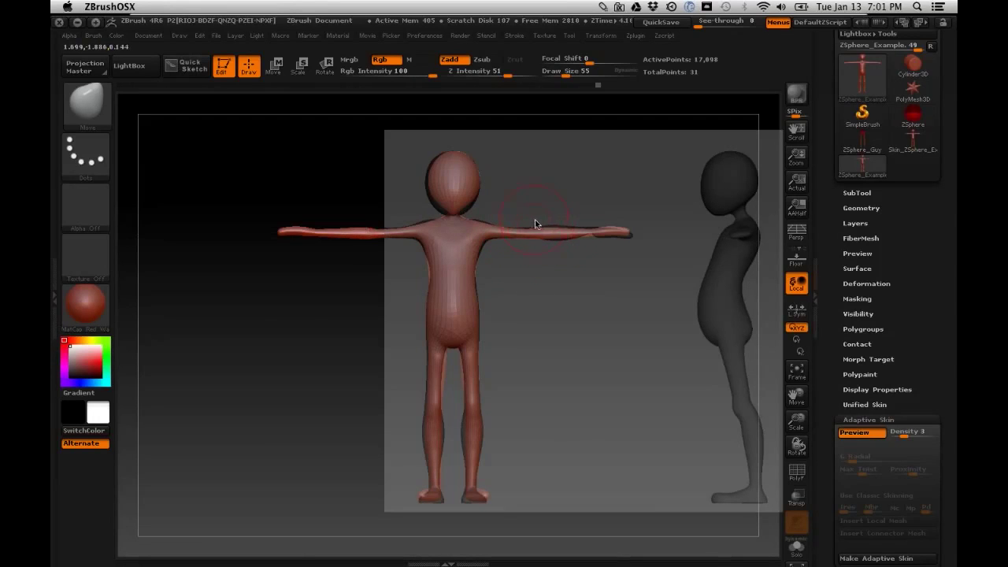
Step: Thicken the arms with the Inflat brush to fit the front reference
{"action": "key", "text": "b"}
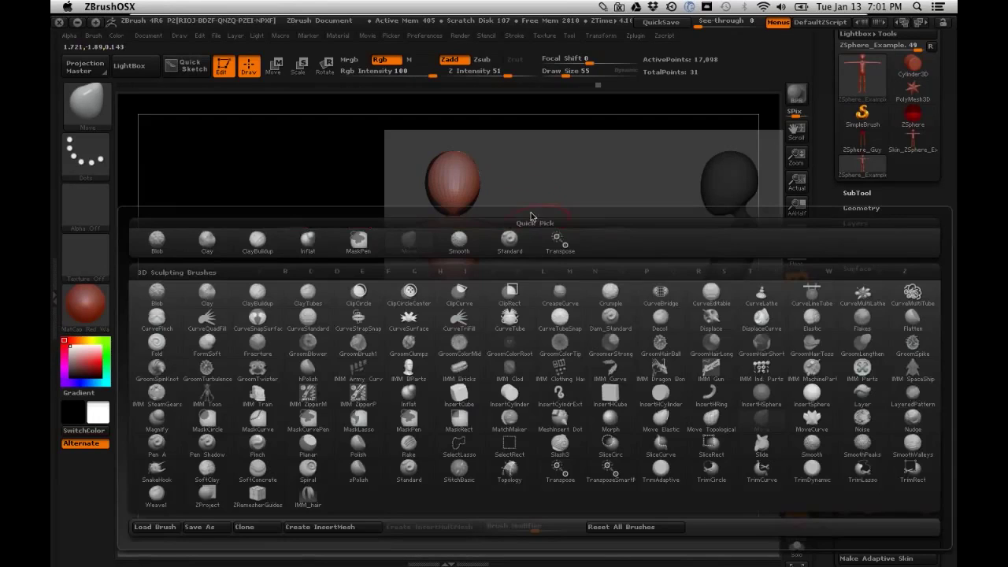
{"action": "left_click", "coordinate": [307, 245]}
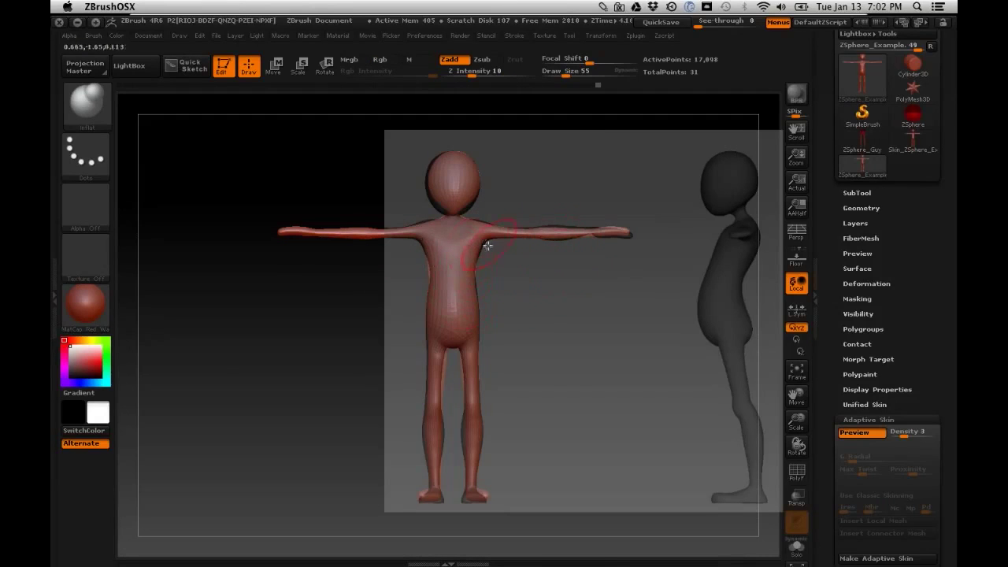
{"action": "key", "text": "shift"}
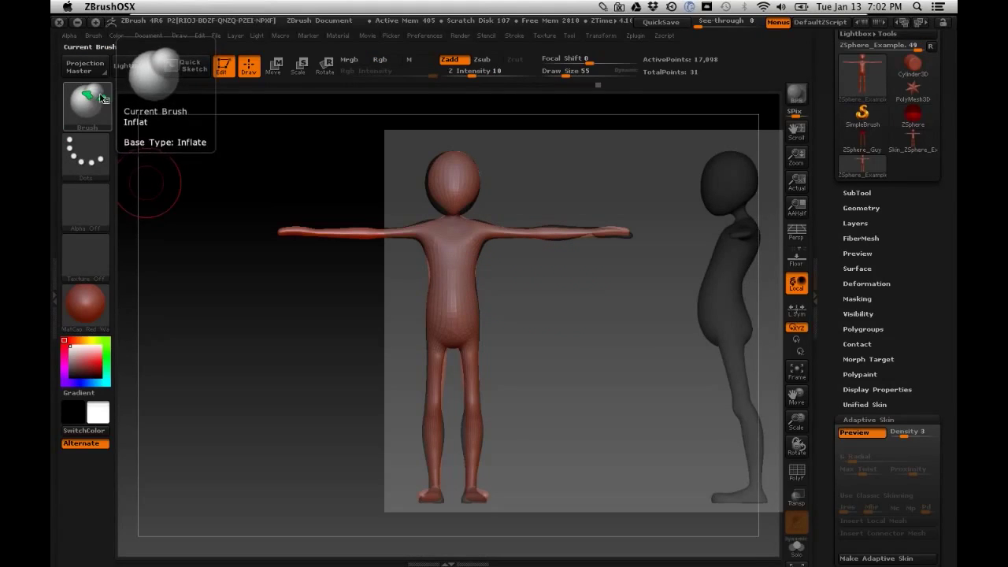
{"action": "mouse_move", "coordinate": [576, 238]}
{"action": "left_mouse_down"}
{"action": "mouse_move", "coordinate": [568, 227]}
{"action": "mouse_move", "coordinate": [551, 232]}
{"action": "mouse_move", "coordinate": [563, 243]}
{"action": "mouse_move", "coordinate": [578, 226]}
{"action": "mouse_move", "coordinate": [540, 226]}
{"action": "mouse_move", "coordinate": [571, 225]}
{"action": "mouse_move", "coordinate": [512, 236]}
{"action": "mouse_move", "coordinate": [532, 229]}
{"action": "mouse_move", "coordinate": [515, 225]}
{"action": "mouse_move", "coordinate": [504, 239]}
{"action": "left_mouse_up"}
{"action": "key", "text": "shift"}
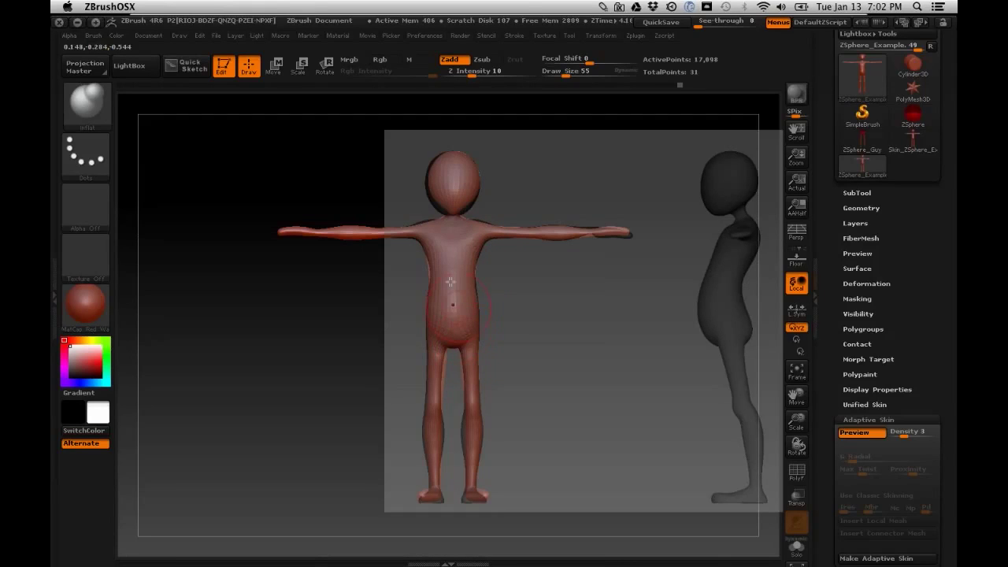
Step: Try bulging out the sides of the chest, and undo the stroke
{"action": "left_click_drag", "start_coordinate": [464, 257], "coordinate": [494, 268]}
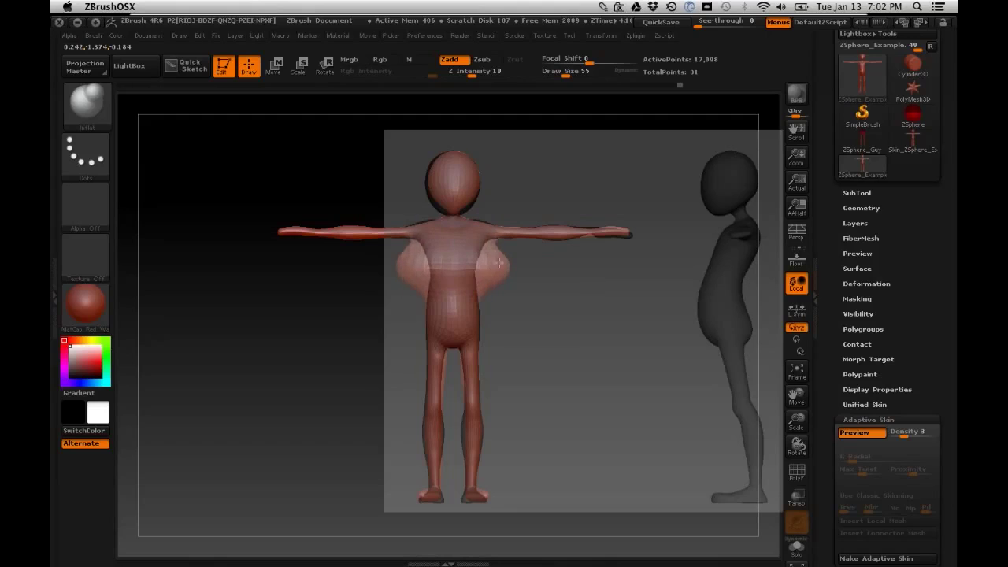
{"action": "key", "text": "ctrl+z"}
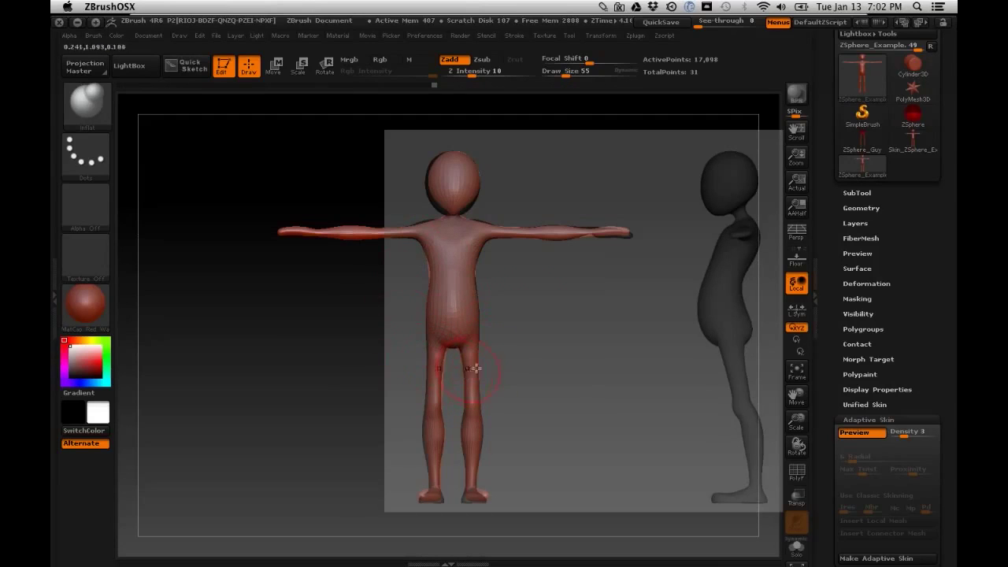
{"action": "key", "text": "ctrl"}
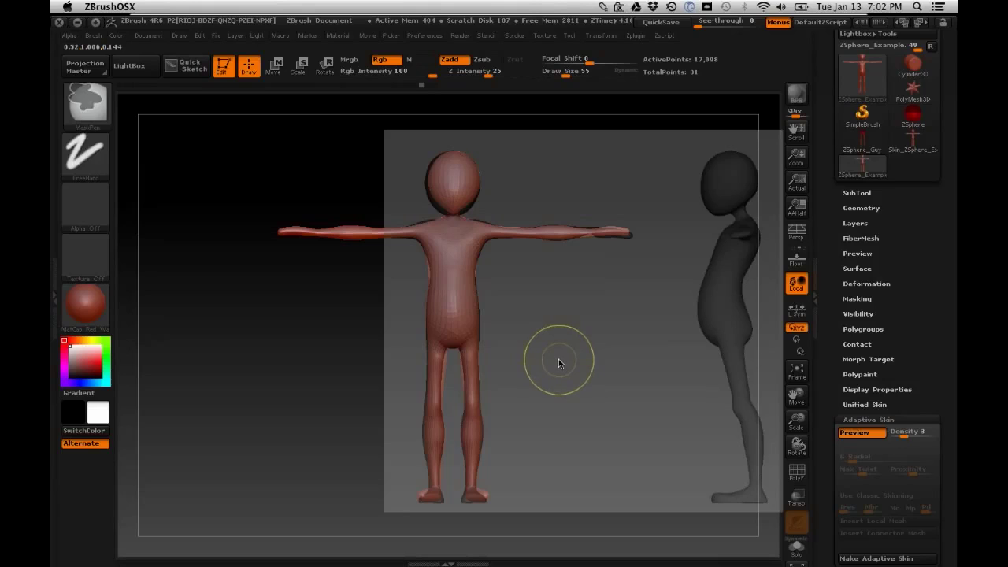
{"action": "key", "text": "ctrl"}
{"action": "mouse_move", "coordinate": [455, 347]}
{"action": "left_mouse_down"}
{"action": "mouse_move", "coordinate": [457, 399]}
{"action": "mouse_move", "coordinate": [483, 396]}
{"action": "left_mouse_up"}
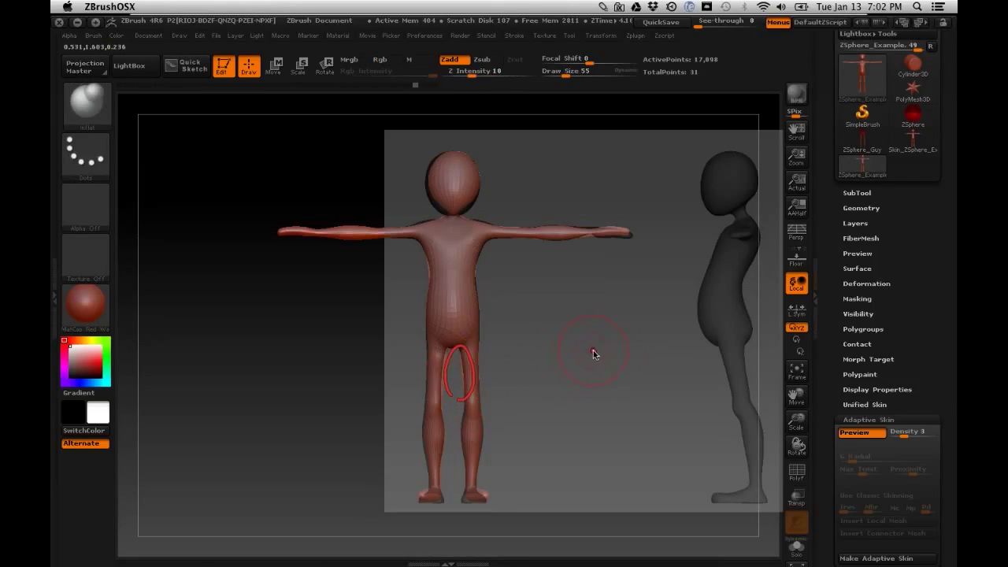
{"action": "left_click_drag", "start_coordinate": [487, 339], "coordinate": [484, 363]}
{"action": "key", "text": "ctrl"}
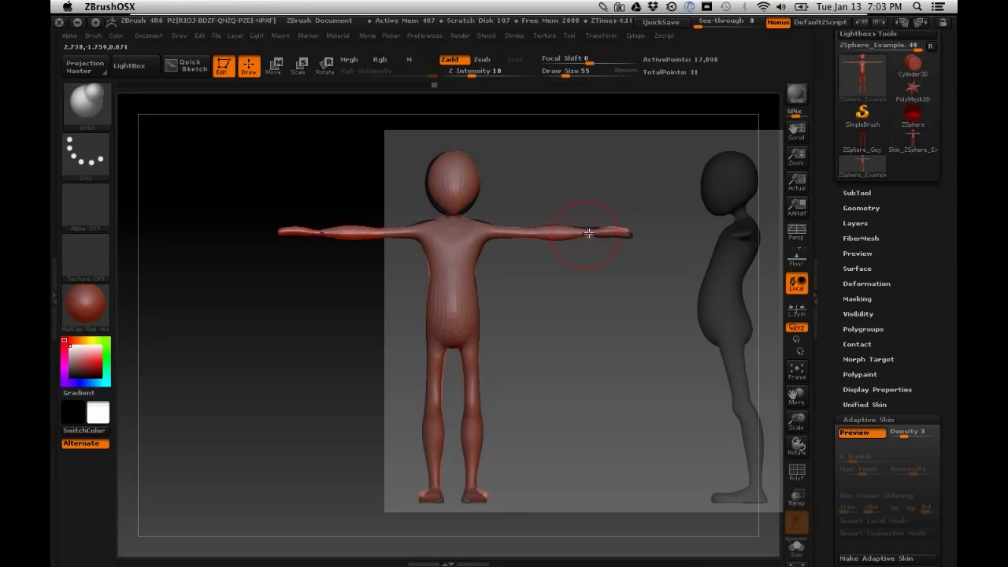
Step: Adjust the hands with the Move brush to follow the front reference
{"action": "key", "text": "b"}
{"action": "key", "text": "m"}
{"action": "key", "text": "v"}
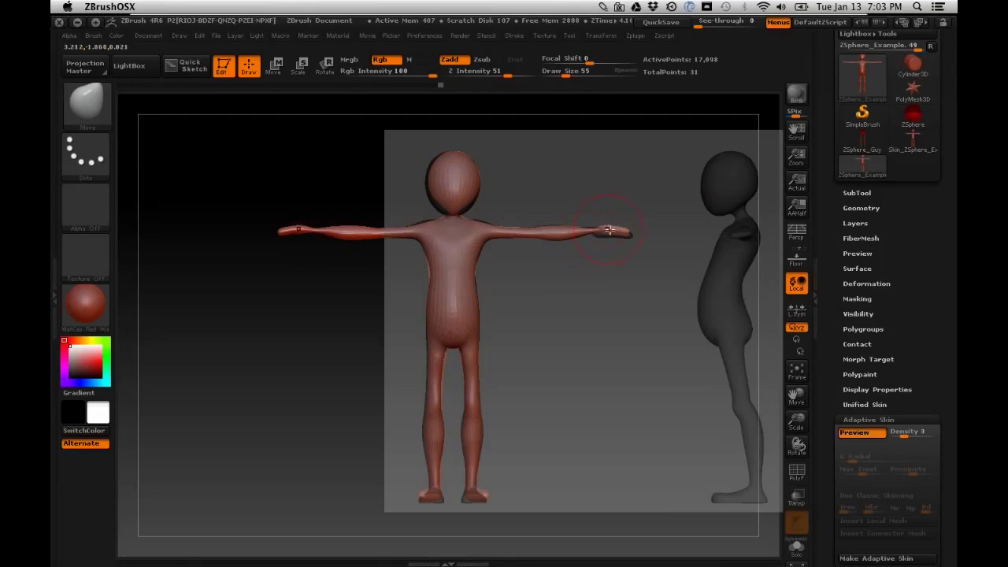
{"action": "left_click_drag", "start_coordinate": [623, 234], "coordinate": [621, 237]}
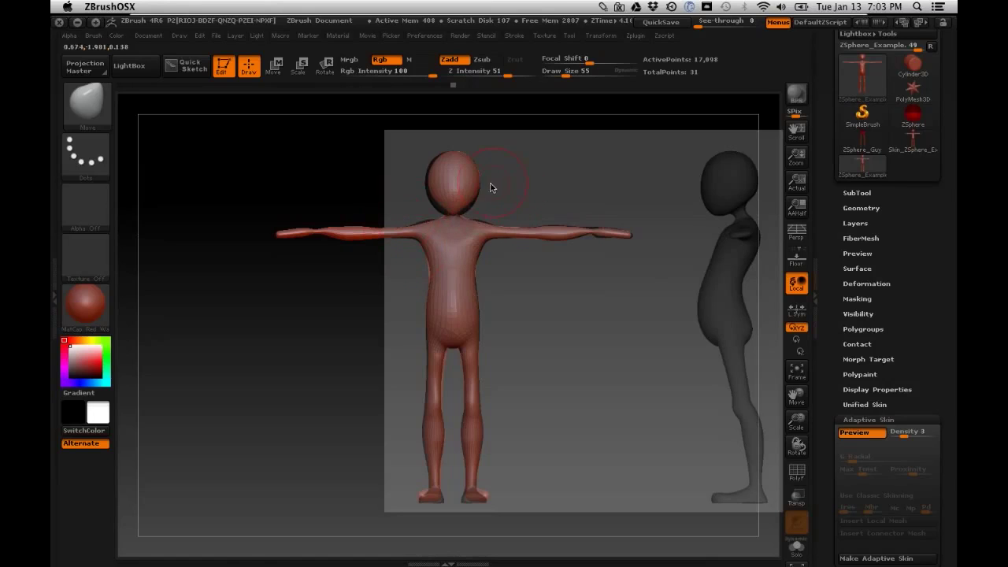
{"action": "left_click_drag", "start_coordinate": [644, 298], "coordinate": [633, 323], "text": "shift"}
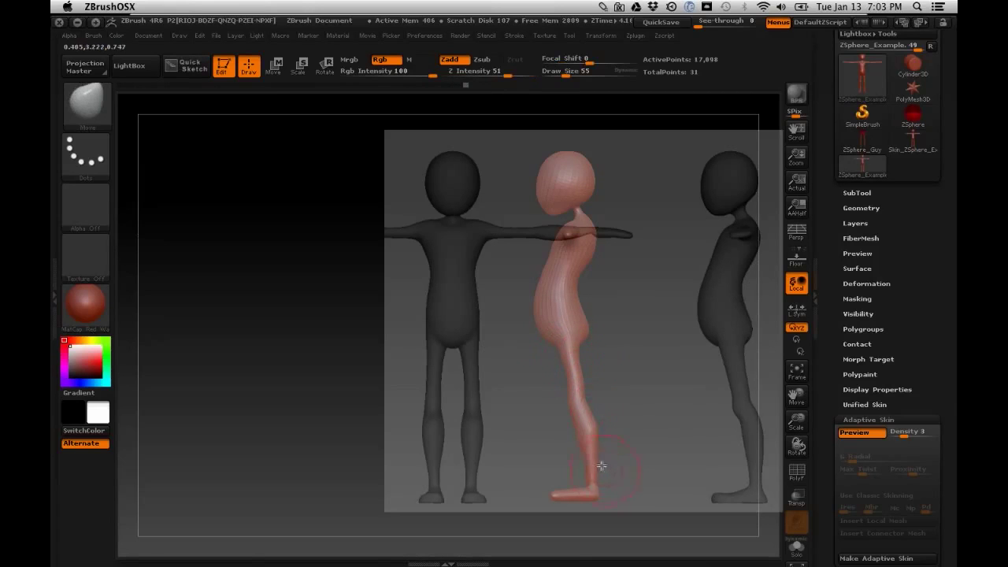
{"action": "left_click_drag", "start_coordinate": [488, 371], "coordinate": [568, 335]}
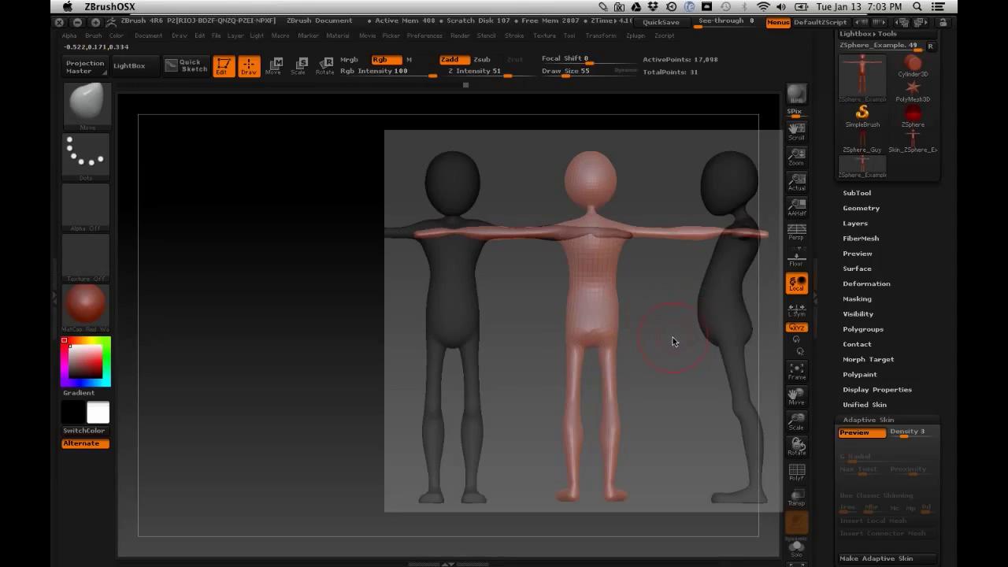
{"action": "left_click_drag", "start_coordinate": [672, 334], "coordinate": [599, 344]}
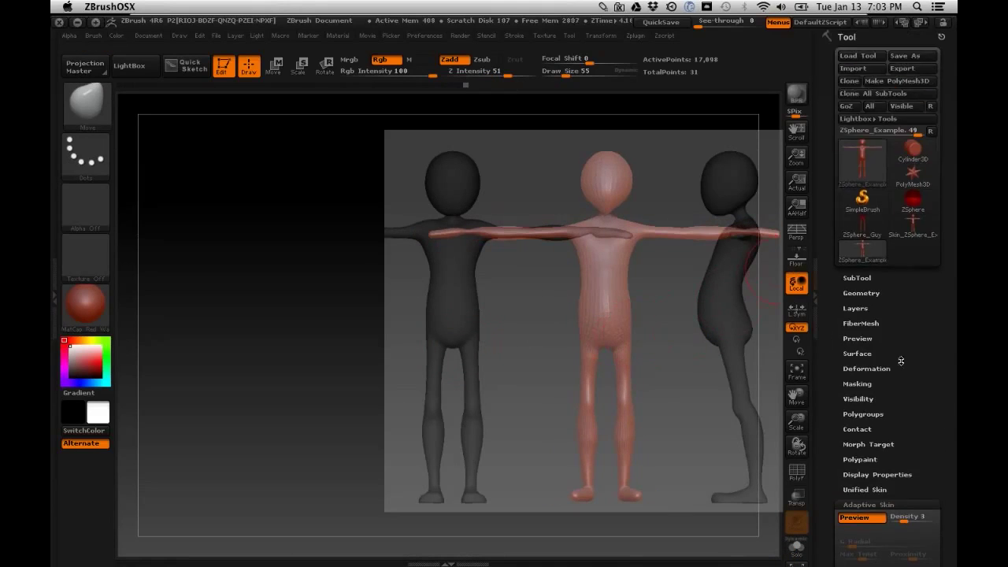
Step: Save the tool to the Desktop as ZSphereBuild_Adapt1 in ZTool format
{"action": "left_click", "coordinate": [902, 56]}
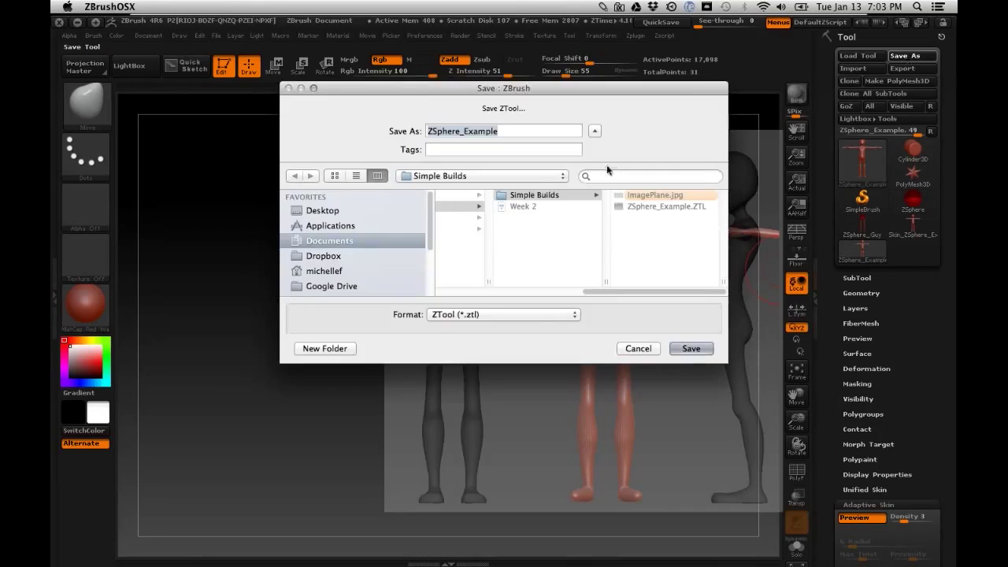
{"action": "left_click", "coordinate": [359, 211]}
{"action": "left_click", "coordinate": [524, 130]}
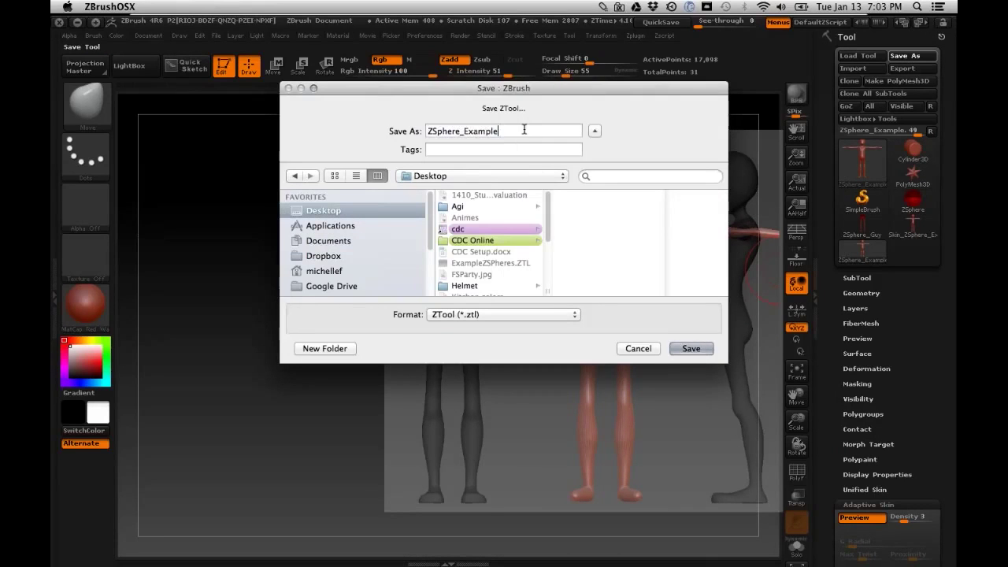
{"action": "key", "text": "BackSpace"}
{"action": "key", "text": "BackSpace"}
{"action": "key", "text": "BackSpace"}
{"action": "key", "text": "BackSpace"}
{"action": "key", "text": "BackSpace"}
{"action": "key", "text": "BackSpace"}
{"action": "key", "text": "BackSpace"}
{"action": "key", "text": "BackSpace"}
{"action": "key", "text": "BackSpace"}
{"action": "key", "text": "BackSpace"}
{"action": "key", "text": "BackSpace"}
{"action": "type", "text": "ereBuild_Adapt1"}
{"action": "left_click", "coordinate": [691, 348]}
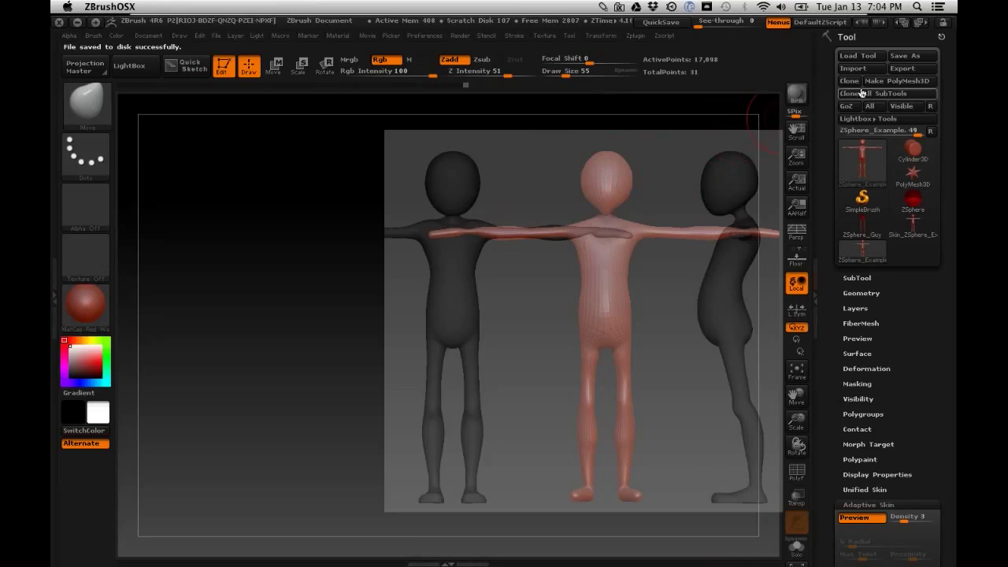
Step: Export the mesh to the Desktop in OBJ format as ZSphereBuild_Adapt1
{"action": "left_click", "coordinate": [902, 69]}
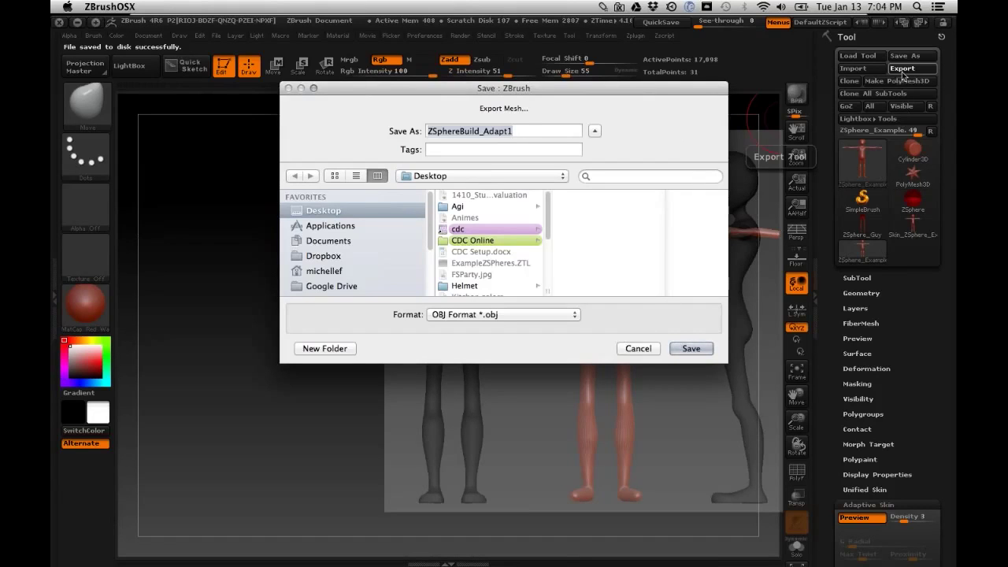
{"action": "left_click", "coordinate": [528, 130]}
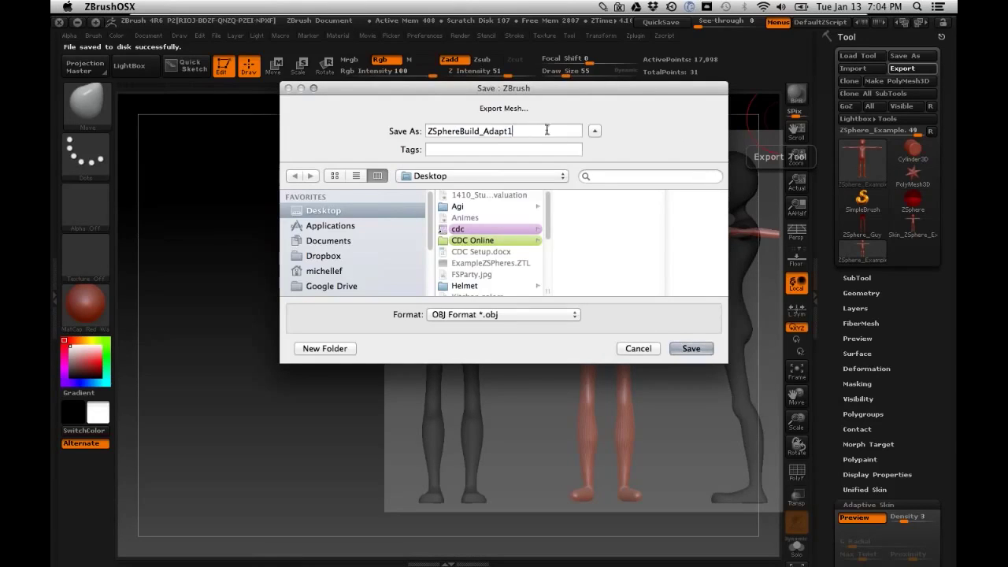
{"action": "left_click", "coordinate": [696, 351]}
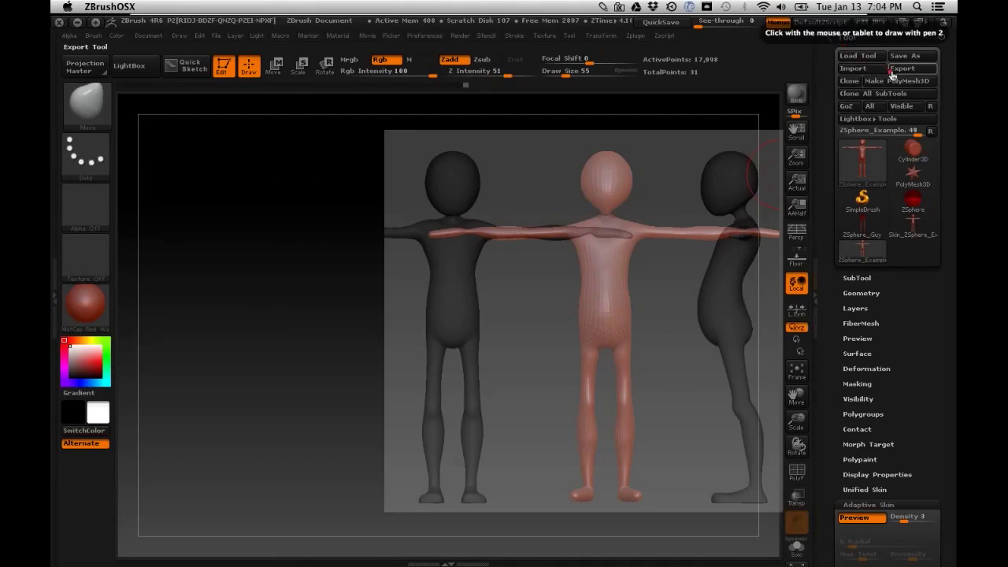
{"action": "mouse_move", "coordinate": [938, 75]}
{"action": "left_mouse_down"}
{"action": "mouse_move", "coordinate": [909, 62]}
{"action": "mouse_move", "coordinate": [889, 74]}
{"action": "left_mouse_up"}
{"action": "mouse_move", "coordinate": [927, 207]}
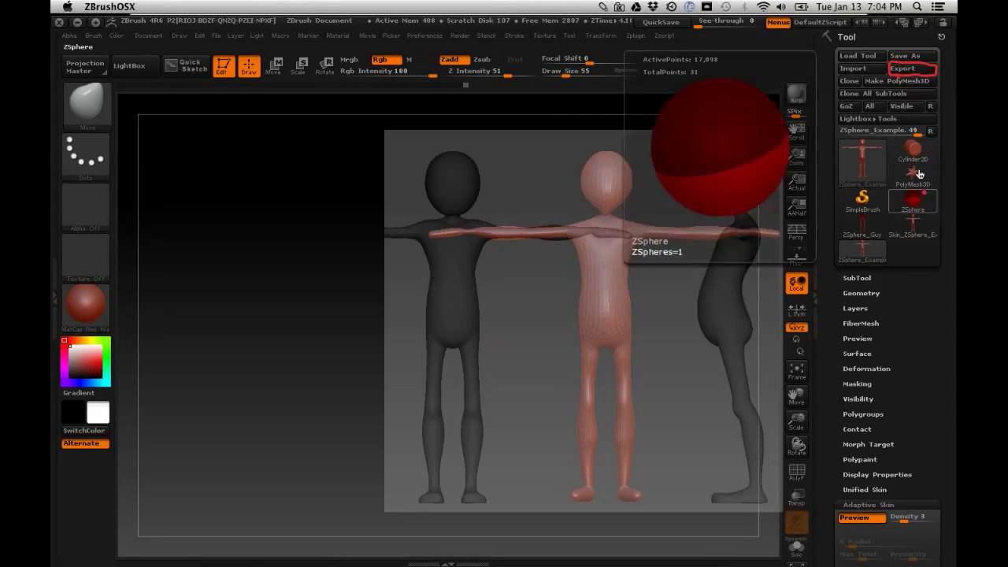
{"action": "mouse_move", "coordinate": [863, 69]}
{"action": "left_mouse_down"}
{"action": "mouse_move", "coordinate": [887, 66]}
{"action": "mouse_move", "coordinate": [841, 63]}
{"action": "mouse_move", "coordinate": [851, 74]}
{"action": "left_mouse_up"}
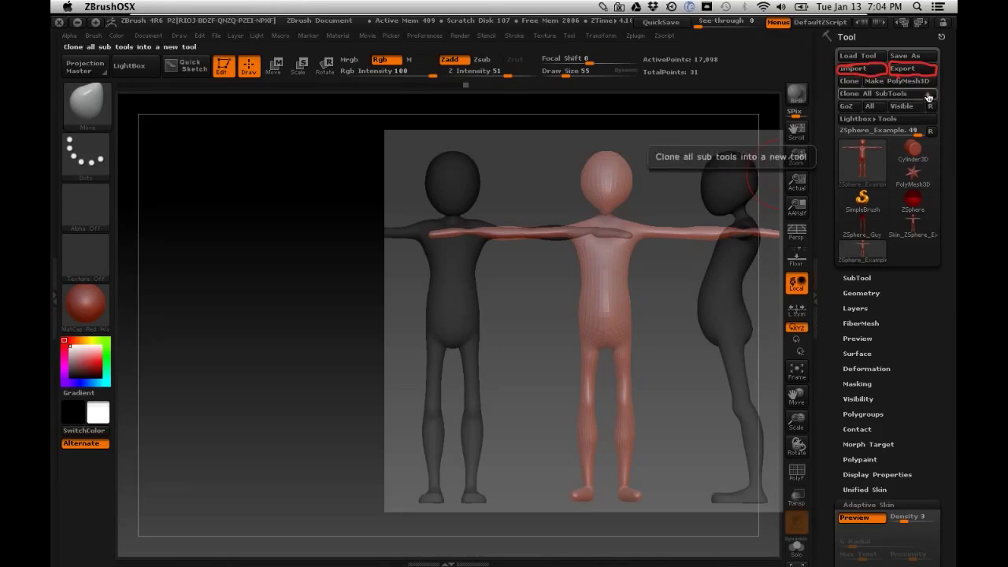
{"action": "key", "text": "3"}
{"action": "mouse_move", "coordinate": [900, 49]}
{"action": "left_mouse_down"}
{"action": "mouse_move", "coordinate": [936, 59]}
{"action": "mouse_move", "coordinate": [906, 64]}
{"action": "mouse_move", "coordinate": [898, 51]}
{"action": "left_mouse_up"}
{"action": "key", "text": "ctrl"}
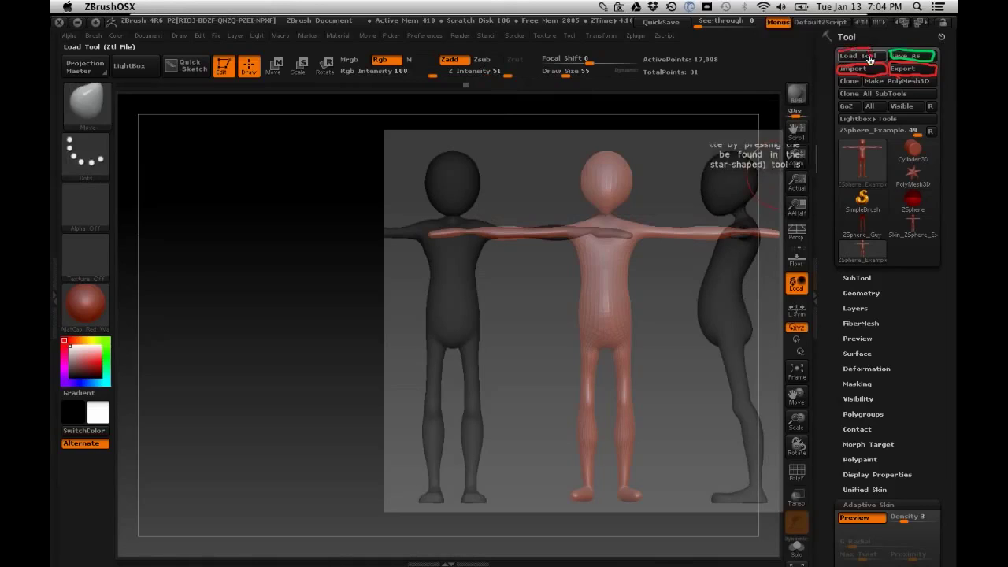
{"action": "key", "text": "ctrl"}
{"action": "mouse_move", "coordinate": [881, 55]}
{"action": "left_mouse_down"}
{"action": "mouse_move", "coordinate": [866, 70]}
{"action": "mouse_move", "coordinate": [837, 62]}
{"action": "mouse_move", "coordinate": [841, 52]}
{"action": "left_mouse_up"}
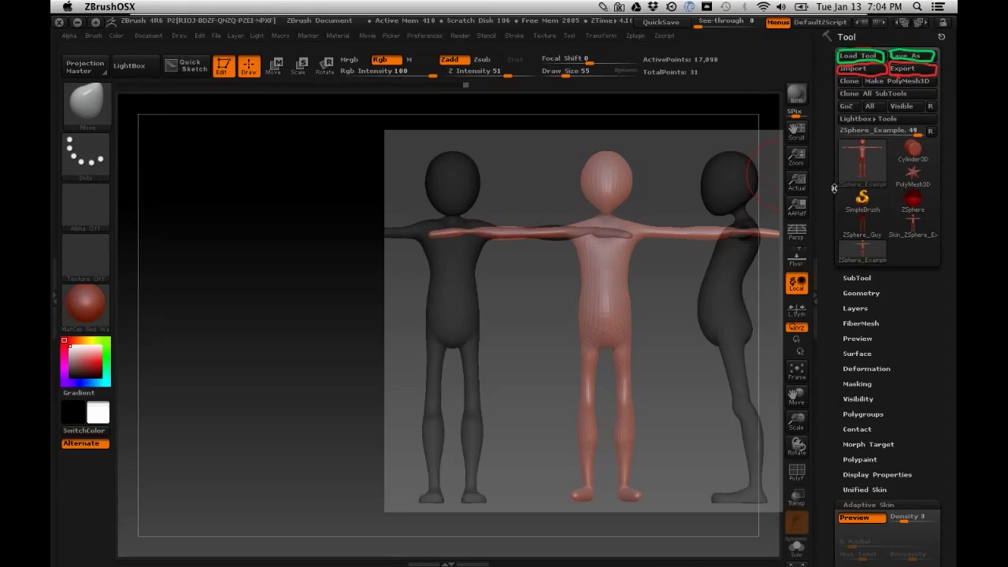
{"action": "mouse_move", "coordinate": [843, 182]}
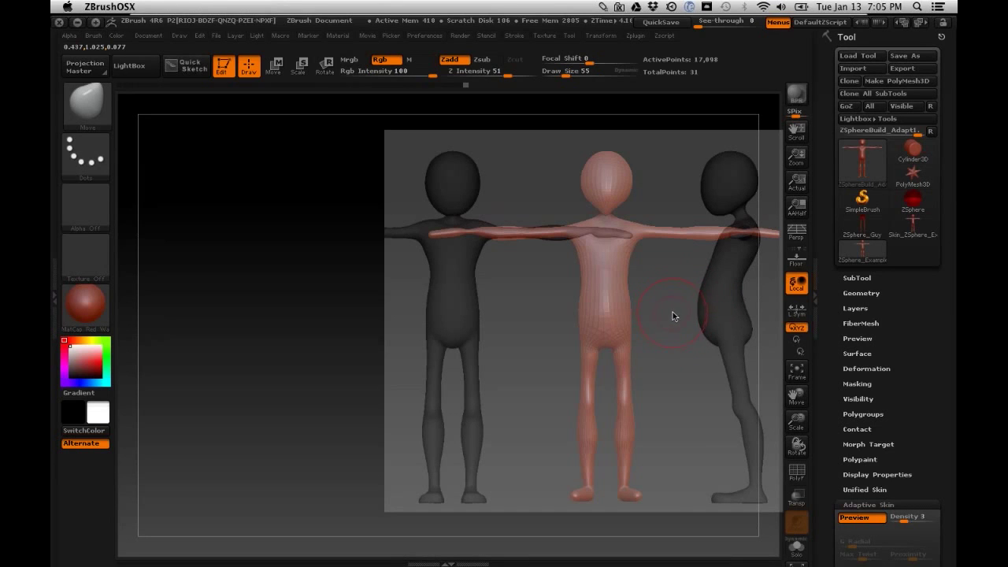
Step: Examine the figure against the front reference from straight-on and slightly rotated views
{"action": "mouse_move", "coordinate": [683, 312]}
{"action": "left_mouse_down", "text": "alt"}
{"action": "mouse_move", "coordinate": [642, 311]}
{"action": "mouse_move", "coordinate": [572, 344]}
{"action": "mouse_move", "coordinate": [572, 313]}
{"action": "mouse_move", "coordinate": [546, 321]}
{"action": "mouse_move", "coordinate": [559, 306]}
{"action": "mouse_move", "coordinate": [405, 286]}
{"action": "mouse_move", "coordinate": [783, 315]}
{"action": "mouse_move", "coordinate": [326, 323]}
{"action": "mouse_move", "coordinate": [720, 315]}
{"action": "mouse_move", "coordinate": [425, 312]}
{"action": "mouse_move", "coordinate": [695, 313]}
{"action": "mouse_move", "coordinate": [512, 324]}
{"action": "mouse_move", "coordinate": [534, 312]}
{"action": "mouse_move", "coordinate": [465, 328]}
{"action": "mouse_move", "coordinate": [536, 315]}
{"action": "left_mouse_up", "text": "alt"}
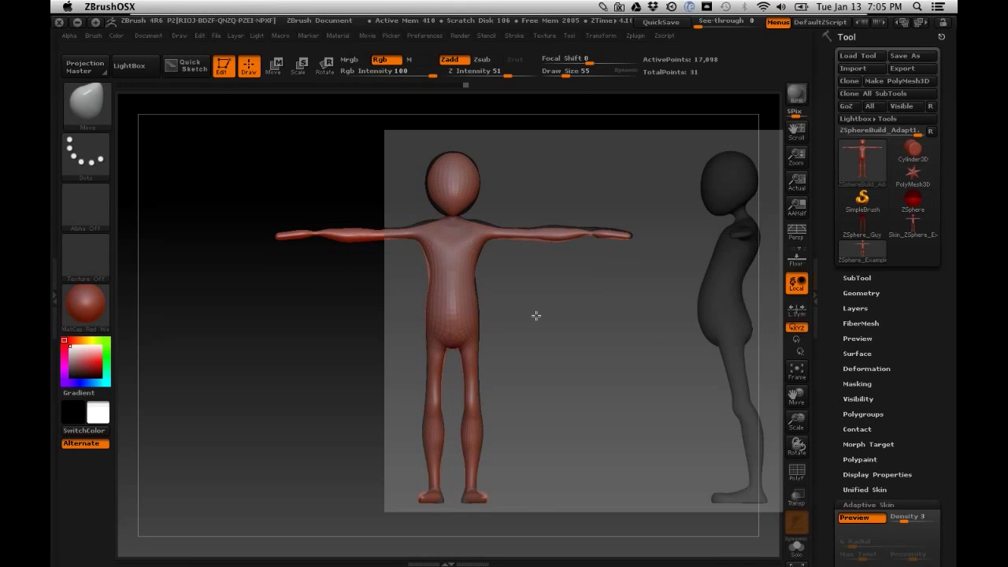
{"action": "key", "text": "ctrl+z"}
{"action": "mouse_move", "coordinate": [535, 315]}
{"action": "left_mouse_down", "text": "alt"}
{"action": "mouse_move", "coordinate": [536, 266]}
{"action": "mouse_move", "coordinate": [556, 434]}
{"action": "mouse_move", "coordinate": [567, 401]}
{"action": "mouse_move", "coordinate": [560, 413]}
{"action": "mouse_move", "coordinate": [580, 472]}
{"action": "mouse_move", "coordinate": [560, 401]}
{"action": "mouse_move", "coordinate": [573, 443]}
{"action": "mouse_move", "coordinate": [531, 420]}
{"action": "mouse_move", "coordinate": [407, 432]}
{"action": "mouse_move", "coordinate": [556, 417]}
{"action": "mouse_move", "coordinate": [557, 400]}
{"action": "mouse_move", "coordinate": [575, 402]}
{"action": "left_mouse_up", "text": "alt"}
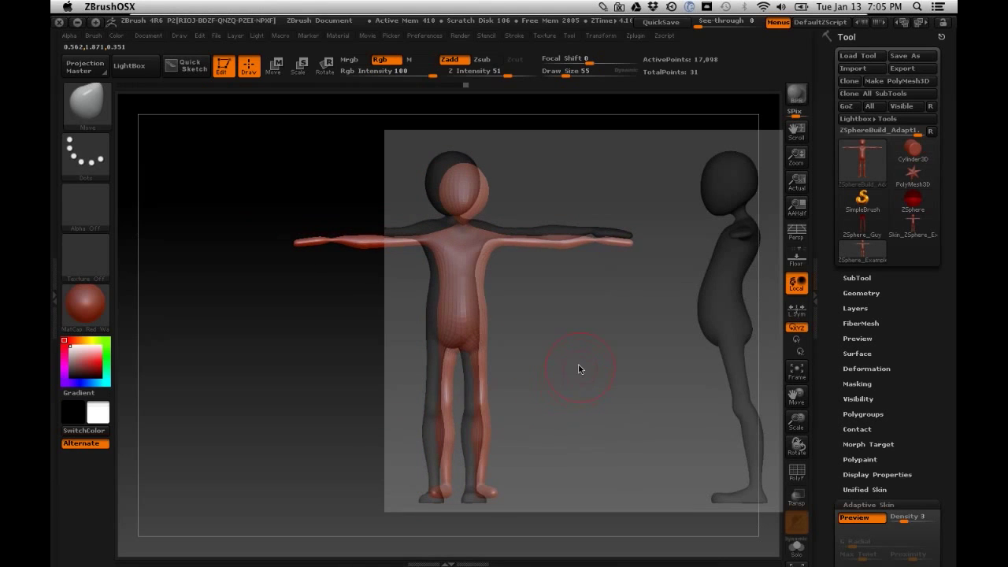
{"action": "left_click_drag", "start_coordinate": [581, 354], "coordinate": [609, 354], "text": "alt"}
{"action": "mouse_move", "coordinate": [804, 386]}
{"action": "left_mouse_down"}
{"action": "mouse_move", "coordinate": [811, 456]}
{"action": "mouse_move", "coordinate": [825, 433]}
{"action": "mouse_move", "coordinate": [776, 387]}
{"action": "mouse_move", "coordinate": [779, 395]}
{"action": "mouse_move", "coordinate": [778, 371]}
{"action": "mouse_move", "coordinate": [788, 403]}
{"action": "mouse_move", "coordinate": [711, 409]}
{"action": "mouse_move", "coordinate": [809, 391]}
{"action": "mouse_move", "coordinate": [826, 399]}
{"action": "mouse_move", "coordinate": [779, 386]}
{"action": "mouse_move", "coordinate": [804, 388]}
{"action": "mouse_move", "coordinate": [796, 458]}
{"action": "mouse_move", "coordinate": [821, 398]}
{"action": "left_mouse_up"}
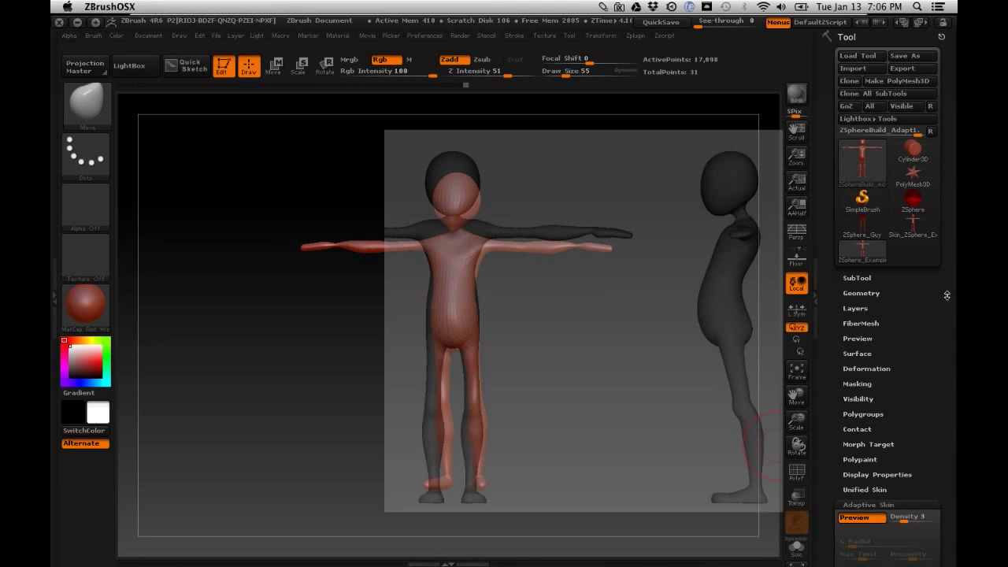
{"action": "left_click_drag", "start_coordinate": [651, 386], "coordinate": [659, 385]}
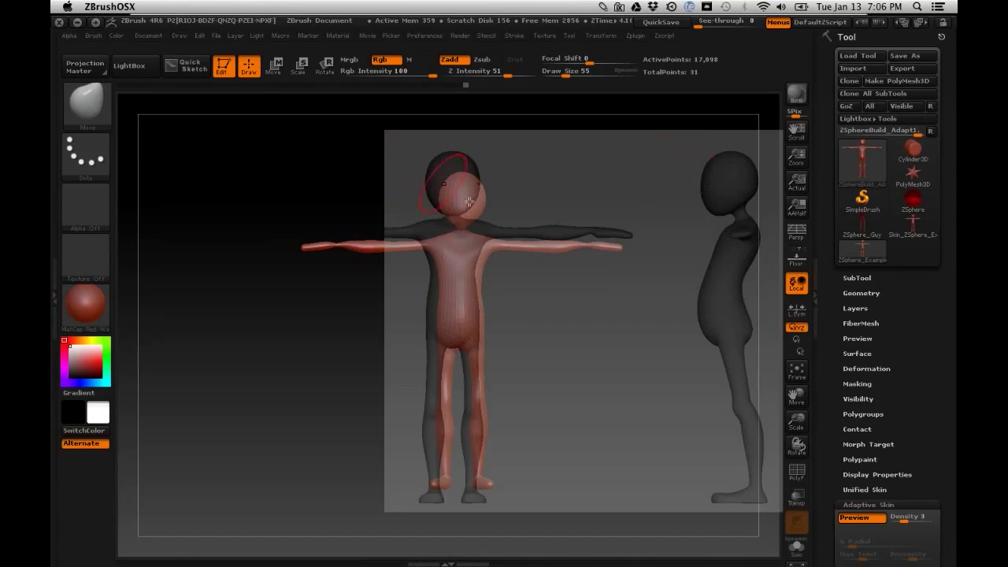
{"action": "left_click_drag", "start_coordinate": [555, 203], "coordinate": [739, 165]}
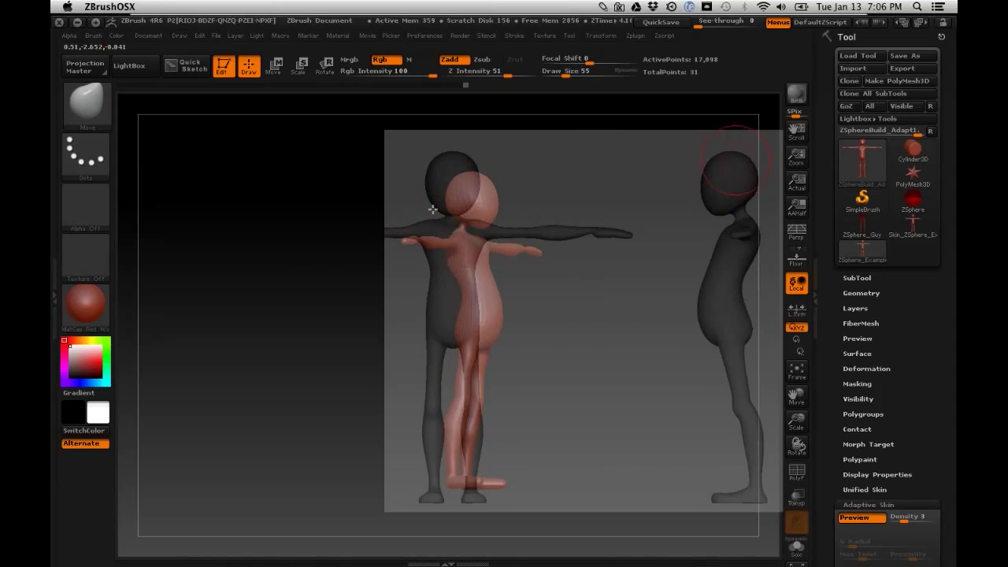
{"action": "mouse_move", "coordinate": [578, 315]}
{"action": "left_mouse_down"}
{"action": "mouse_move", "coordinate": [570, 310]}
{"action": "mouse_move", "coordinate": [577, 314]}
{"action": "left_mouse_up"}
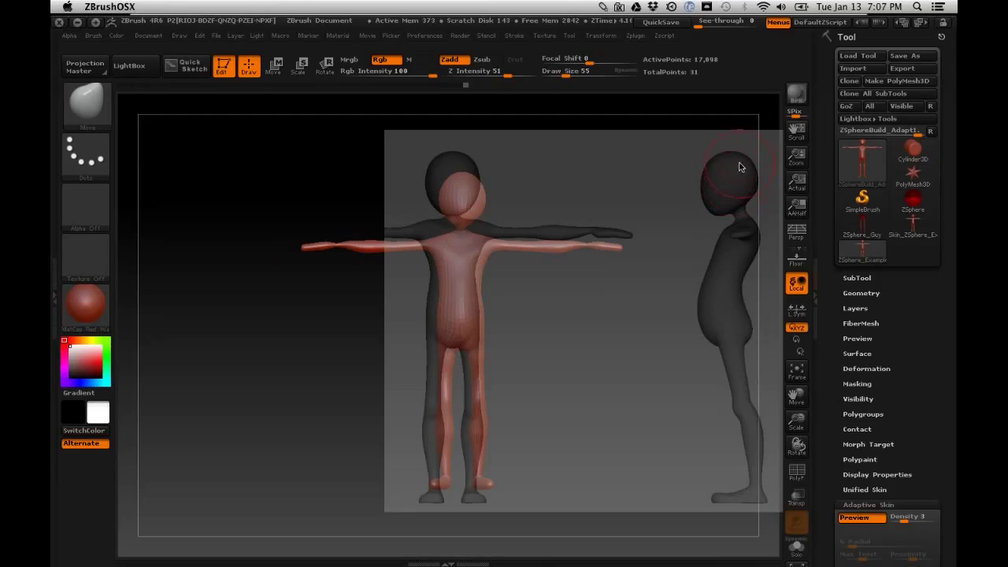
Step: Bring up the mesh export settings in OBJ format, and cancel without exporting
{"action": "left_click", "coordinate": [903, 69]}
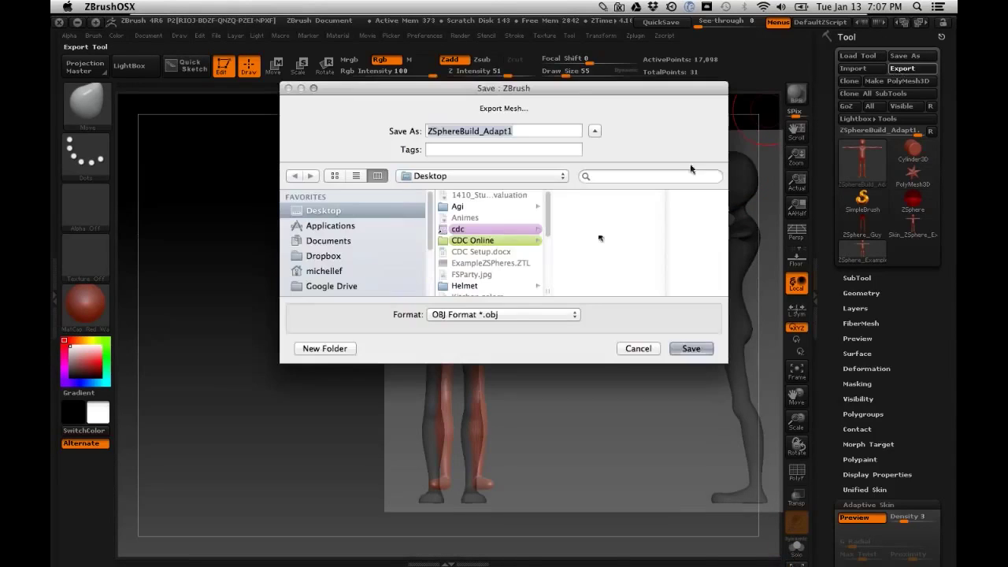
{"action": "left_click", "coordinate": [639, 348]}
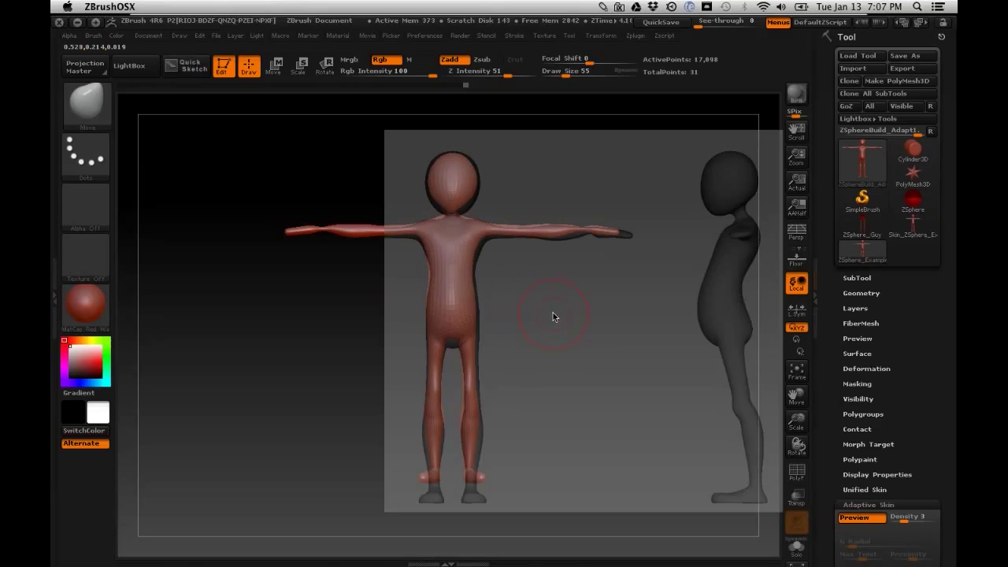
Step: Shift the Spotlight reference image sideways so its side view sits near the middle of the canvas, and leave Spotlight editing
{"action": "key", "text": "shift+z"}
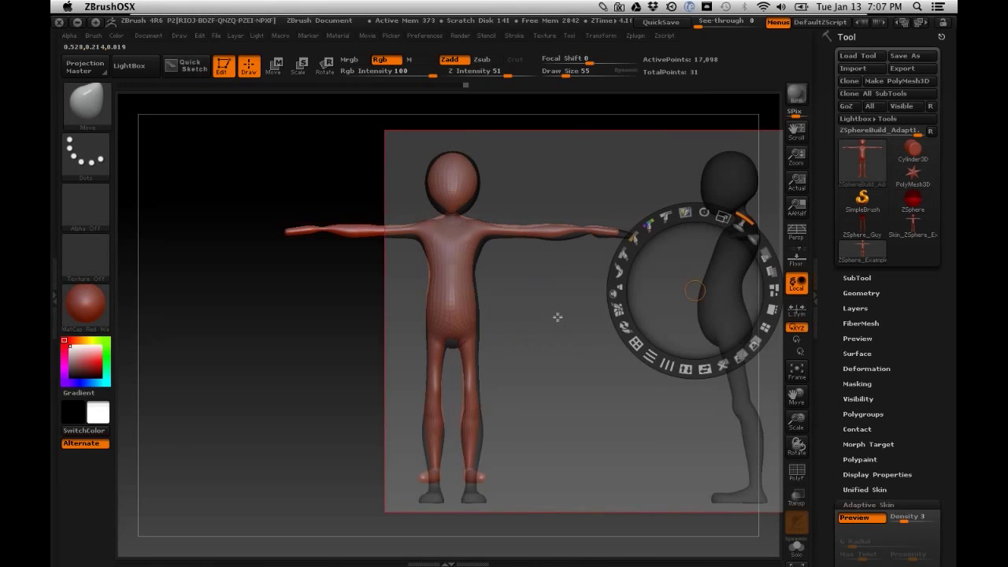
{"action": "left_click_drag", "start_coordinate": [678, 292], "coordinate": [466, 286]}
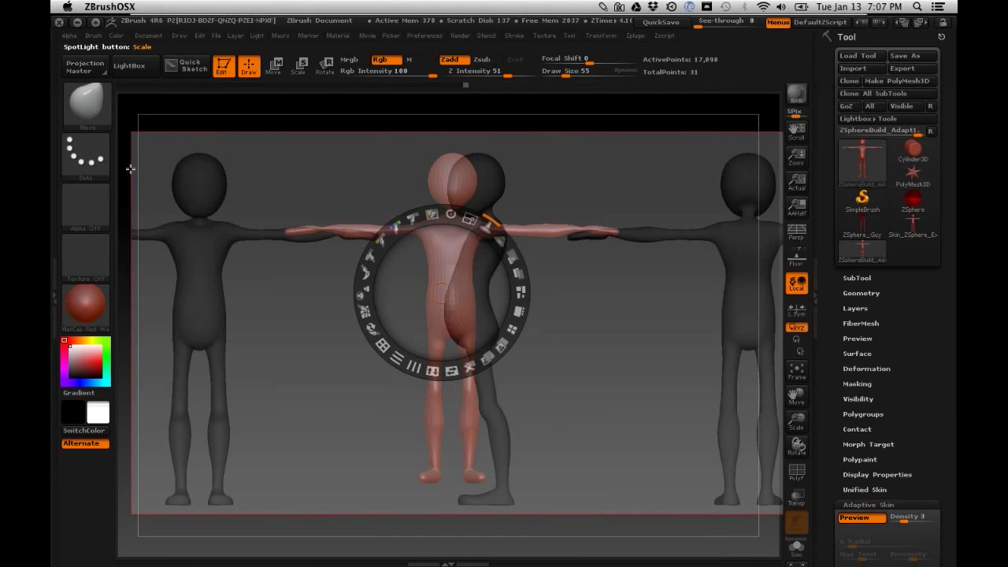
{"action": "left_click", "coordinate": [540, 280]}
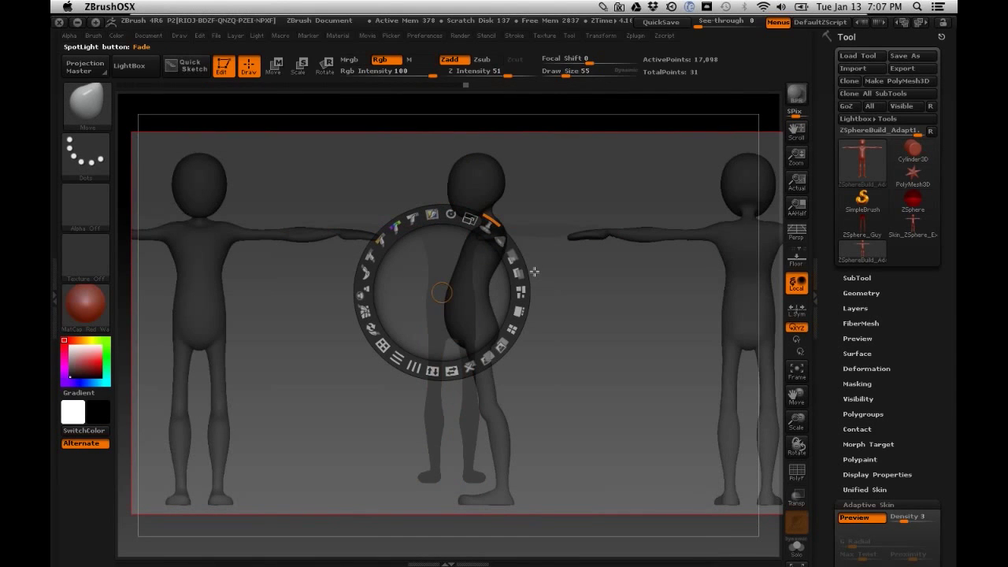
{"action": "key", "text": "z"}
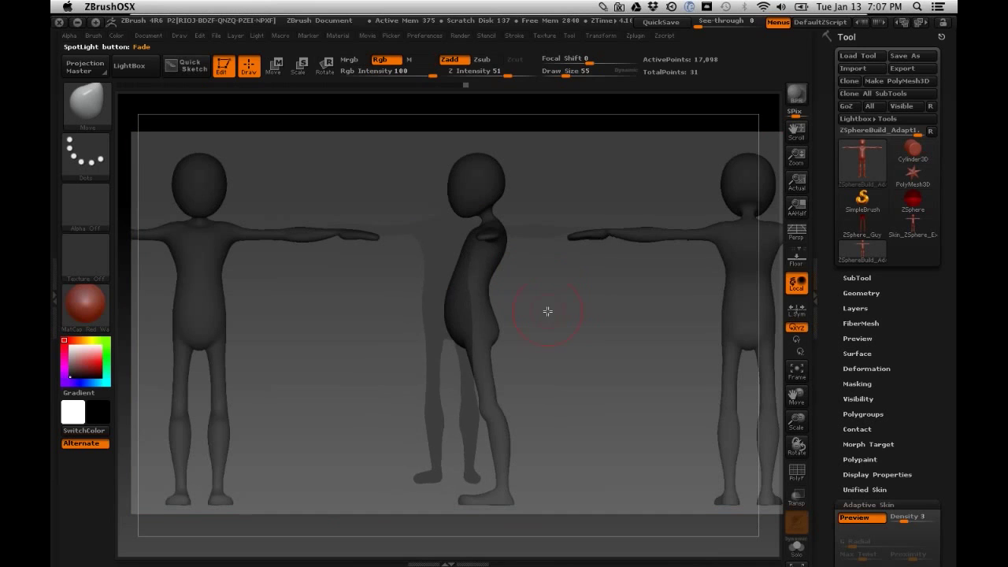
{"action": "key", "text": "shift+z"}
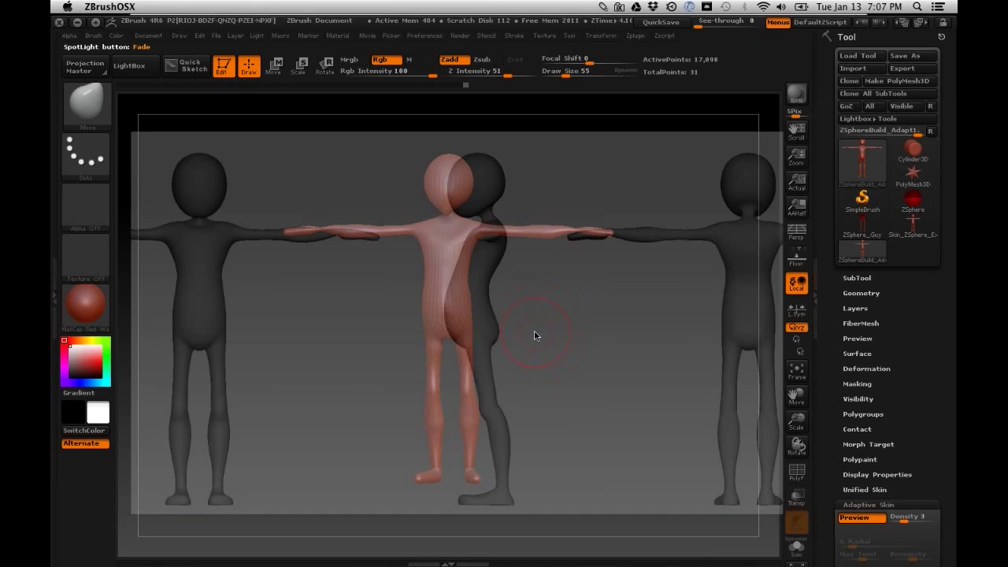
Step: Select the Move brush from the 3D sculpting brushes
{"action": "key", "text": "b"}
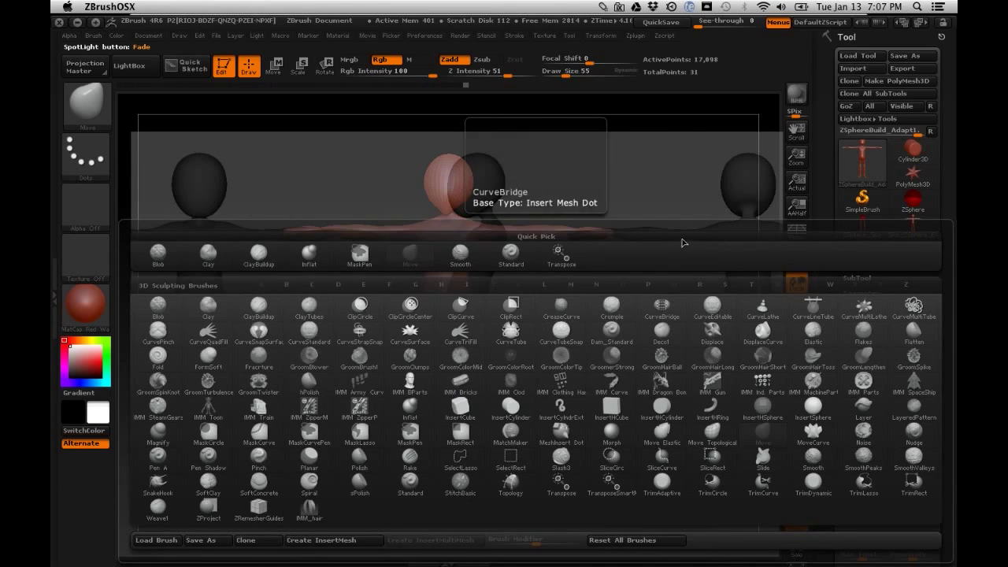
{"action": "key", "text": "b"}
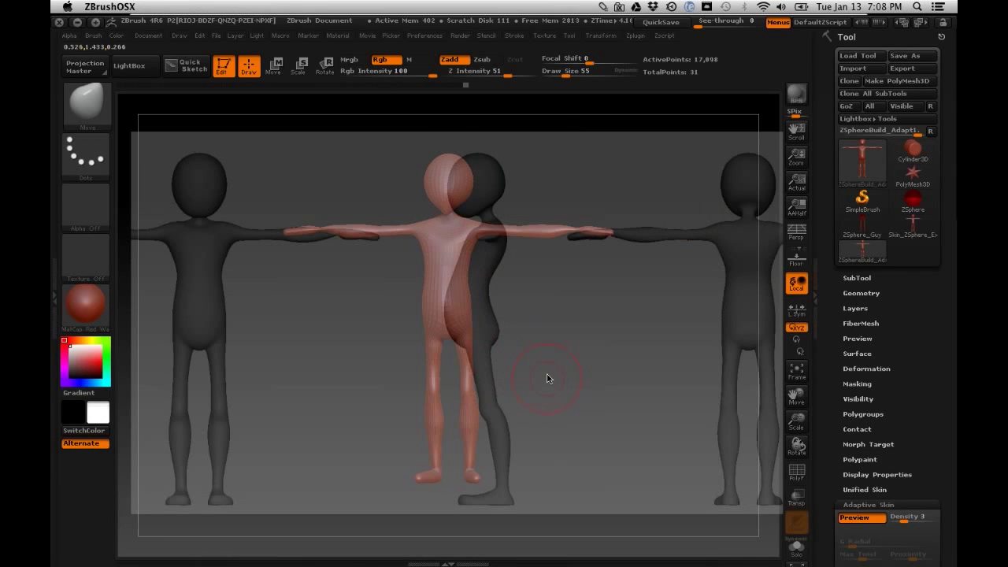
{"action": "key", "text": "b"}
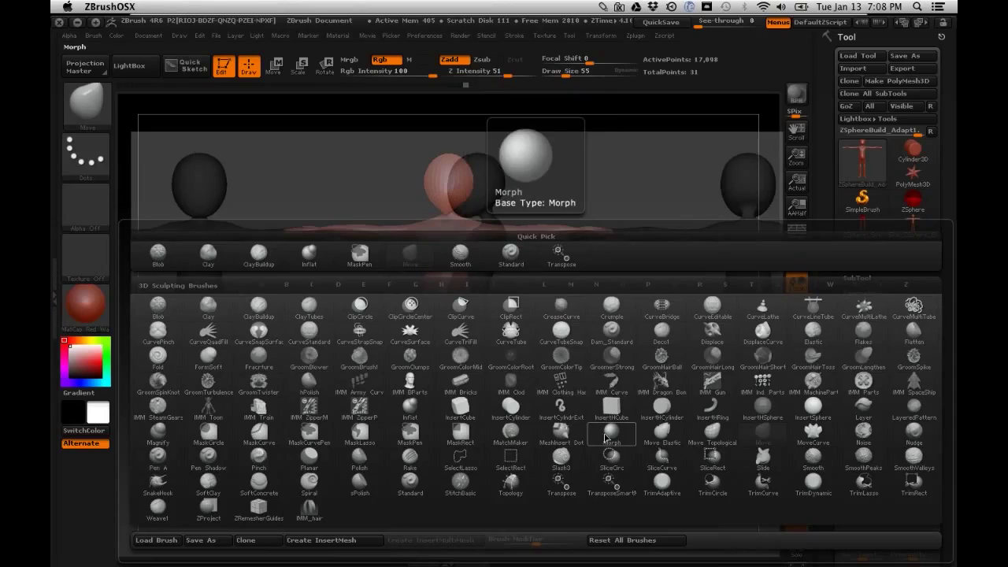
{"action": "key", "text": "m"}
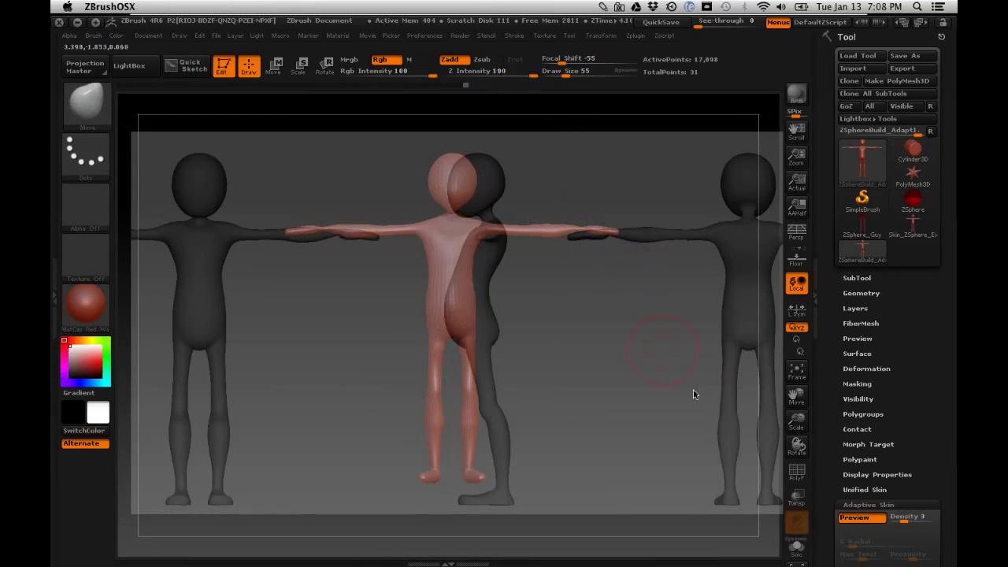
Step: Filter the sculpting brushes by the letter I and select the Inflat brush
{"action": "key", "text": "b"}
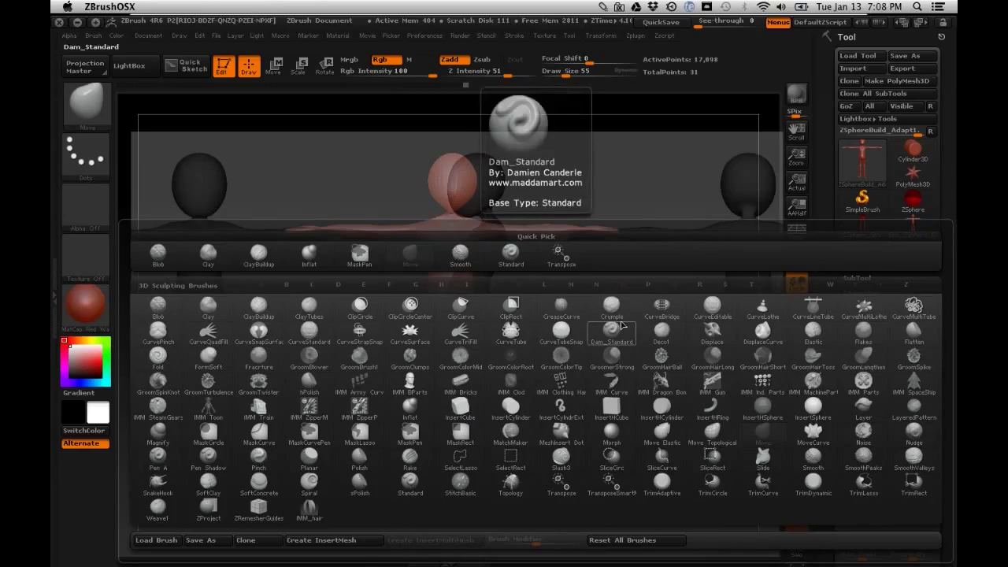
{"action": "key", "text": "i"}
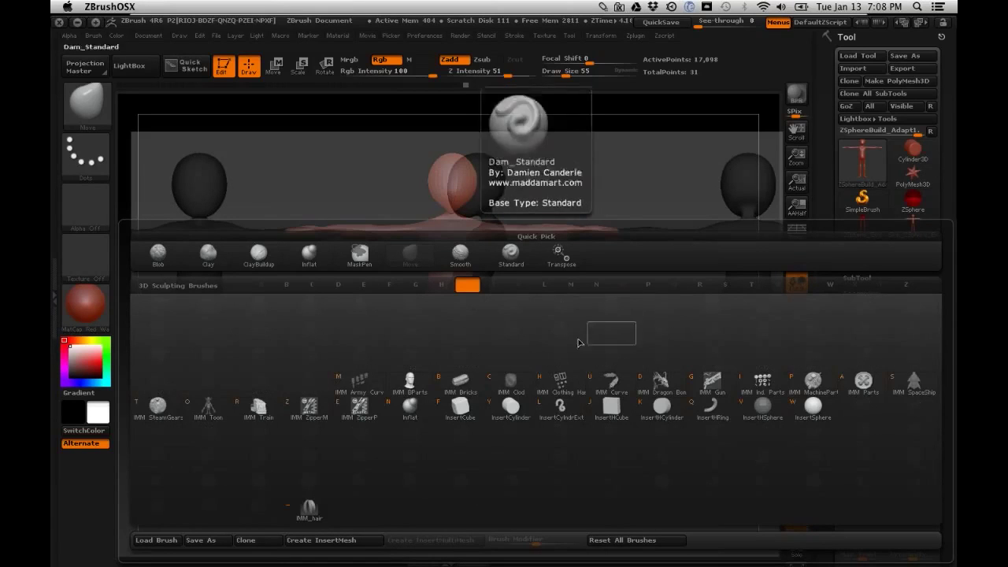
{"action": "left_click", "coordinate": [404, 405]}
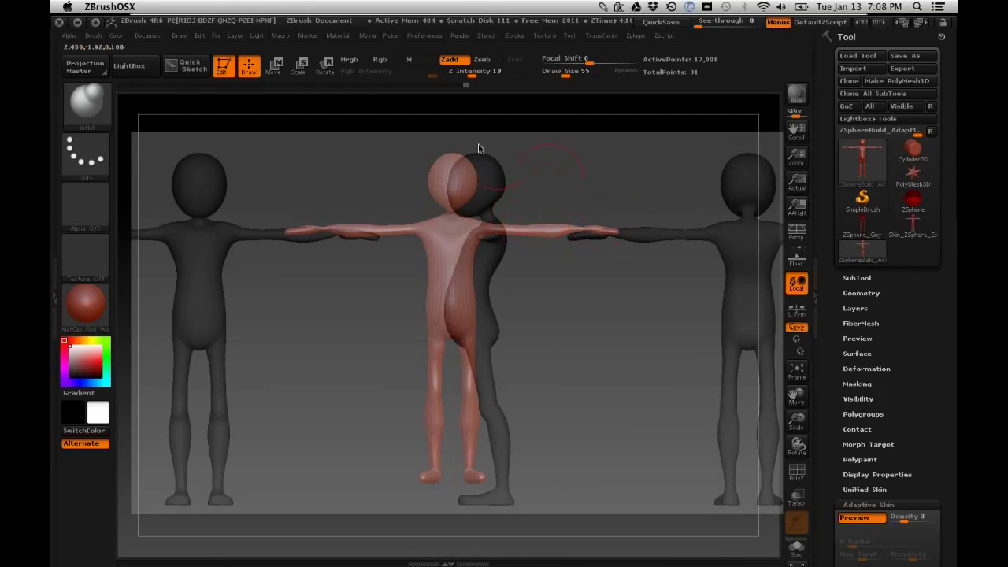
Step: Create a new document and discard the changes to the current one
{"action": "left_click", "coordinate": [147, 37]}
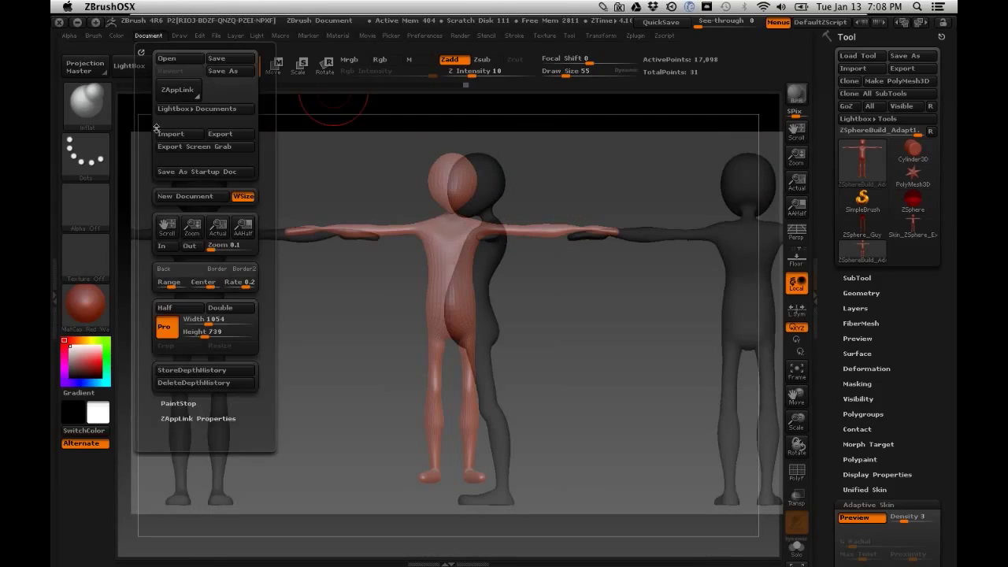
{"action": "left_click", "coordinate": [197, 197]}
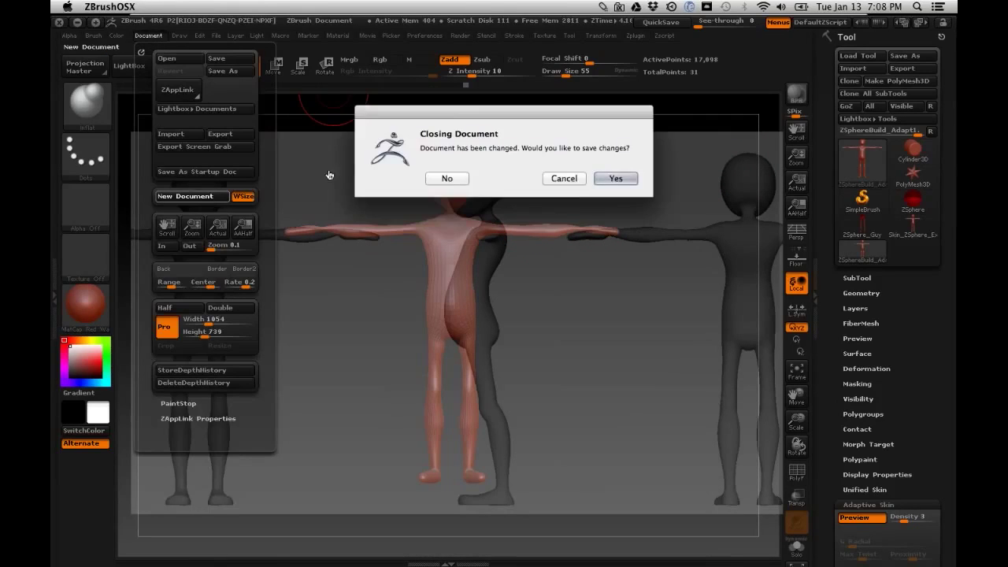
{"action": "left_click", "coordinate": [447, 178]}
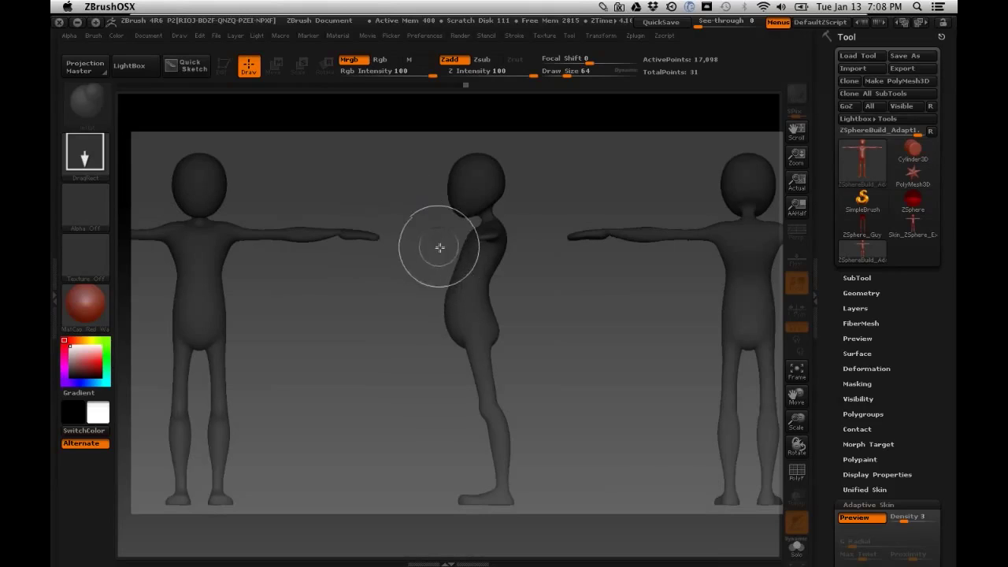
Step: Scale the reference image down slightly and reposition it so the front, side and back views fit within the canvas
{"action": "key", "text": "space"}
{"action": "left_click_drag", "start_coordinate": [453, 264], "coordinate": [427, 249]}
{"action": "left_click_drag", "start_coordinate": [446, 214], "coordinate": [432, 246]}
{"action": "key", "text": "z"}
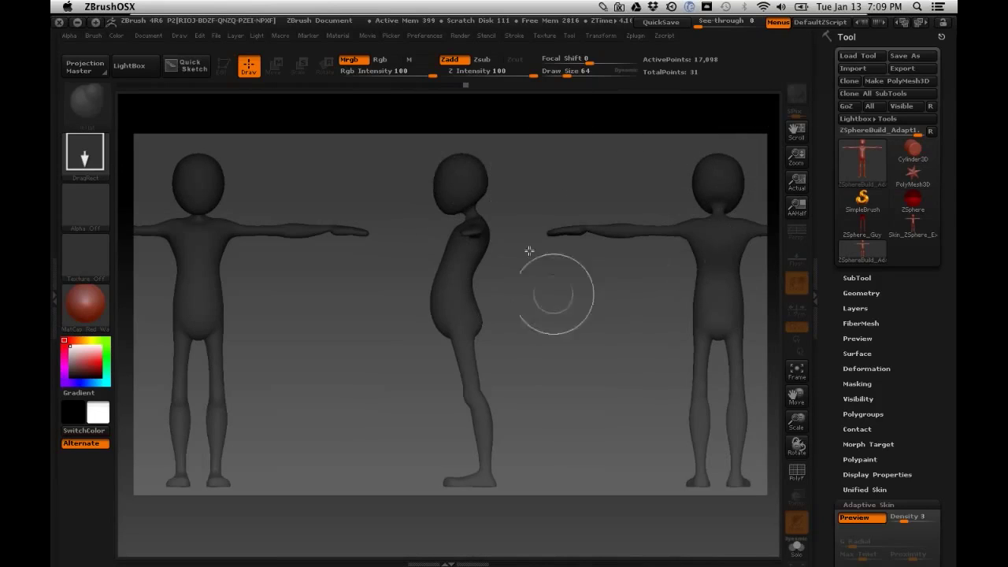
Step: Switch to the SimpleBrush, and choose the Sphere3D primitive as the current tool
{"action": "left_click", "coordinate": [863, 200]}
{"action": "left_click", "coordinate": [865, 167]}
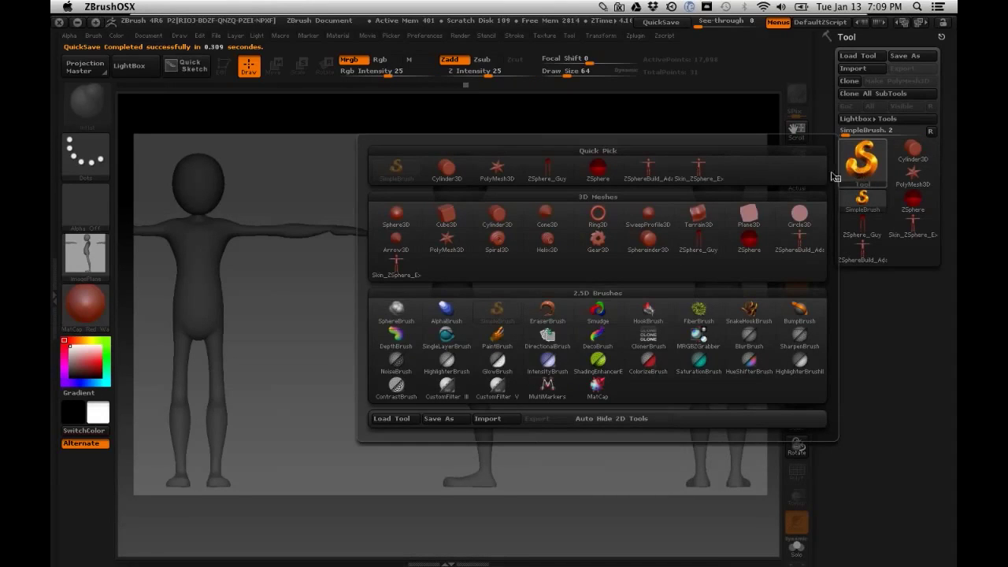
{"action": "mouse_move", "coordinate": [398, 226]}
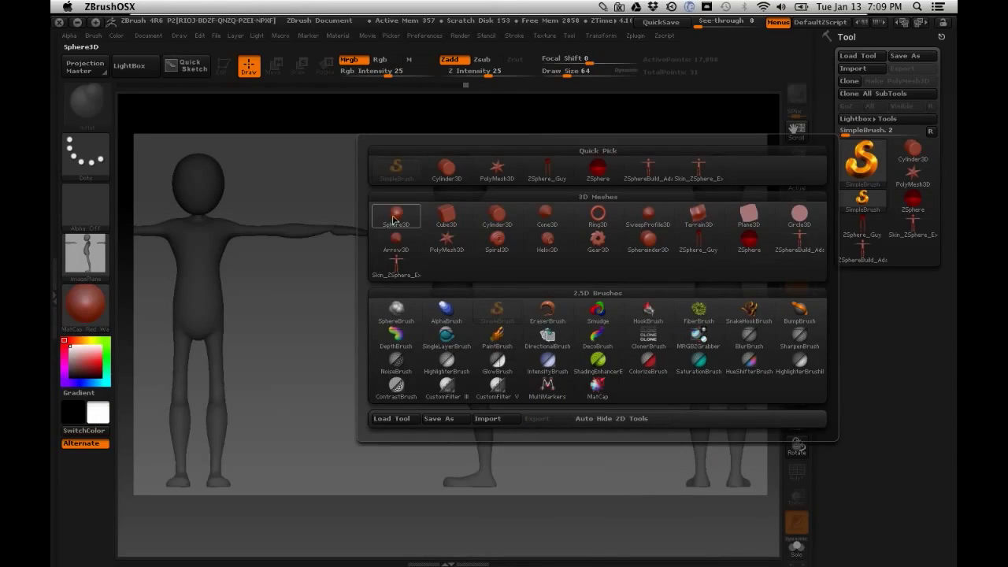
{"action": "left_click", "coordinate": [397, 217]}
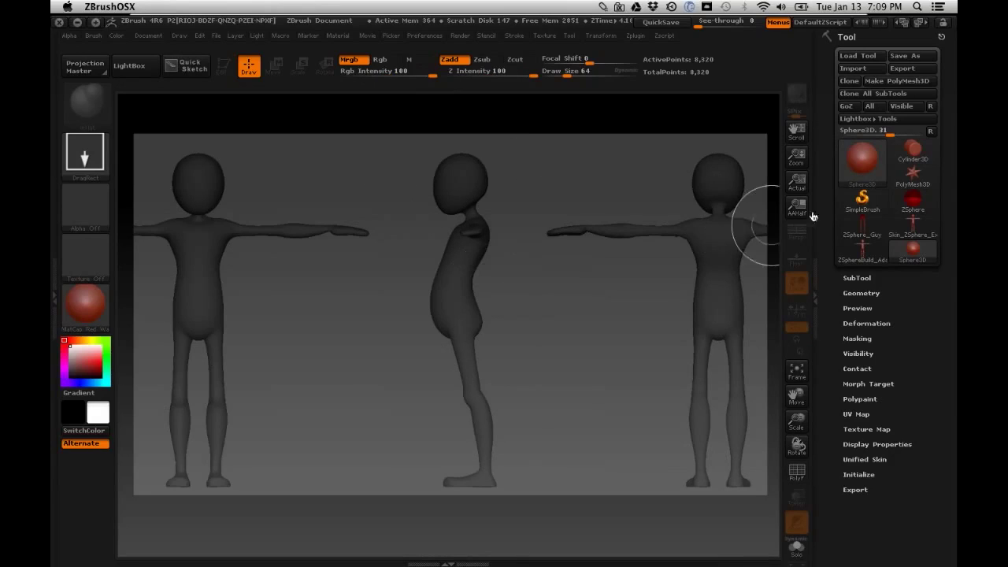
Step: Convert the Sphere3D primitive into a PolyMesh3D
{"action": "mouse_move", "coordinate": [865, 189]}
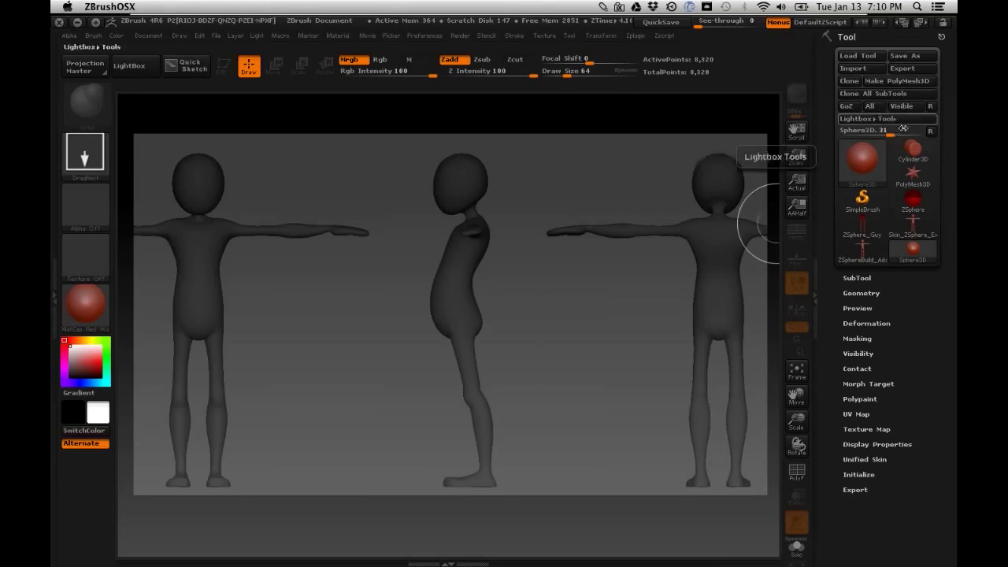
{"action": "key", "text": "2"}
{"action": "left_click_drag", "start_coordinate": [940, 69], "coordinate": [942, 85]}
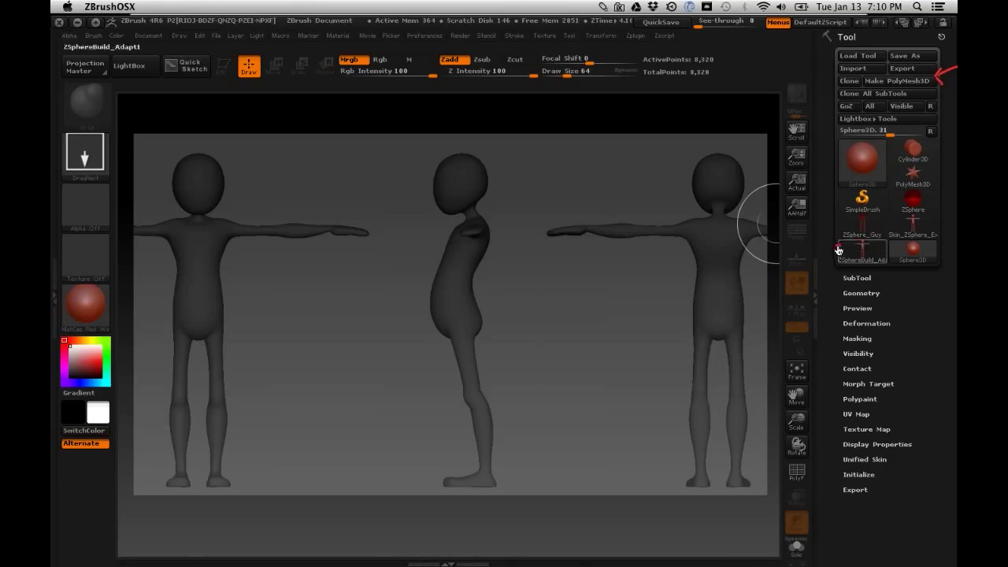
{"action": "mouse_move", "coordinate": [871, 156]}
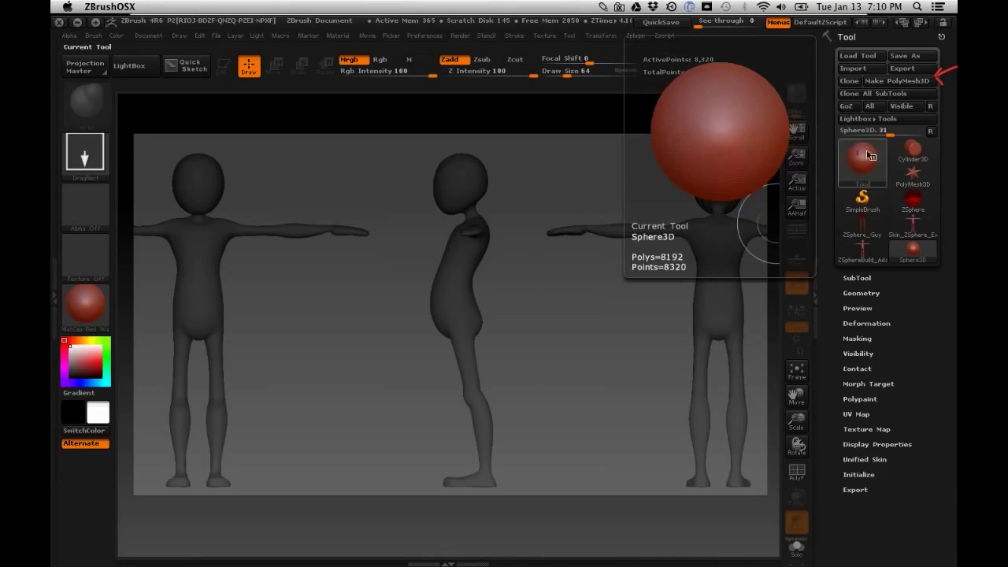
{"action": "left_click", "coordinate": [904, 82]}
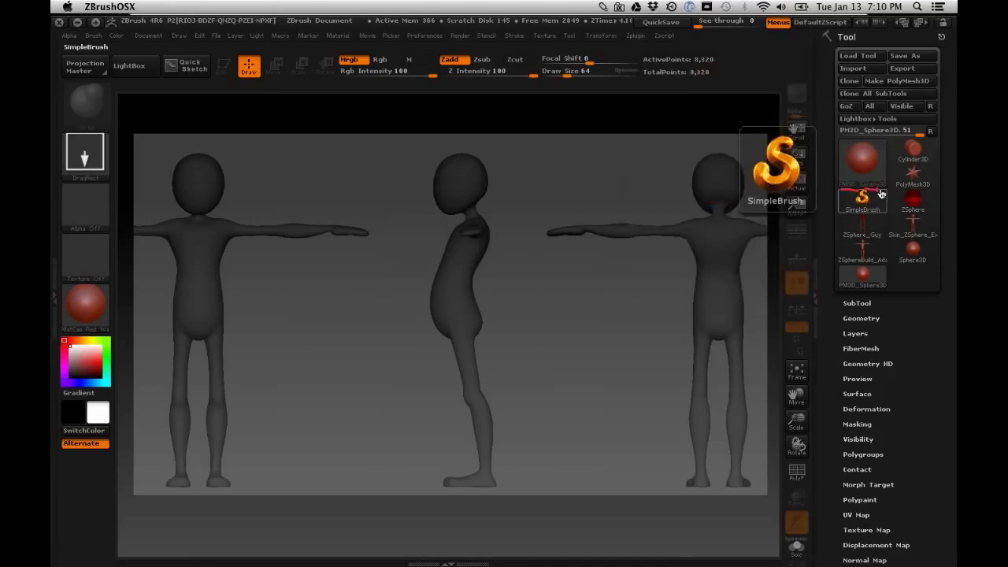
Step: Draw the sphere polymesh over the hips of the reference's side view and put it into edit mode
{"action": "mouse_move", "coordinate": [885, 247]}
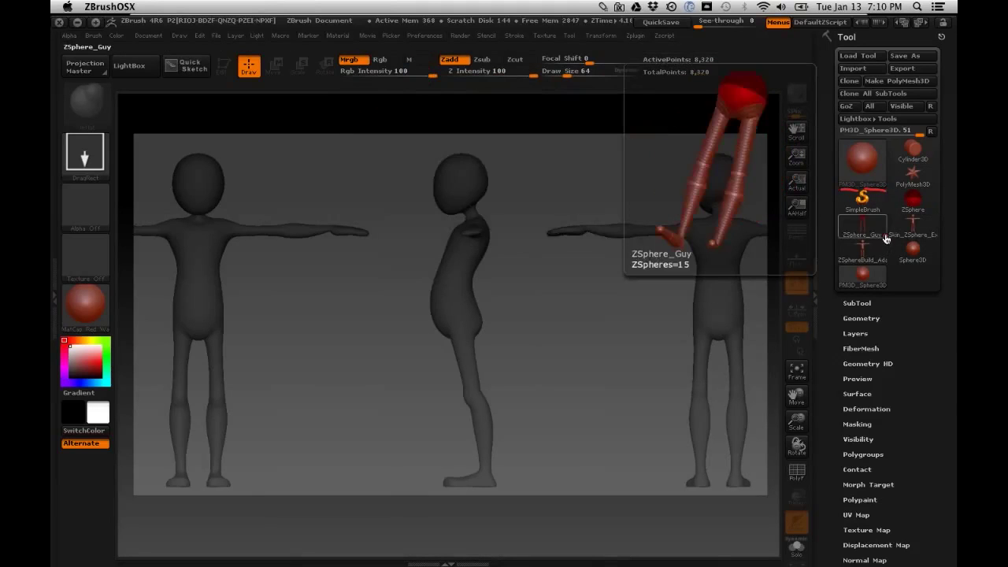
{"action": "mouse_move", "coordinate": [867, 172]}
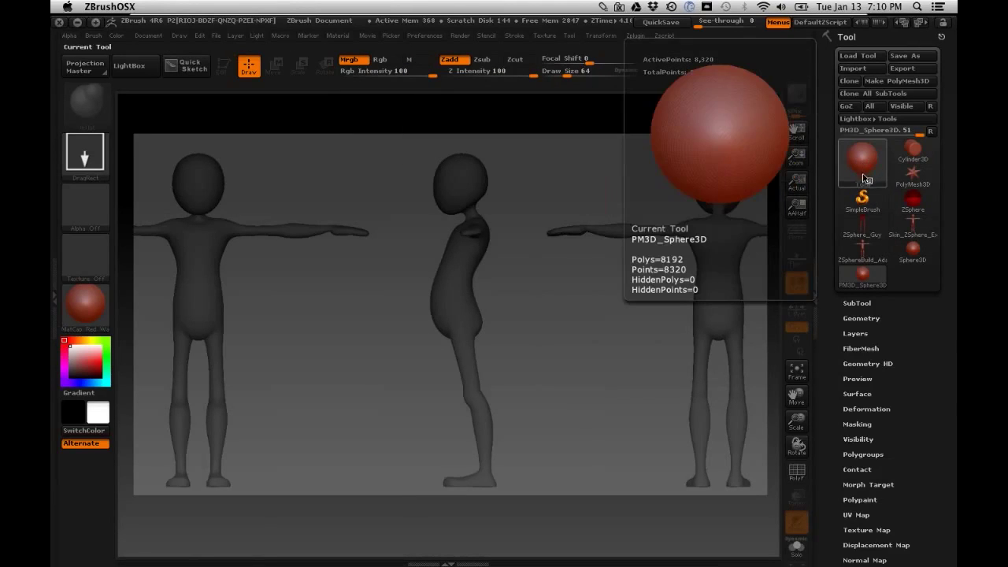
{"action": "left_click", "coordinate": [874, 172]}
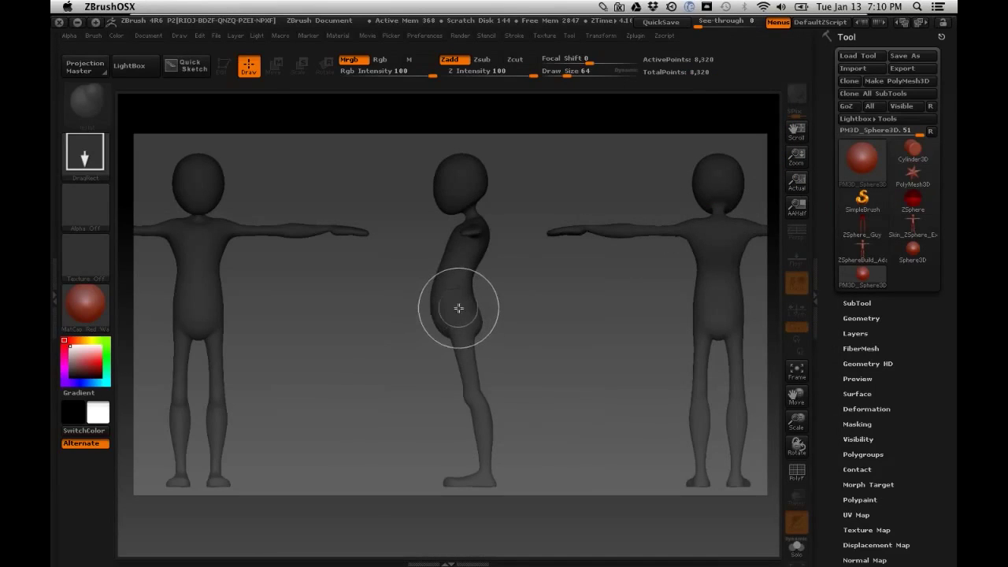
{"action": "left_click_drag", "start_coordinate": [458, 304], "coordinate": [486, 347]}
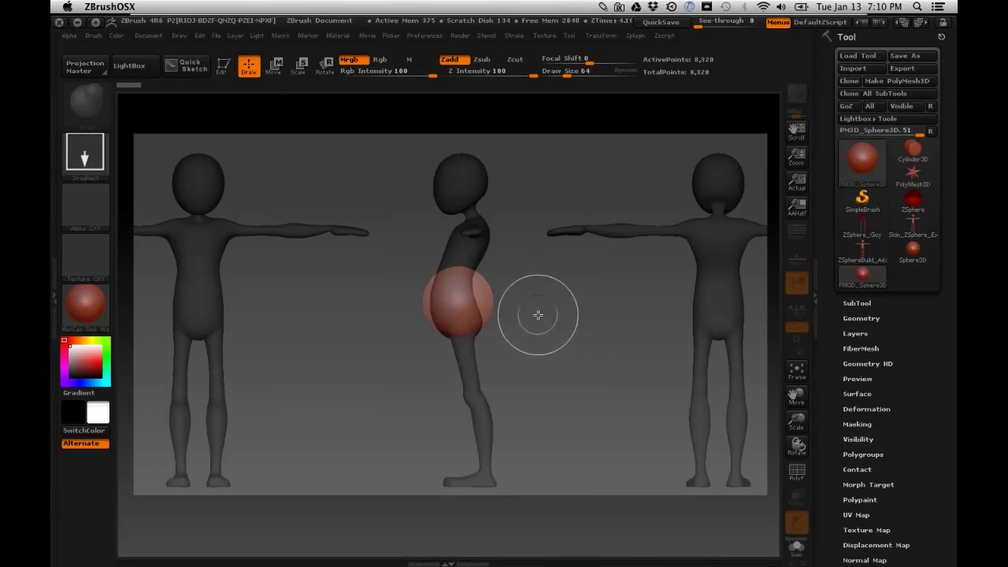
{"action": "key", "text": "t"}
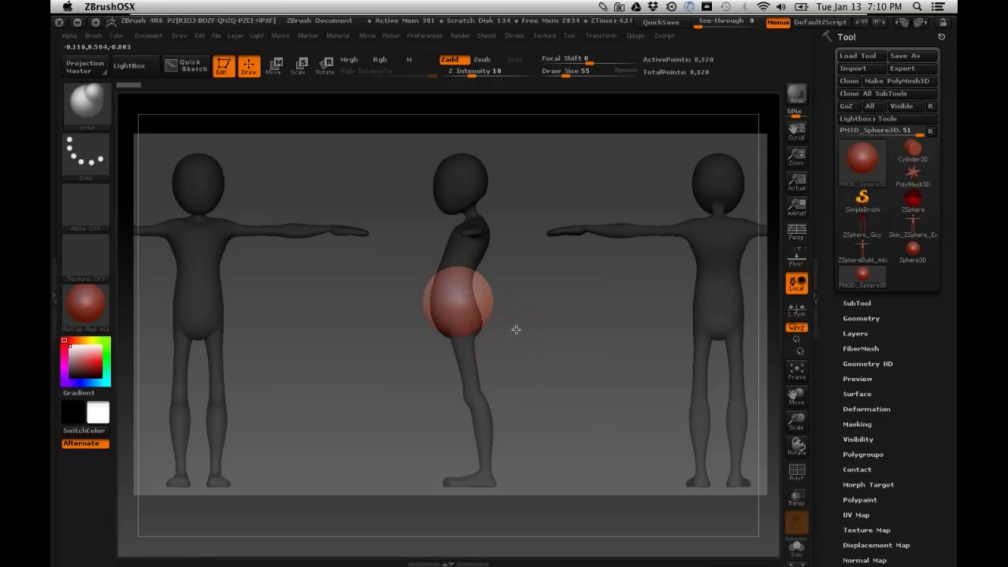
Step: Set the draw size to 30, and move the reference image so its front-view figure sits behind the sphere
{"action": "key", "text": "shift"}
{"action": "key", "text": "space"}
{"action": "left_click_drag", "start_coordinate": [473, 290], "coordinate": [457, 290]}
{"action": "key", "text": "shift+z"}
{"action": "left_click_drag", "start_coordinate": [405, 252], "coordinate": [662, 251]}
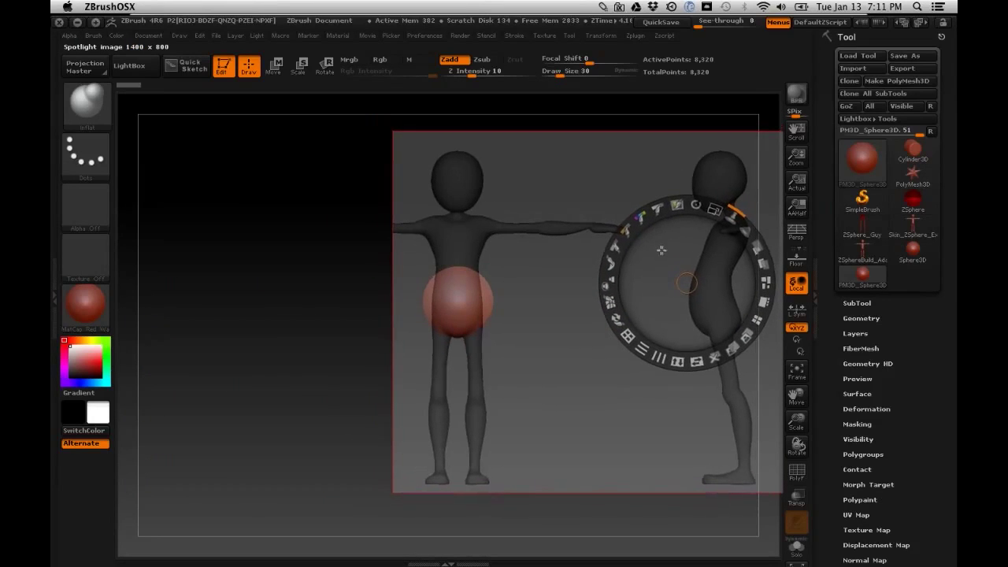
{"action": "key", "text": "z"}
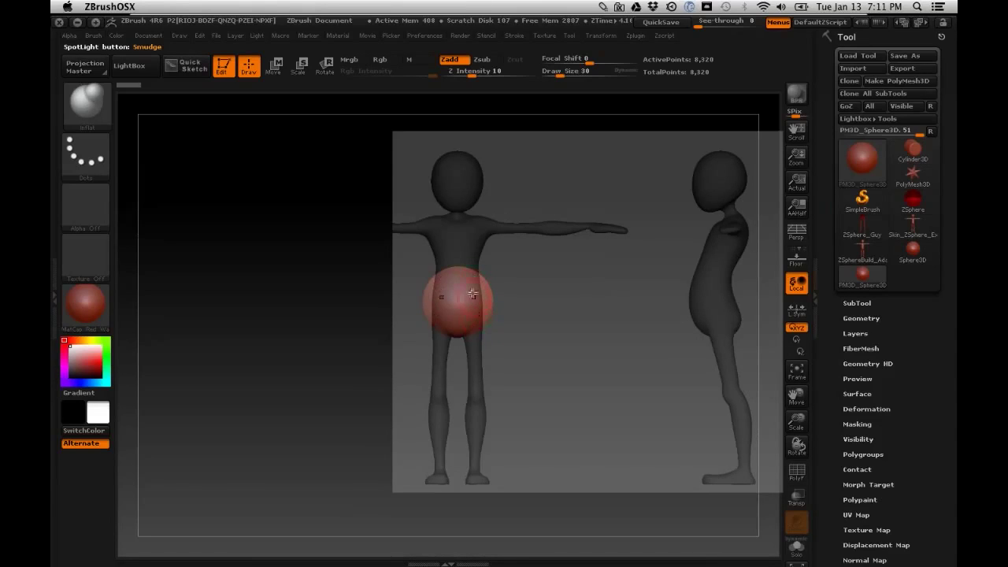
Step: Open the DynaMesh geometry settings and show the sphere's polyframe
{"action": "left_click", "coordinate": [875, 316]}
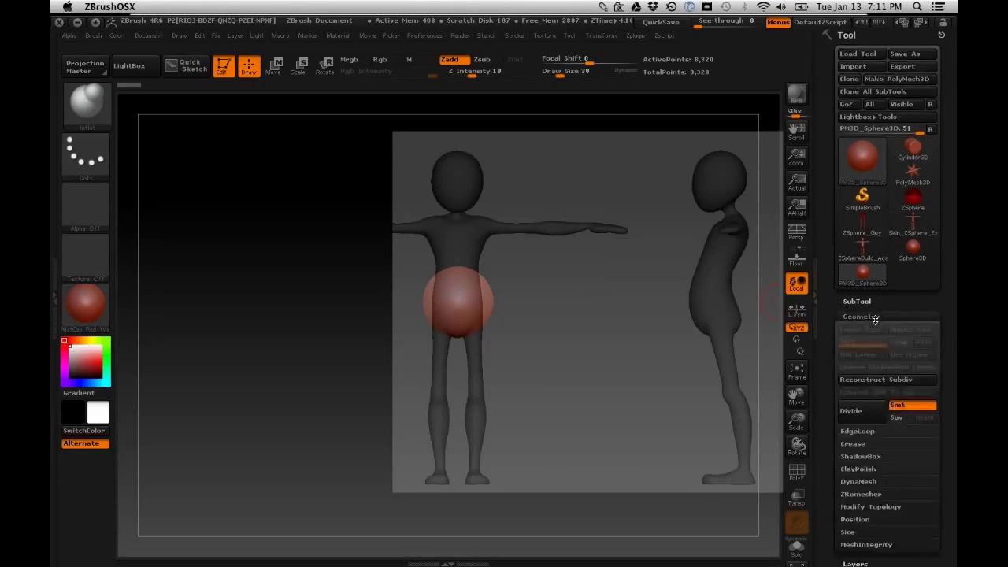
{"action": "left_click_drag", "start_coordinate": [884, 309], "coordinate": [858, 211]}
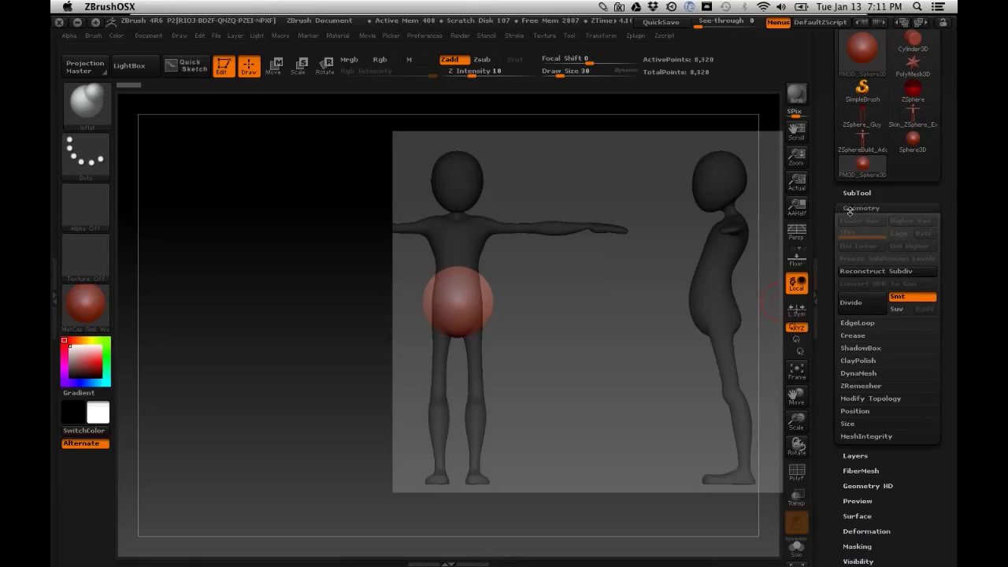
{"action": "left_click", "coordinate": [859, 209]}
{"action": "left_click", "coordinate": [859, 208]}
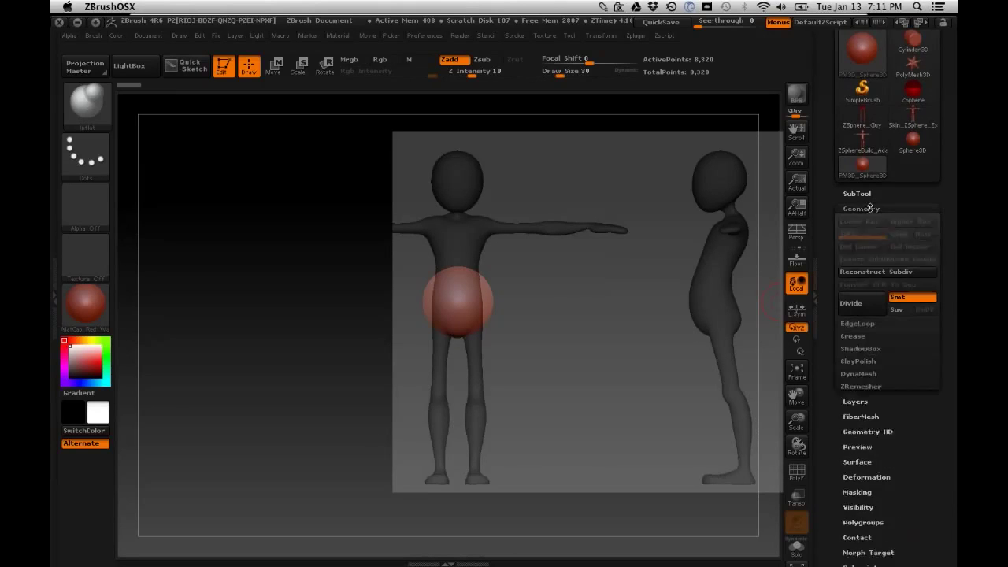
{"action": "left_click", "coordinate": [855, 374]}
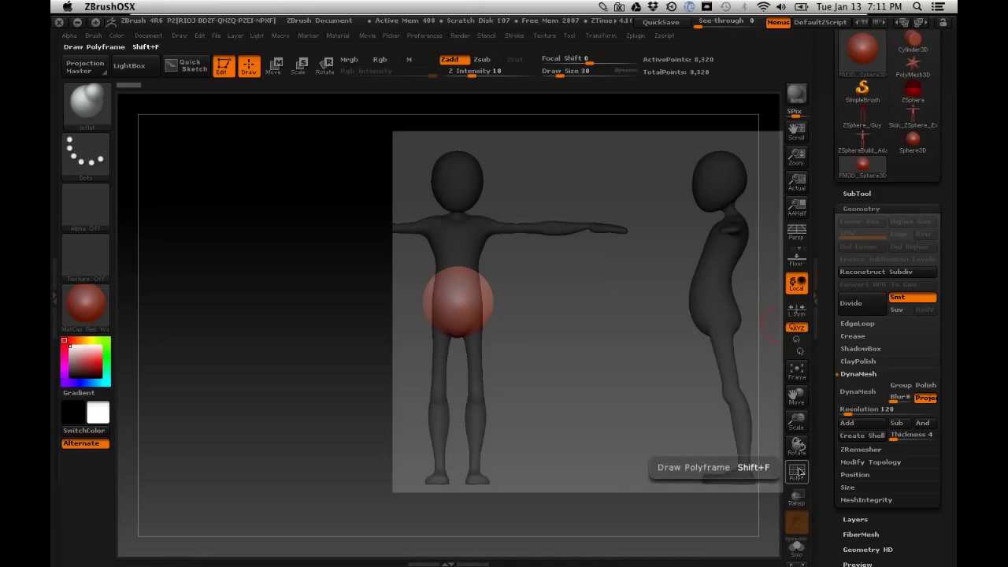
{"action": "left_click", "coordinate": [796, 473]}
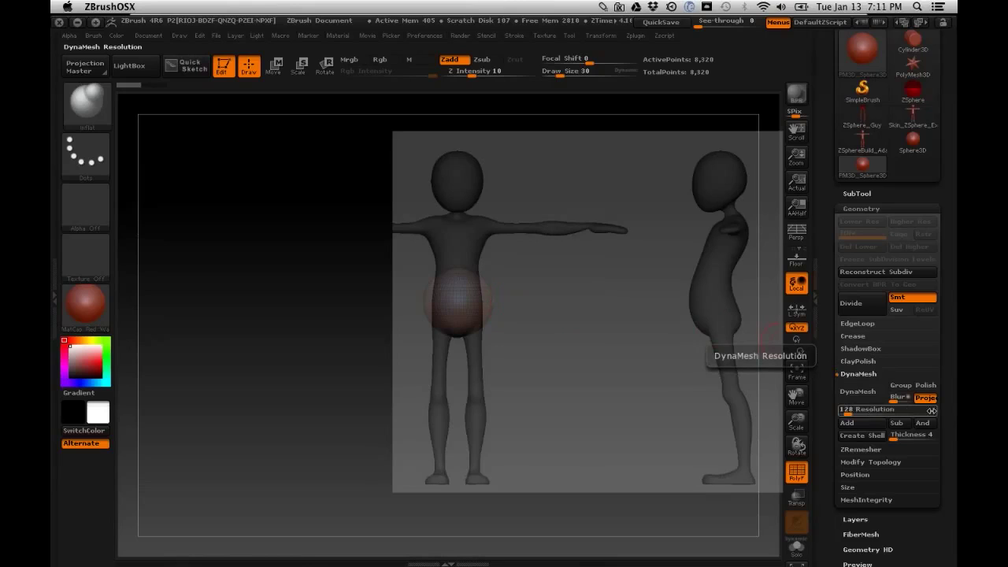
Step: Set the DynaMesh resolution to 80 and turn on DynaMesh for the sphere
{"action": "left_click_drag", "start_coordinate": [932, 411], "coordinate": [867, 411]}
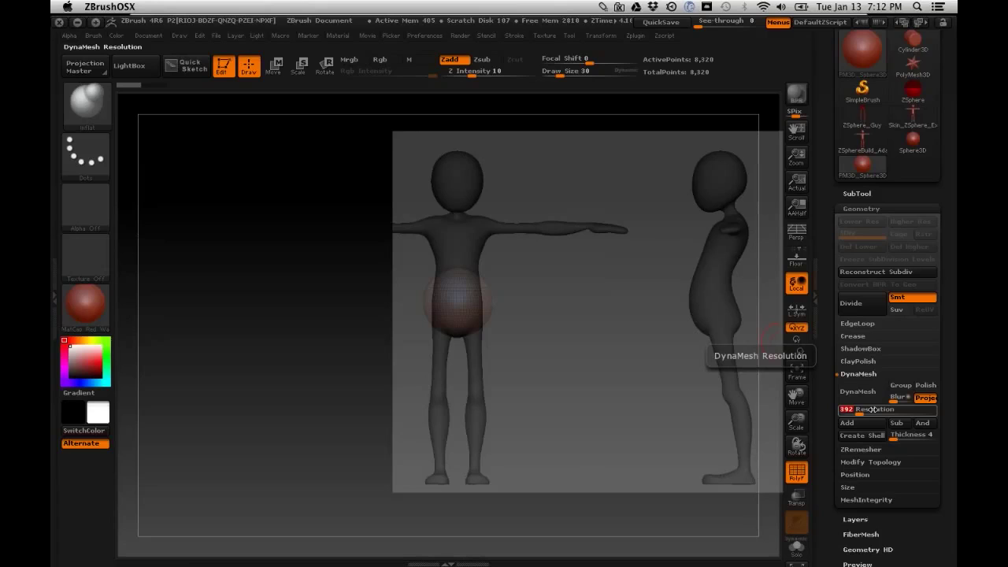
{"action": "left_click_drag", "start_coordinate": [855, 415], "coordinate": [845, 415]}
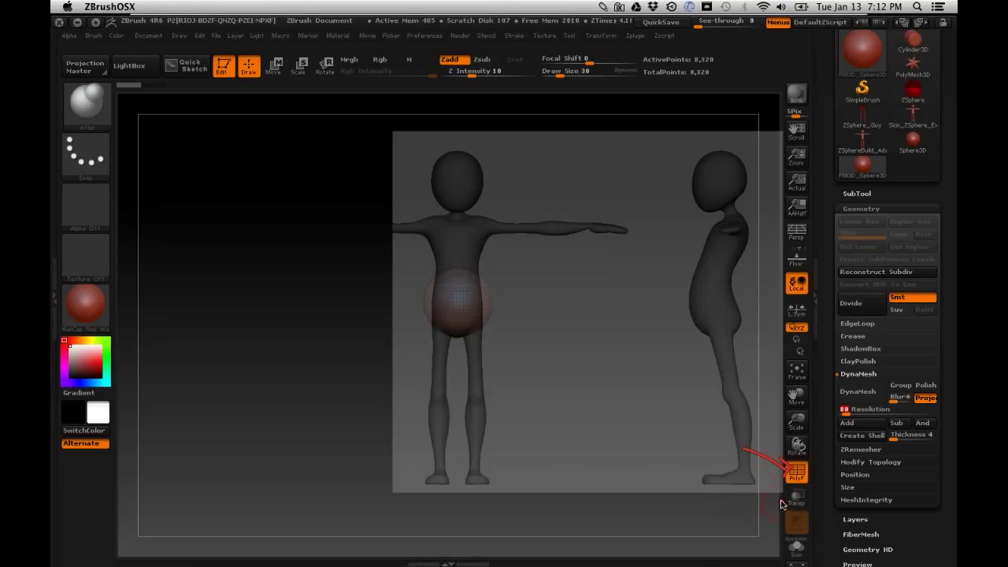
{"action": "left_click", "coordinate": [863, 397]}
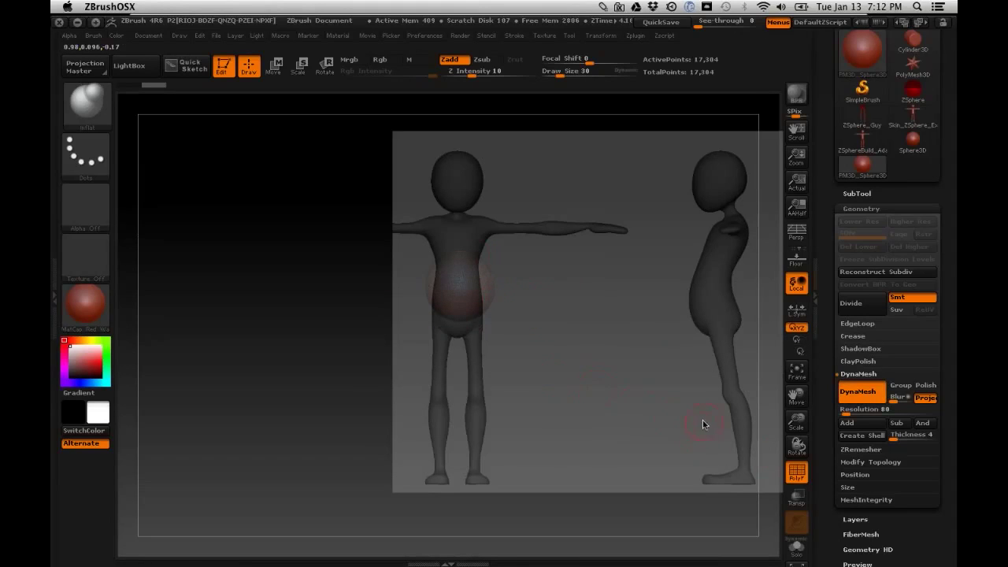
Step: Lower the reference image's opacity until it is barely visible, and move the image away from the sphere
{"action": "key", "text": "shift+z"}
{"action": "left_click_drag", "start_coordinate": [756, 259], "coordinate": [732, 212]}
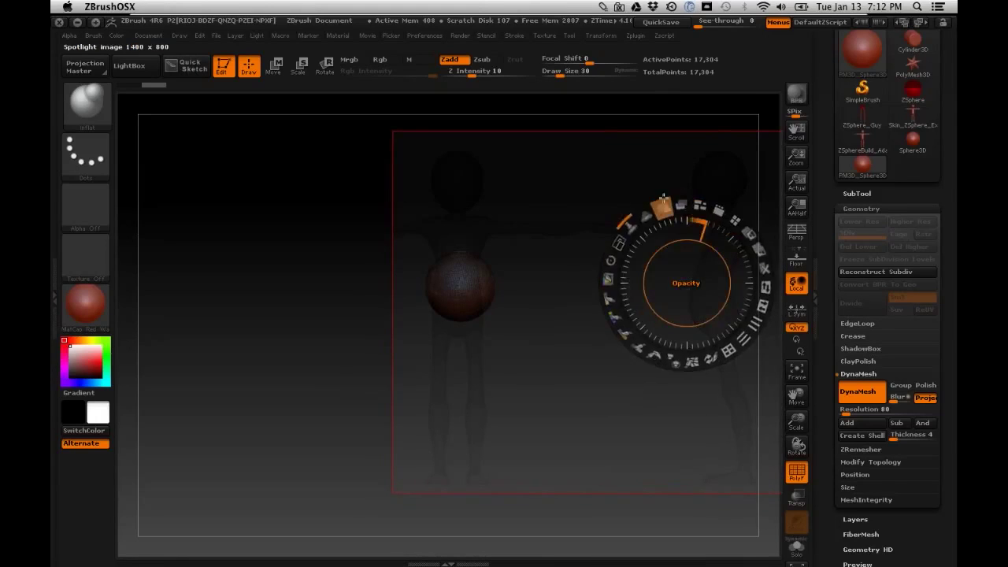
{"action": "left_click", "coordinate": [547, 297]}
{"action": "left_click_drag", "start_coordinate": [549, 295], "coordinate": [772, 304]}
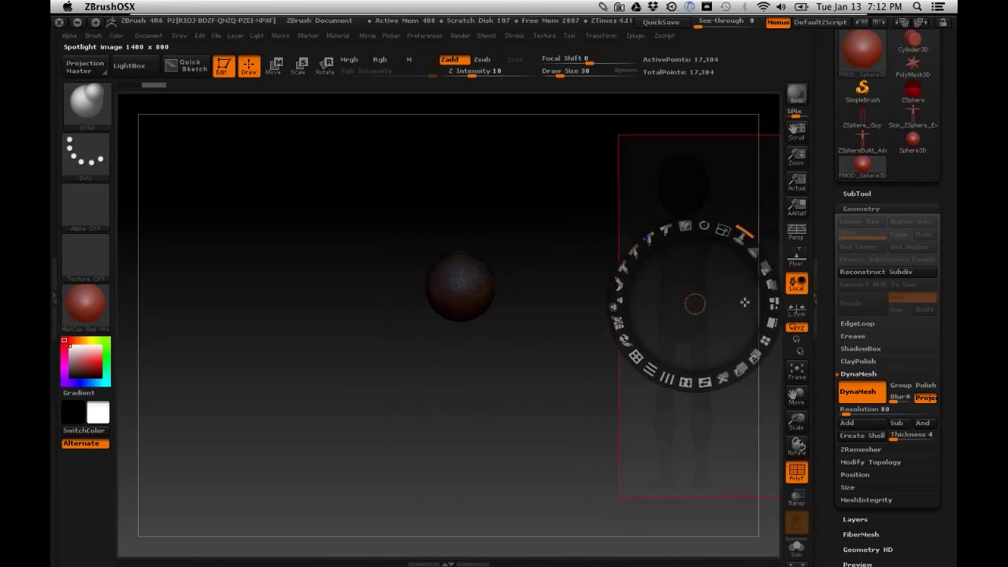
{"action": "left_click", "coordinate": [528, 330]}
{"action": "key", "text": "z"}
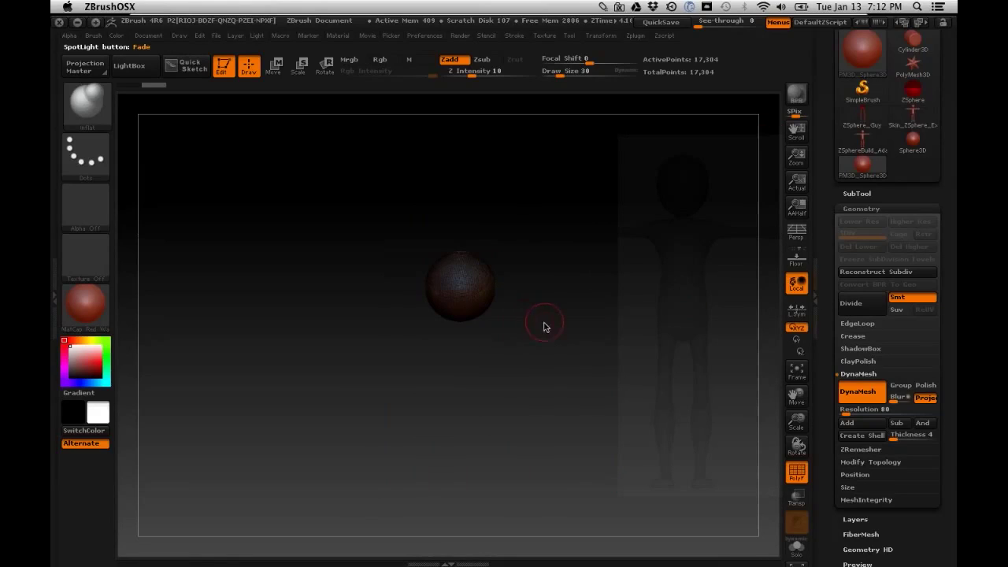
Step: Undo the resolution 80 DynaMesh and try remeshing the sphere at resolution 128
{"action": "mouse_move", "coordinate": [531, 306]}
{"action": "left_mouse_down", "text": "alt"}
{"action": "mouse_move", "coordinate": [596, 486]}
{"action": "mouse_move", "coordinate": [598, 475]}
{"action": "left_mouse_up", "text": "alt"}
{"action": "key", "text": "ctrl+z"}
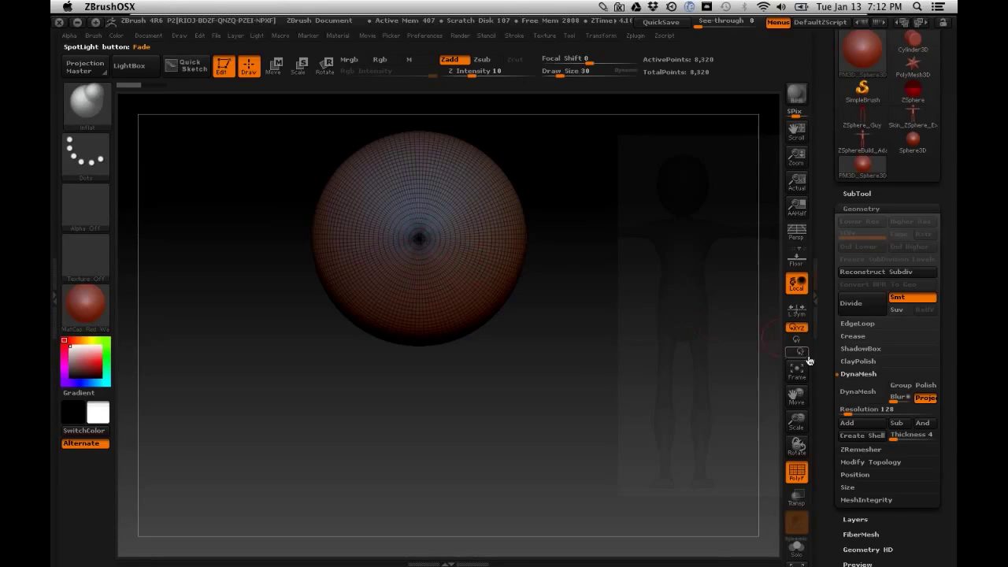
{"action": "left_click", "coordinate": [848, 396]}
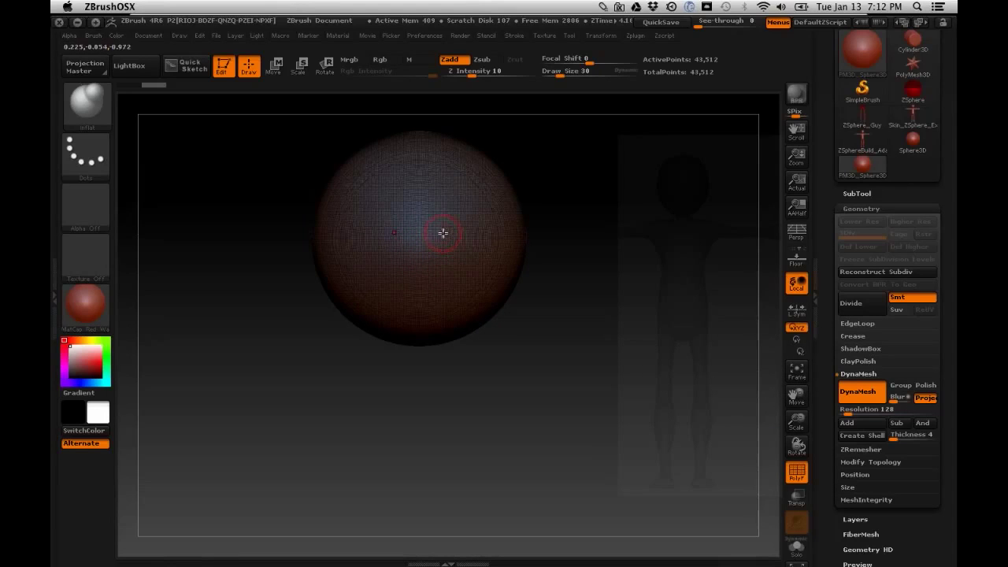
Step: Undo the resolution 128 DynaMesh and remesh the sphere with a DynaMesh resolution of 32
{"action": "key", "text": "ctrl+z"}
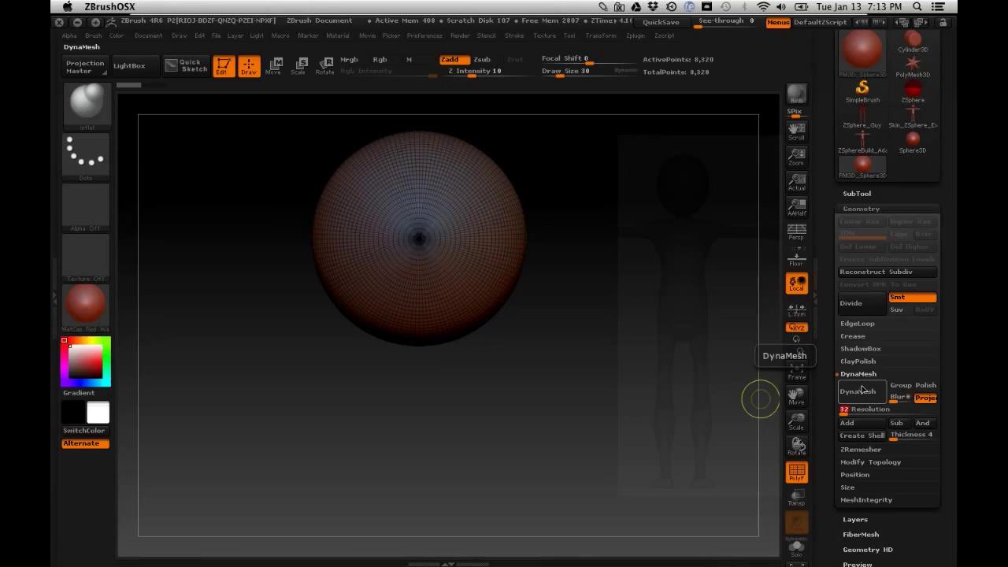
{"action": "left_click", "coordinate": [860, 392]}
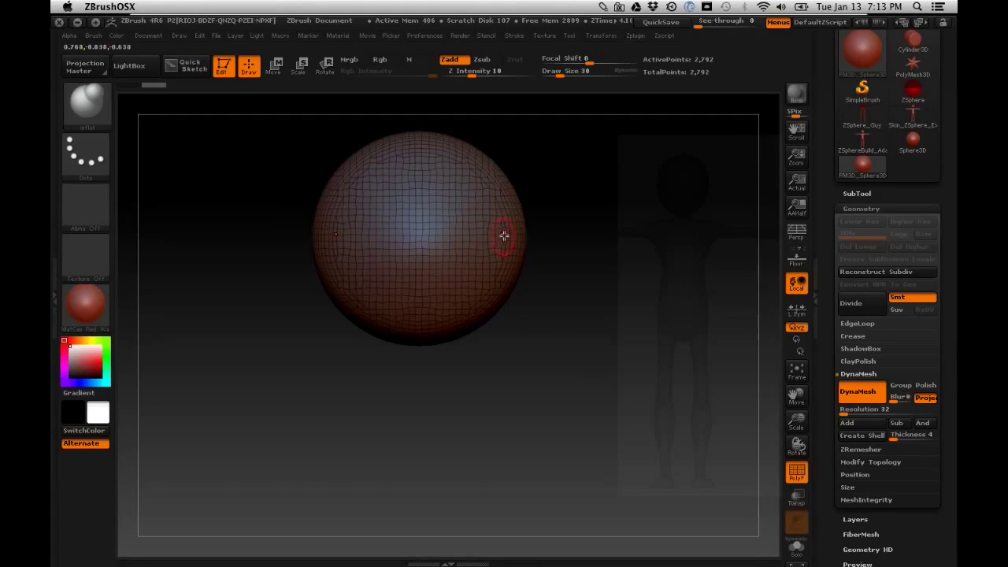
{"action": "left_click_drag", "start_coordinate": [533, 354], "coordinate": [542, 252]}
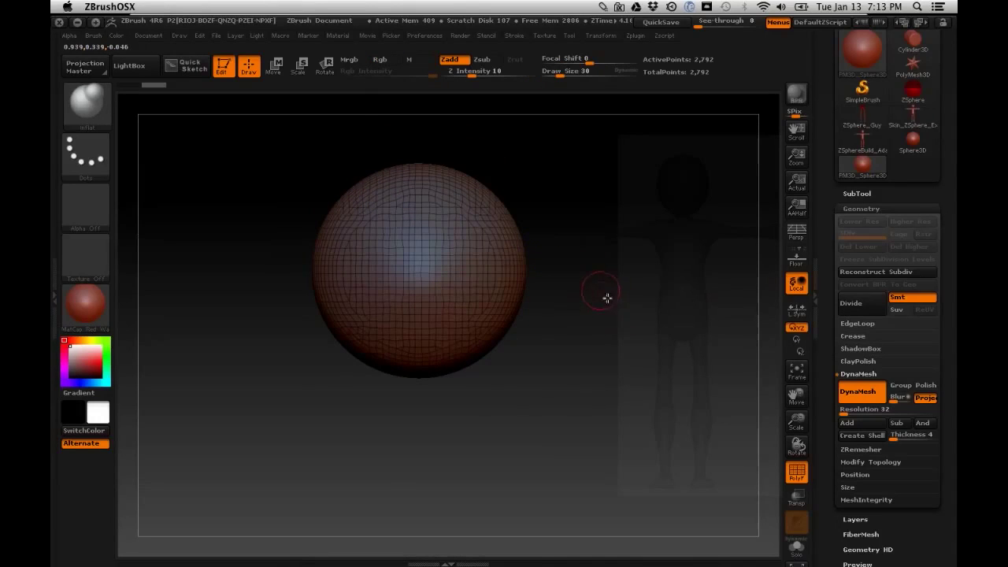
Step: Move the reference image's front view back behind the sphere, and fit the sphere's view over the figure's hips
{"action": "key", "text": "shift+z"}
{"action": "left_click_drag", "start_coordinate": [523, 329], "coordinate": [378, 311]}
{"action": "mouse_move", "coordinate": [319, 296]}
{"action": "left_mouse_down"}
{"action": "mouse_move", "coordinate": [252, 307]}
{"action": "mouse_move", "coordinate": [328, 305]}
{"action": "left_mouse_up"}
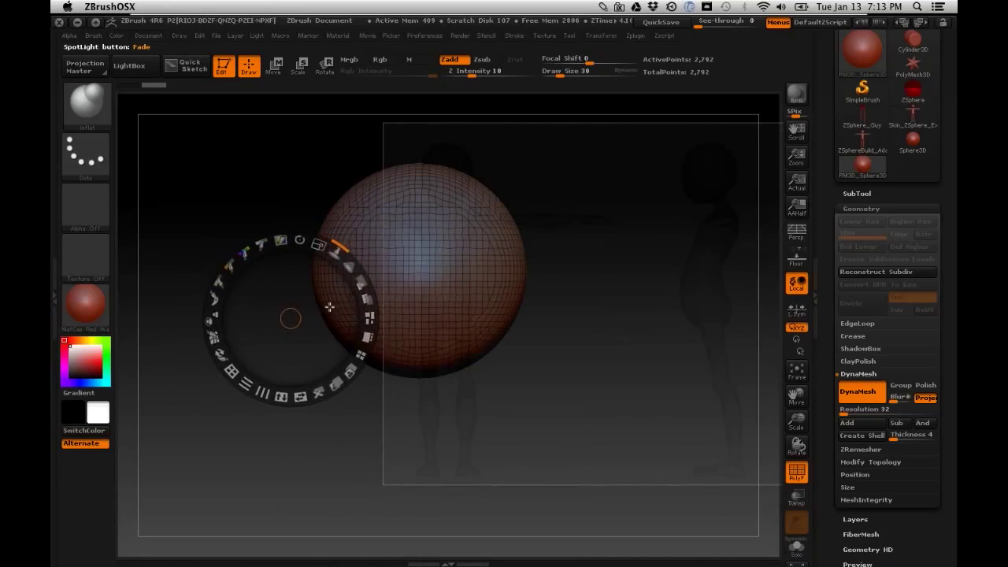
{"action": "key", "text": "z"}
{"action": "left_click_drag", "start_coordinate": [591, 284], "coordinate": [567, 223], "text": "alt"}
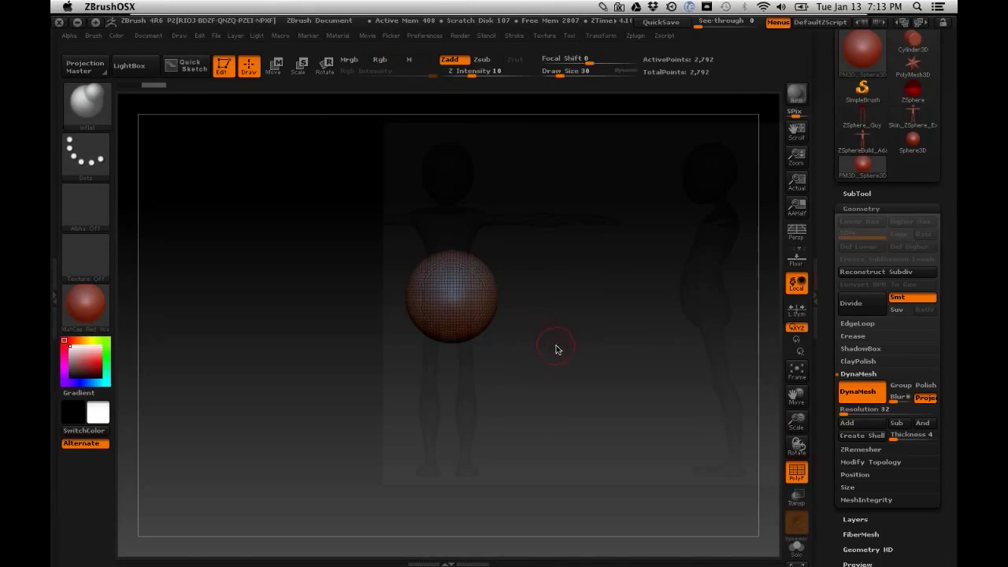
{"action": "mouse_move", "coordinate": [556, 346]}
{"action": "left_mouse_down"}
{"action": "mouse_move", "coordinate": [529, 289]}
{"action": "mouse_move", "coordinate": [544, 305]}
{"action": "left_mouse_up"}
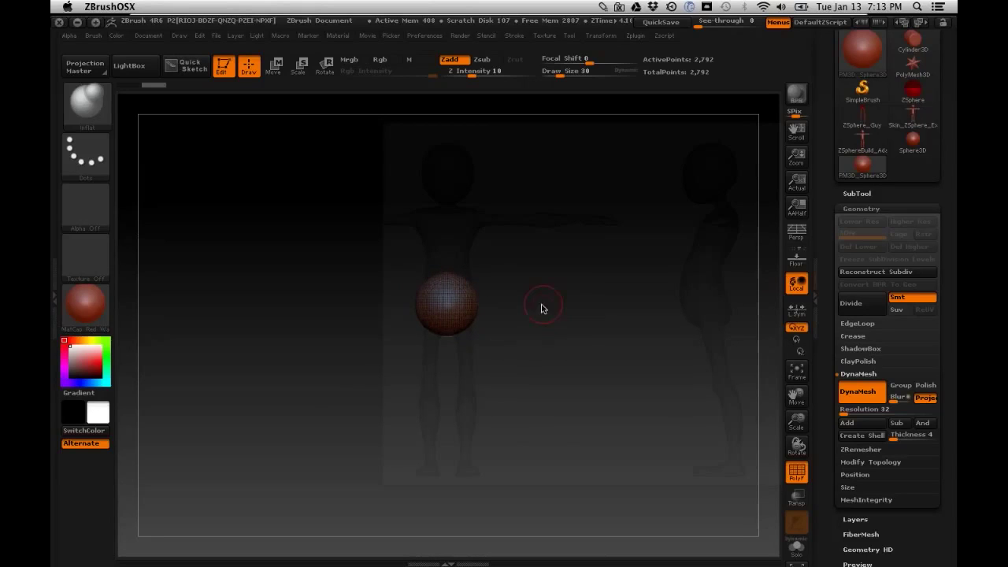
Step: Raise the reference image's opacity and nudge the image so the front-view hips line up with the sphere
{"action": "key", "text": "shift+ctrl+z"}
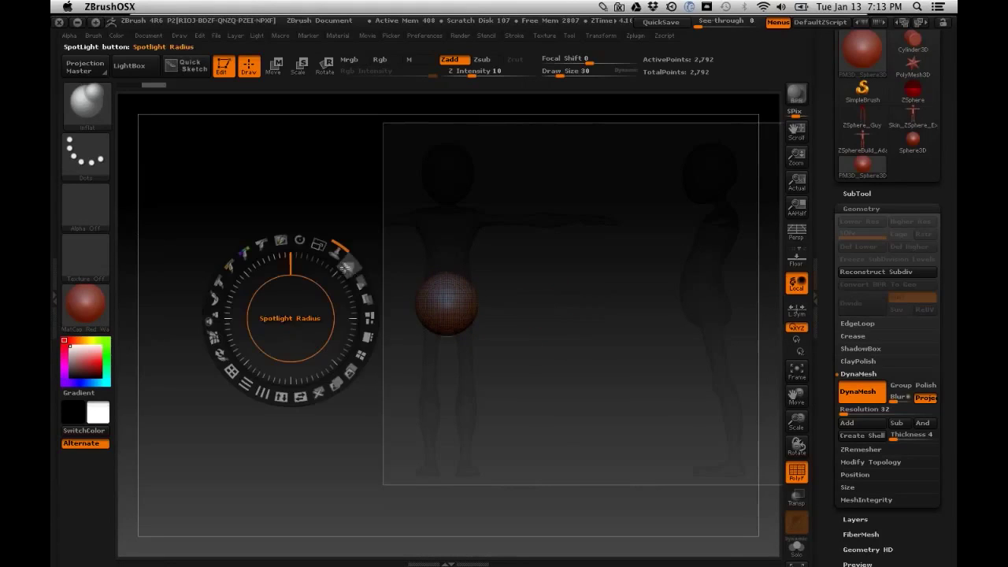
{"action": "left_click_drag", "start_coordinate": [357, 272], "coordinate": [368, 307]}
{"action": "left_click", "coordinate": [558, 322]}
{"action": "left_click_drag", "start_coordinate": [556, 318], "coordinate": [557, 330]}
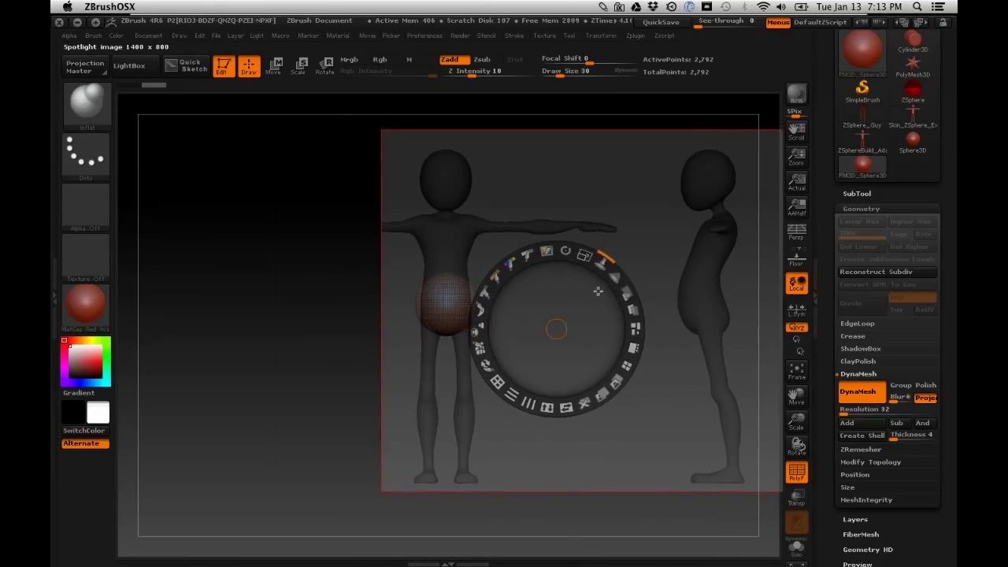
{"action": "key", "text": "z"}
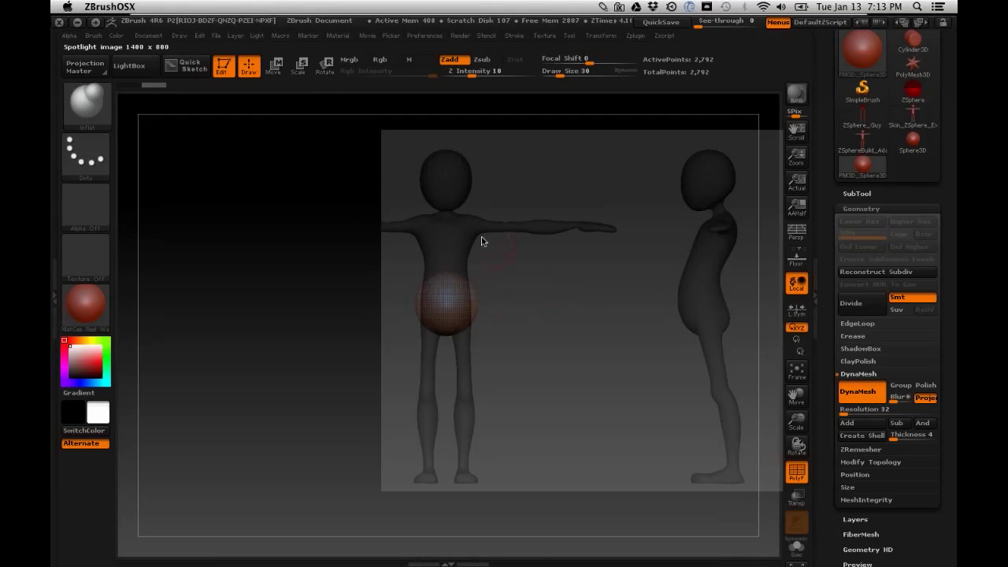
Step: Choose the Move brush and set its draw size to 110
{"action": "key", "text": "b"}
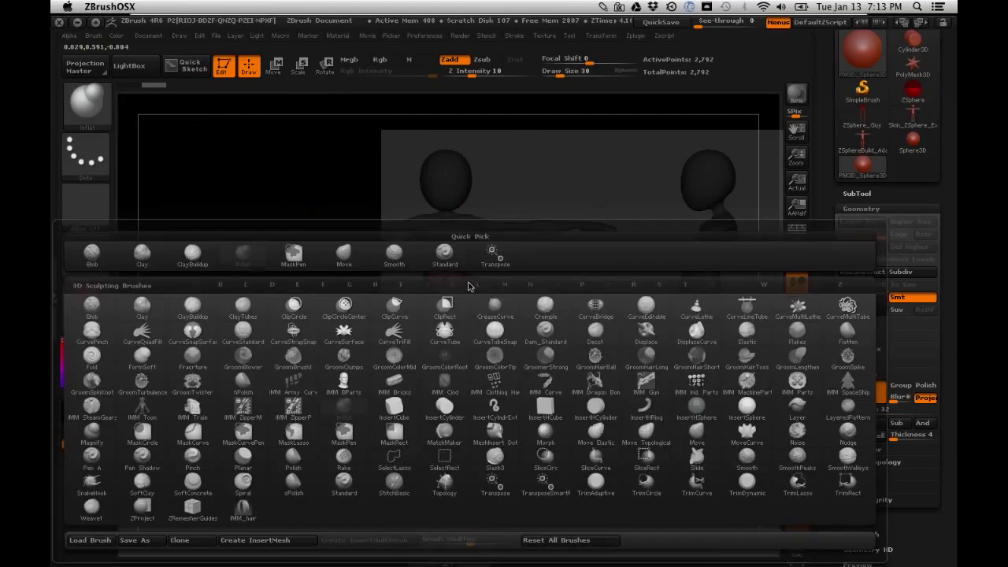
{"action": "left_click", "coordinate": [359, 254]}
{"action": "key", "text": "space"}
{"action": "left_click_drag", "start_coordinate": [536, 286], "coordinate": [544, 285]}
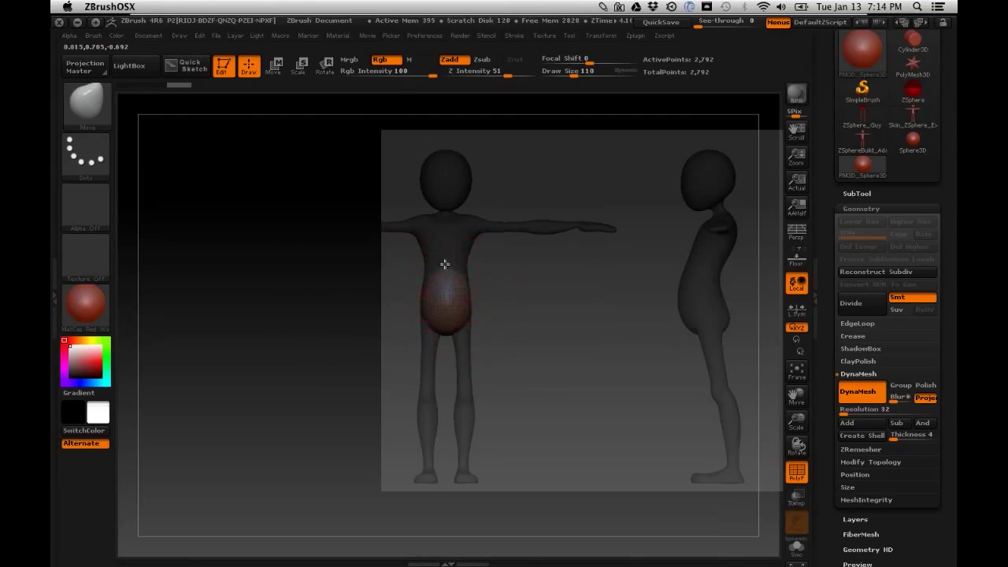
Step: Stretch the sphere up to the base of the neck and shape its sides to match the front-view torso
{"action": "left_click_drag", "start_coordinate": [450, 282], "coordinate": [438, 219]}
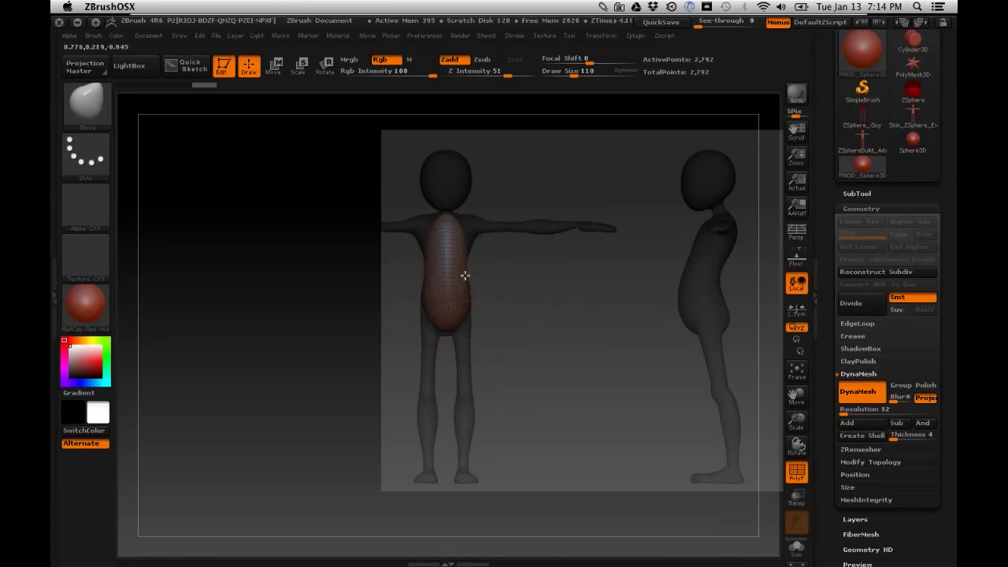
{"action": "left_click_drag", "start_coordinate": [473, 315], "coordinate": [483, 283]}
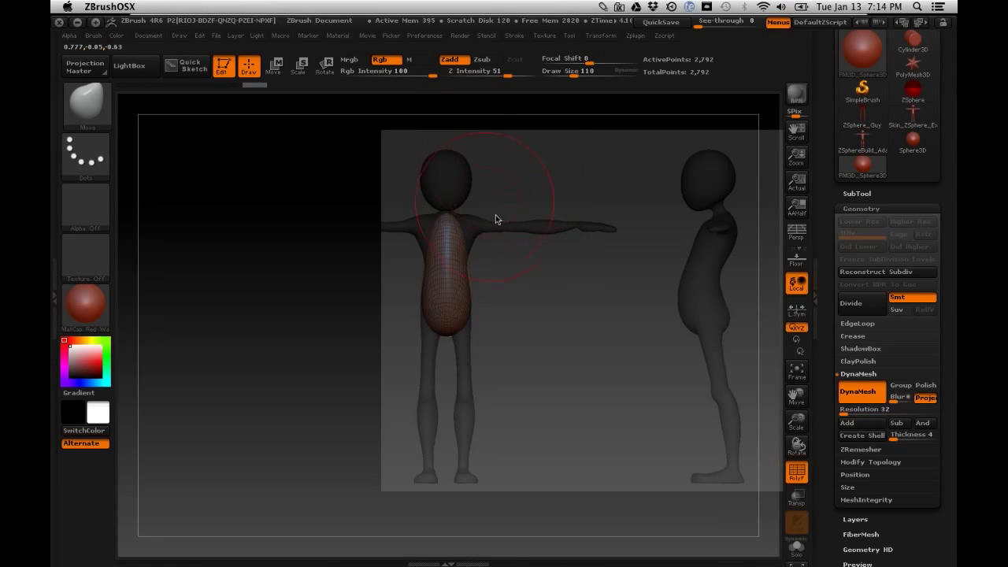
{"action": "mouse_move", "coordinate": [532, 295]}
{"action": "left_mouse_down"}
{"action": "mouse_move", "coordinate": [536, 276]}
{"action": "mouse_move", "coordinate": [576, 401]}
{"action": "mouse_move", "coordinate": [560, 286]}
{"action": "mouse_move", "coordinate": [588, 373]}
{"action": "mouse_move", "coordinate": [586, 318]}
{"action": "left_mouse_up"}
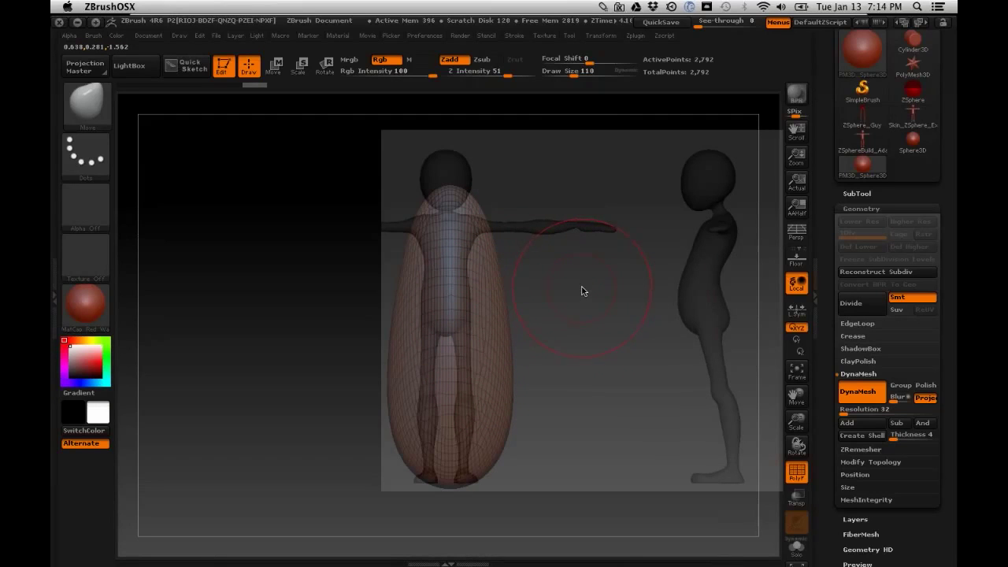
{"action": "key", "text": "ctrl"}
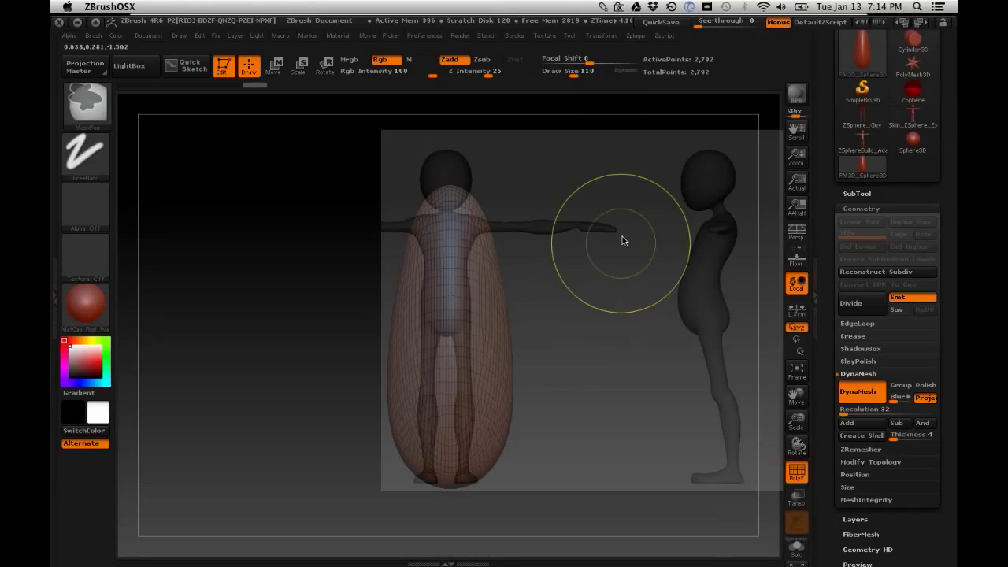
Step: Remesh the stretched torso with DynaMesh, and undo the remesh
{"action": "mouse_move", "coordinate": [614, 239]}
{"action": "left_mouse_down"}
{"action": "mouse_move", "coordinate": [603, 234]}
{"action": "mouse_move", "coordinate": [630, 361]}
{"action": "left_mouse_up"}
{"action": "key", "text": "ctrl+z"}
{"action": "left_click_drag", "start_coordinate": [637, 399], "coordinate": [647, 404], "text": "ctrl"}
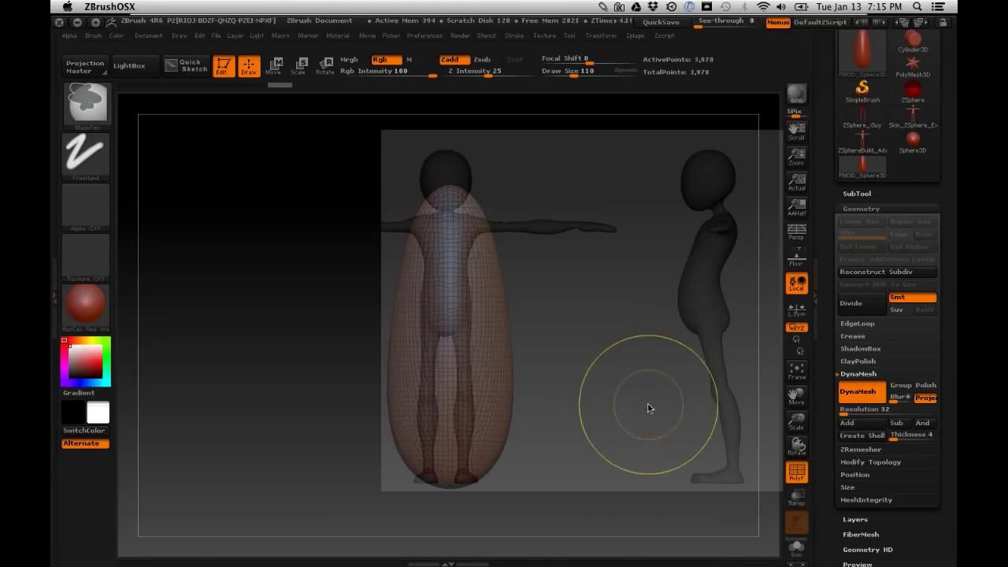
{"action": "key", "text": "b"}
{"action": "key", "text": "m"}
{"action": "key", "text": "v"}
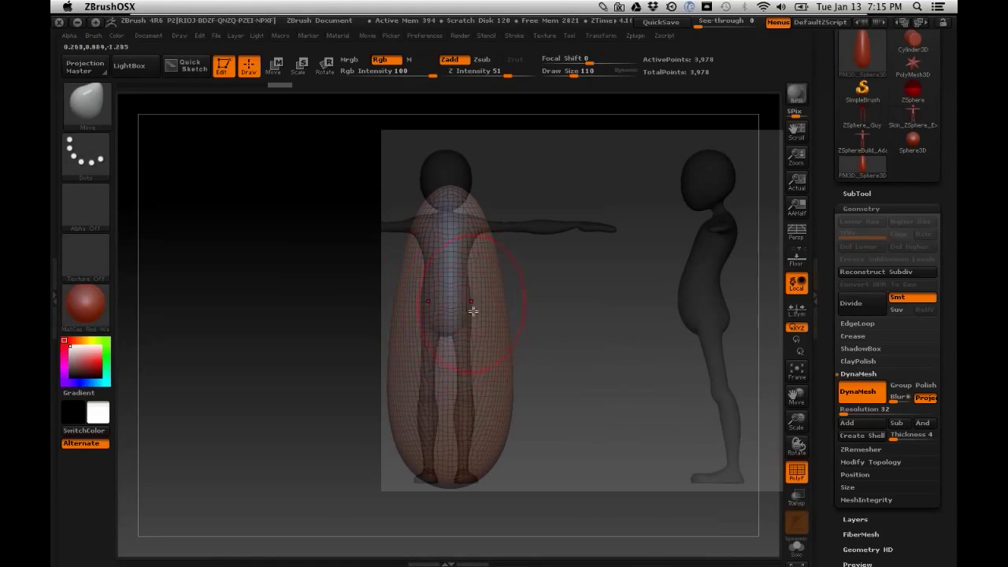
{"action": "key", "text": "ctrl"}
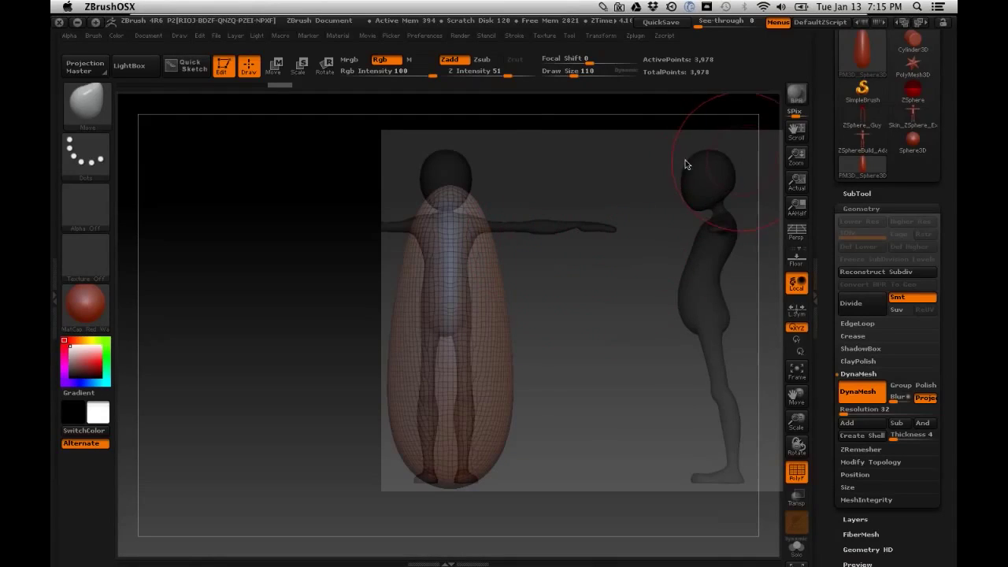
{"action": "left_click_drag", "start_coordinate": [575, 213], "coordinate": [488, 258], "text": "ctrl"}
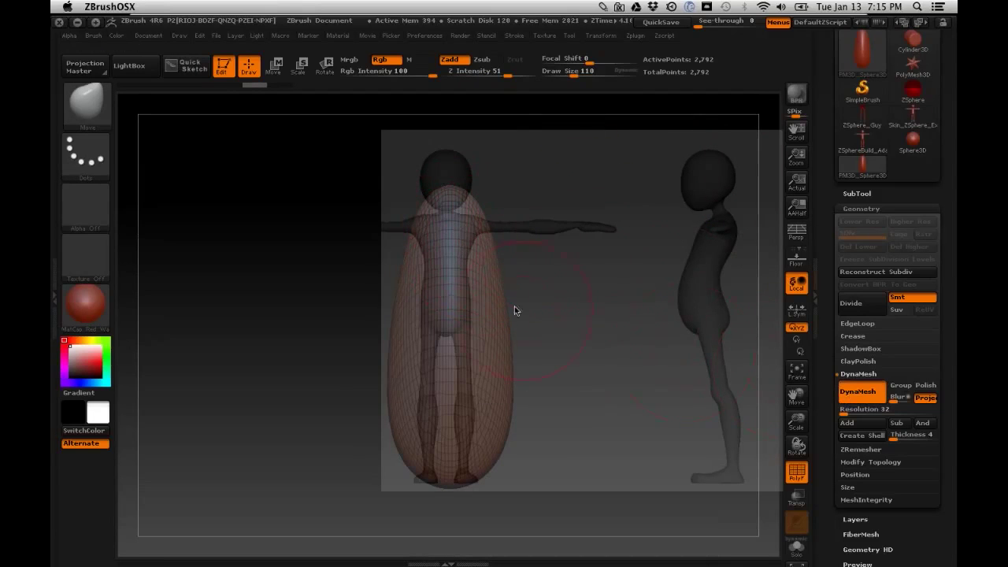
{"action": "key", "text": "ctrl"}
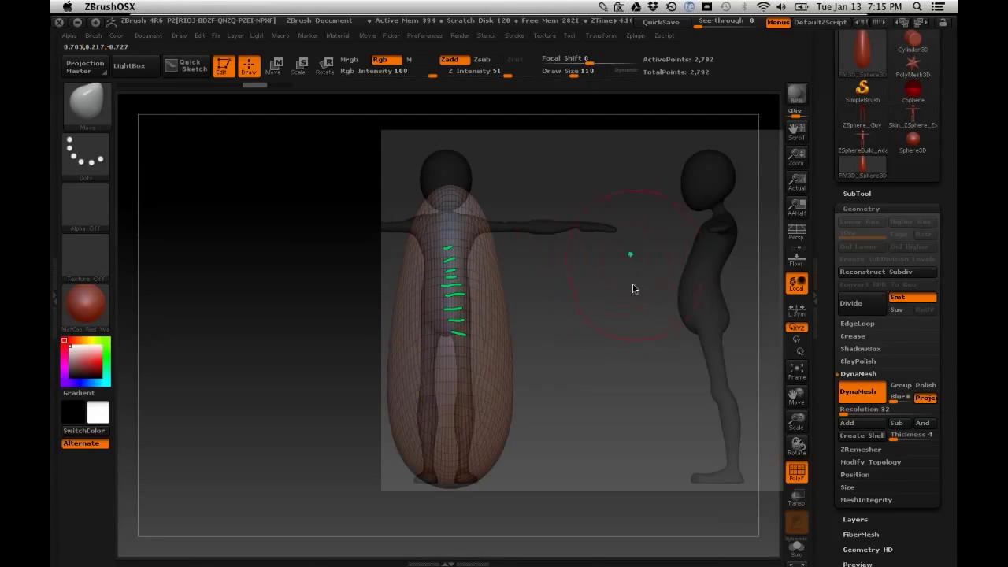
Step: Remesh the stretched torso with DynaMesh at resolution 32 to redistribute its polygons evenly
{"action": "key", "text": "b"}
{"action": "key", "text": "s"}
{"action": "key", "text": "t"}
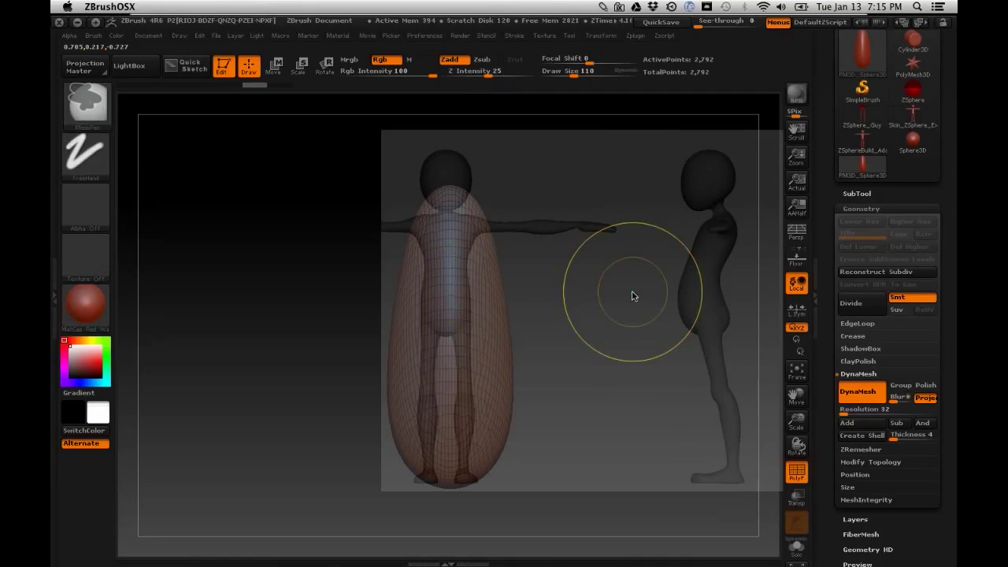
{"action": "key", "text": "shift"}
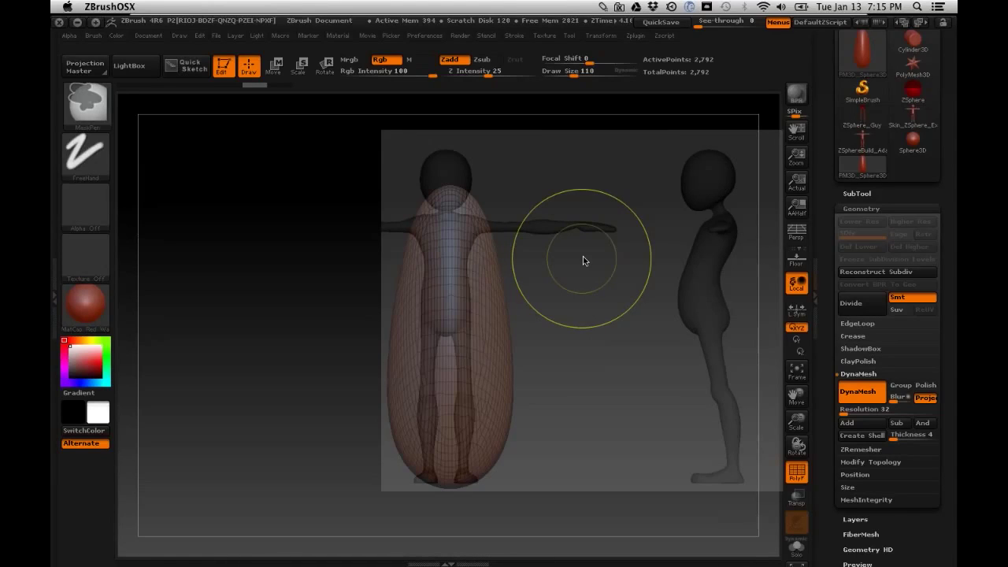
{"action": "left_click_drag", "start_coordinate": [601, 264], "coordinate": [621, 322], "text": "shift"}
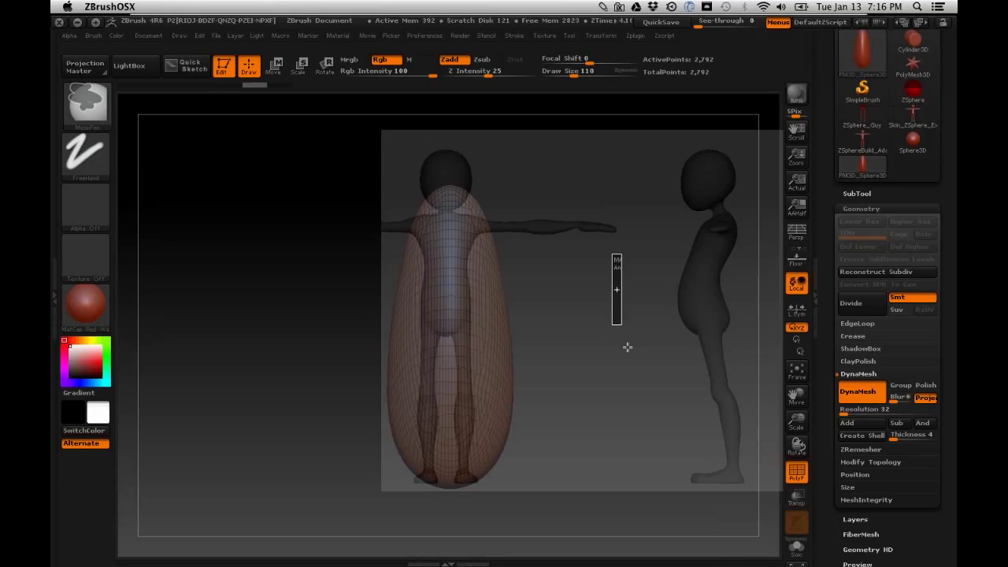
{"action": "left_click_drag", "start_coordinate": [645, 365], "coordinate": [649, 374], "text": "ctrl"}
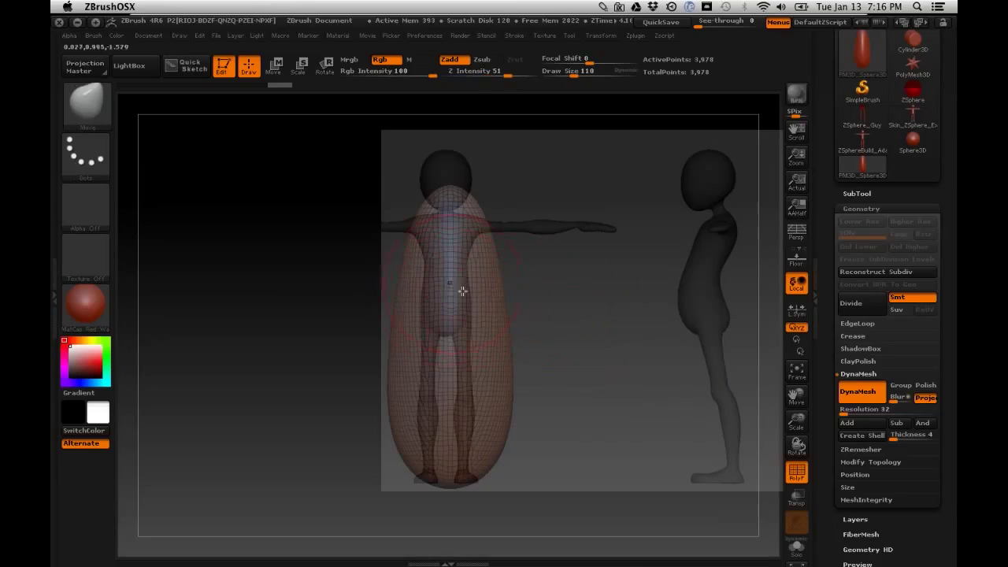
Step: Fit the view so the torso mesh covers the front-view figure from the base of the neck to the crotch
{"action": "key", "text": "b"}
{"action": "key", "text": "t"}
{"action": "key", "text": "o"}
{"action": "left_click_drag", "start_coordinate": [450, 275], "coordinate": [496, 292]}
{"action": "mouse_move", "coordinate": [613, 330]}
{"action": "left_mouse_down"}
{"action": "mouse_move", "coordinate": [581, 286]}
{"action": "mouse_move", "coordinate": [565, 332]}
{"action": "mouse_move", "coordinate": [540, 224]}
{"action": "mouse_move", "coordinate": [557, 264]}
{"action": "left_mouse_up"}
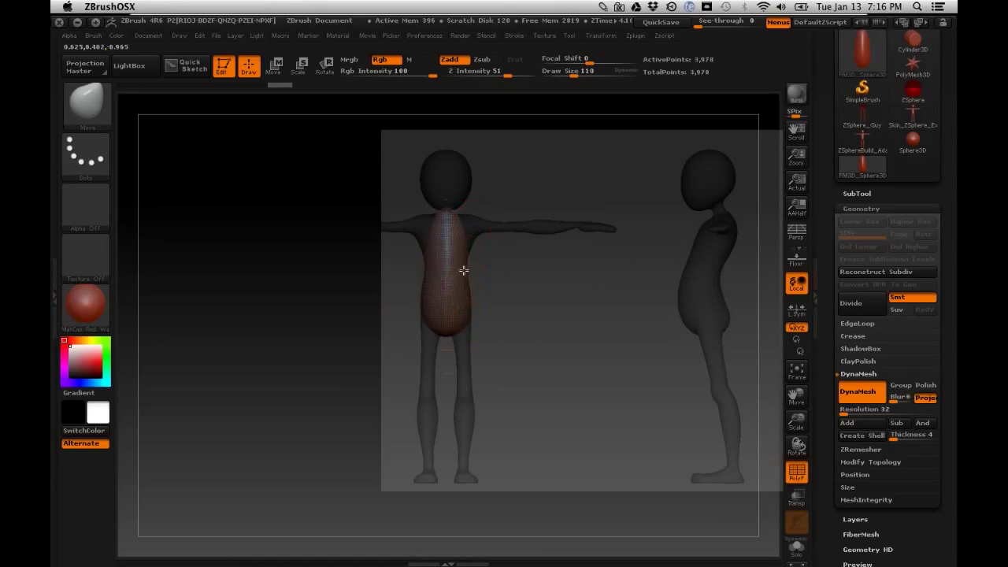
Step: Pull out both shoulders and refine the torso outline to match the front view, using the Move brush at draw sizes 30 and 46
{"action": "left_click", "coordinate": [483, 238]}
{"action": "left_click_drag", "start_coordinate": [467, 237], "coordinate": [479, 224]}
{"action": "key", "text": "space"}
{"action": "left_click_drag", "start_coordinate": [522, 290], "coordinate": [495, 290]}
{"action": "mouse_move", "coordinate": [467, 227]}
{"action": "left_mouse_down"}
{"action": "mouse_move", "coordinate": [483, 225]}
{"action": "mouse_move", "coordinate": [468, 225]}
{"action": "mouse_move", "coordinate": [462, 213]}
{"action": "mouse_move", "coordinate": [470, 213]}
{"action": "mouse_move", "coordinate": [478, 231]}
{"action": "left_mouse_up"}
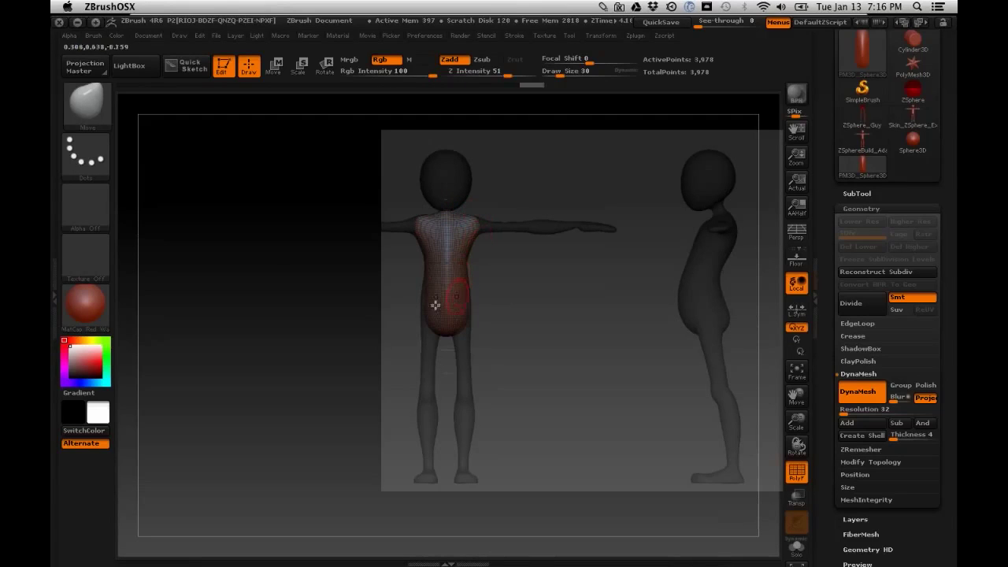
{"action": "key", "text": "space"}
{"action": "mouse_move", "coordinate": [490, 305]}
{"action": "left_mouse_down"}
{"action": "mouse_move", "coordinate": [470, 268]}
{"action": "mouse_move", "coordinate": [433, 269]}
{"action": "mouse_move", "coordinate": [445, 260]}
{"action": "left_mouse_up"}
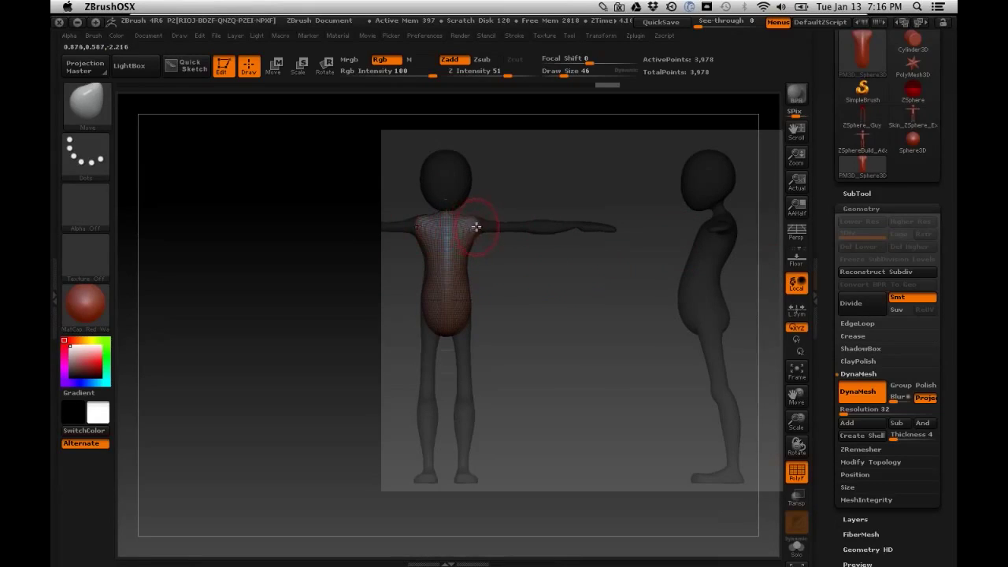
Step: Set the Move brush's focal shift to -69 and draw size to 25, and pull both arms out to the reference's fingertips
{"action": "key", "text": "space"}
{"action": "key", "text": "space"}
{"action": "left_click_drag", "start_coordinate": [450, 293], "coordinate": [440, 295]}
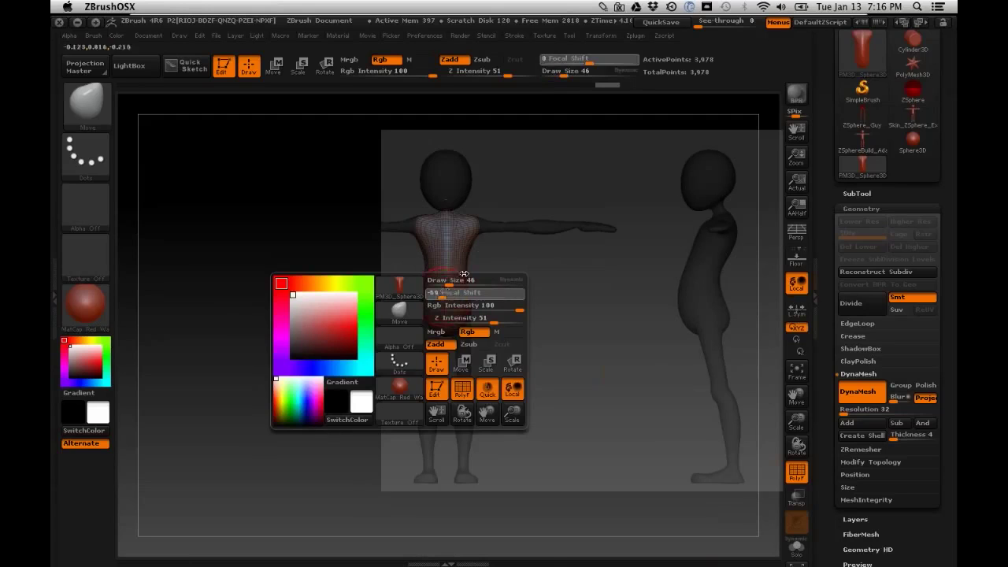
{"action": "key", "text": "space"}
{"action": "left_click_drag", "start_coordinate": [479, 232], "coordinate": [474, 232]}
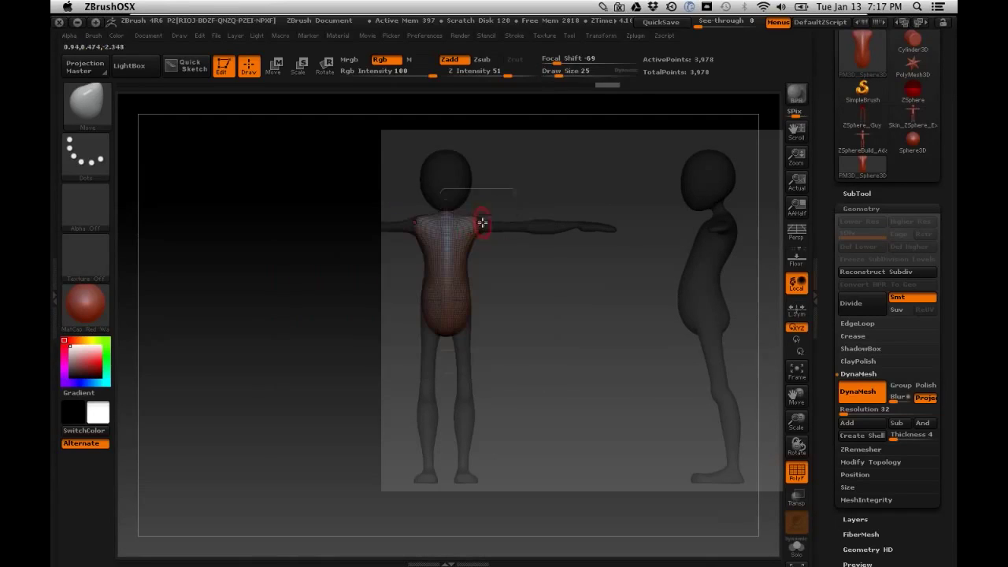
{"action": "left_click_drag", "start_coordinate": [560, 226], "coordinate": [676, 229]}
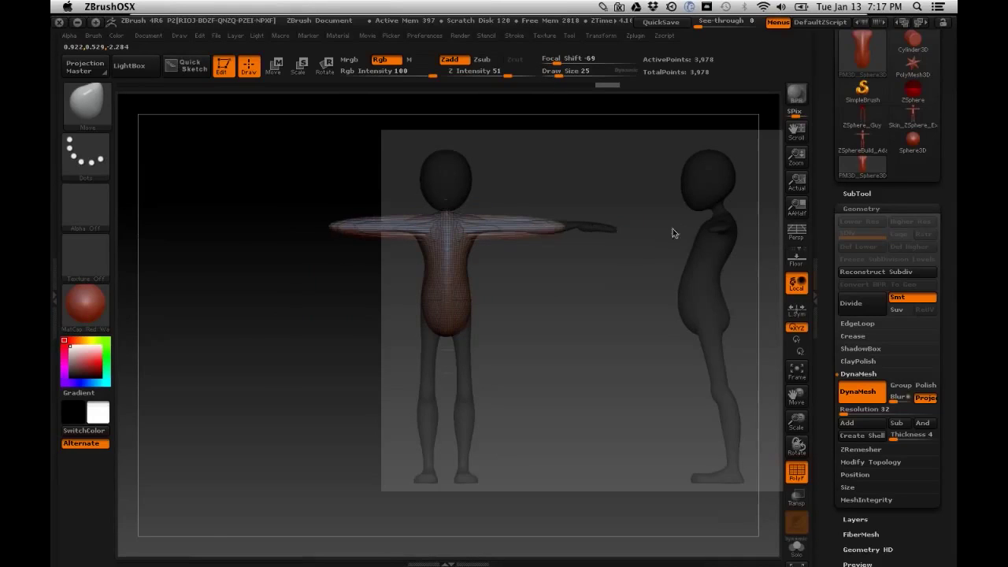
{"action": "left_click_drag", "start_coordinate": [565, 228], "coordinate": [675, 232]}
Step: Remesh the body with DynaMesh to redistribute the polygons along the stretched arms
{"action": "key", "text": "b"}
{"action": "key", "text": "m"}
{"action": "key", "text": "t"}
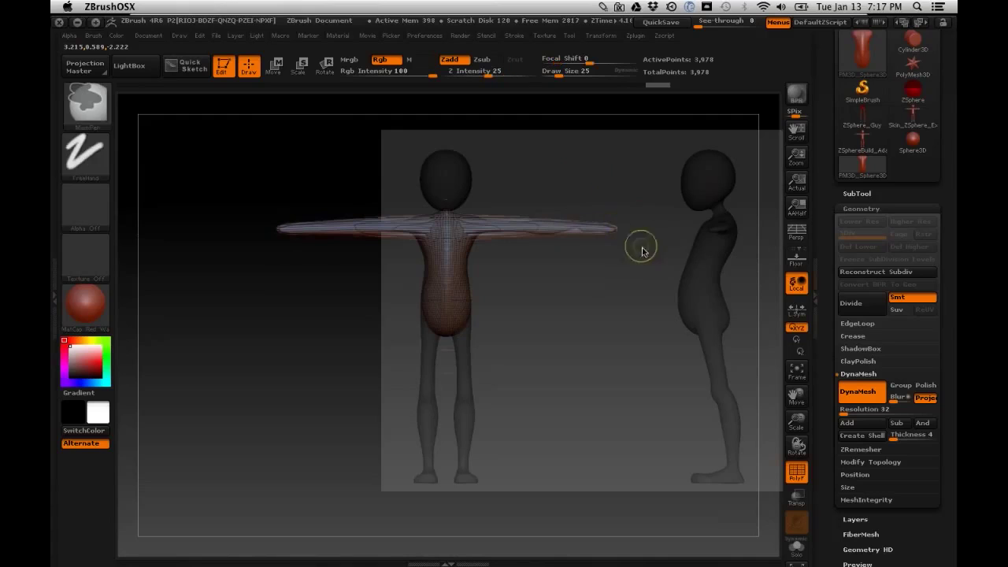
{"action": "left_click_drag", "start_coordinate": [635, 259], "coordinate": [666, 424], "text": "ctrl"}
{"action": "key", "text": "b"}
{"action": "key", "text": "m"}
{"action": "key", "text": "v"}
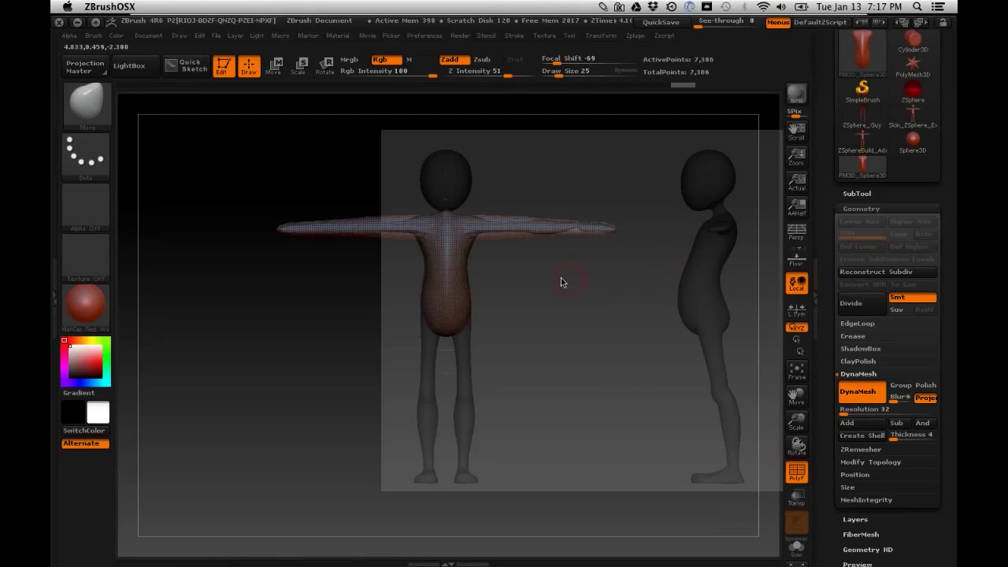
Step: Adjust the arms' outline with the Move brush at draw size 55, and smooth the upper arms and forearms down to the reference's thickness
{"action": "key", "text": "ctrl"}
{"action": "key", "text": "space"}
{"action": "left_click_drag", "start_coordinate": [533, 225], "coordinate": [534, 222]}
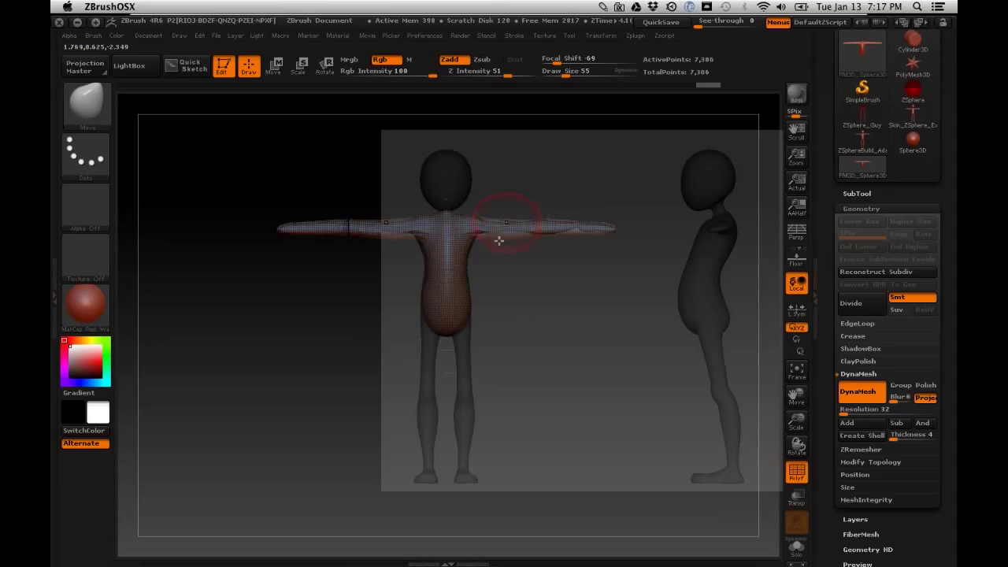
{"action": "key", "text": "shift"}
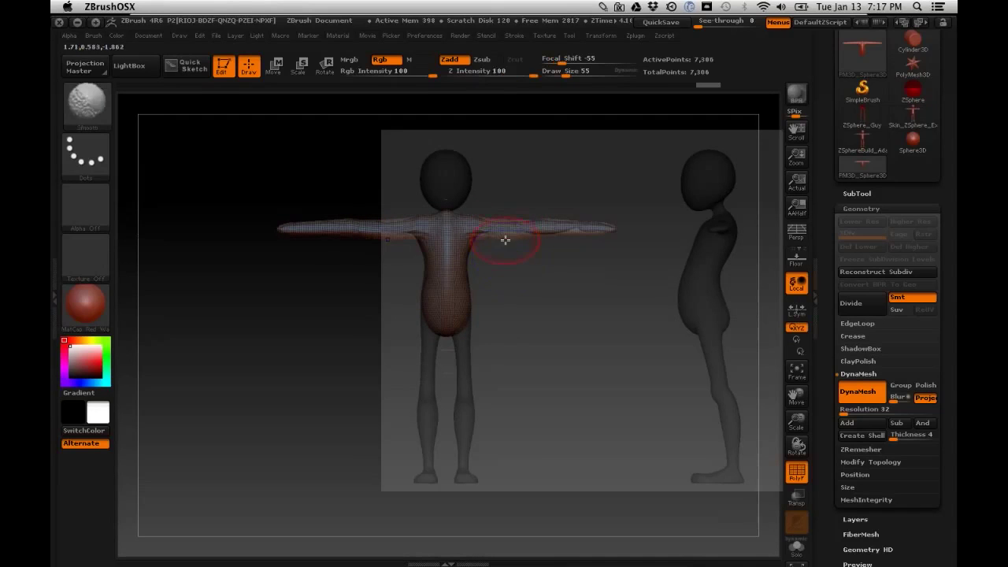
{"action": "left_click_drag", "start_coordinate": [516, 226], "coordinate": [486, 236], "text": "shift"}
{"action": "left_click_drag", "start_coordinate": [581, 233], "coordinate": [579, 228], "text": "shift"}
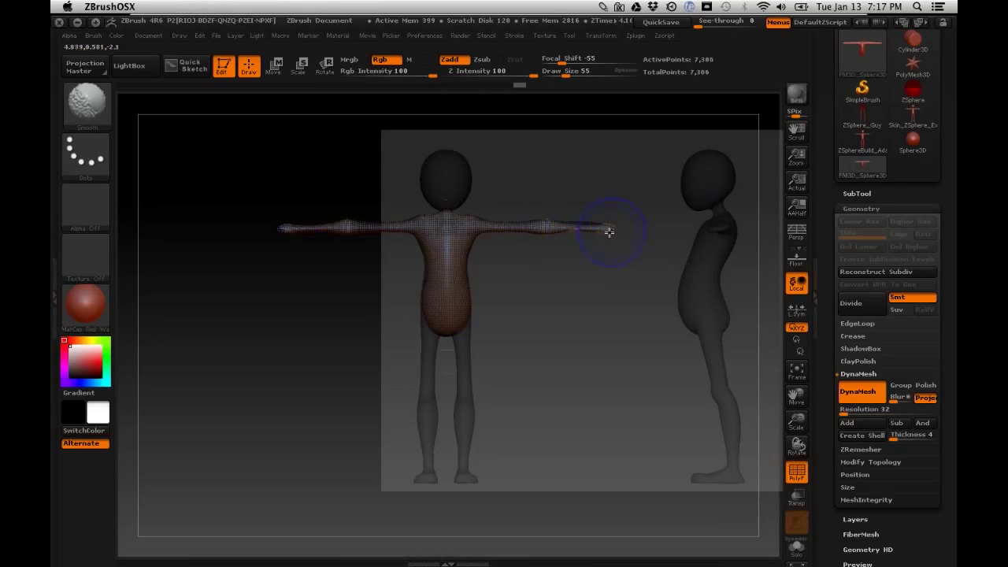
Step: Shape the wrists and hands to the front-view reference with the Move brush at draw size 30
{"action": "key", "text": "space"}
{"action": "left_click_drag", "start_coordinate": [583, 229], "coordinate": [571, 247]}
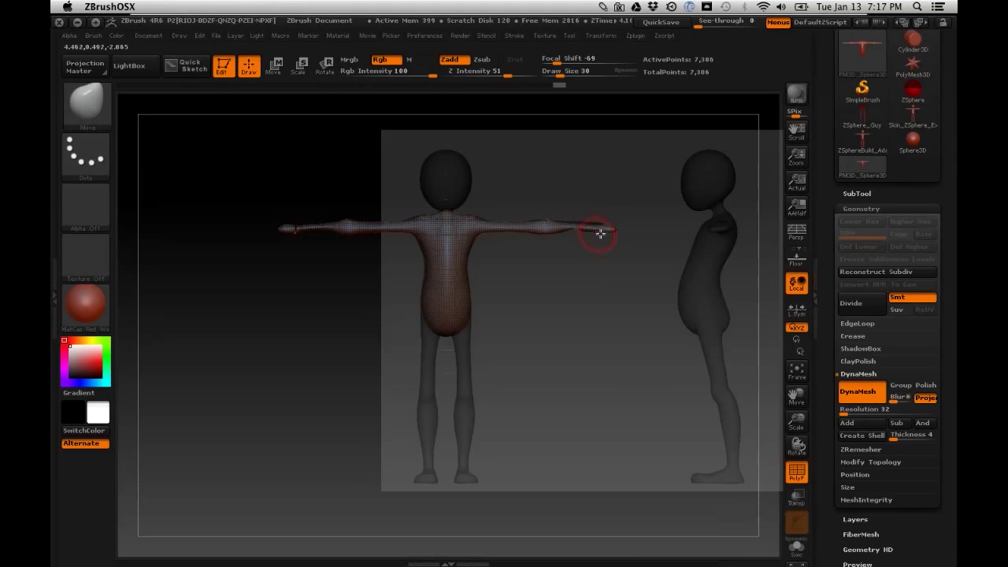
{"action": "key", "text": "shift"}
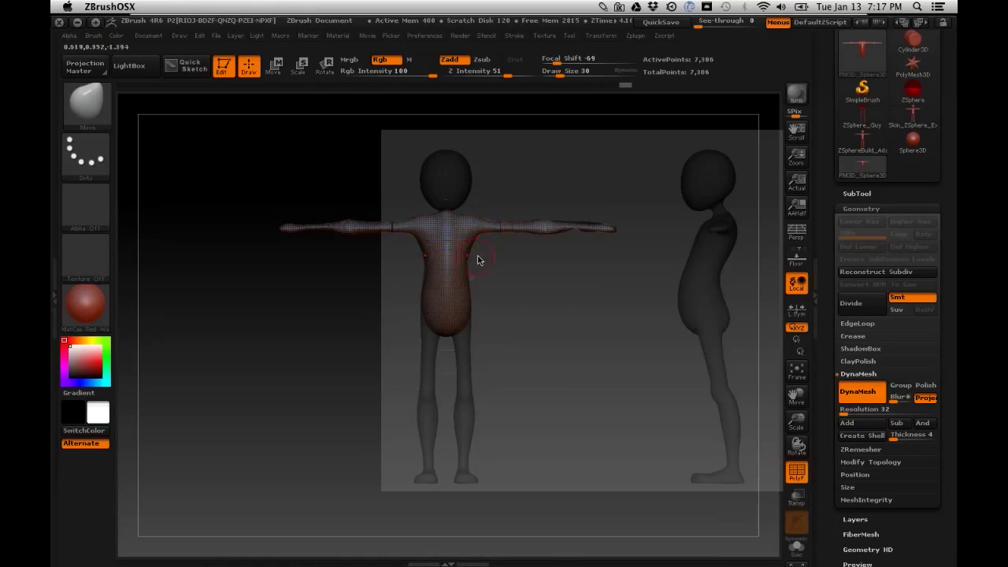
Step: Set the Move brush's focal shift to -84 and its draw size to 34
{"action": "key", "text": "space"}
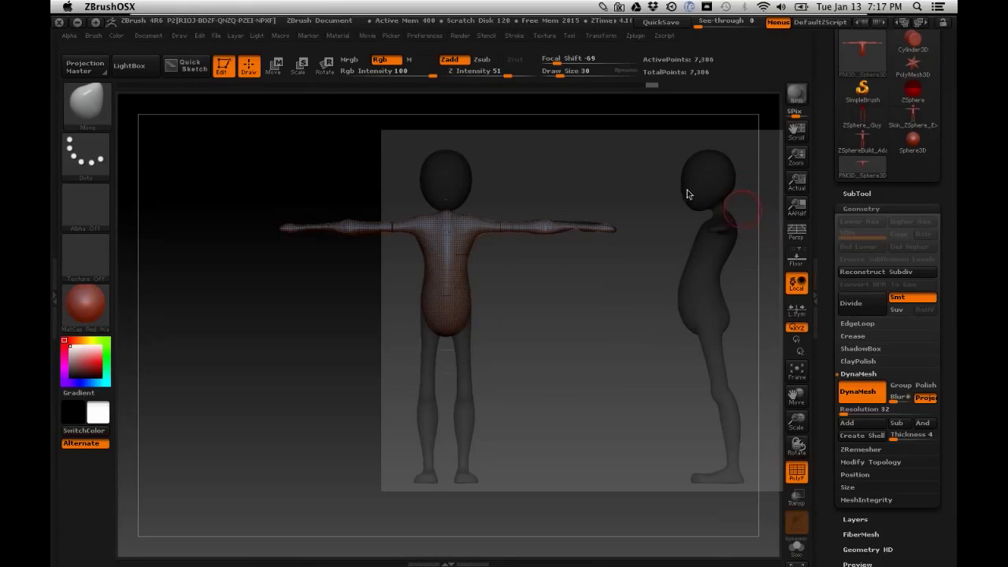
{"action": "key", "text": "space"}
{"action": "mouse_move", "coordinate": [587, 300]}
{"action": "left_mouse_down"}
{"action": "mouse_move", "coordinate": [606, 290]}
{"action": "mouse_move", "coordinate": [573, 300]}
{"action": "mouse_move", "coordinate": [636, 306]}
{"action": "left_mouse_up"}
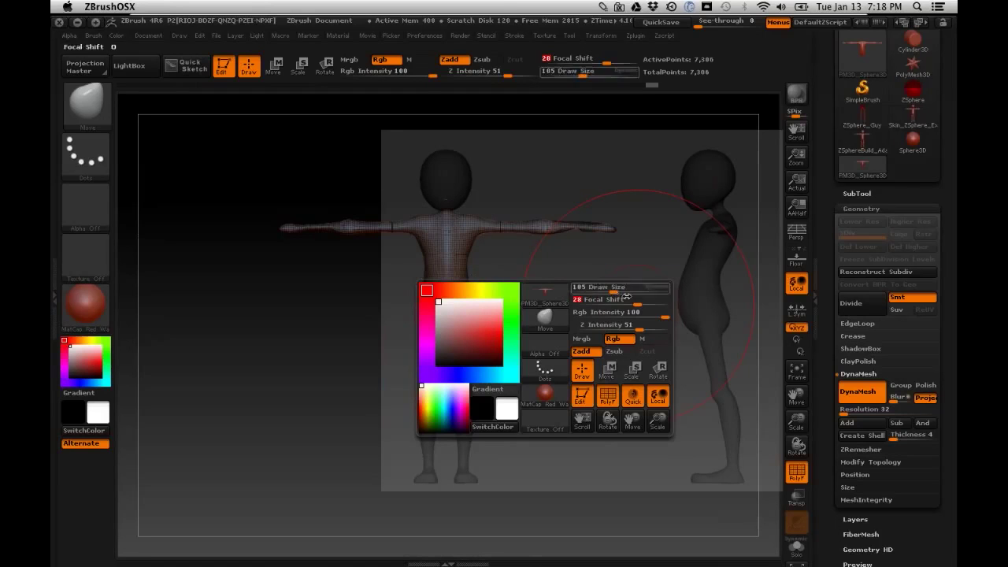
{"action": "left_click_drag", "start_coordinate": [622, 306], "coordinate": [583, 314]}
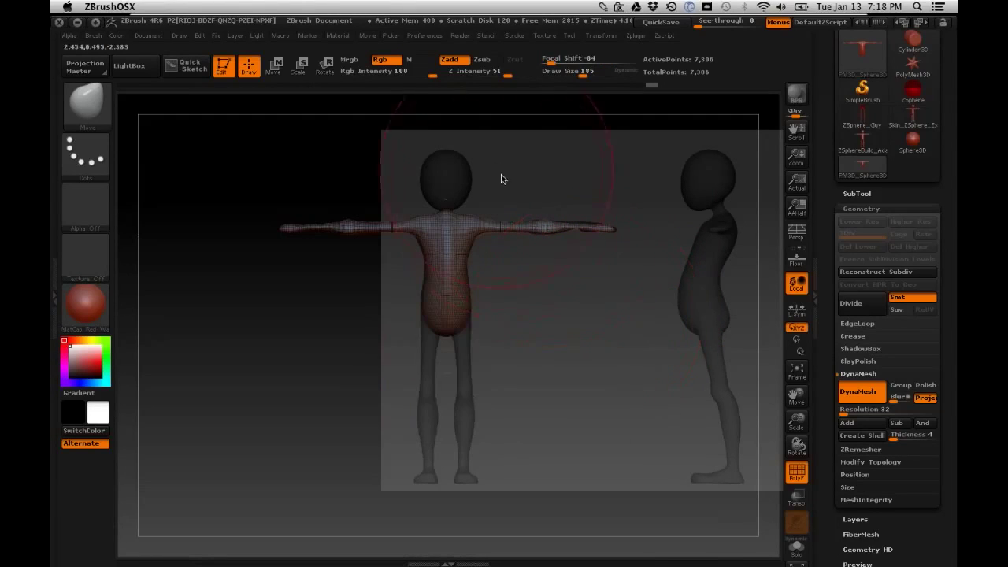
{"action": "key", "text": "space"}
{"action": "left_click_drag", "start_coordinate": [482, 347], "coordinate": [457, 349]}
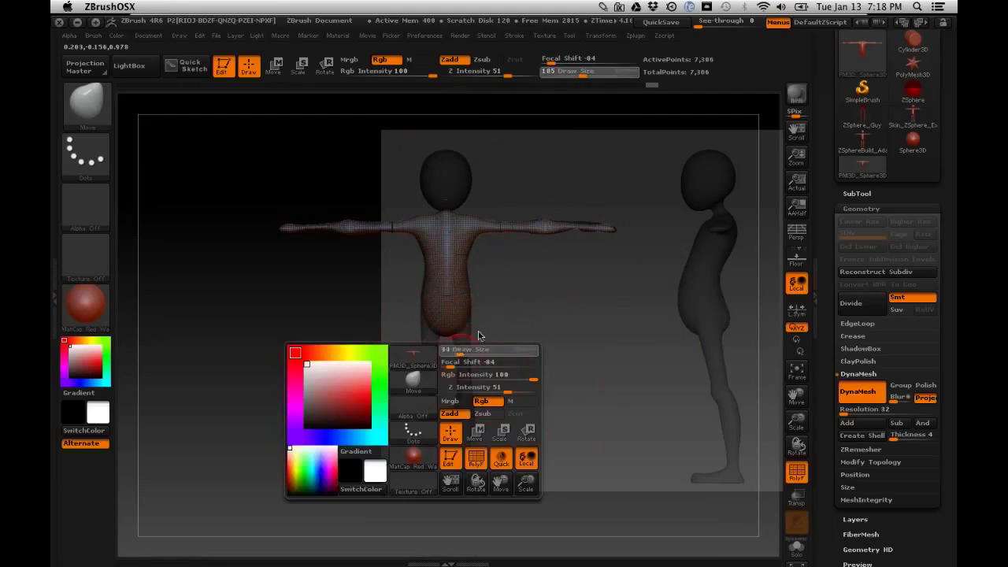
{"action": "left_click_drag", "start_coordinate": [482, 317], "coordinate": [462, 315], "text": "shift"}
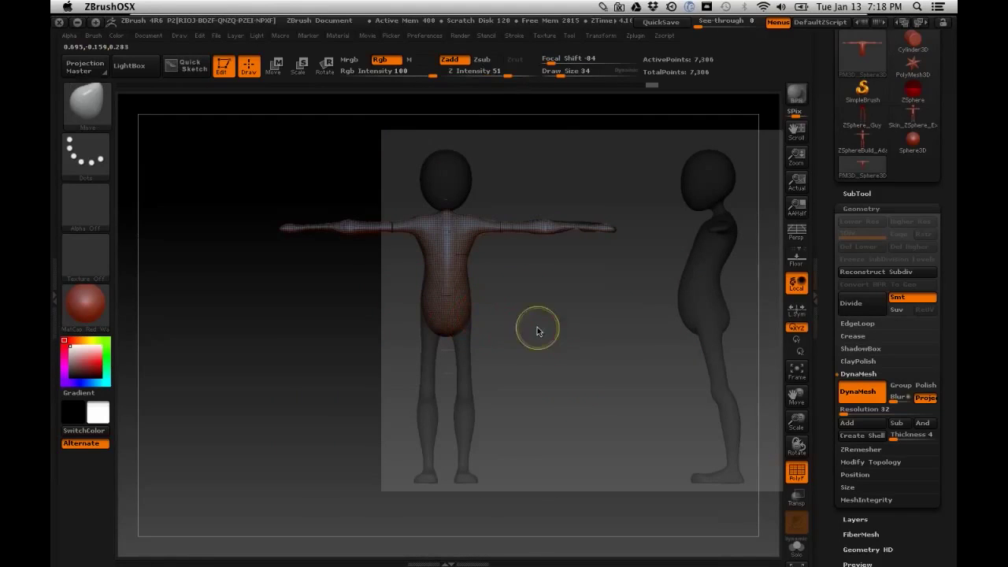
Step: Mask the lower corners of the hips where the legs start, and turn off the polyframe display
{"action": "key", "text": "ctrl"}
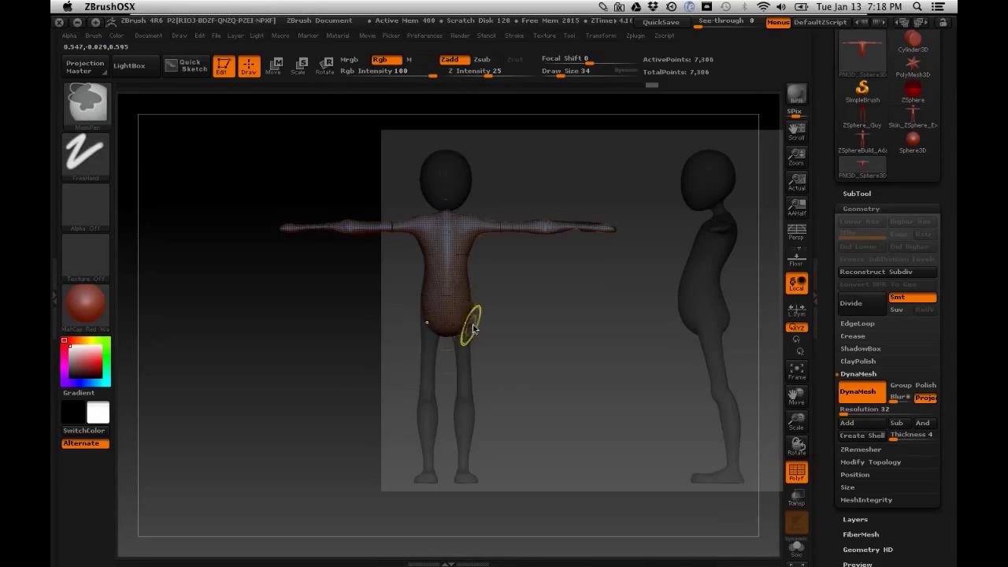
{"action": "key", "text": "shift+f"}
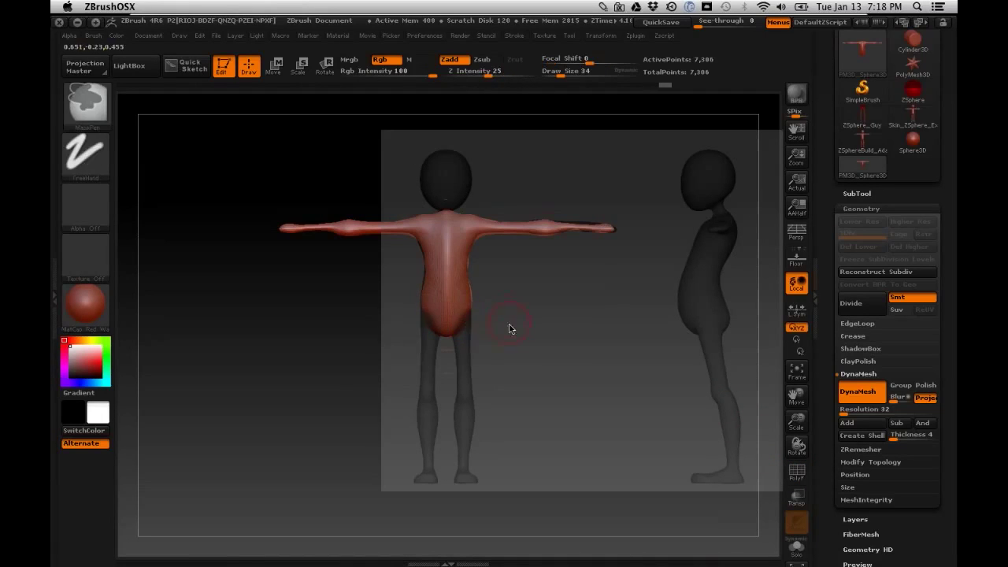
{"action": "key", "text": "ctrl"}
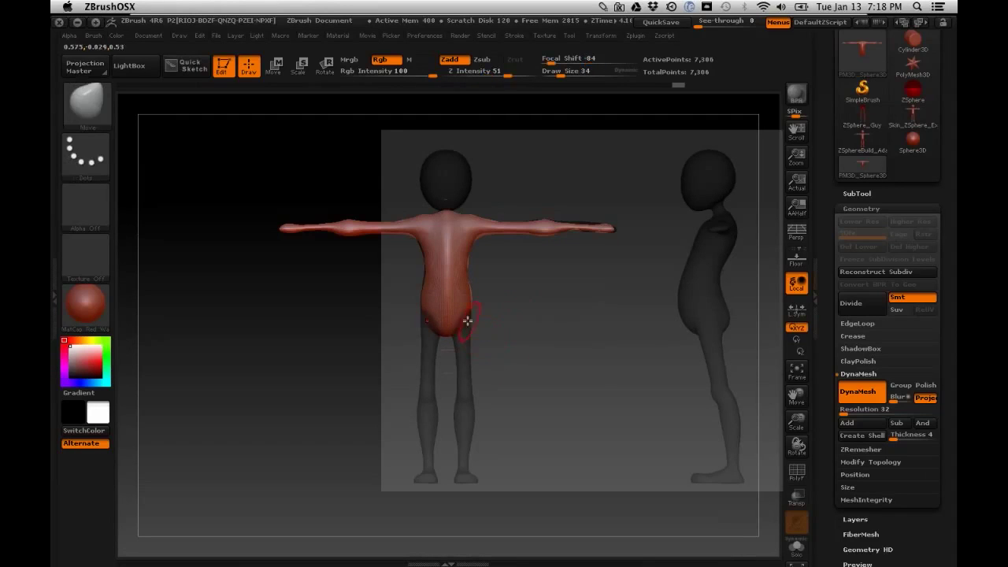
{"action": "key", "text": "ctrl"}
{"action": "key", "text": "ctrl"}
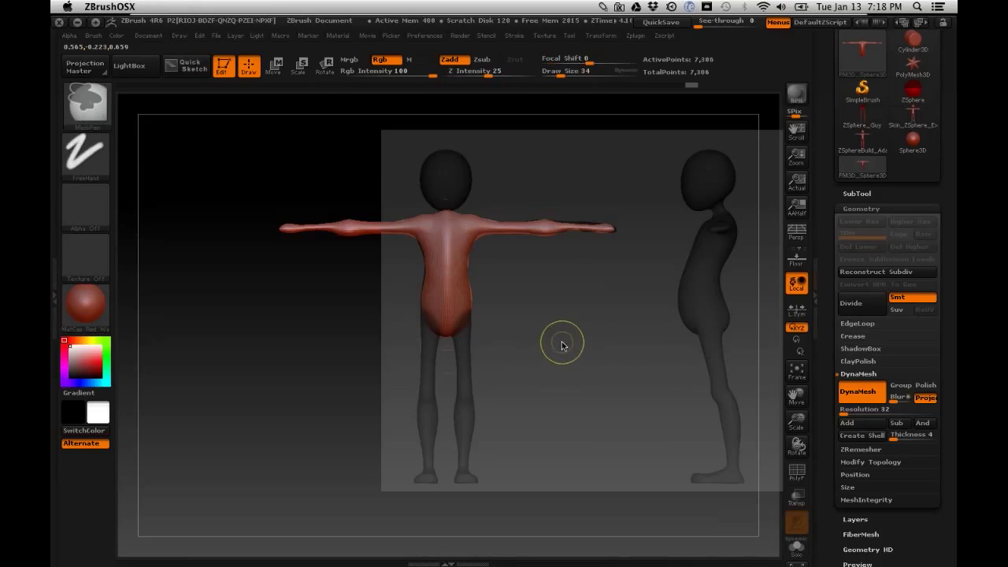
Step: Invert the hip mask so the rest of the body is masked, and invert it back
{"action": "left_click", "coordinate": [564, 348], "text": "ctrl"}
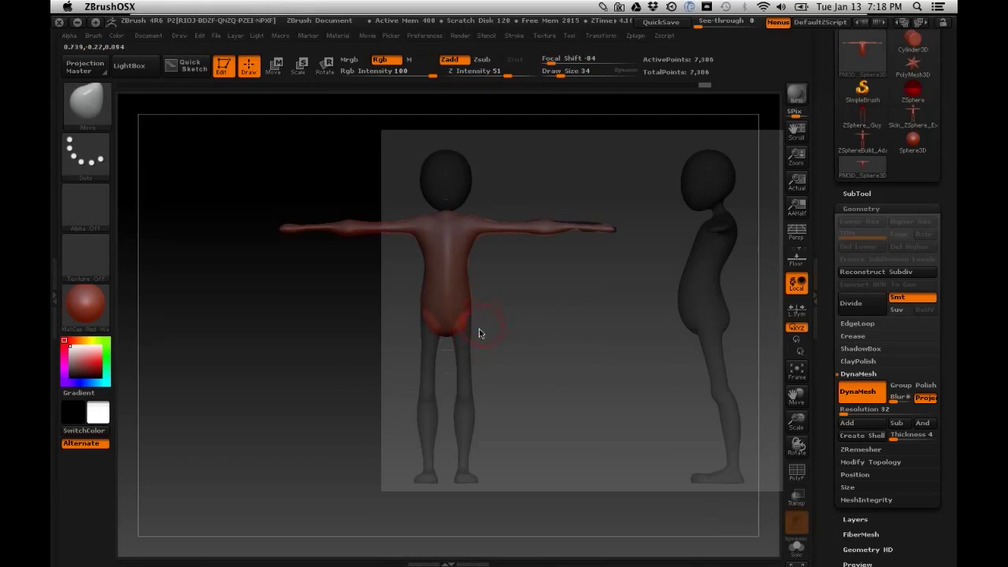
{"action": "left_click_drag", "start_coordinate": [513, 318], "coordinate": [520, 320], "text": "ctrl"}
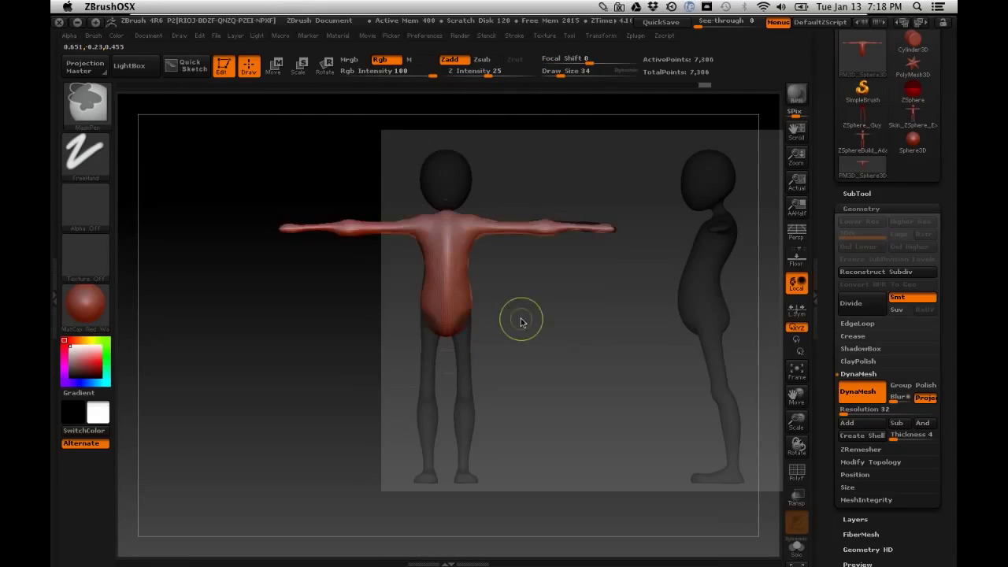
{"action": "left_click", "coordinate": [524, 324], "text": "ctrl"}
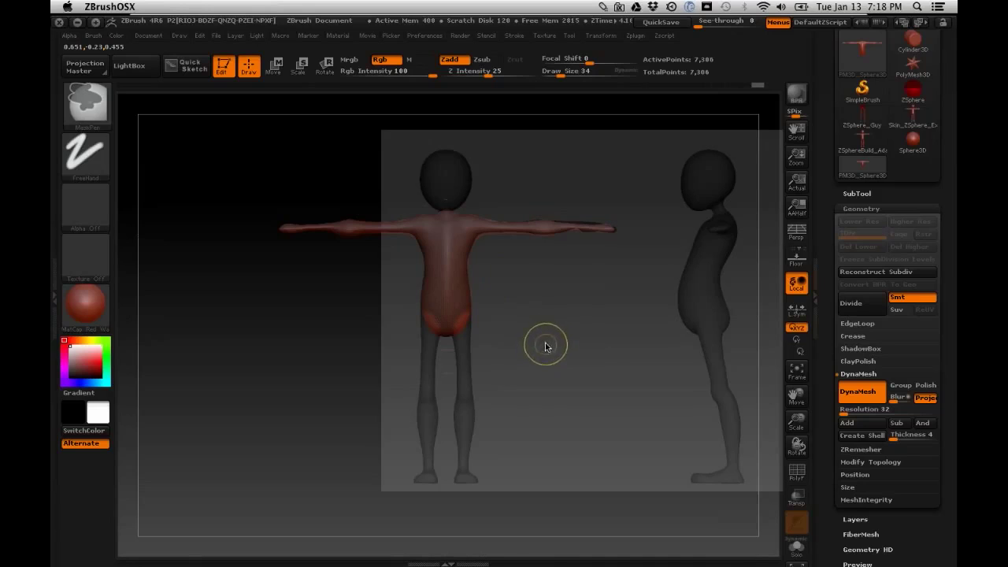
{"action": "left_click_drag", "start_coordinate": [526, 331], "coordinate": [528, 332], "text": "ctrl"}
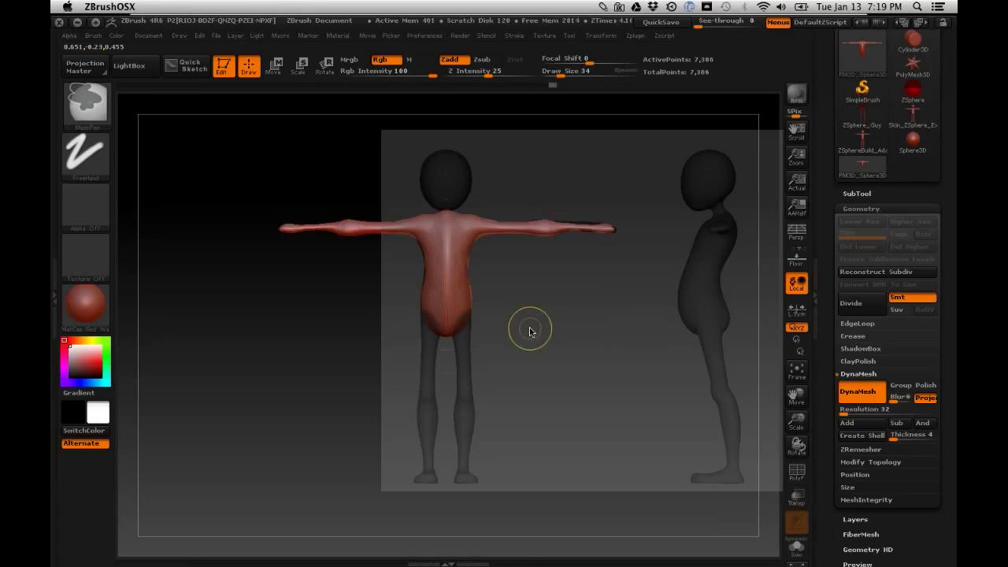
Step: With only the hip corners unmasked, pull the legs down to the reference ankles at draw size 84, clear the mask and remesh the body
{"action": "left_click", "coordinate": [529, 327], "text": "ctrl"}
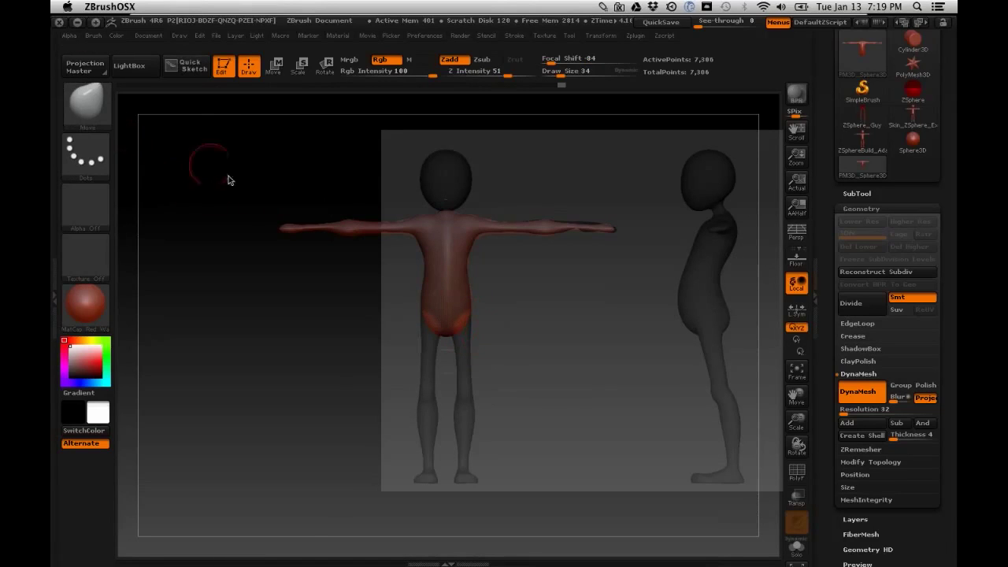
{"action": "key", "text": "space"}
{"action": "mouse_move", "coordinate": [473, 323]}
{"action": "left_mouse_down"}
{"action": "mouse_move", "coordinate": [488, 323]}
{"action": "mouse_move", "coordinate": [474, 481]}
{"action": "left_mouse_up"}
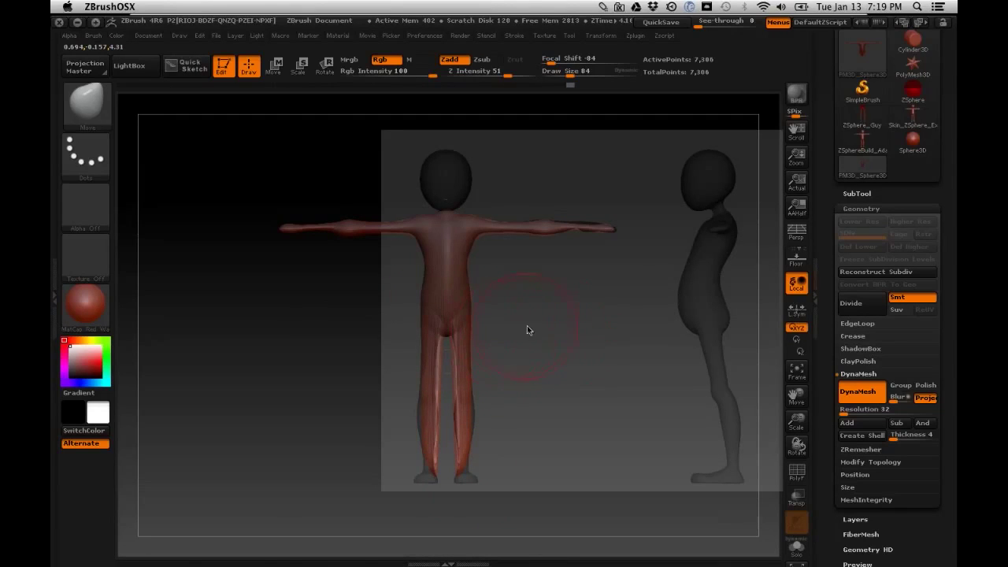
{"action": "left_click_drag", "start_coordinate": [583, 310], "coordinate": [615, 412], "text": "ctrl"}
{"action": "mouse_move", "coordinate": [584, 325]}
{"action": "left_mouse_down", "text": "ctrl"}
{"action": "mouse_move", "coordinate": [607, 454]}
{"action": "mouse_move", "coordinate": [602, 444]}
{"action": "left_mouse_up", "text": "ctrl"}
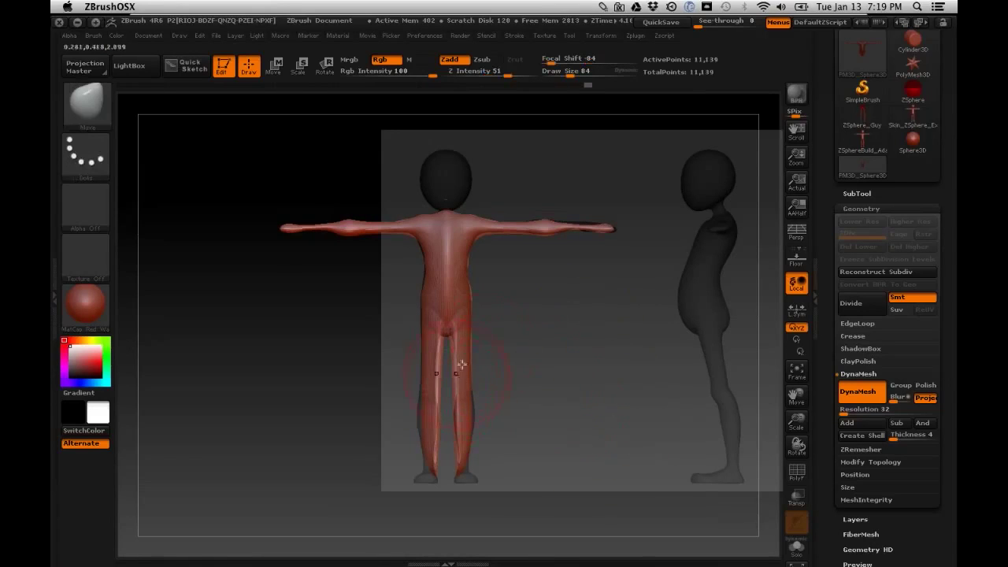
Step: Smooth the crotch and upper inner thighs, setting the Move brush's focal shift to -13
{"action": "left_click_drag", "start_coordinate": [444, 331], "coordinate": [452, 308]}
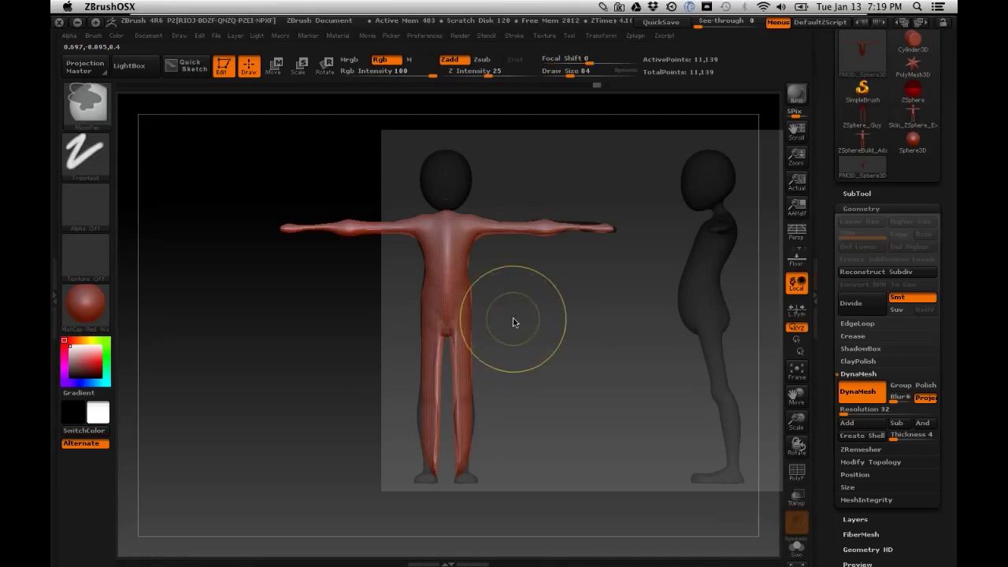
{"action": "left_click_drag", "start_coordinate": [449, 323], "coordinate": [455, 372]}
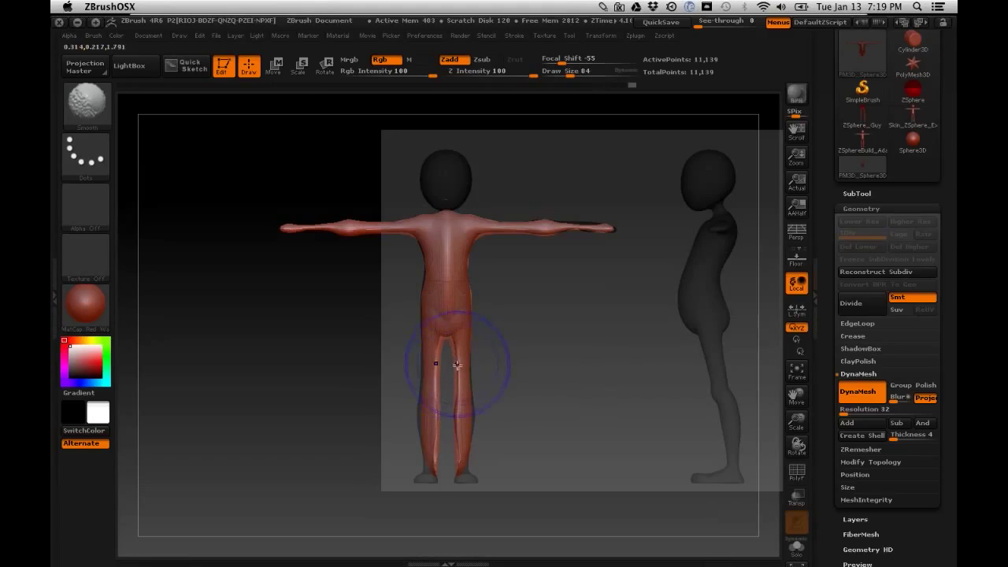
{"action": "key", "text": "space"}
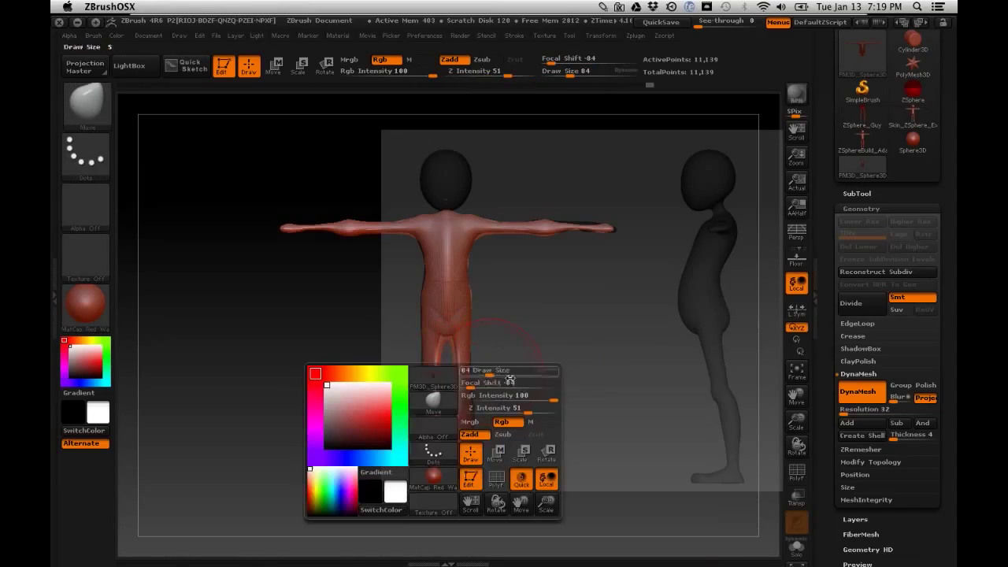
{"action": "left_click", "coordinate": [500, 383]}
{"action": "left_click_drag", "start_coordinate": [500, 387], "coordinate": [467, 359]}
{"action": "key", "text": "shift"}
{"action": "mouse_move", "coordinate": [458, 316]}
{"action": "left_mouse_down", "text": "shift"}
{"action": "mouse_move", "coordinate": [455, 259]}
{"action": "mouse_move", "coordinate": [471, 269]}
{"action": "mouse_move", "coordinate": [475, 259]}
{"action": "mouse_move", "coordinate": [475, 301]}
{"action": "left_mouse_up", "text": "shift"}
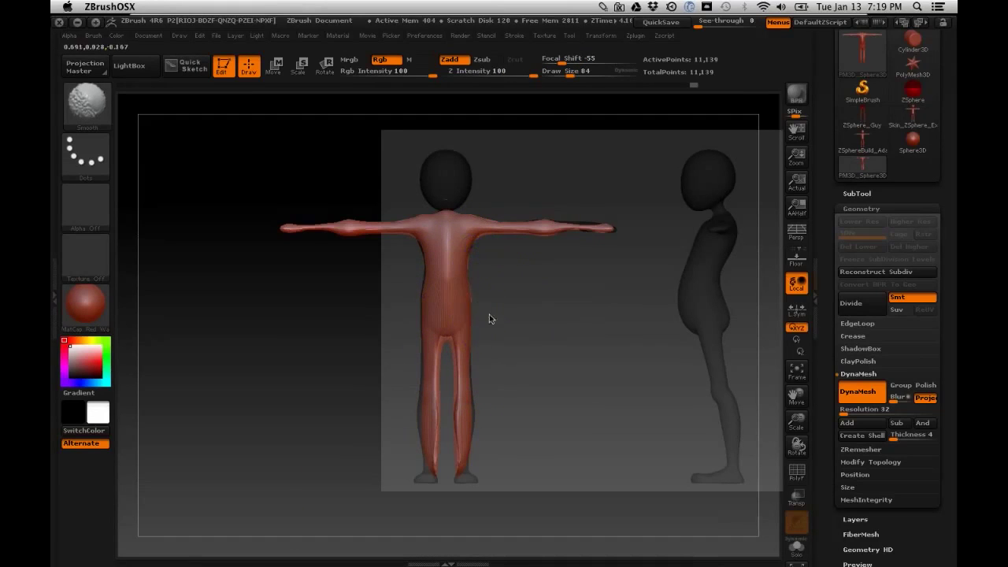
Step: Smooth and shape both legs from the inner thighs down to the ankles to match the front-view reference
{"action": "key", "text": "shift"}
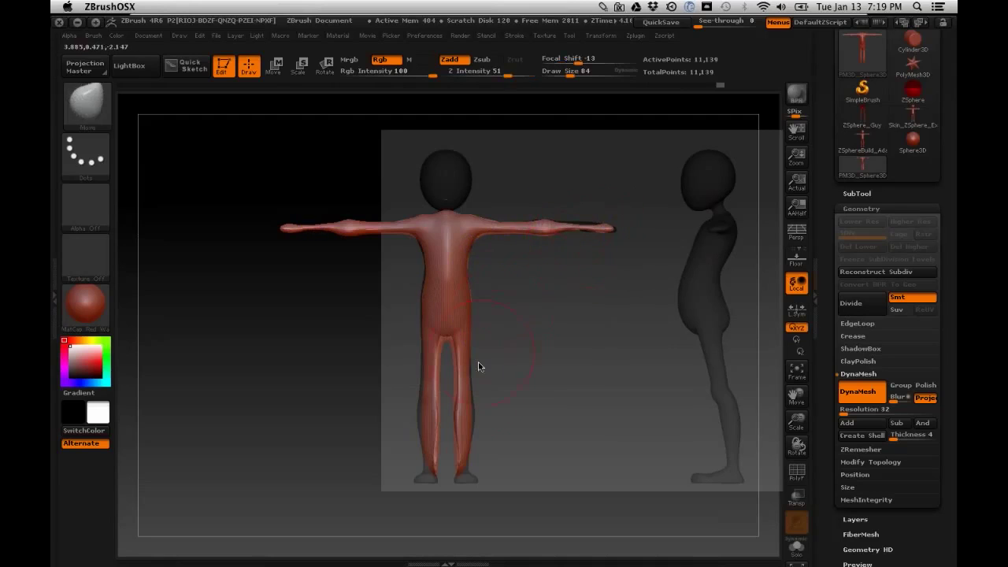
{"action": "key", "text": "shift"}
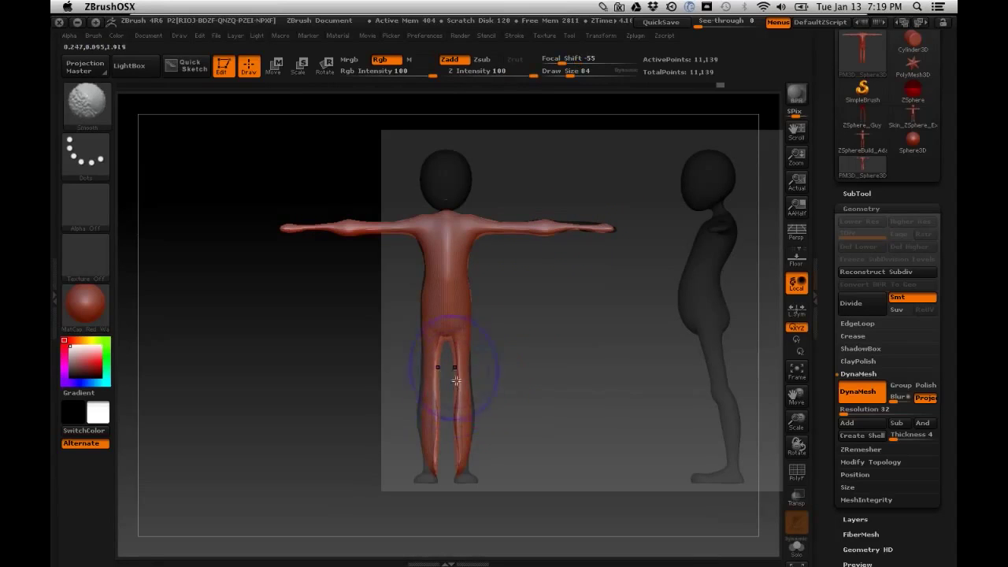
{"action": "left_click_drag", "start_coordinate": [455, 370], "coordinate": [468, 376], "text": "shift"}
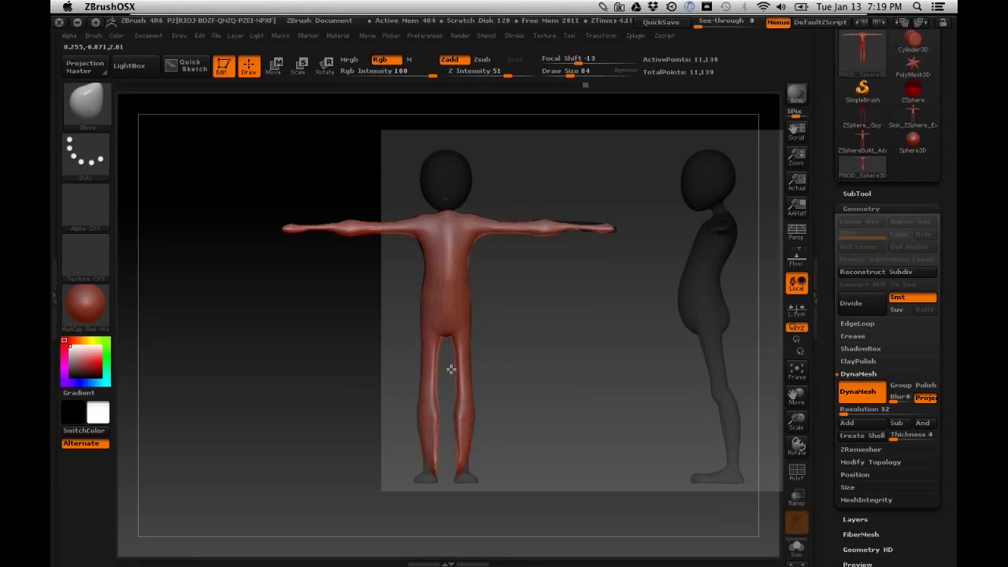
{"action": "key", "text": "shift"}
{"action": "mouse_move", "coordinate": [464, 469]}
{"action": "left_mouse_down", "text": "shift"}
{"action": "mouse_move", "coordinate": [465, 445]}
{"action": "mouse_move", "coordinate": [469, 467]}
{"action": "mouse_move", "coordinate": [470, 410]}
{"action": "mouse_move", "coordinate": [468, 480]}
{"action": "mouse_move", "coordinate": [476, 425]}
{"action": "mouse_move", "coordinate": [453, 382]}
{"action": "left_mouse_up", "text": "shift"}
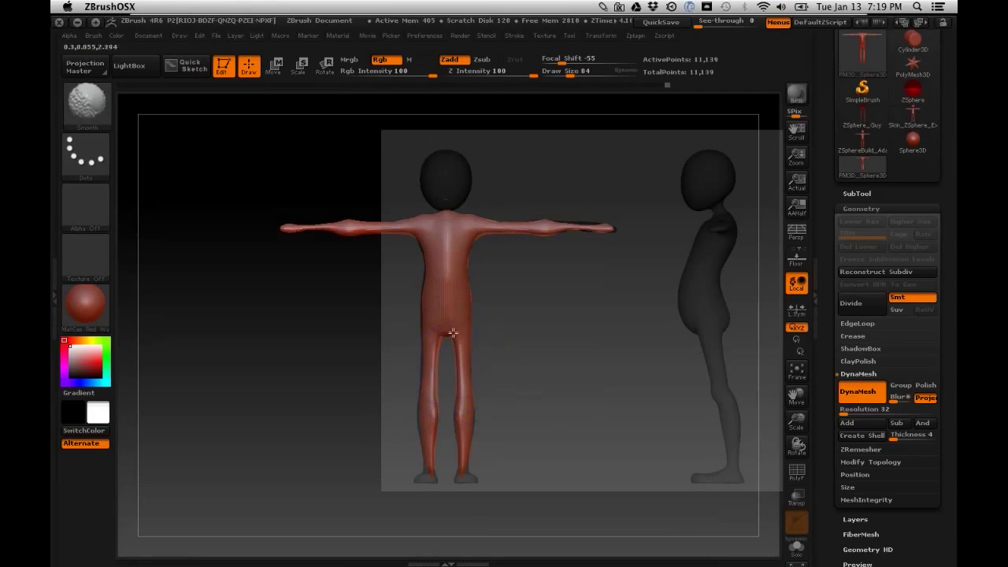
Step: Smooth the shoulders and forearms, and thicken the thin wrists with the Inflat brush
{"action": "mouse_move", "coordinate": [444, 197]}
{"action": "left_mouse_down", "text": "shift"}
{"action": "mouse_move", "coordinate": [477, 239]}
{"action": "mouse_move", "coordinate": [445, 224]}
{"action": "mouse_move", "coordinate": [402, 247]}
{"action": "left_mouse_up", "text": "shift"}
{"action": "left_click_drag", "start_coordinate": [572, 227], "coordinate": [581, 223], "text": "shift"}
{"action": "key", "text": "b"}
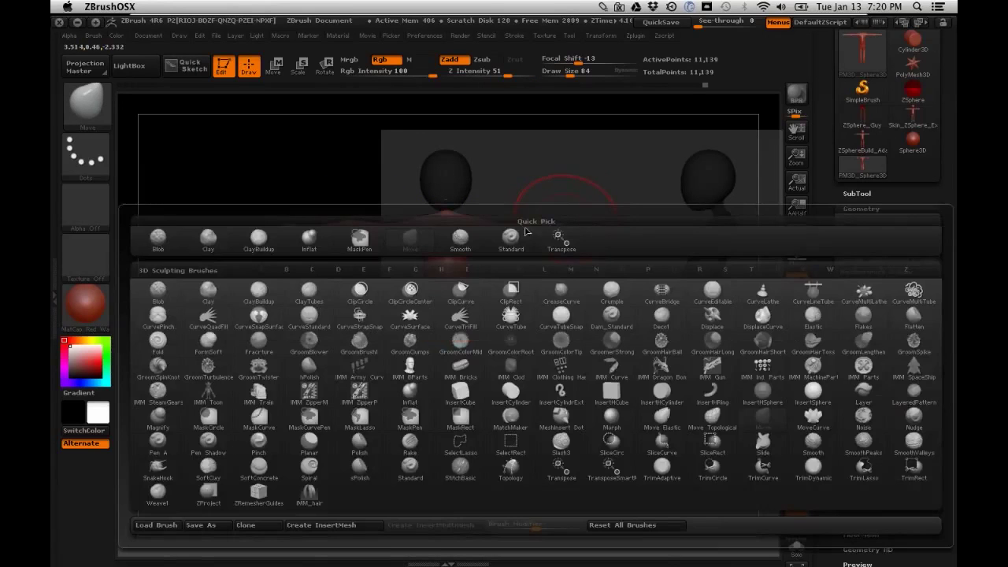
{"action": "left_click", "coordinate": [356, 237]}
{"action": "mouse_move", "coordinate": [599, 228]}
{"action": "left_mouse_down"}
{"action": "mouse_move", "coordinate": [572, 225]}
{"action": "mouse_move", "coordinate": [609, 230]}
{"action": "left_mouse_up"}
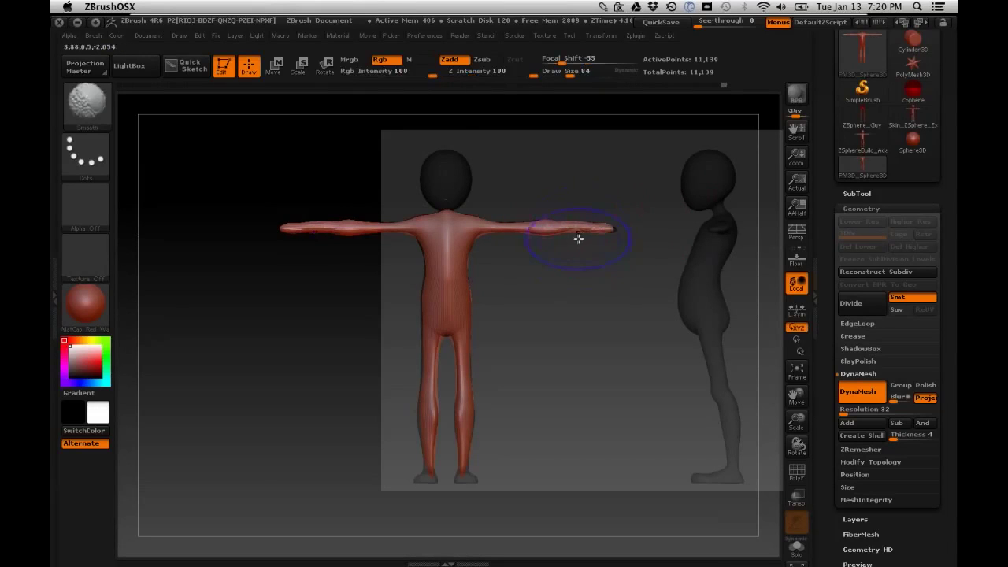
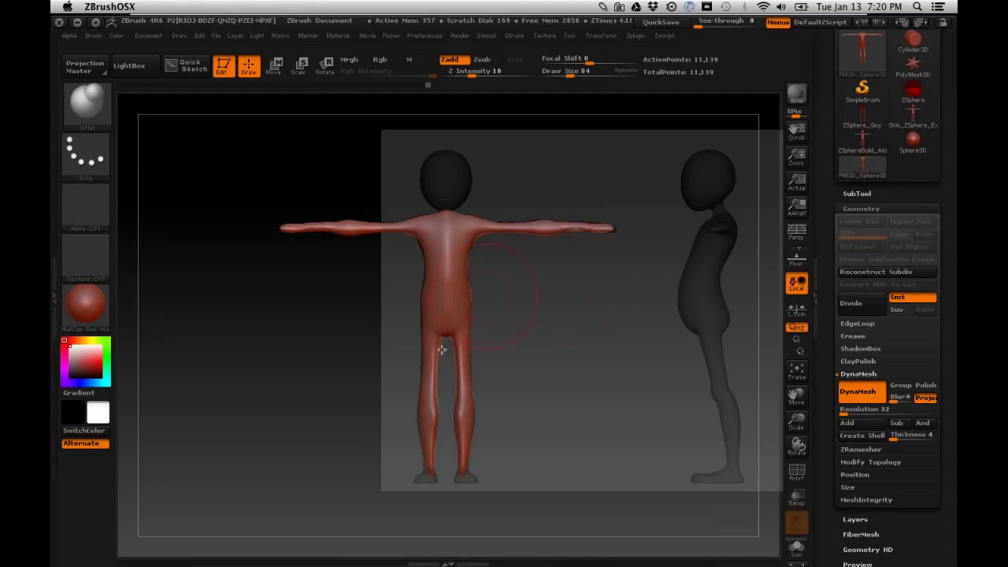
Step: Smooth the crotch between the legs and switch back to the Move brush
{"action": "key", "text": "shift"}
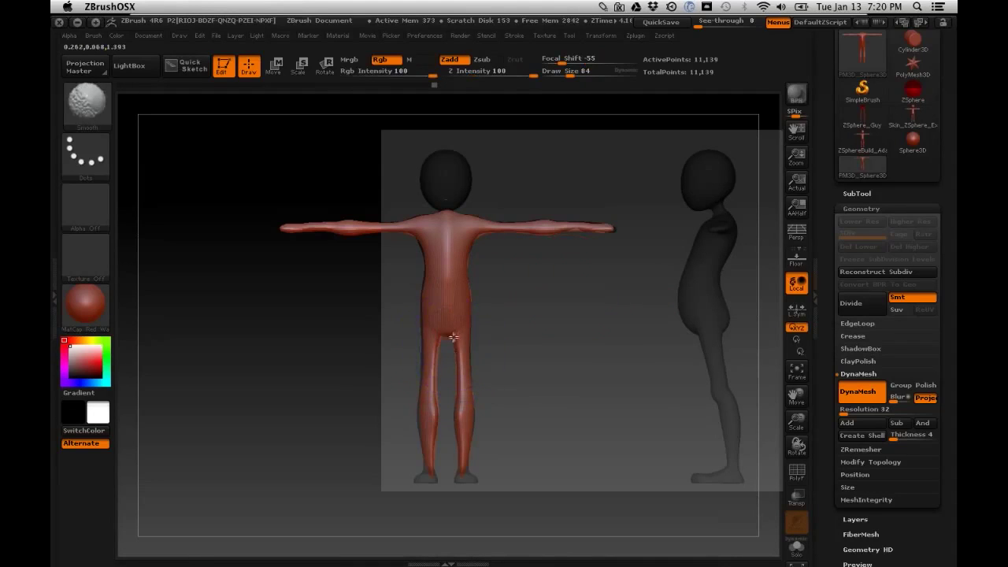
{"action": "key", "text": "shift"}
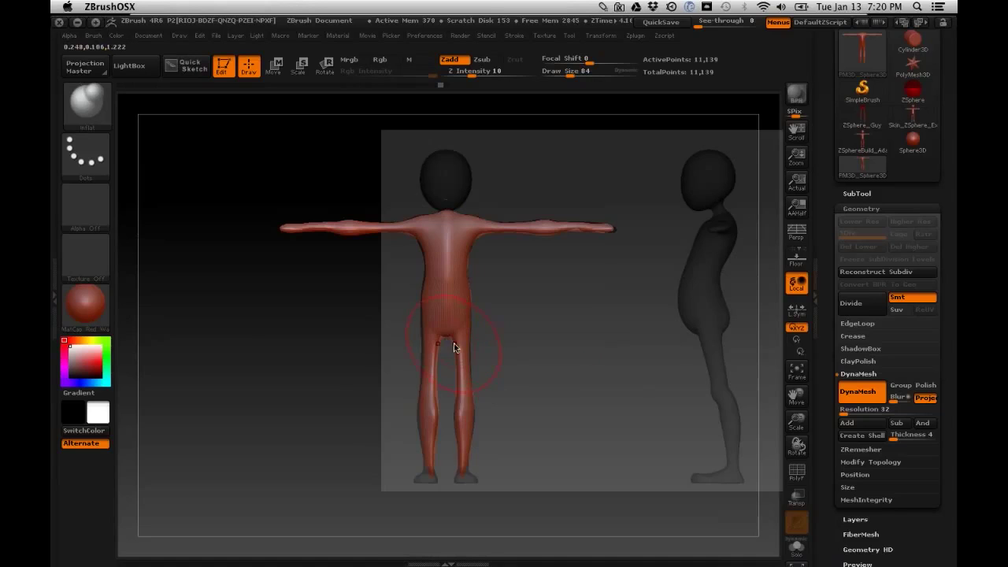
{"action": "key", "text": "b"}
{"action": "key", "text": "m"}
{"action": "key", "text": "v"}
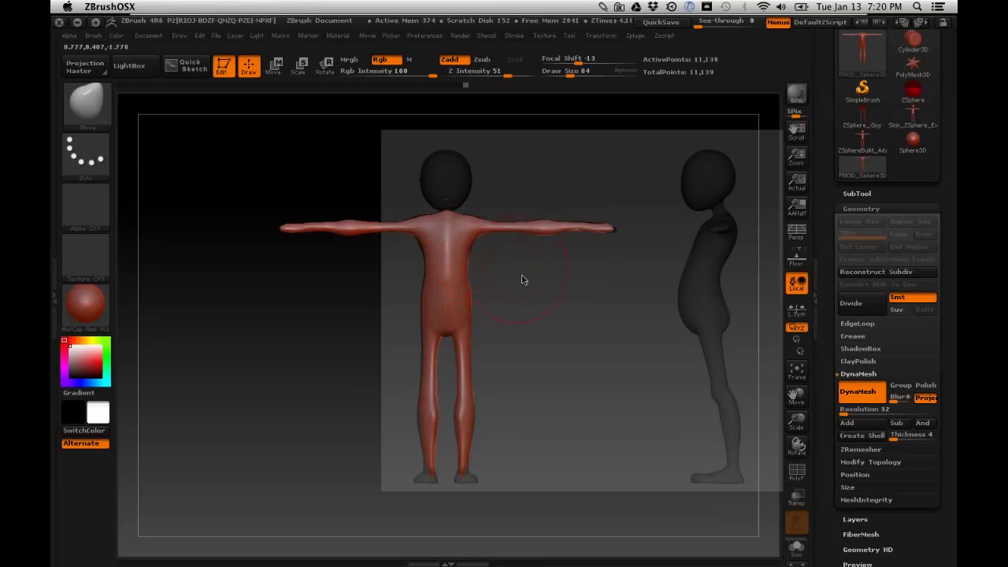
Step: Turn the body to its side view and reposition the SpotLight reference so the side figure lines up behind it
{"action": "mouse_move", "coordinate": [525, 293]}
{"action": "left_mouse_down"}
{"action": "mouse_move", "coordinate": [568, 325]}
{"action": "mouse_move", "coordinate": [628, 324]}
{"action": "mouse_move", "coordinate": [562, 317]}
{"action": "mouse_move", "coordinate": [795, 320]}
{"action": "left_mouse_up"}
{"action": "key", "text": "shift"}
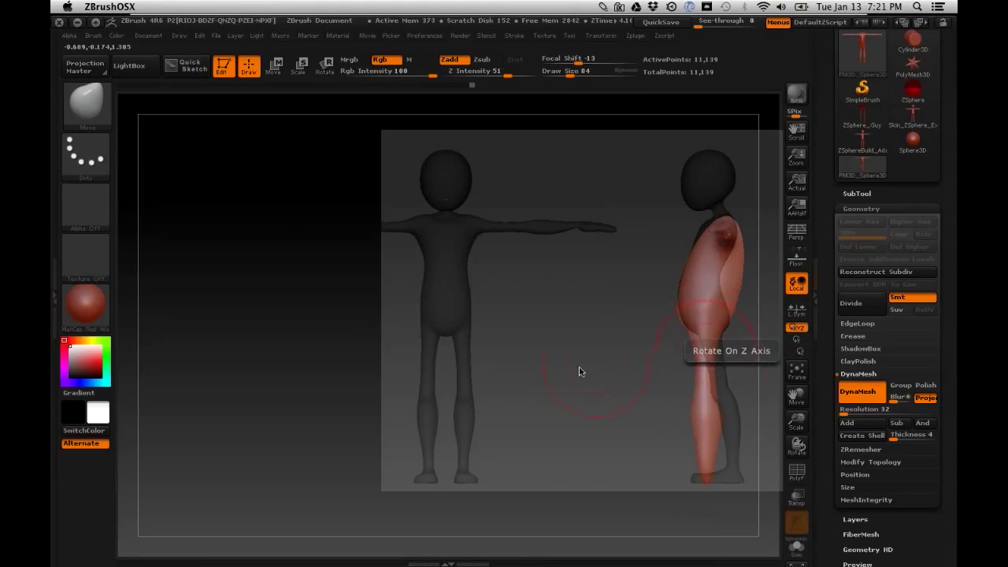
{"action": "left_click_drag", "start_coordinate": [592, 371], "coordinate": [332, 363]}
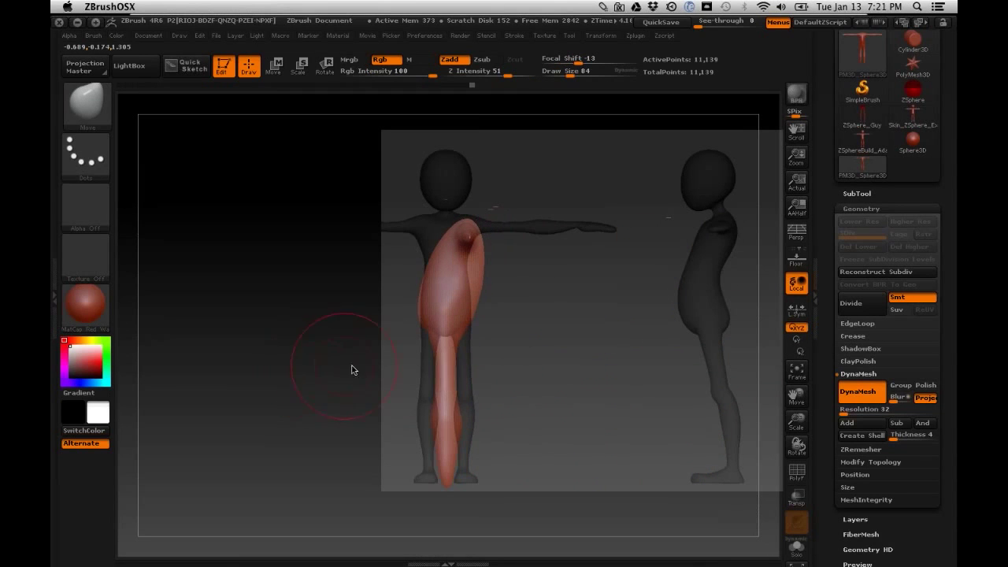
{"action": "key", "text": "shift+z"}
{"action": "left_click_drag", "start_coordinate": [603, 344], "coordinate": [348, 350]}
{"action": "key", "text": "shift+z"}
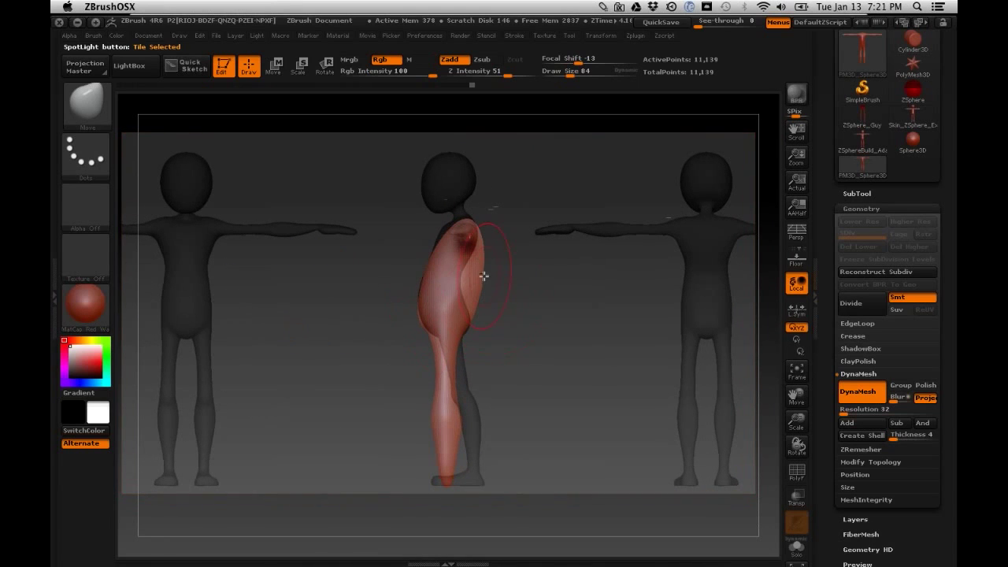
Step: Shape the back, belly and buttocks to the side-view reference and push the thighs and knees backward along it
{"action": "mouse_move", "coordinate": [486, 279]}
{"action": "left_mouse_down"}
{"action": "mouse_move", "coordinate": [462, 281]}
{"action": "mouse_move", "coordinate": [462, 304]}
{"action": "mouse_move", "coordinate": [477, 237]}
{"action": "mouse_move", "coordinate": [439, 227]}
{"action": "mouse_move", "coordinate": [423, 315]}
{"action": "left_mouse_up"}
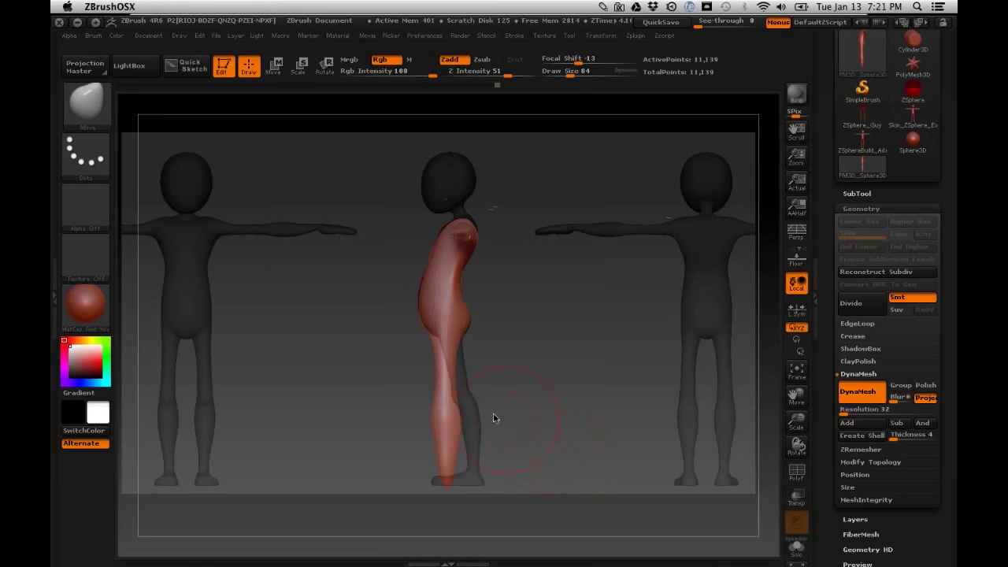
{"action": "left_click_drag", "start_coordinate": [440, 369], "coordinate": [459, 370]}
{"action": "left_click_drag", "start_coordinate": [452, 405], "coordinate": [468, 399]}
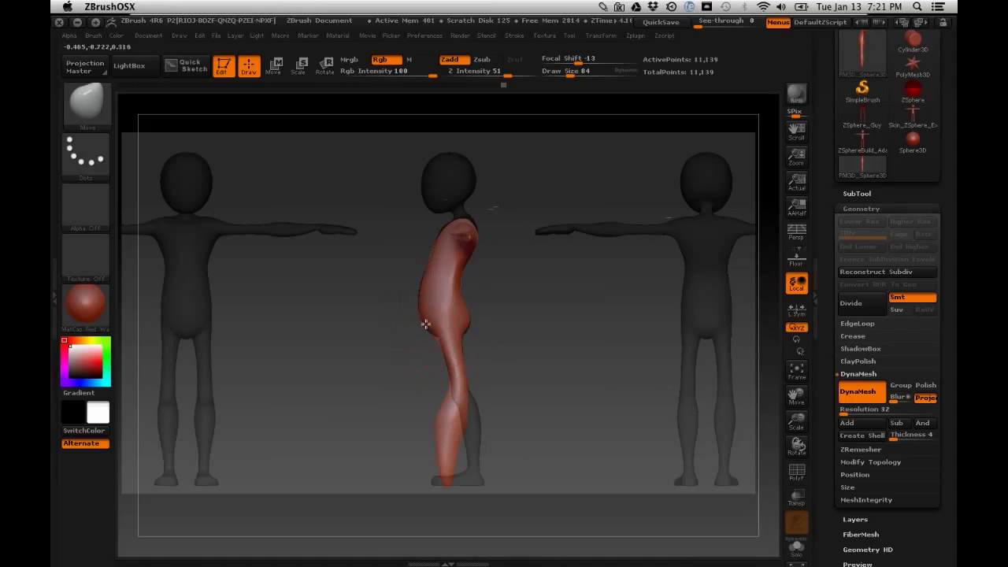
Step: Shape the lower legs and ankles to the side-view reference with the Move brush at draw size 130
{"action": "key", "text": "space"}
{"action": "left_click_drag", "start_coordinate": [446, 373], "coordinate": [470, 376]}
{"action": "left_click_drag", "start_coordinate": [450, 434], "coordinate": [473, 433]}
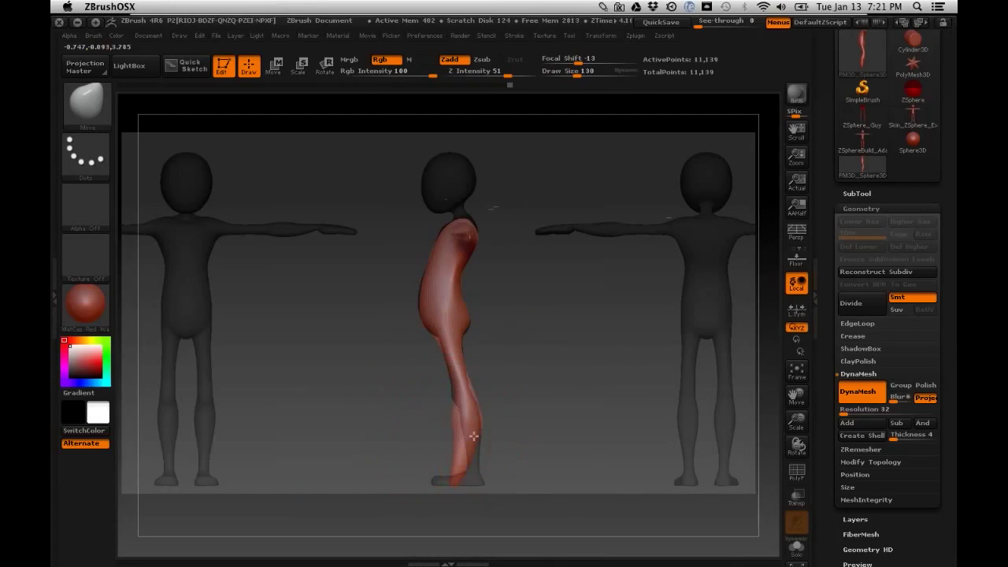
{"action": "mouse_move", "coordinate": [472, 388]}
{"action": "left_mouse_down"}
{"action": "mouse_move", "coordinate": [465, 375]}
{"action": "mouse_move", "coordinate": [474, 378]}
{"action": "left_mouse_up"}
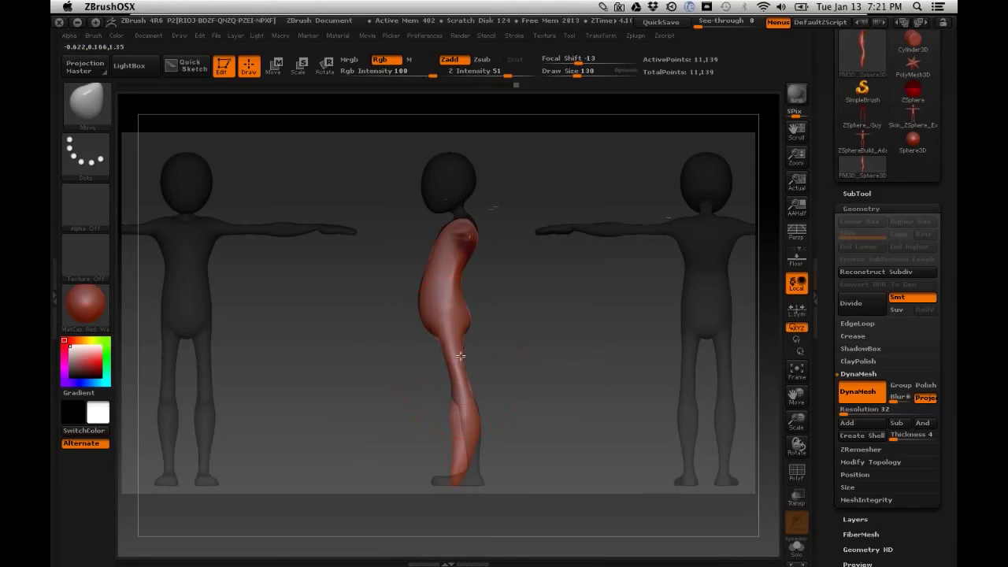
{"action": "mouse_move", "coordinate": [467, 456]}
{"action": "left_mouse_down"}
{"action": "mouse_move", "coordinate": [468, 465]}
{"action": "mouse_move", "coordinate": [477, 462]}
{"action": "mouse_move", "coordinate": [480, 433]}
{"action": "mouse_move", "coordinate": [472, 461]}
{"action": "mouse_move", "coordinate": [455, 412]}
{"action": "mouse_move", "coordinate": [472, 388]}
{"action": "mouse_move", "coordinate": [462, 423]}
{"action": "mouse_move", "coordinate": [465, 468]}
{"action": "mouse_move", "coordinate": [474, 441]}
{"action": "mouse_move", "coordinate": [471, 476]}
{"action": "left_mouse_up"}
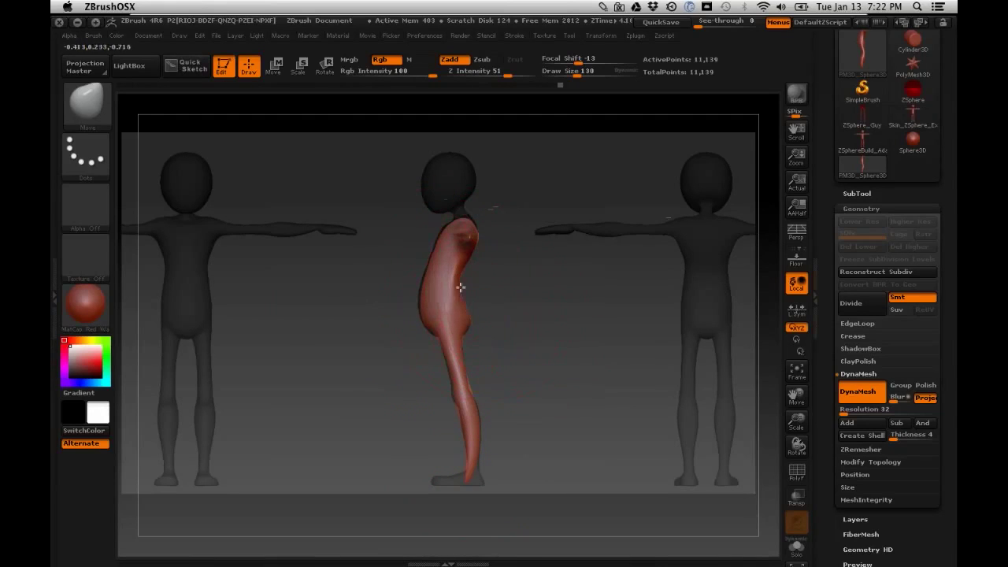
Step: Turn the body back toward the front and export the mesh to the Desktop as Dynamesh_1 in OBJ format
{"action": "left_click_drag", "start_coordinate": [491, 300], "coordinate": [553, 367]}
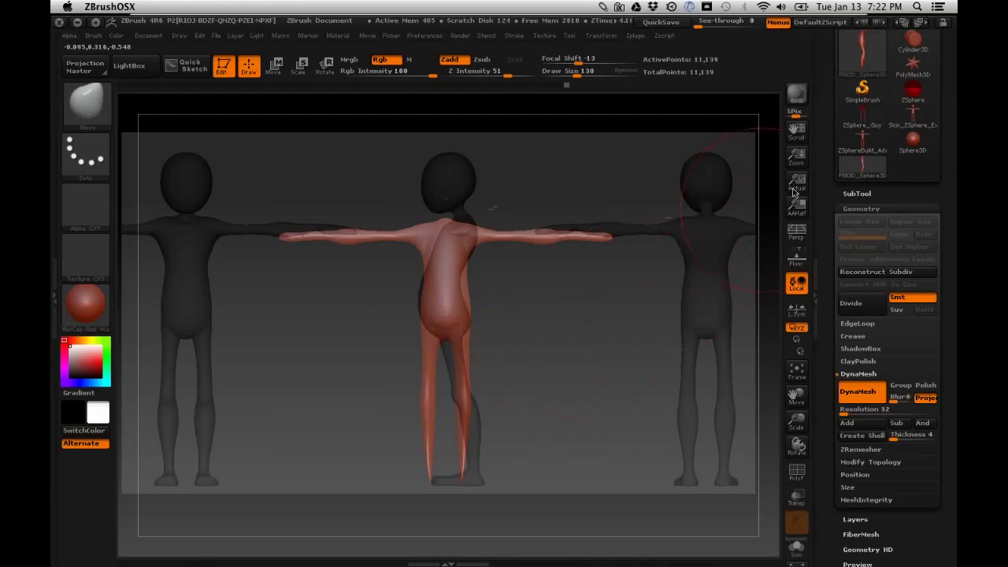
{"action": "scroll", "coordinate": [867, 166], "scroll_direction": "up", "scroll_amount": 3}
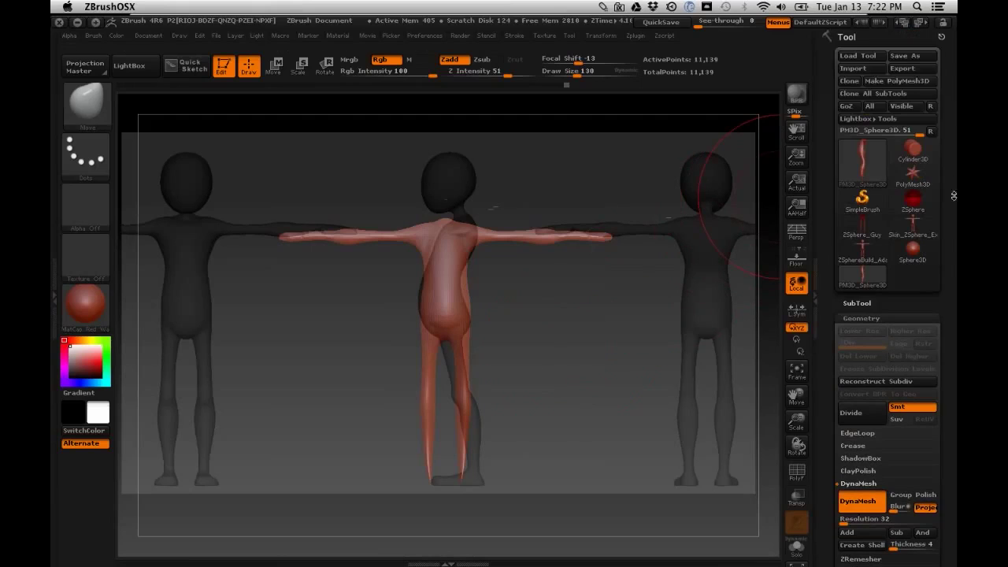
{"action": "left_click", "coordinate": [911, 71]}
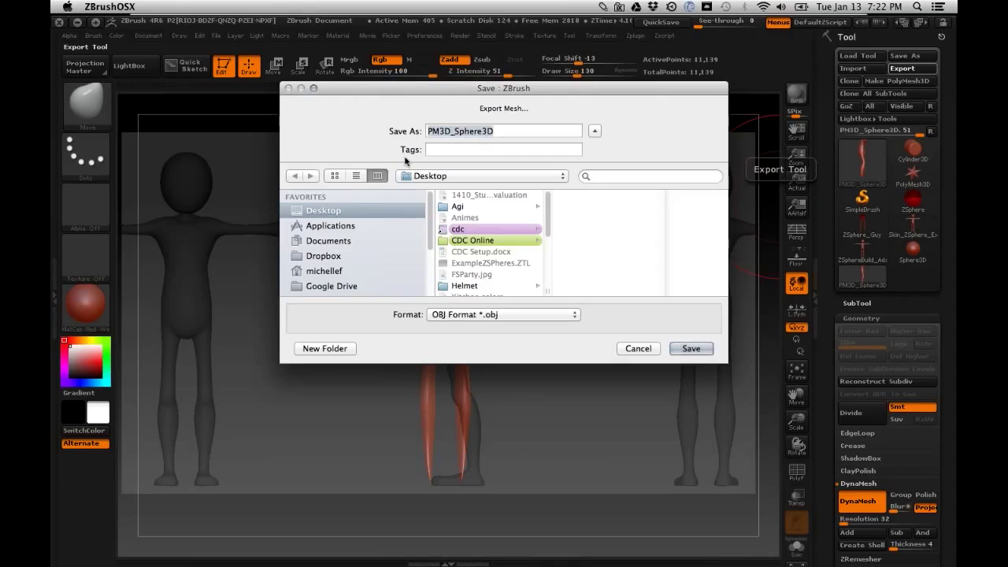
{"action": "type", "text": "Dynamesh_"}
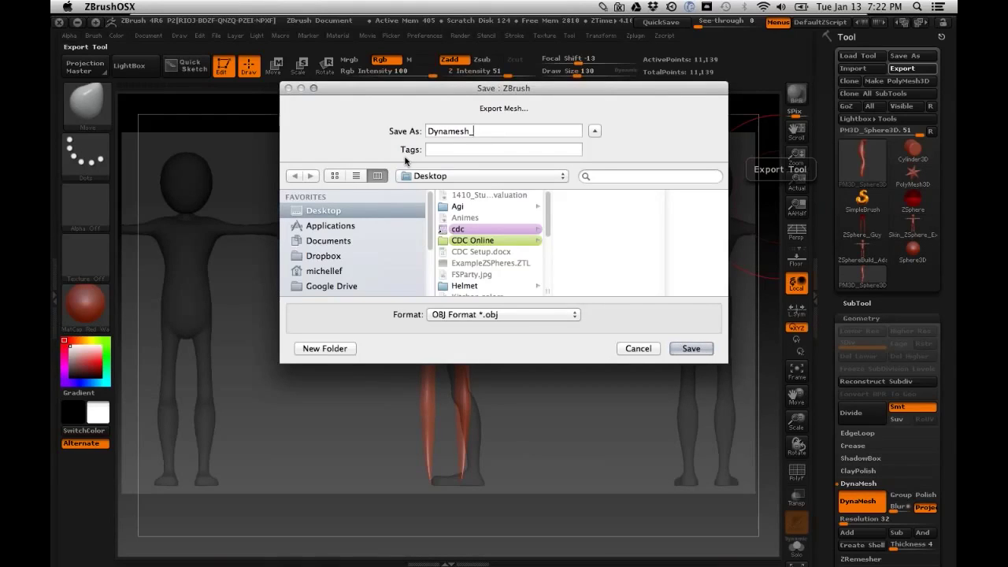
{"action": "type", "text": "1"}
{"action": "left_click", "coordinate": [691, 349]}
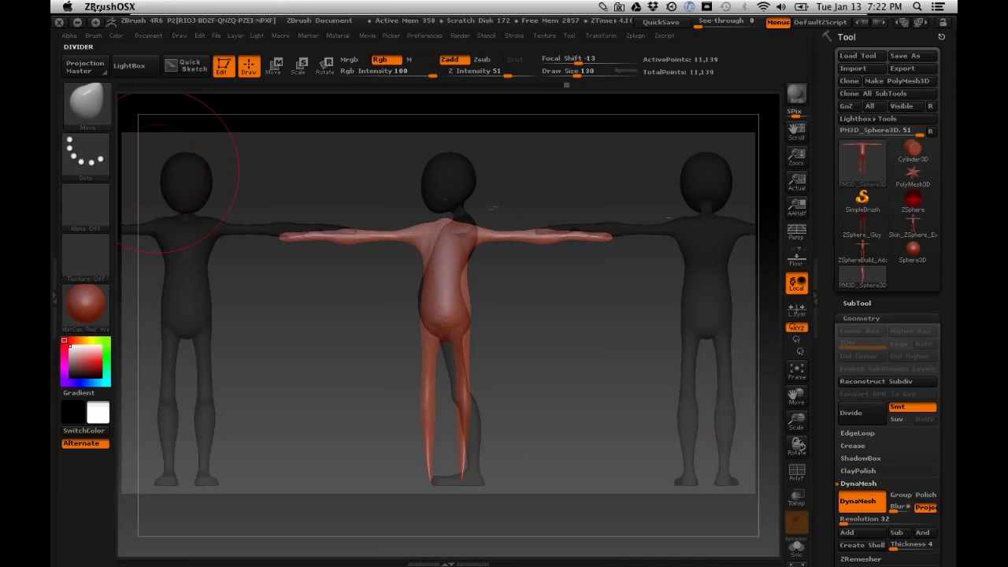
Step: Minimise ZBrush to reveal the presentation and restore it
{"action": "left_click", "coordinate": [77, 22]}
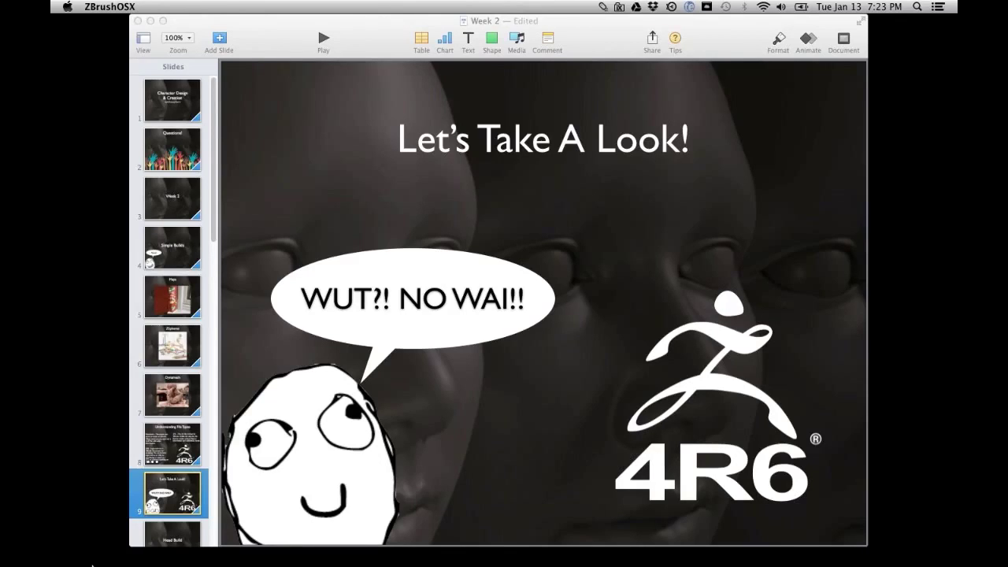
{"action": "mouse_move", "coordinate": [118, 561]}
{"action": "left_click", "coordinate": [884, 560]}
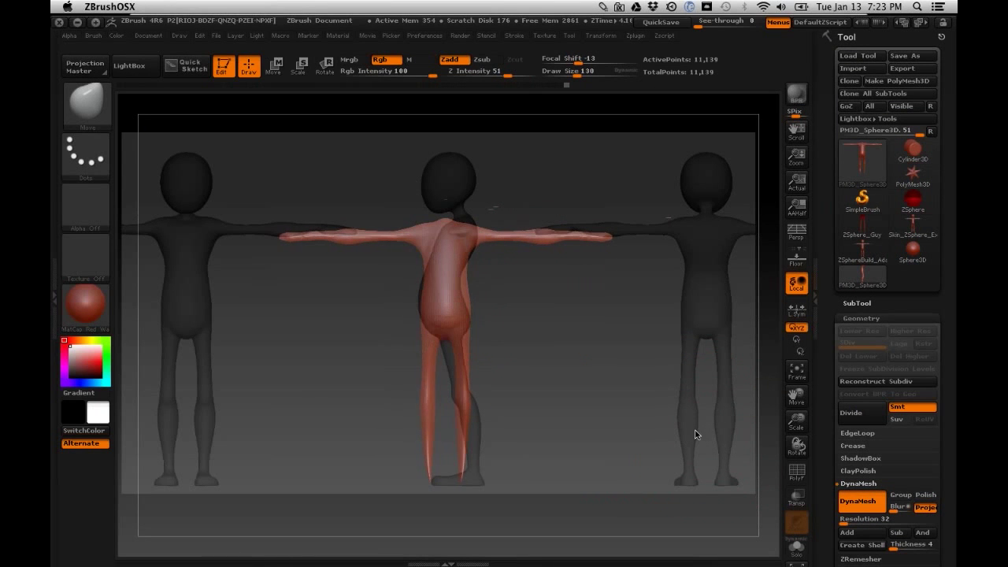
Step: Display the polyframe and examine the torso's mesh topology up close, comparing it with the plain shaded surface
{"action": "left_click", "coordinate": [798, 471]}
{"action": "left_click_drag", "start_coordinate": [595, 347], "coordinate": [660, 504]}
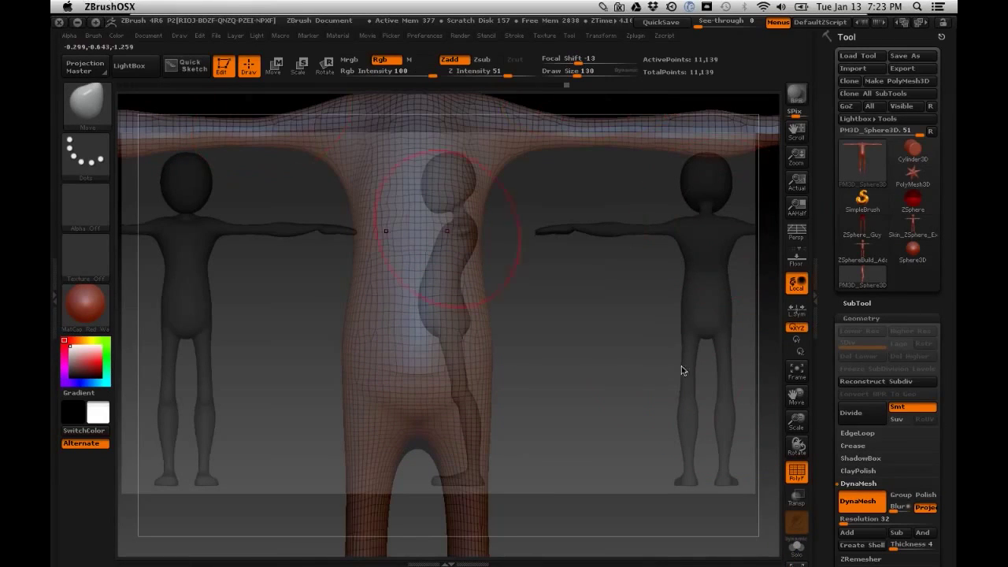
{"action": "left_click", "coordinate": [798, 471]}
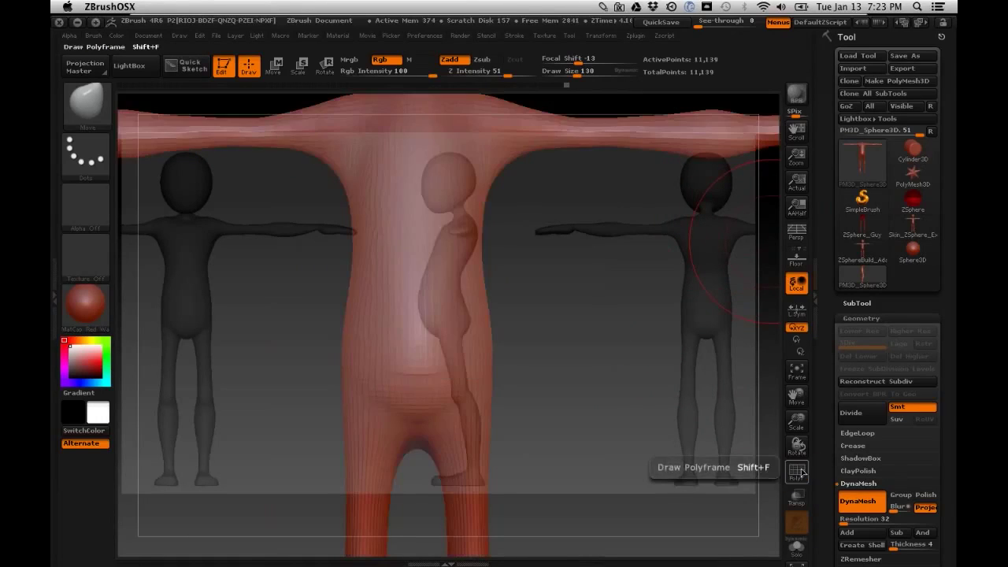
{"action": "left_click", "coordinate": [800, 471]}
{"action": "left_click", "coordinate": [800, 471]}
{"action": "left_click", "coordinate": [800, 471]}
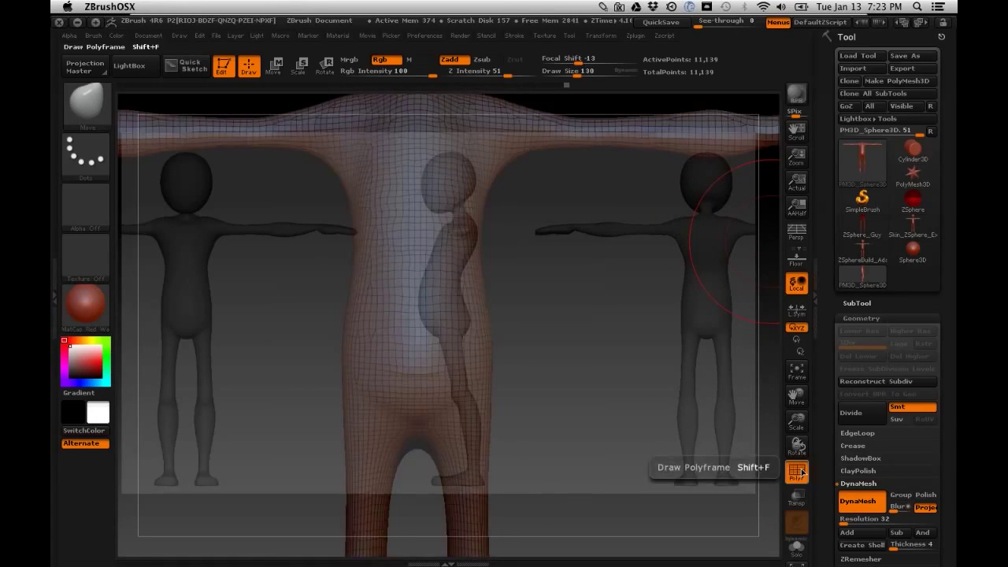
Step: Hide the polyframe, minimise ZBrush, and show the Head Build slide in the Week 2 Keynote presentation
{"action": "left_click", "coordinate": [800, 471]}
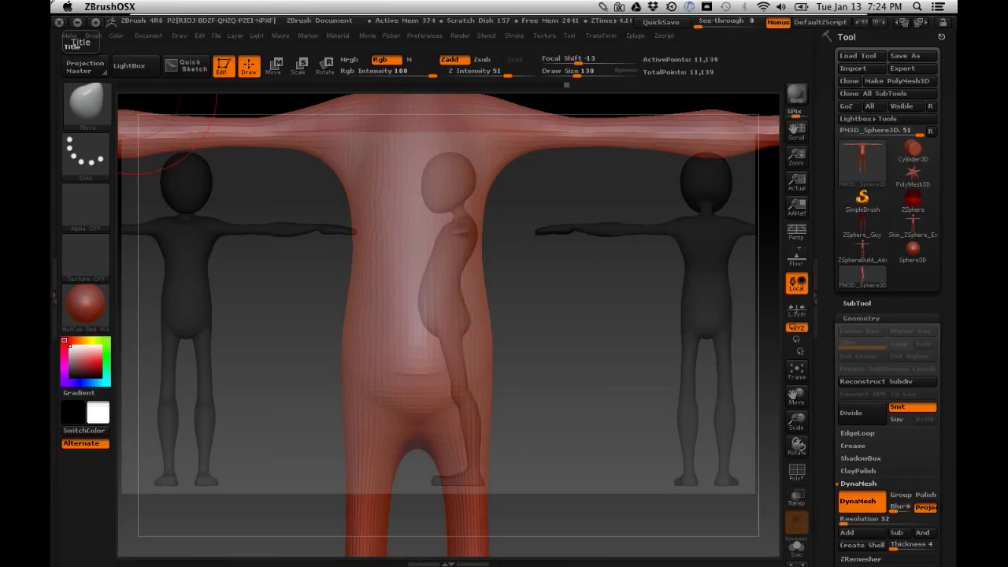
{"action": "left_click", "coordinate": [77, 22]}
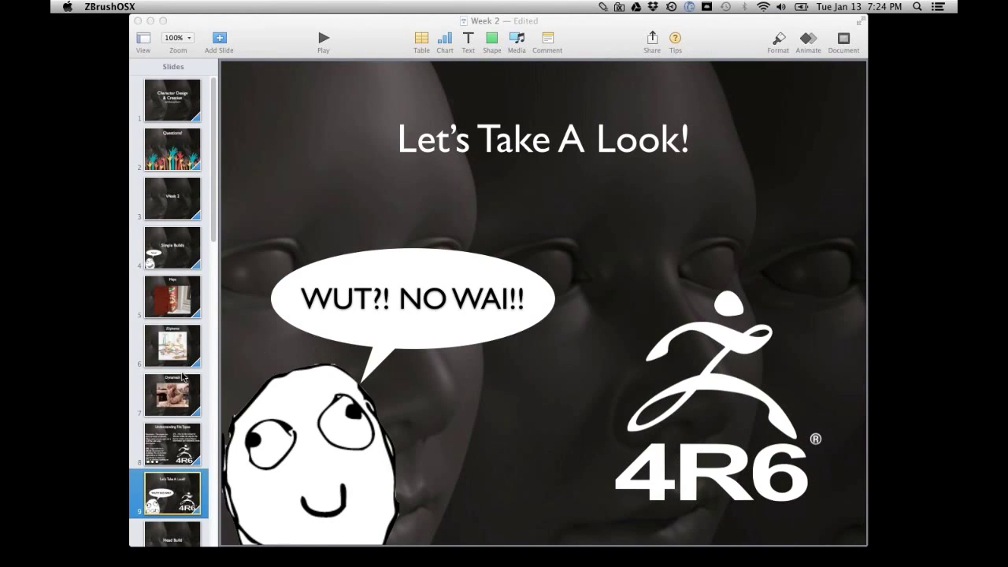
{"action": "left_click", "coordinate": [180, 526]}
{"action": "scroll", "coordinate": [181, 406], "scroll_direction": "down", "scroll_amount": 3}
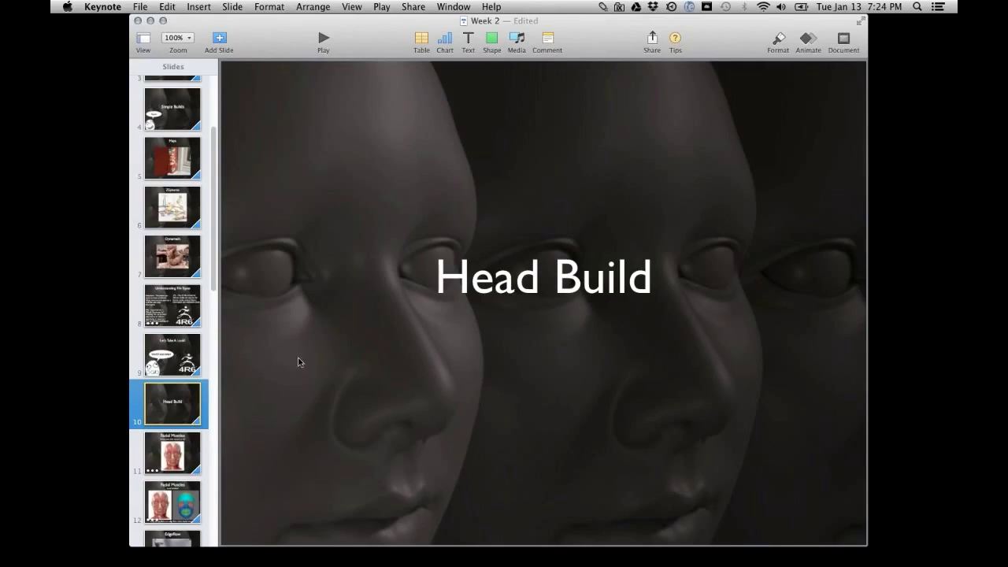
Step: Go through both Facial Muscles slides and bring up the Edgeflow slide labelled Bad
{"action": "key", "text": "Down"}
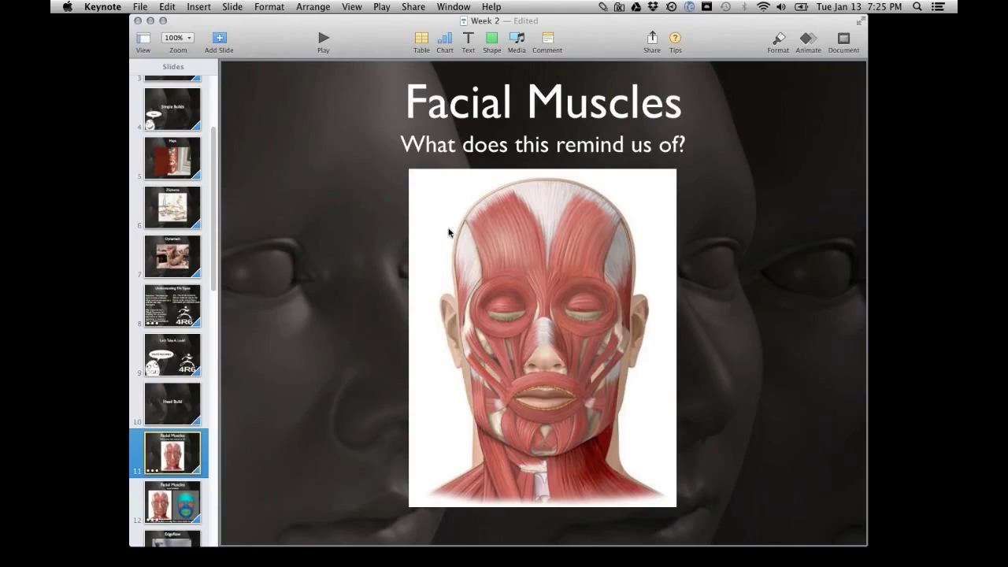
{"action": "left_click", "coordinate": [188, 490]}
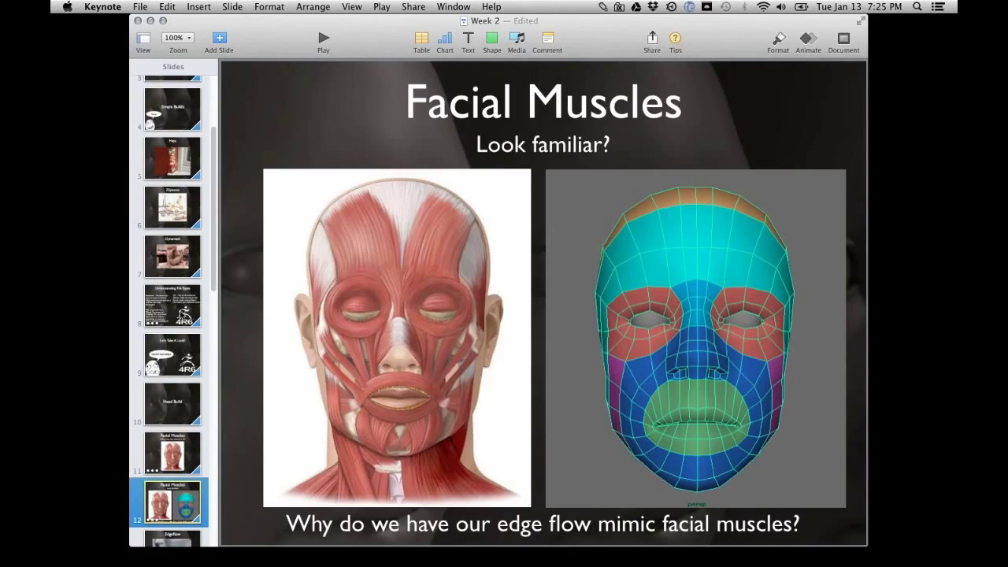
{"action": "scroll", "coordinate": [221, 276], "scroll_direction": "down", "scroll_amount": 3}
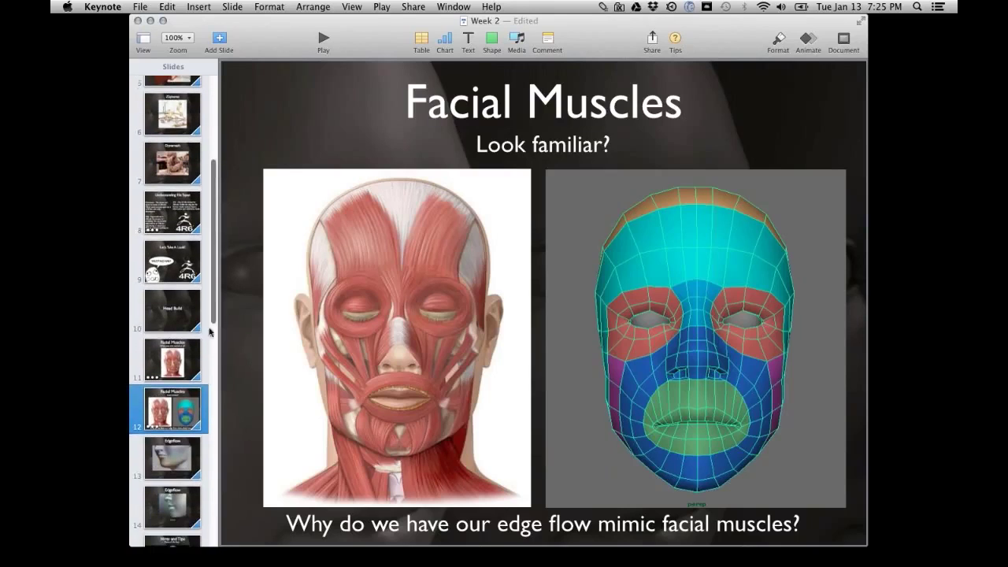
{"action": "left_click", "coordinate": [172, 455]}
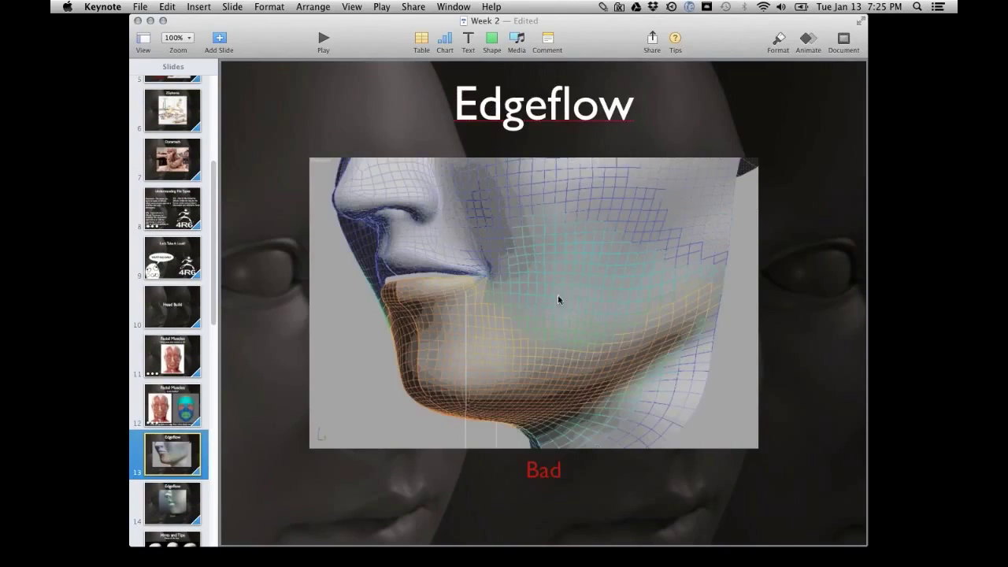
Step: Sketch a small grid over the cheek mesh on the Bad slide with pen 2, and clear it
{"action": "key", "text": "ctrl+2"}
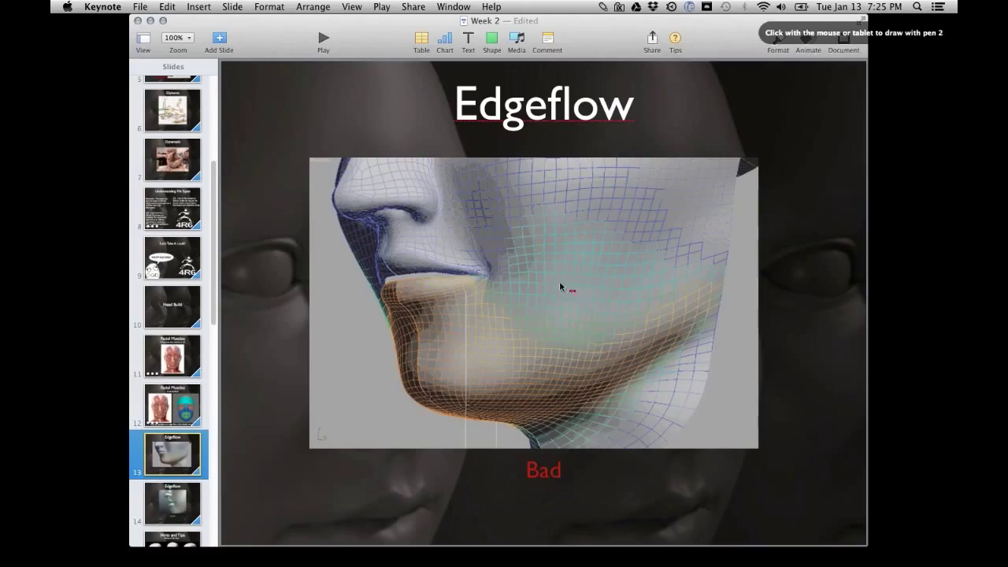
{"action": "mouse_move", "coordinate": [543, 265]}
{"action": "left_mouse_down"}
{"action": "mouse_move", "coordinate": [538, 312]}
{"action": "mouse_move", "coordinate": [553, 293]}
{"action": "mouse_move", "coordinate": [550, 308]}
{"action": "left_mouse_up"}
{"action": "left_click_drag", "start_coordinate": [565, 260], "coordinate": [569, 291]}
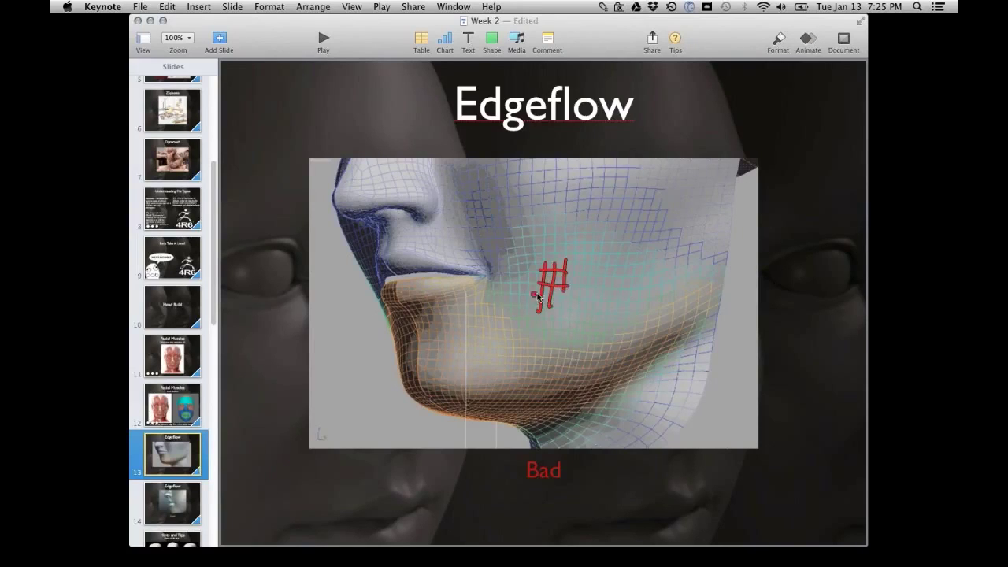
{"action": "left_click_drag", "start_coordinate": [555, 227], "coordinate": [560, 235]}
{"action": "key", "text": "Escape"}
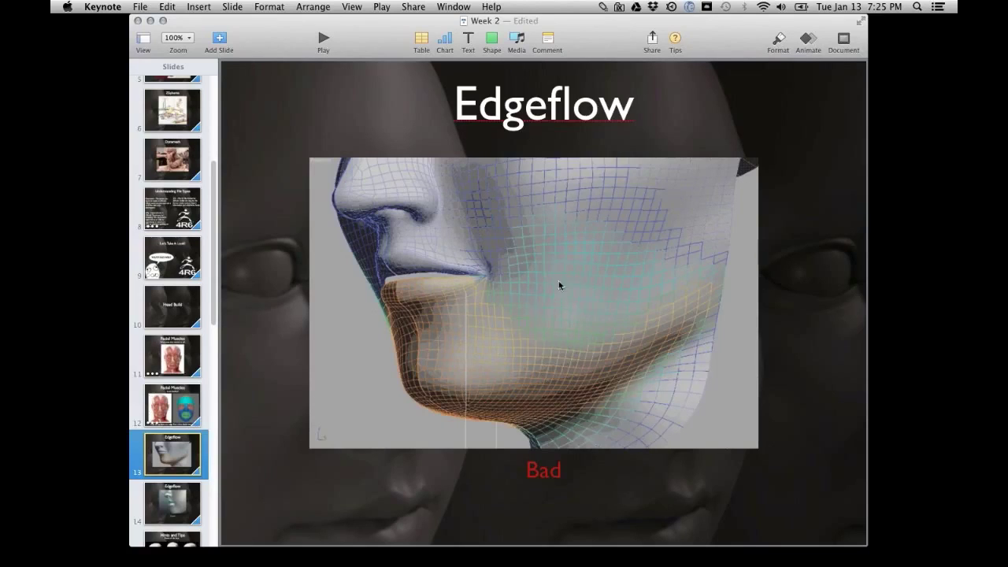
Step: Mark the mesh around the mouth on the Bad slide with pen 2 strokes, and clear them
{"action": "key", "text": "2"}
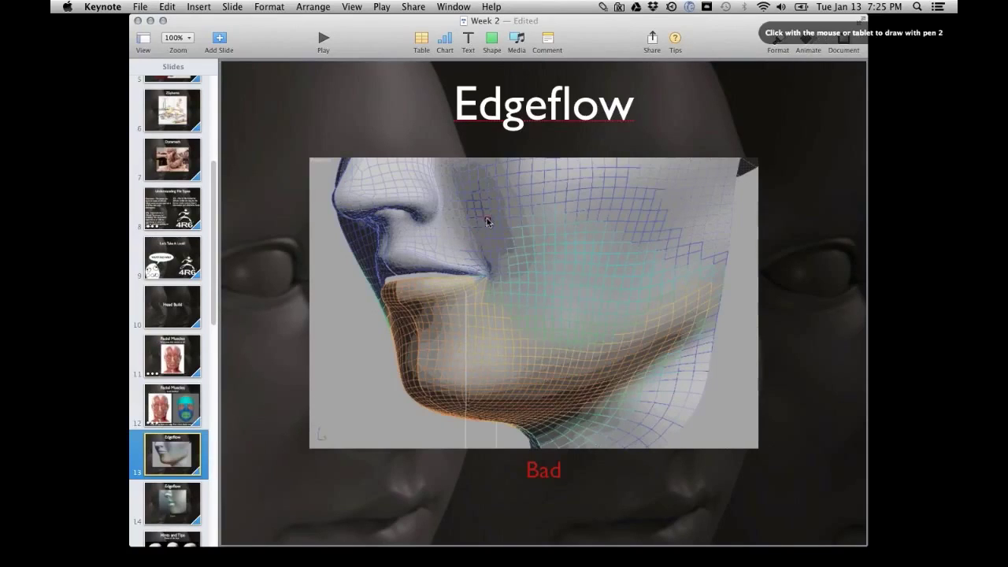
{"action": "mouse_move", "coordinate": [431, 225]}
{"action": "left_mouse_down"}
{"action": "mouse_move", "coordinate": [484, 290]}
{"action": "mouse_move", "coordinate": [434, 330]}
{"action": "mouse_move", "coordinate": [409, 326]}
{"action": "left_mouse_up"}
{"action": "mouse_move", "coordinate": [473, 212]}
{"action": "left_mouse_down"}
{"action": "mouse_move", "coordinate": [522, 295]}
{"action": "mouse_move", "coordinate": [464, 341]}
{"action": "left_mouse_up"}
{"action": "key", "text": "Escape"}
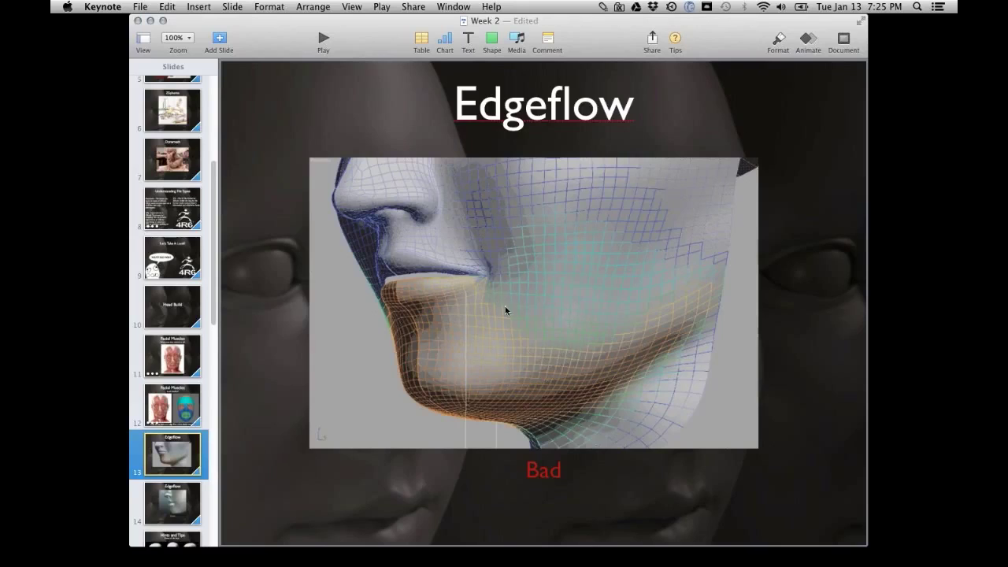
Step: Circle the corner of the mouth on the Bad edgeflow image with the annotation pen
{"action": "mouse_move", "coordinate": [490, 309]}
{"action": "left_mouse_down"}
{"action": "mouse_move", "coordinate": [513, 291]}
{"action": "mouse_move", "coordinate": [484, 316]}
{"action": "mouse_move", "coordinate": [434, 283]}
{"action": "mouse_move", "coordinate": [489, 328]}
{"action": "left_mouse_up"}
{"action": "key", "text": "Escape"}
{"action": "left_click", "coordinate": [496, 338]}
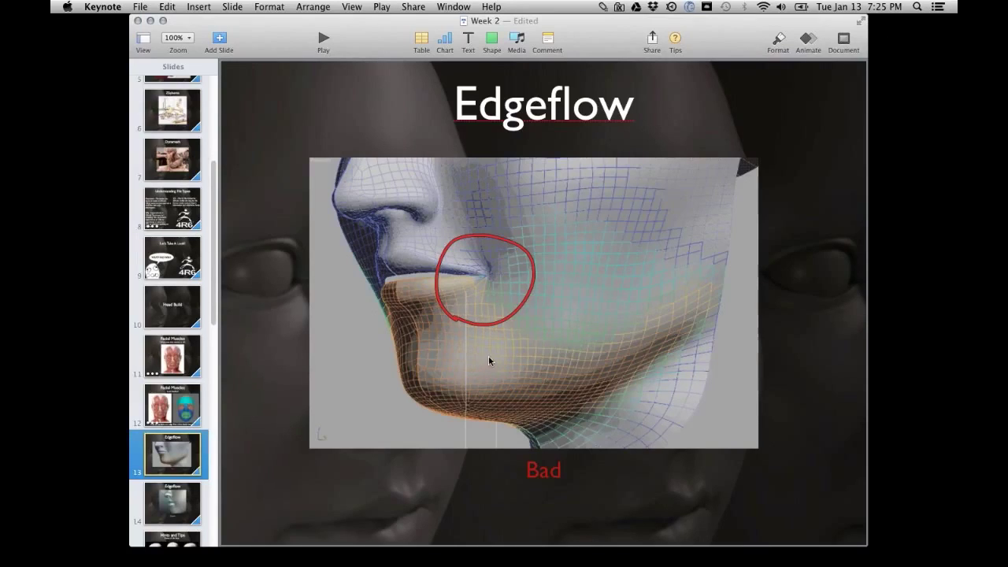
Step: Play and stop the Bad slide's jaw-opening clip several times to examine how the mesh deforms around the mouth
{"action": "left_click", "coordinate": [496, 356]}
{"action": "key", "text": "space"}
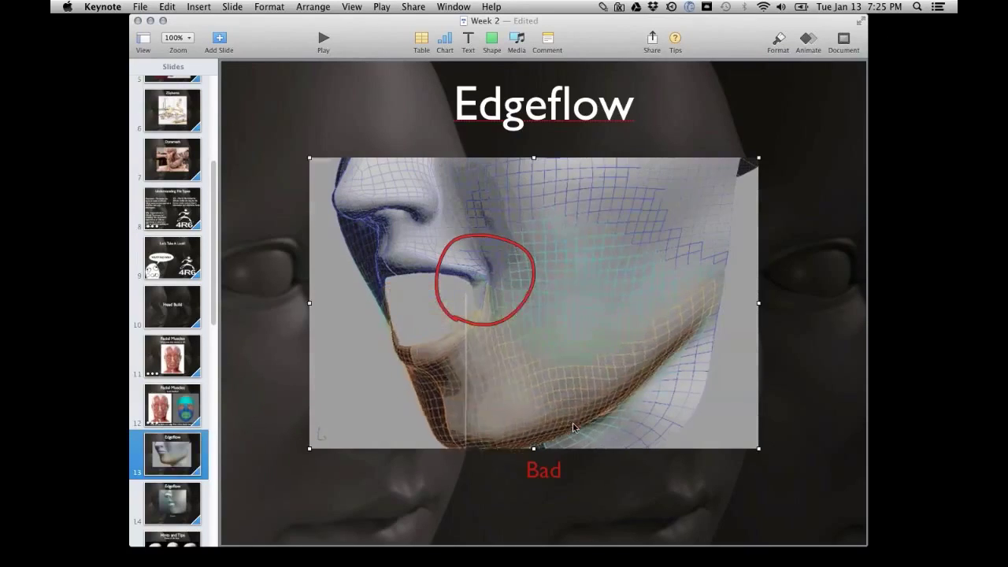
{"action": "key", "text": "space"}
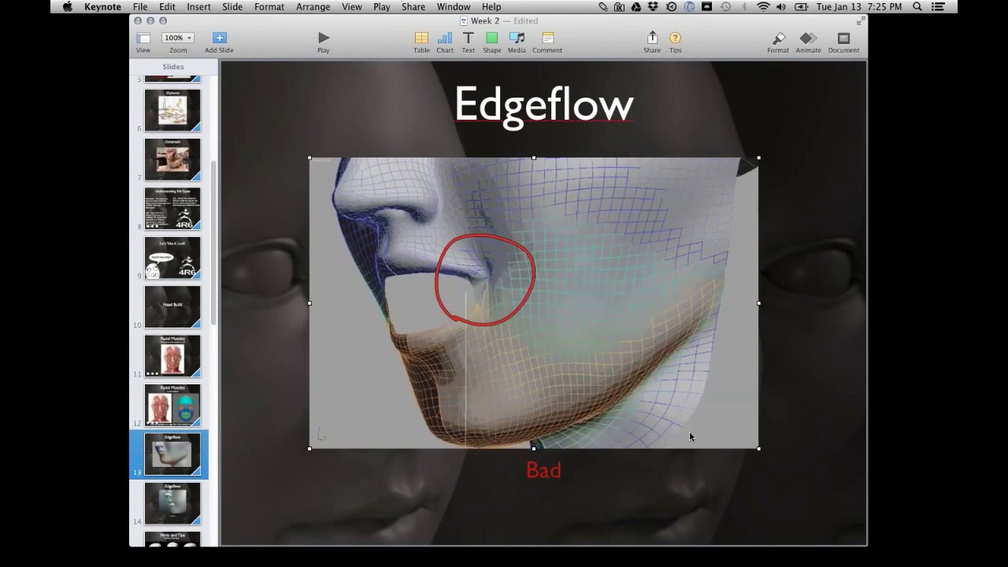
{"action": "key", "text": "space"}
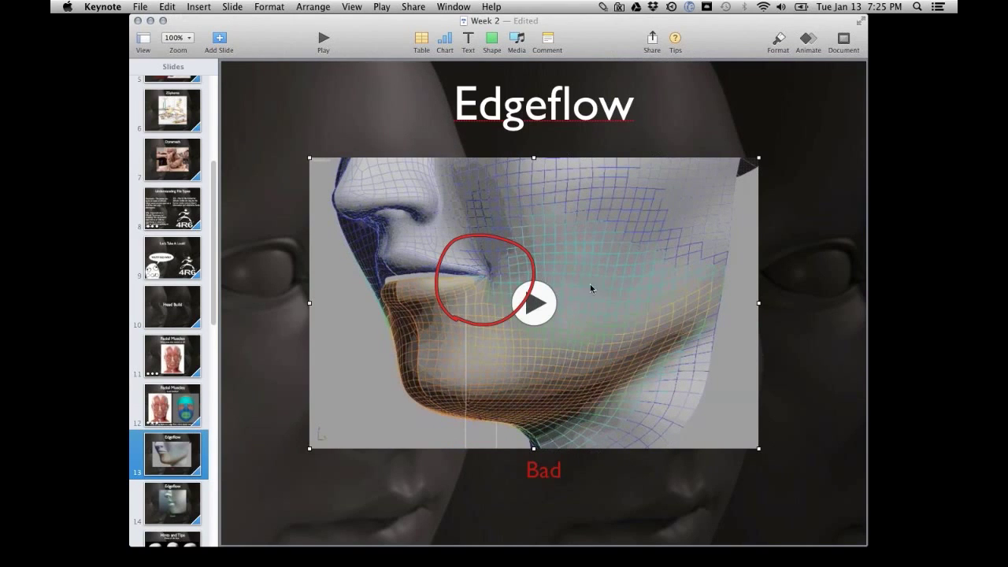
{"action": "left_click", "coordinate": [540, 308]}
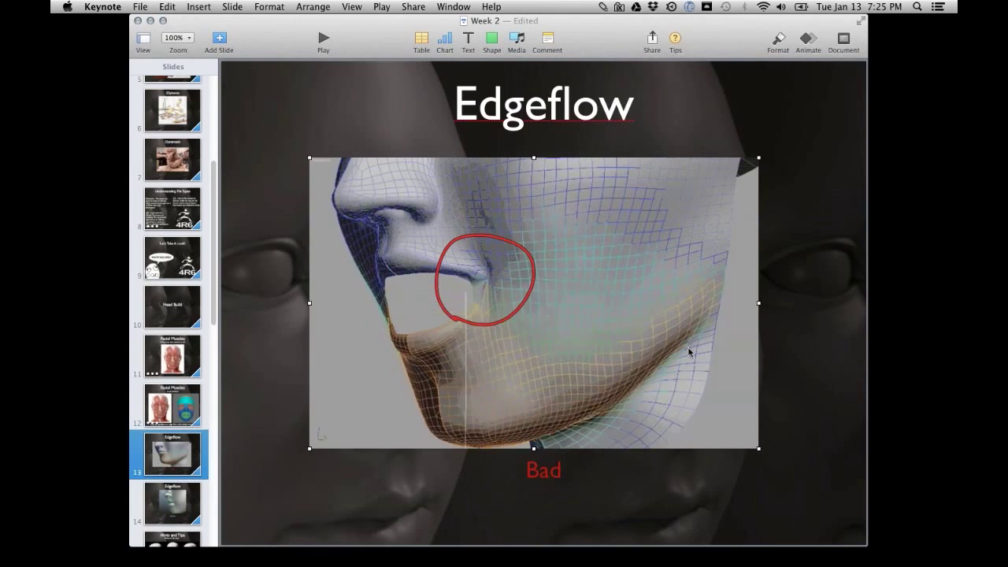
{"action": "key", "text": "space"}
{"action": "left_click", "coordinate": [551, 308]}
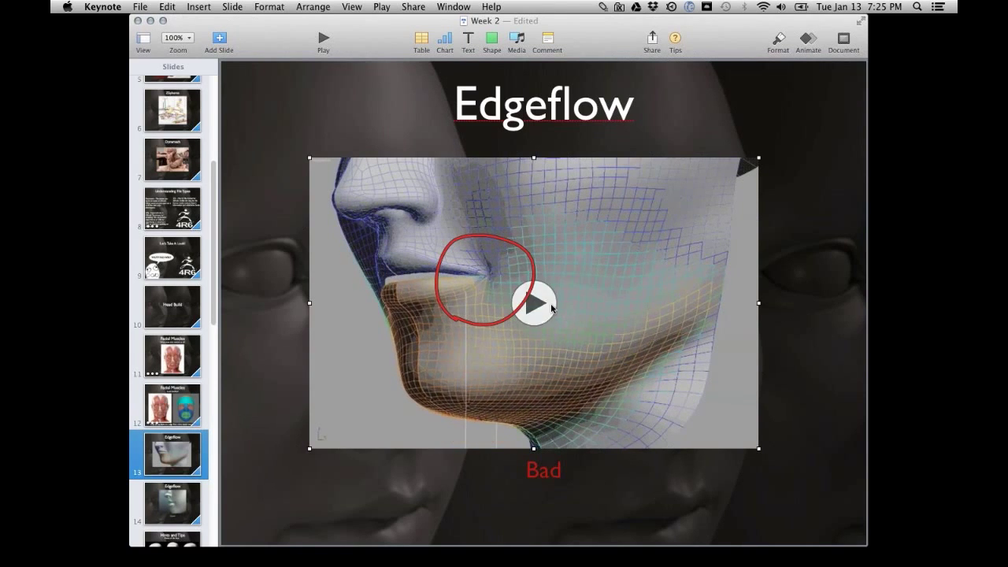
{"action": "key", "text": "space"}
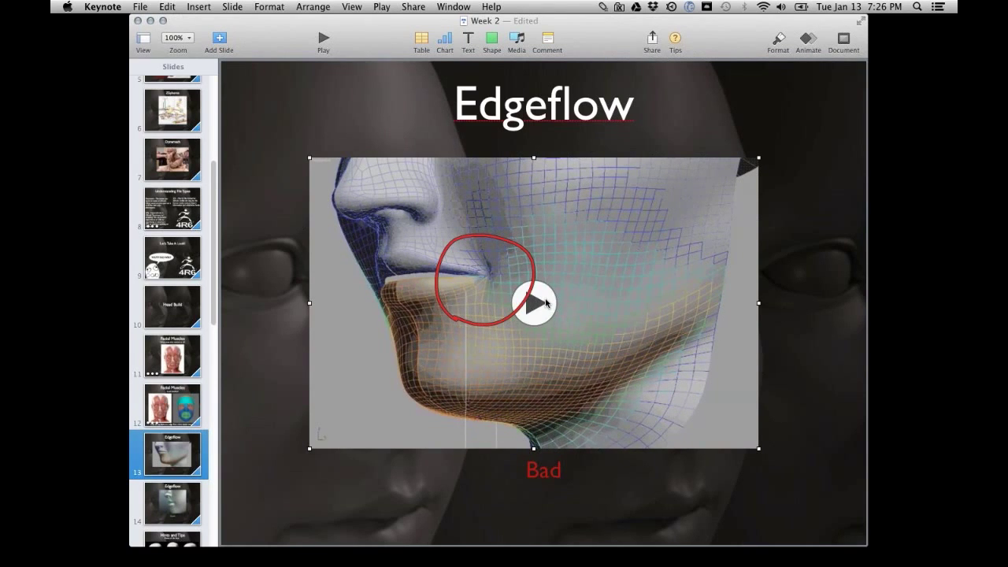
{"action": "left_click", "coordinate": [546, 304]}
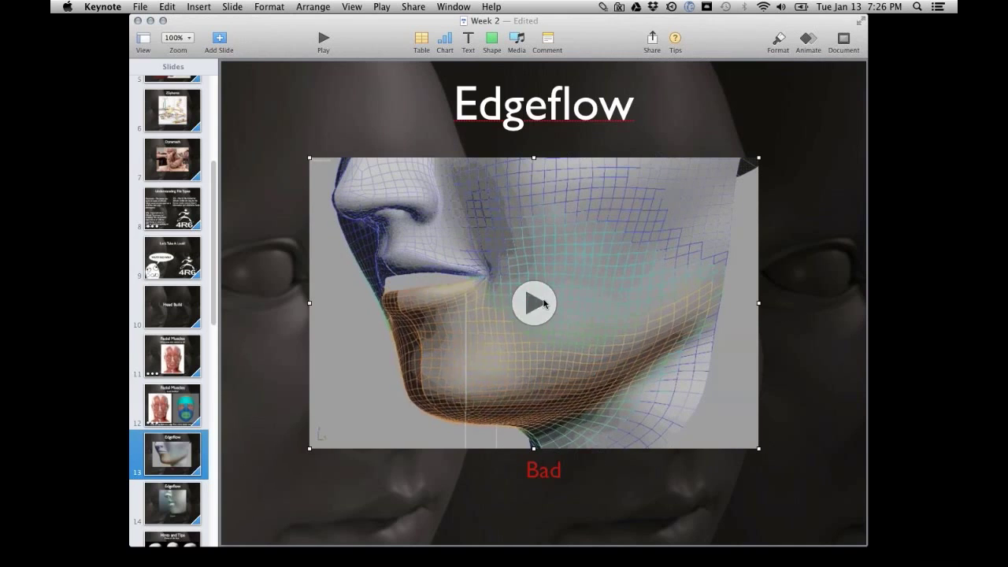
{"action": "left_click", "coordinate": [529, 302]}
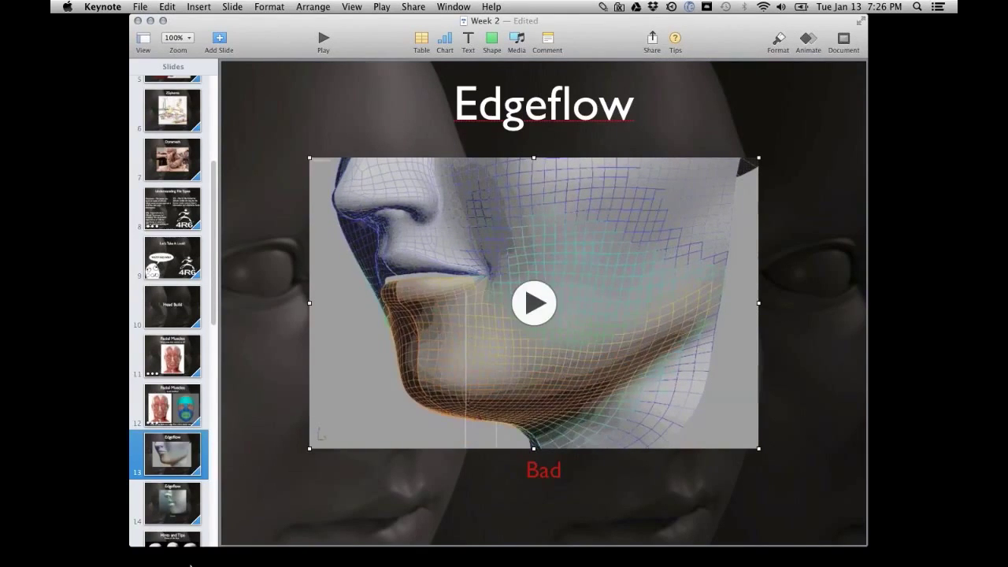
Step: Compare the Good and Bad Edgeflow slides, ending on the one labelled Good
{"action": "left_click", "coordinate": [169, 502]}
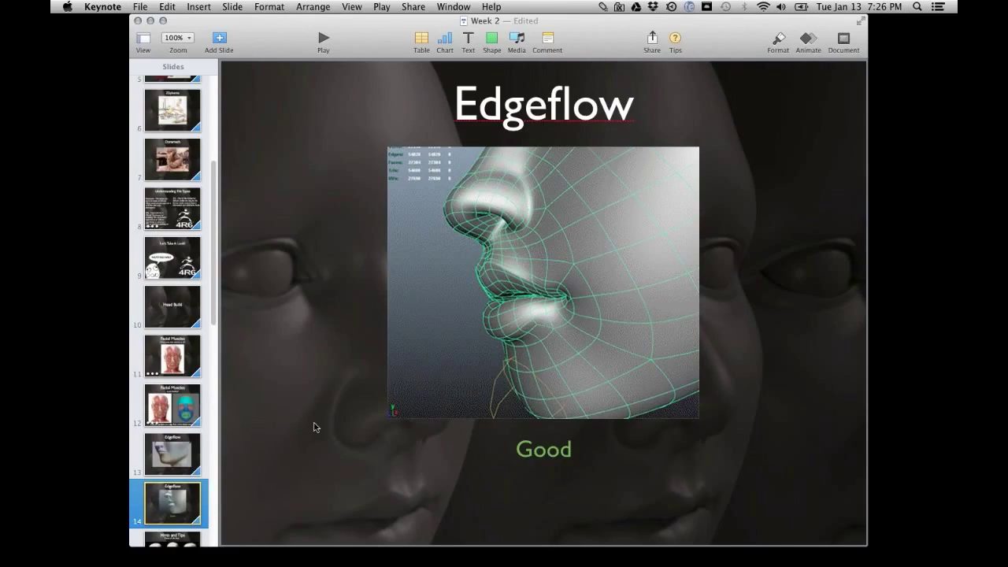
{"action": "left_click", "coordinate": [182, 449]}
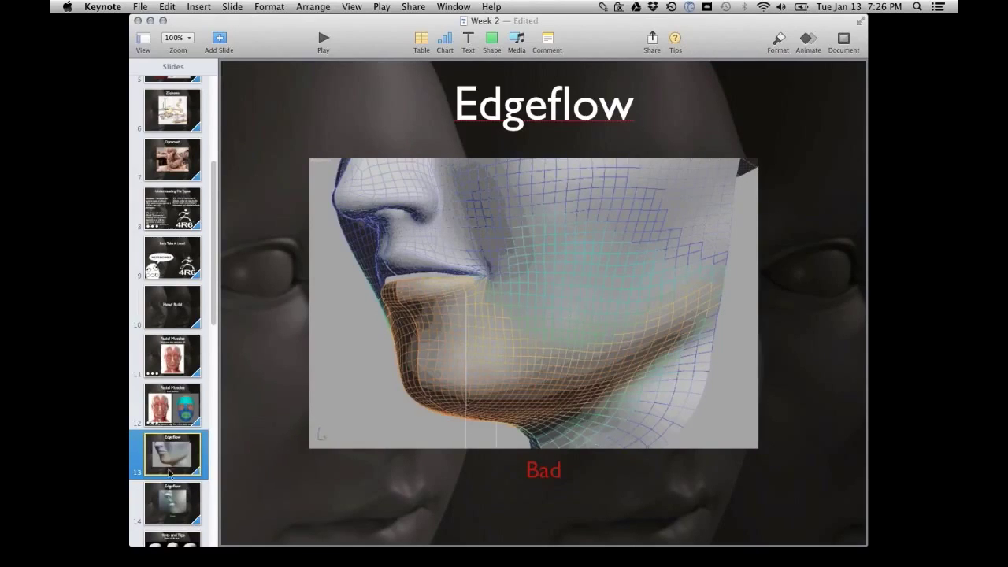
{"action": "left_click", "coordinate": [174, 499]}
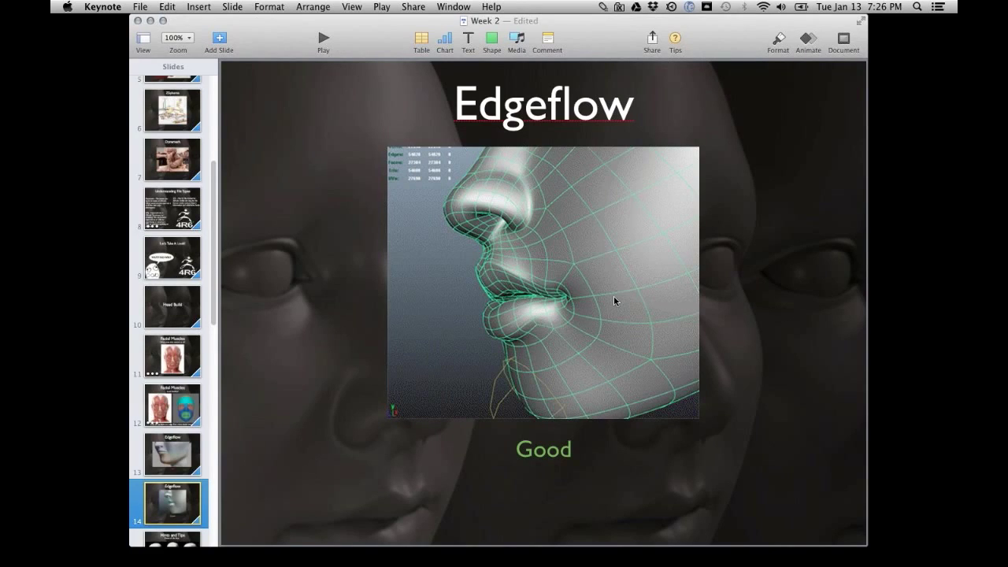
Step: Trace the edge loops around the mouth on the Good slide with pen 2, clearing the strokes after each sketch
{"action": "key", "text": "2"}
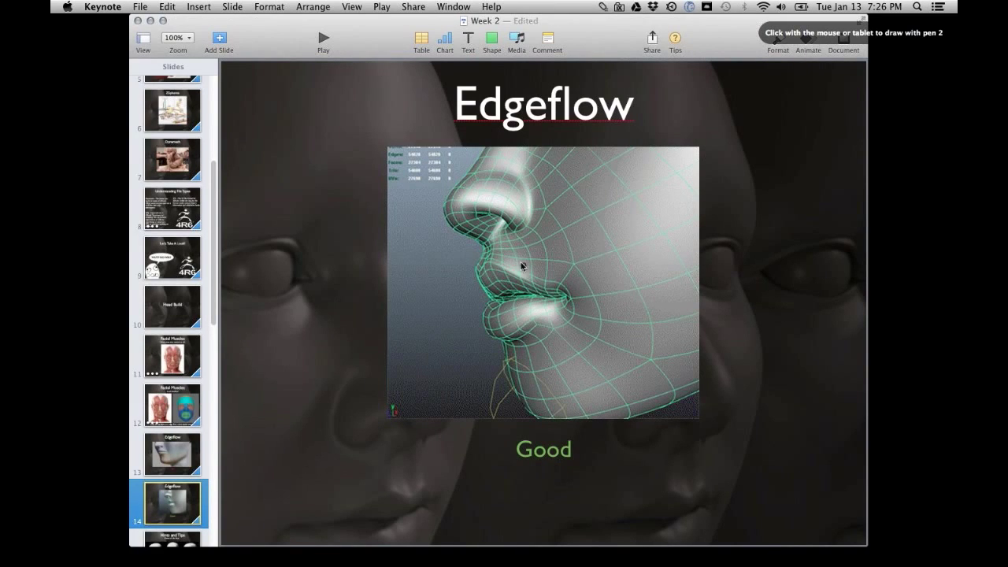
{"action": "left_click_drag", "start_coordinate": [516, 259], "coordinate": [568, 276]}
{"action": "key", "text": "Escape"}
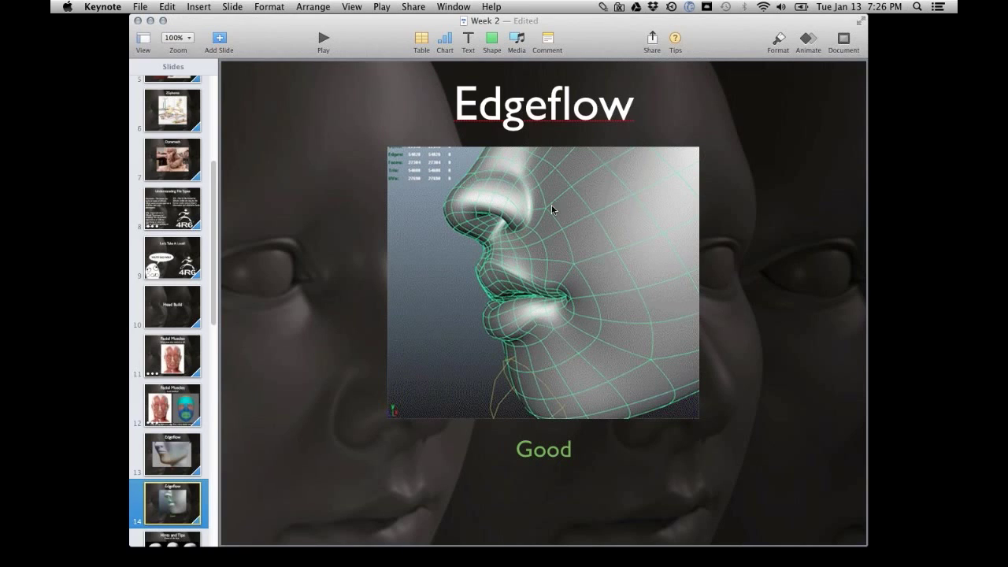
{"action": "key", "text": "2"}
{"action": "mouse_move", "coordinate": [547, 260]}
{"action": "left_mouse_down"}
{"action": "mouse_move", "coordinate": [583, 277]}
{"action": "mouse_move", "coordinate": [576, 330]}
{"action": "mouse_move", "coordinate": [545, 340]}
{"action": "left_mouse_up"}
{"action": "key", "text": "Escape"}
{"action": "key", "text": "2"}
{"action": "key", "text": "Escape"}
Step: Play the Good slide's mouth-opening clip briefly and stop it
{"action": "left_click", "coordinate": [620, 291]}
{"action": "key", "text": "space"}
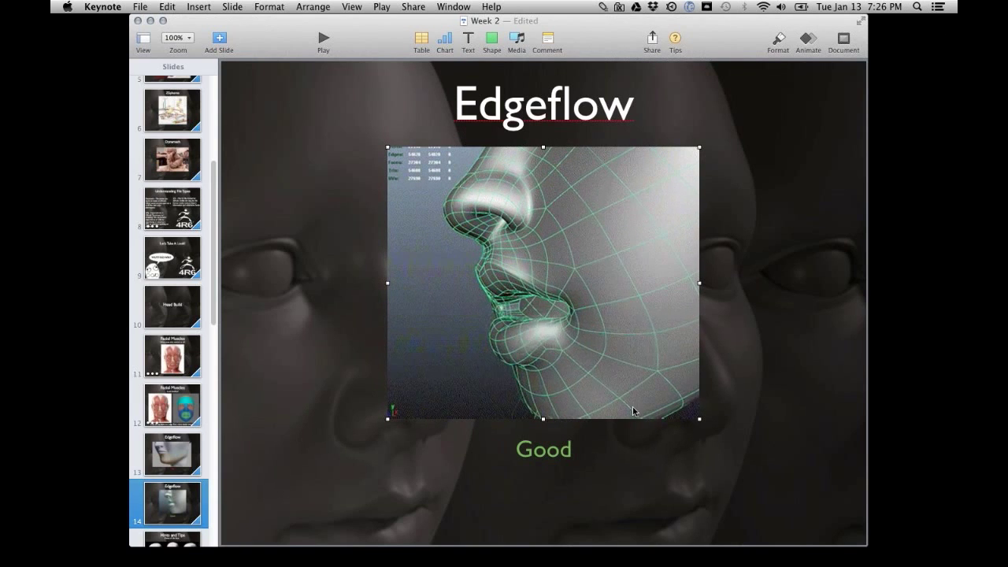
{"action": "key", "text": "space"}
Step: Circle the lips and mouth corner on the Good slide with pen 2, and clear the drawing
{"action": "key", "text": "2"}
{"action": "left_click_drag", "start_coordinate": [555, 341], "coordinate": [605, 317]}
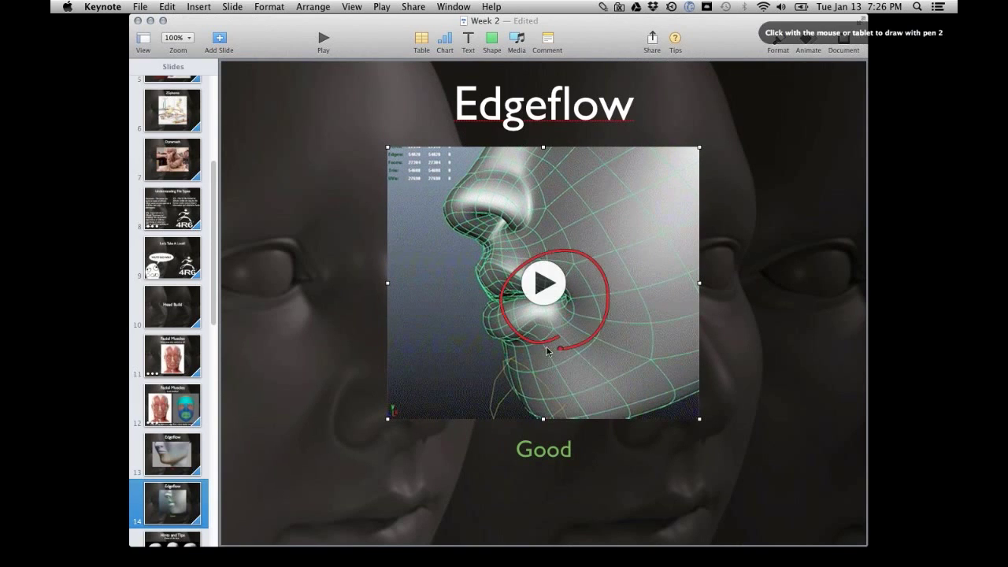
{"action": "key", "text": "Escape"}
Step: Replay the Good slide's clip several times to examine how the lip and cheek loops deform, and deselect it
{"action": "key", "text": "space"}
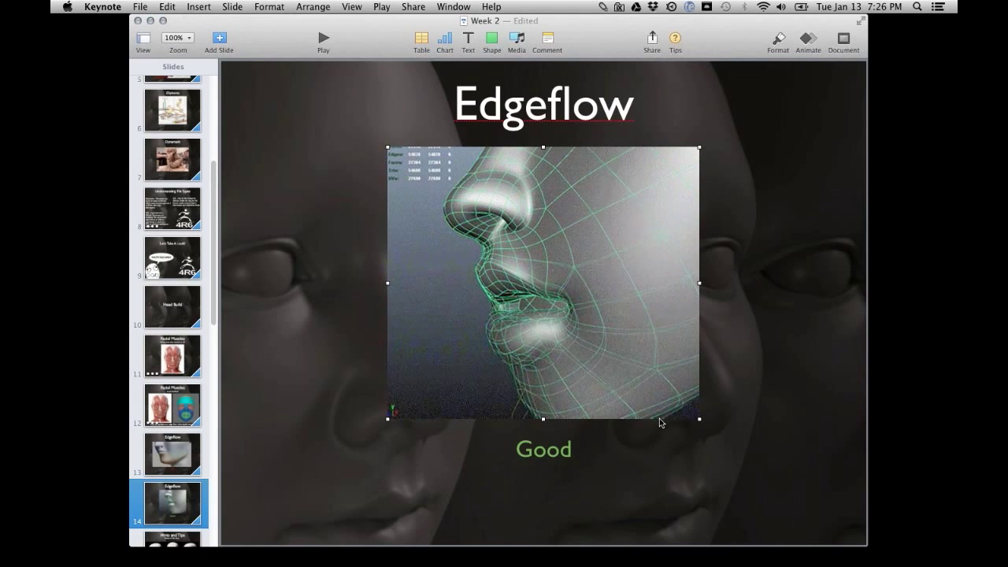
{"action": "key", "text": "space"}
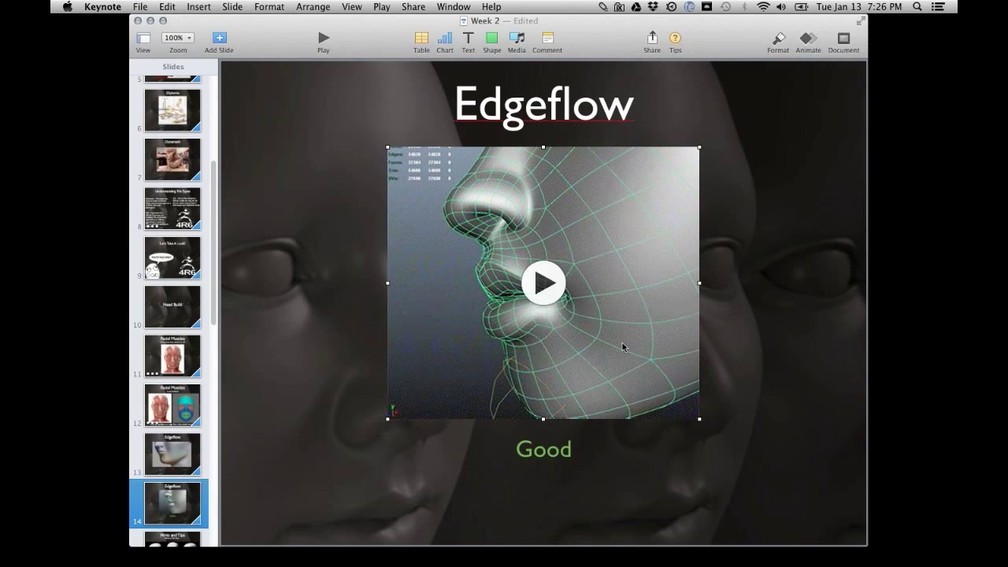
{"action": "key", "text": "space"}
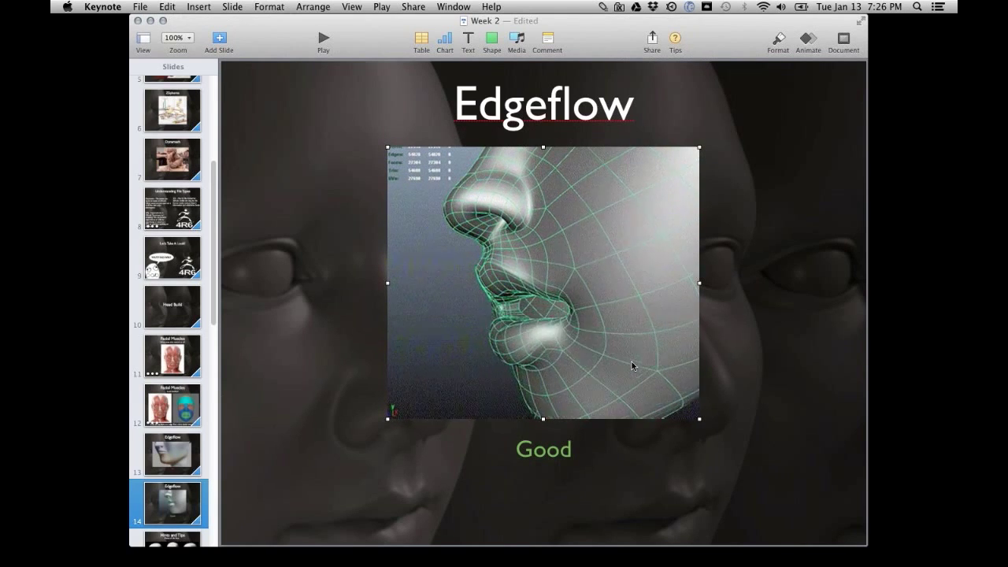
{"action": "key", "text": "space"}
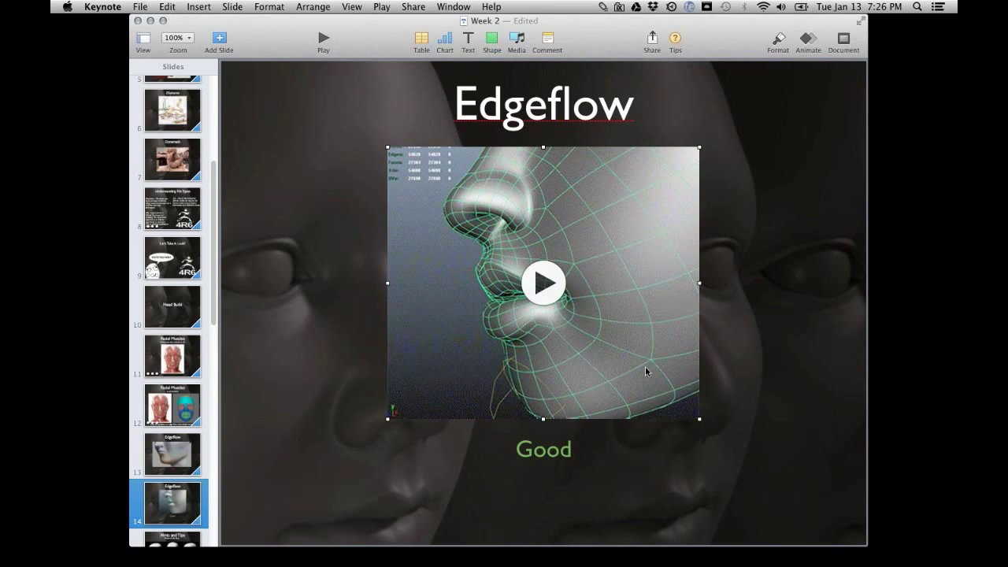
{"action": "key", "text": "space"}
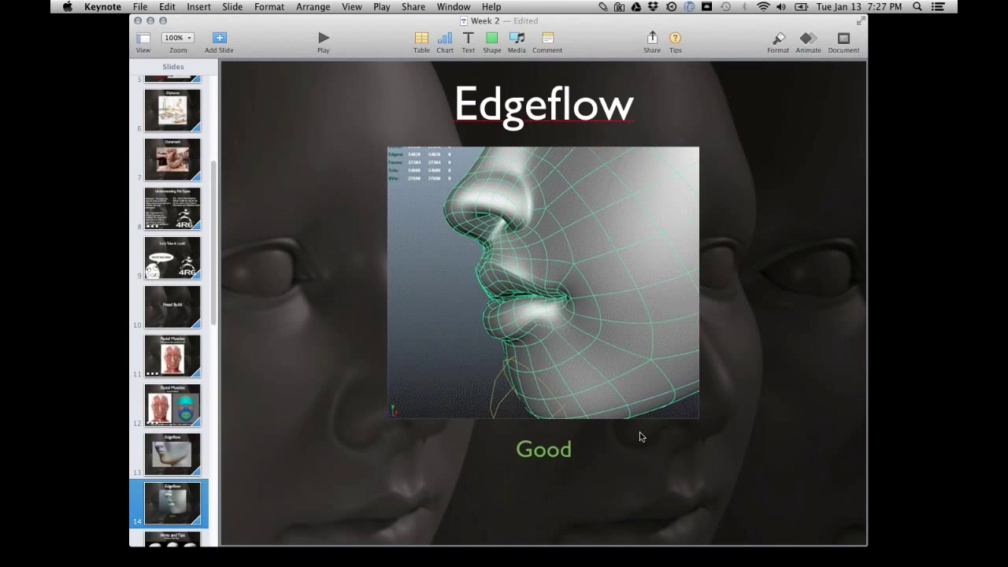
{"action": "left_click", "coordinate": [519, 312]}
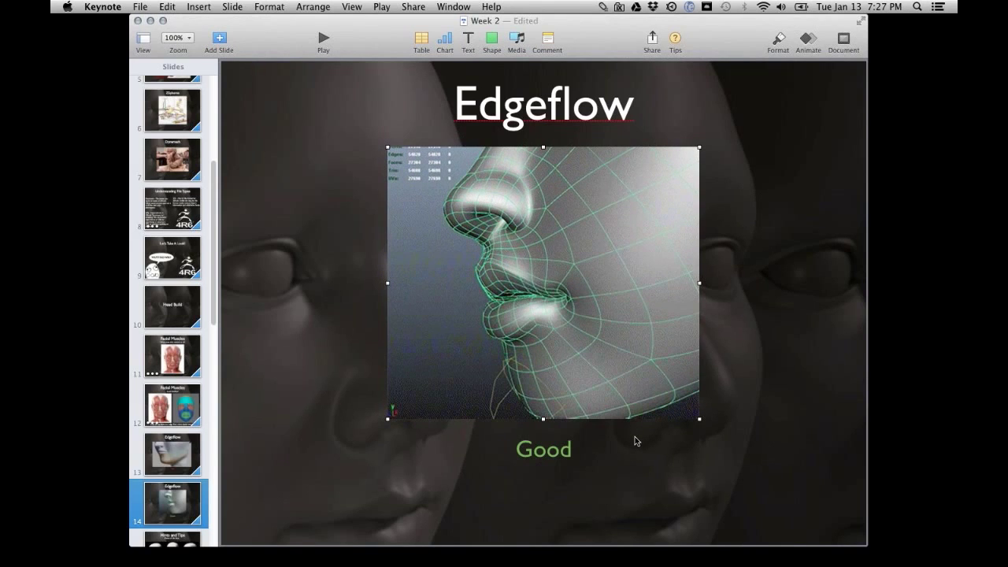
{"action": "key", "text": "space"}
{"action": "left_click", "coordinate": [278, 426]}
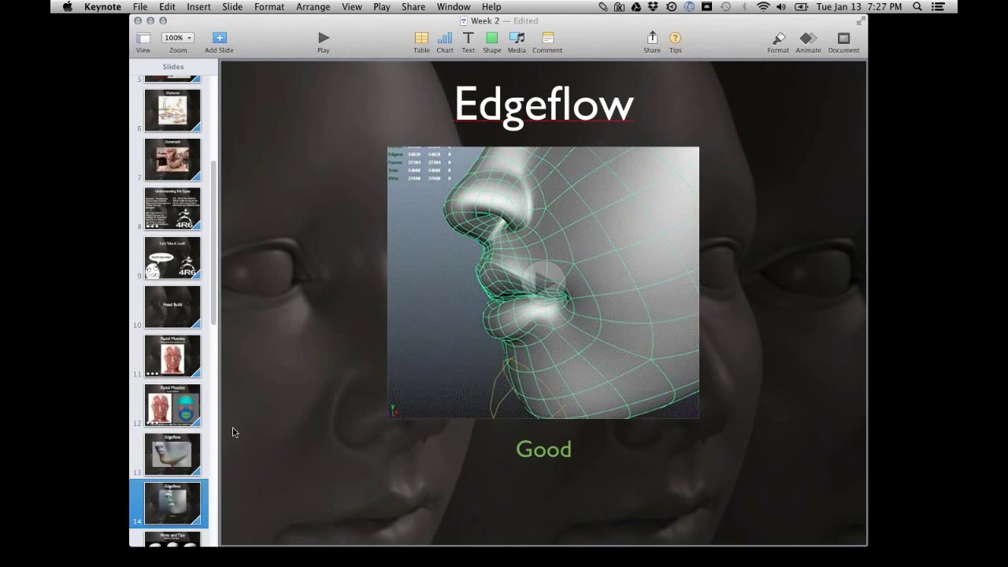
Step: Compare the mouth clip on the first Edgeflow slide with the Good slide by playing them again
{"action": "left_click", "coordinate": [178, 449]}
{"action": "left_click", "coordinate": [405, 403]}
{"action": "key", "text": "space"}
{"action": "left_click", "coordinate": [189, 502]}
{"action": "key", "text": "space"}
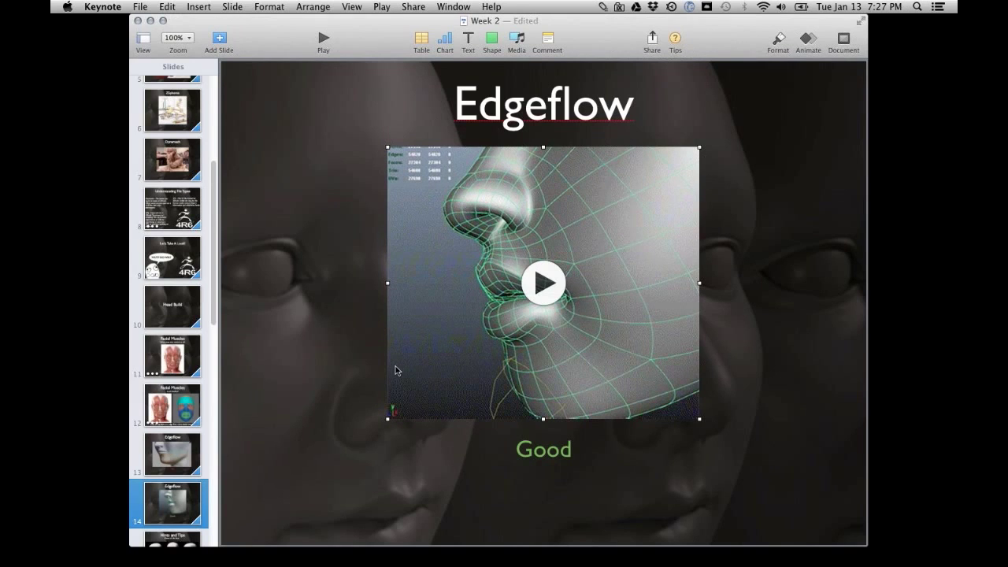
Step: Show the Hints and Tips slide about the planes of the face
{"action": "scroll", "coordinate": [214, 304], "scroll_direction": "down", "scroll_amount": 1}
{"action": "left_click_drag", "start_coordinate": [213, 304], "coordinate": [214, 330]}
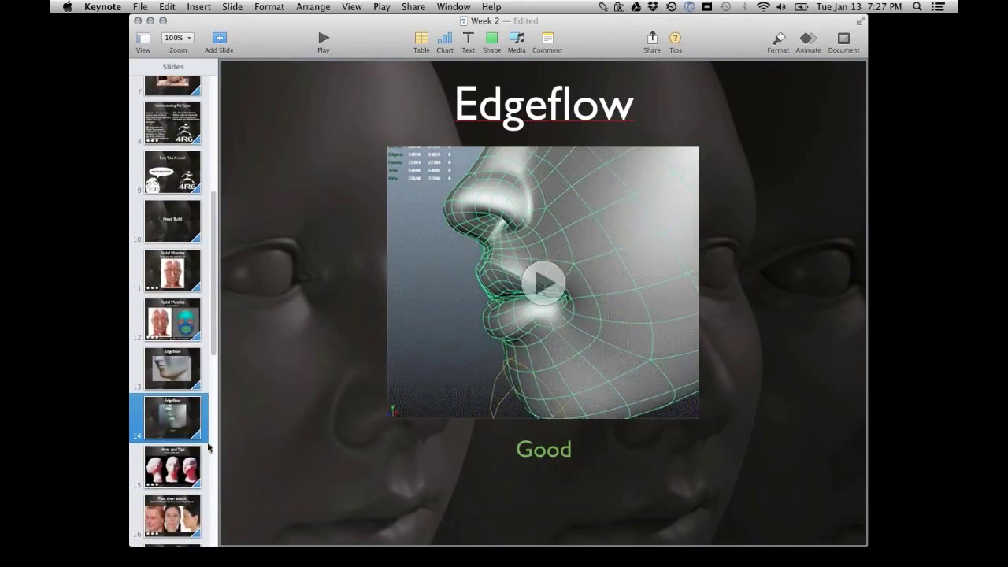
{"action": "key", "text": "Down"}
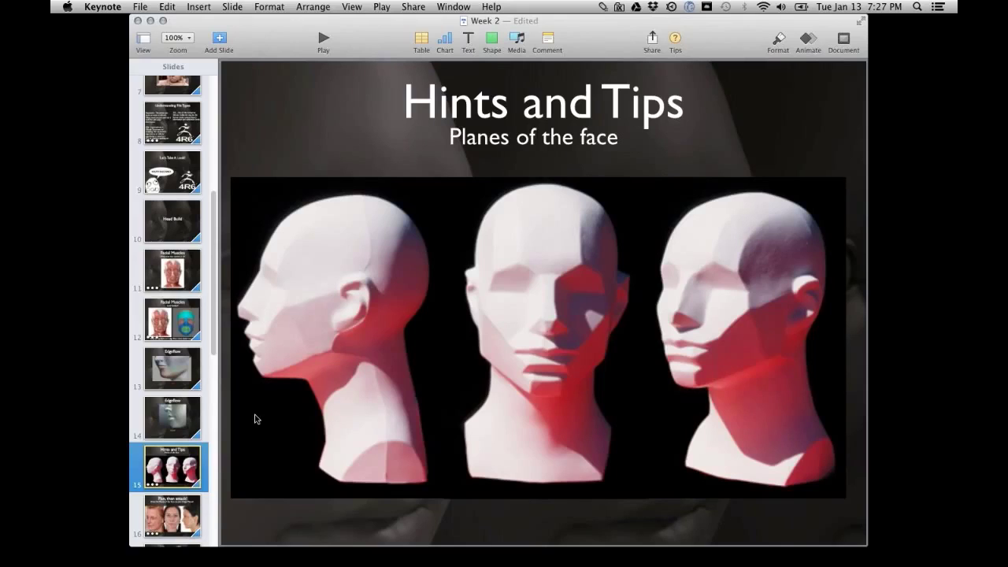
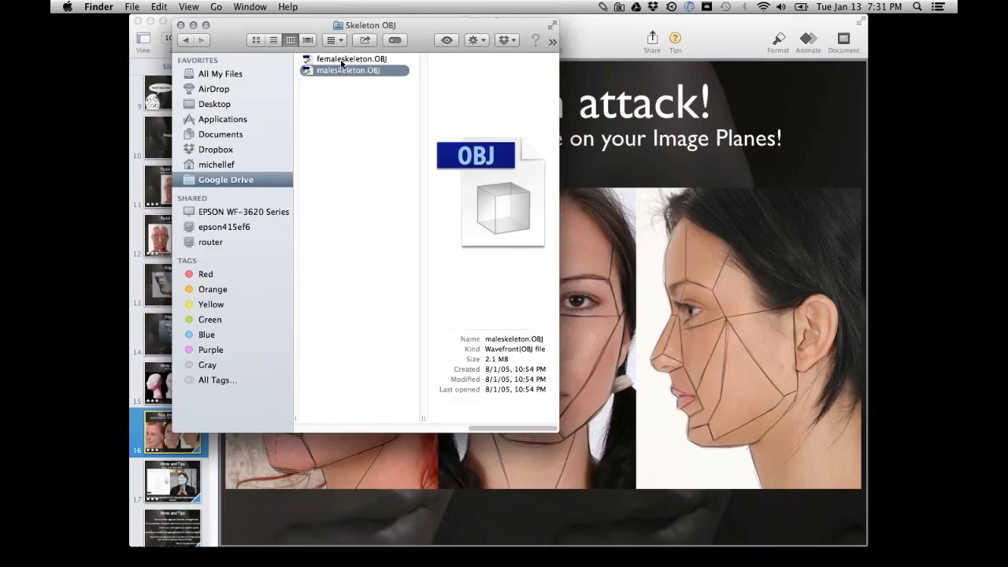
Step: Preview femaleskeleton.OBJ in the Skeleton OBJ folder, reveal its parent folder, and close the file window
{"action": "left_click", "coordinate": [345, 60]}
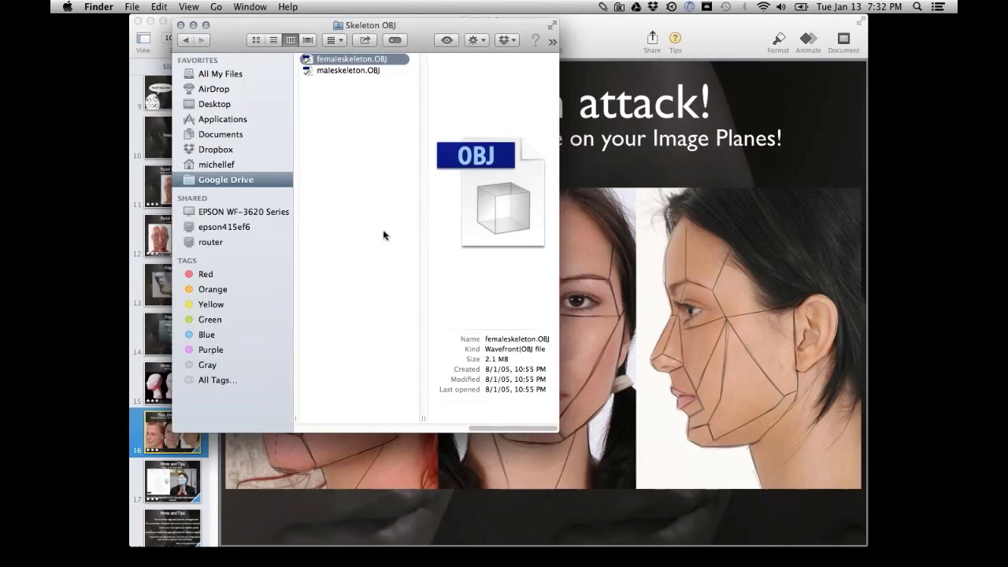
{"action": "left_click", "coordinate": [465, 428]}
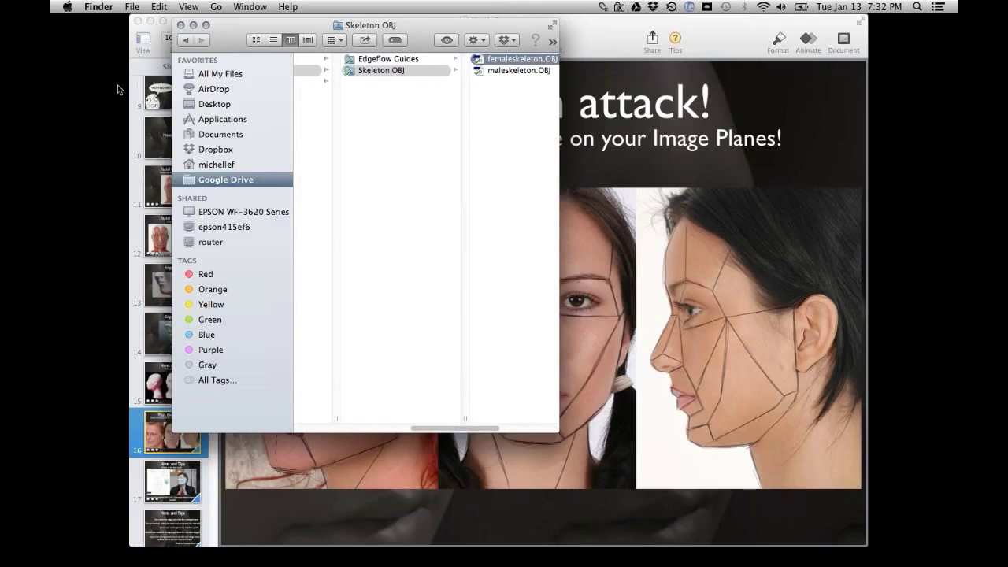
{"action": "left_click", "coordinate": [182, 25]}
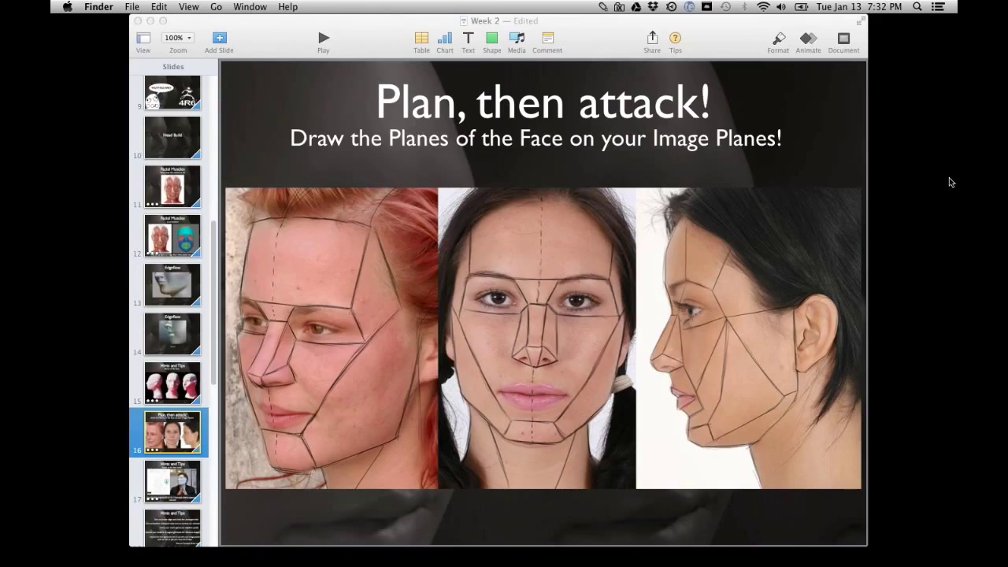
Step: Show the Hints and Tips slide listing the border edge, backface culling and skull geometry advice
{"action": "left_click", "coordinate": [170, 520]}
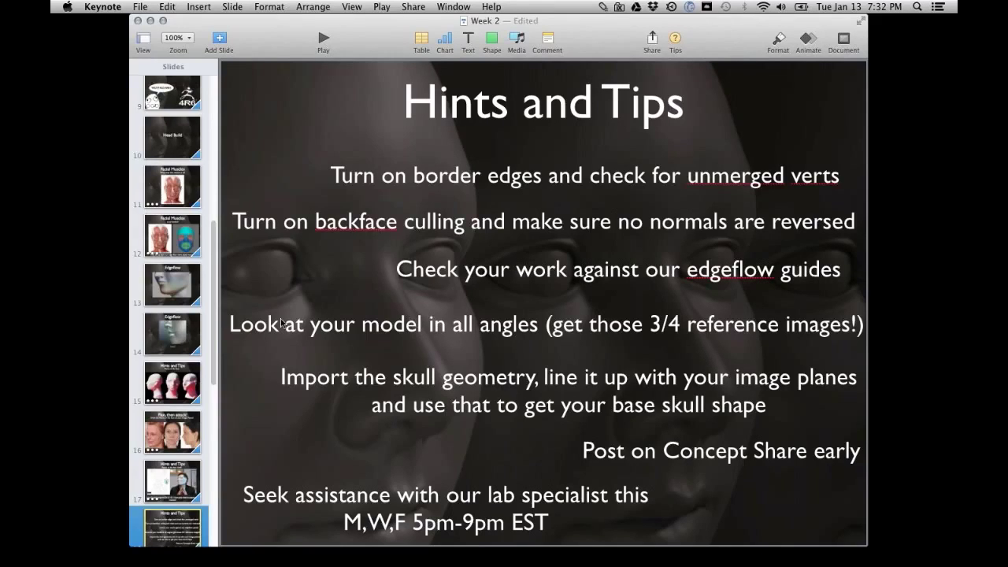
{"action": "scroll", "coordinate": [173, 352], "scroll_direction": "down", "scroll_amount": 4}
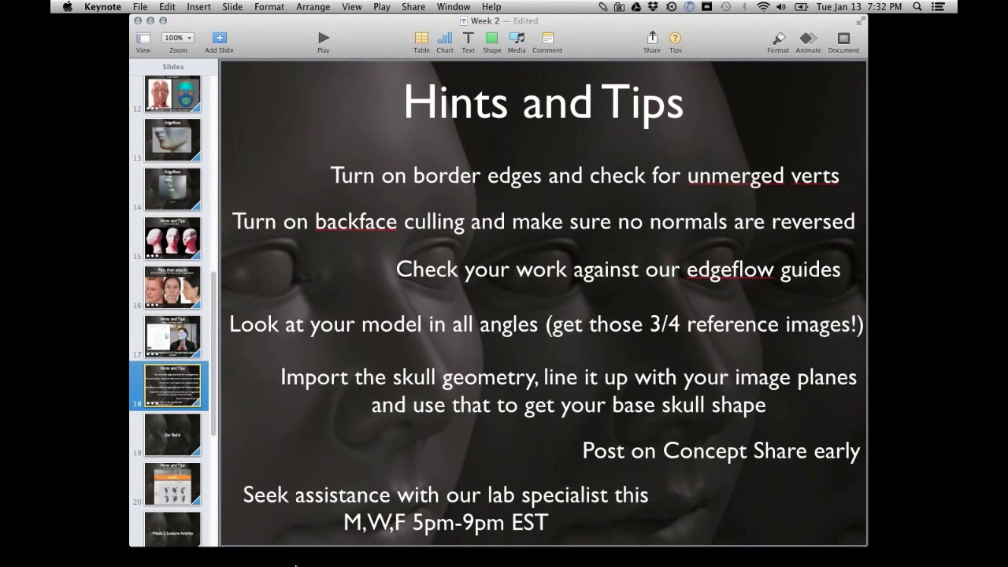
Step: Switch to Maya and close the Tool Settings panel to enlarge the perspective view
{"action": "mouse_move", "coordinate": [296, 564]}
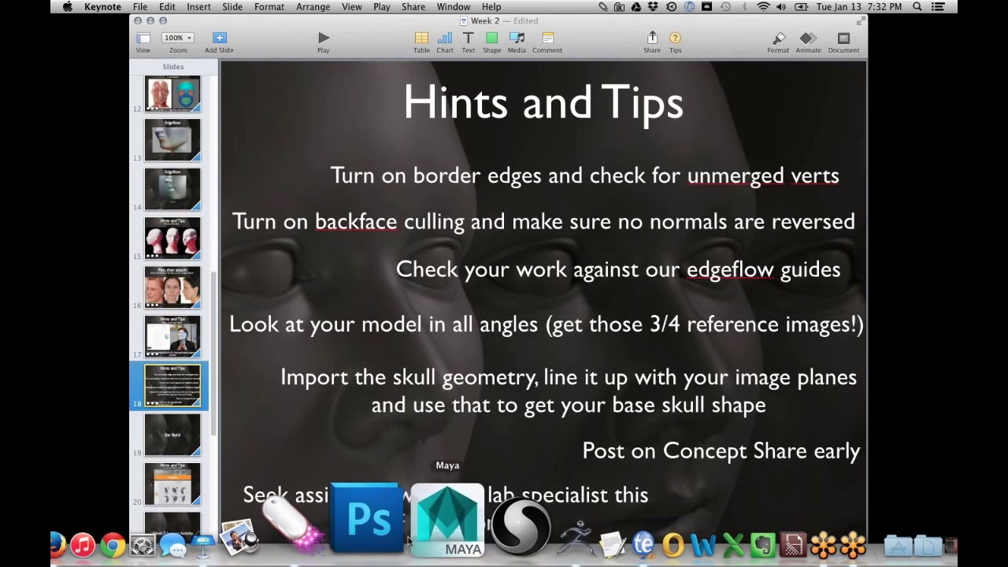
{"action": "left_click", "coordinate": [412, 540]}
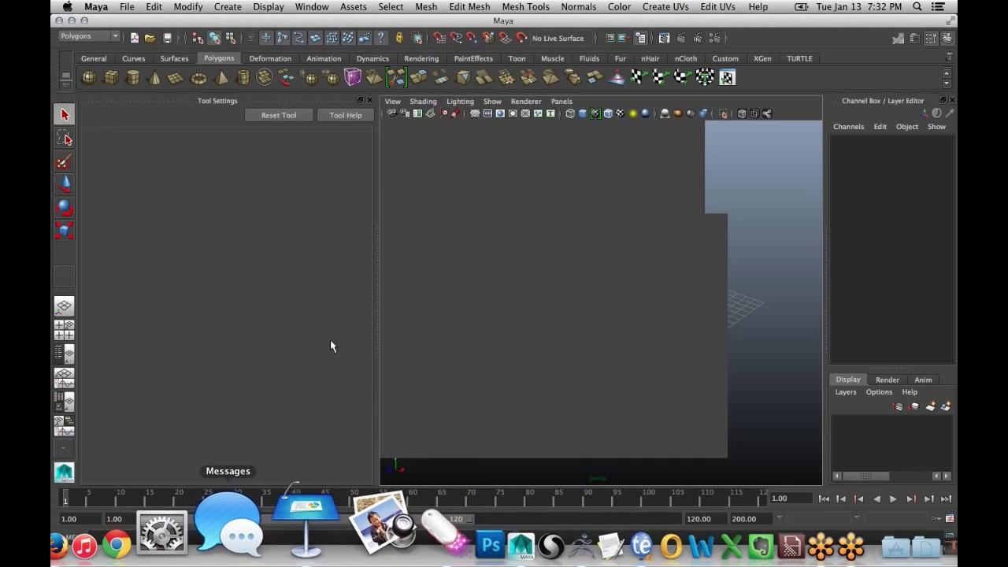
{"action": "left_click", "coordinate": [370, 100]}
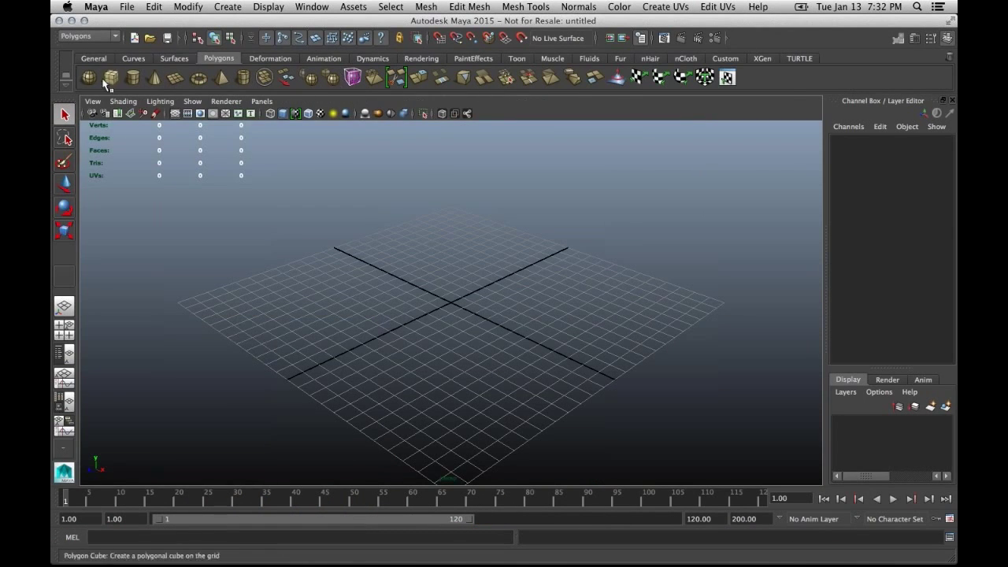
Step: Create a polygon sphere at the origin and scale it uniformly to about 5.225
{"action": "right_click_drag", "start_coordinate": [424, 311], "coordinate": [456, 307], "text": "shift"}
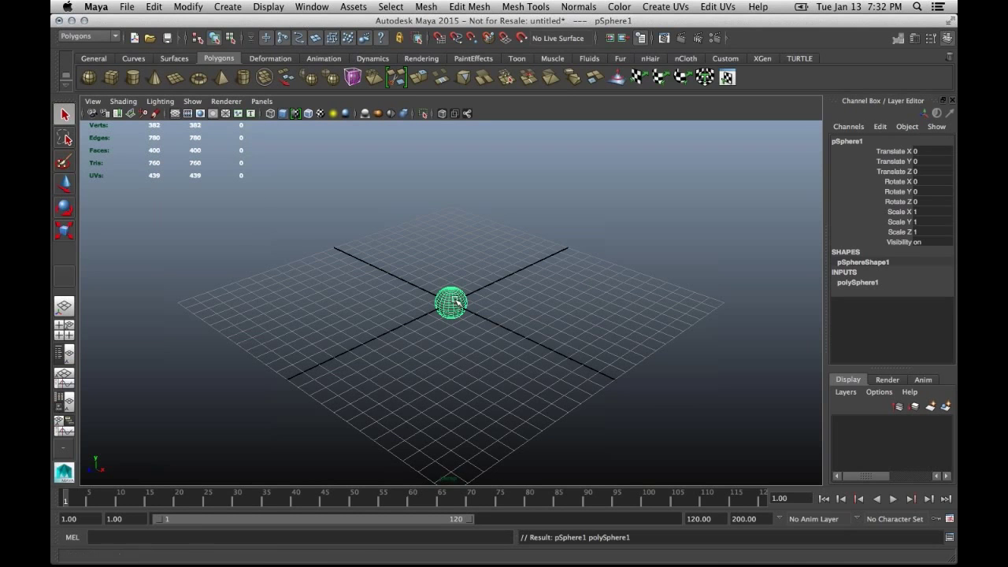
{"action": "key", "text": "r"}
{"action": "middle_click_drag", "start_coordinate": [547, 304], "coordinate": [653, 337]}
{"action": "scroll", "coordinate": [650, 319], "scroll_direction": "down", "scroll_amount": 8}
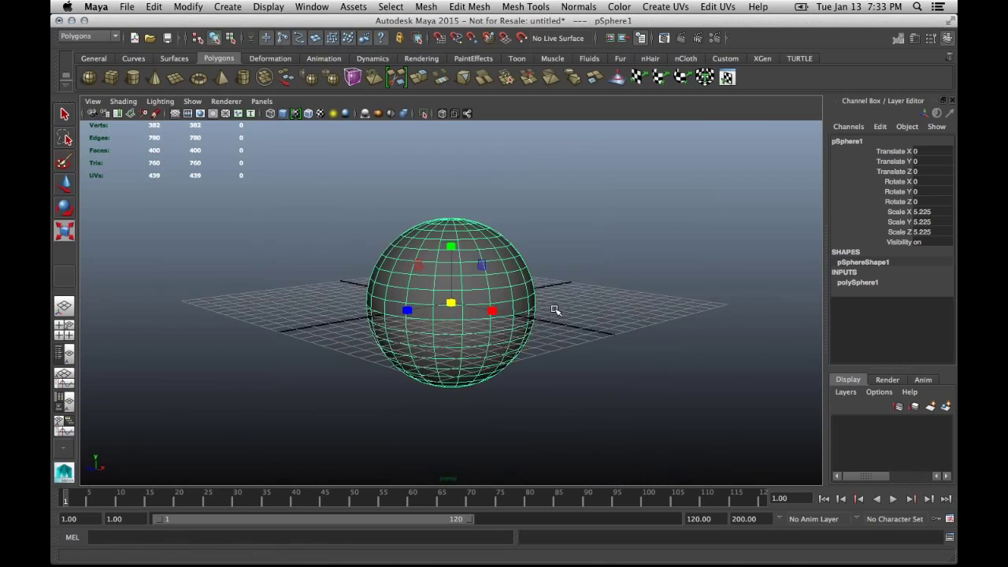
Step: Hide the viewport grid and delete a two-by-two block of faces from the sphere's front
{"action": "left_click", "coordinate": [192, 101]}
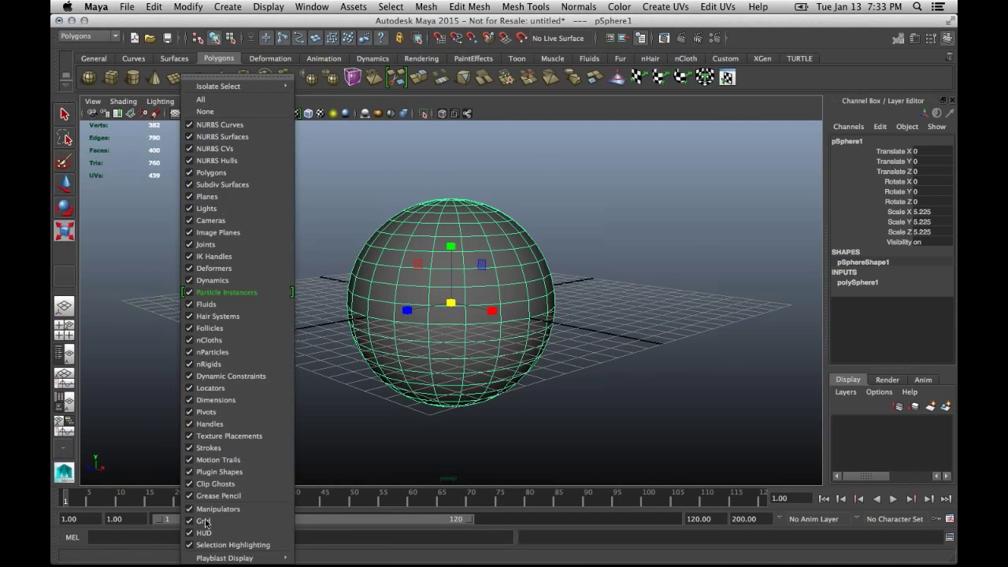
{"action": "left_click", "coordinate": [203, 521]}
{"action": "right_click_drag", "start_coordinate": [467, 351], "coordinate": [483, 335]}
{"action": "scroll", "coordinate": [483, 335], "scroll_direction": "down", "scroll_amount": 2}
{"action": "left_click", "coordinate": [473, 318]}
{"action": "left_click", "coordinate": [450, 312], "text": "shift"}
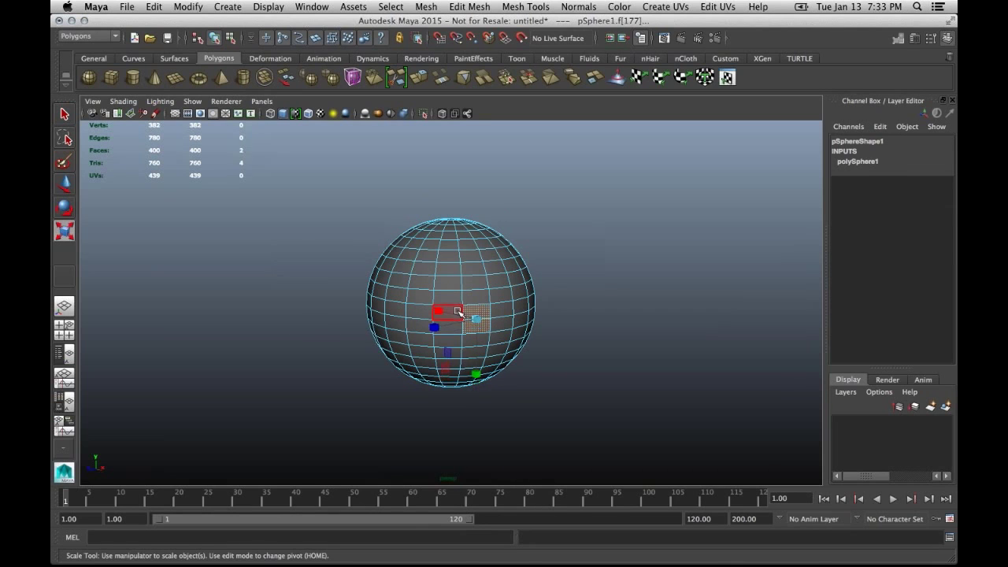
{"action": "left_click", "coordinate": [458, 321], "text": "shift"}
{"action": "key", "text": "Delete"}
{"action": "scroll", "coordinate": [552, 346], "scroll_direction": "up", "scroll_amount": 3}
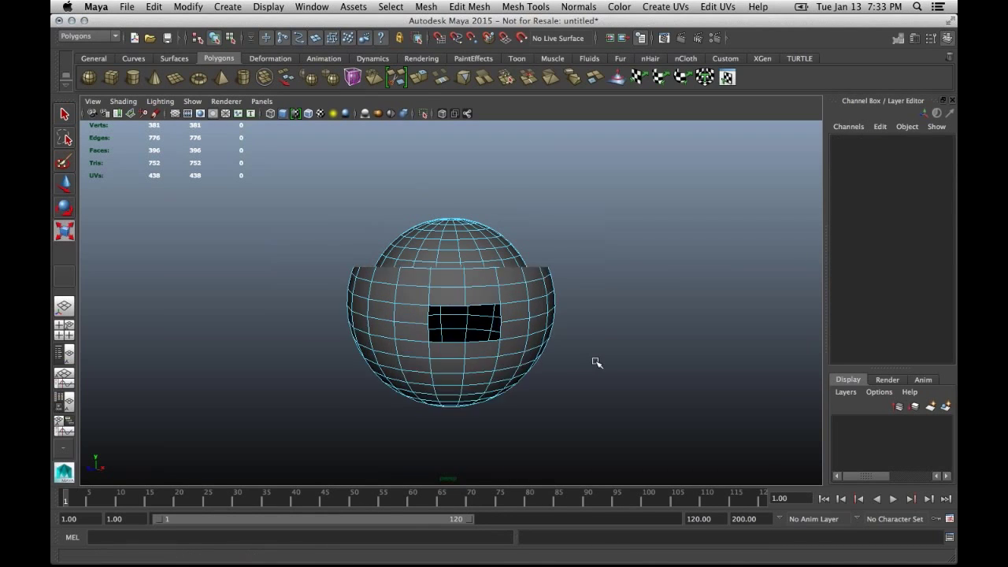
Step: Return the sphere to object mode and turn on its polygon border edge display
{"action": "right_click_drag", "start_coordinate": [381, 213], "coordinate": [365, 285]}
{"action": "left_click", "coordinate": [281, 8]}
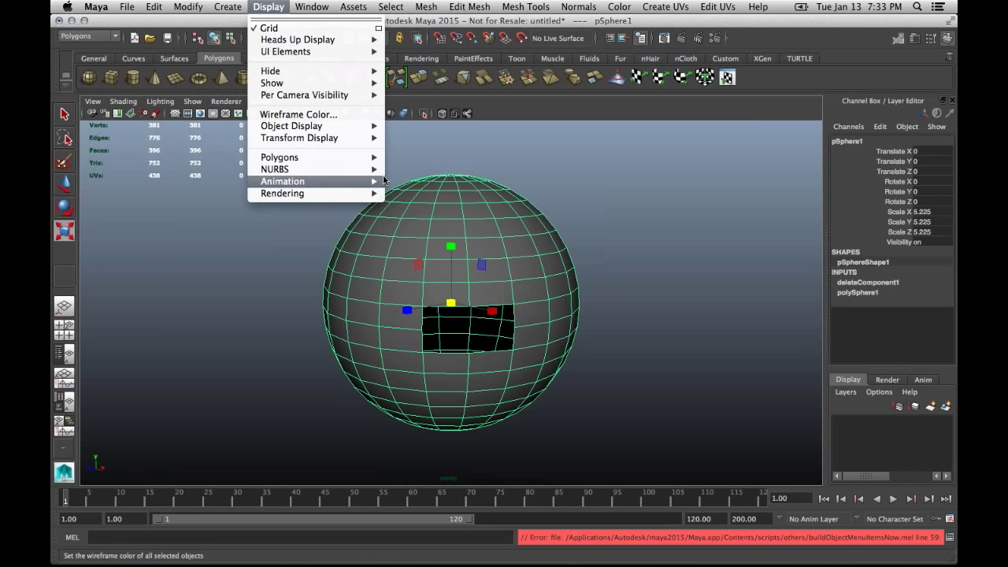
{"action": "mouse_move", "coordinate": [377, 157]}
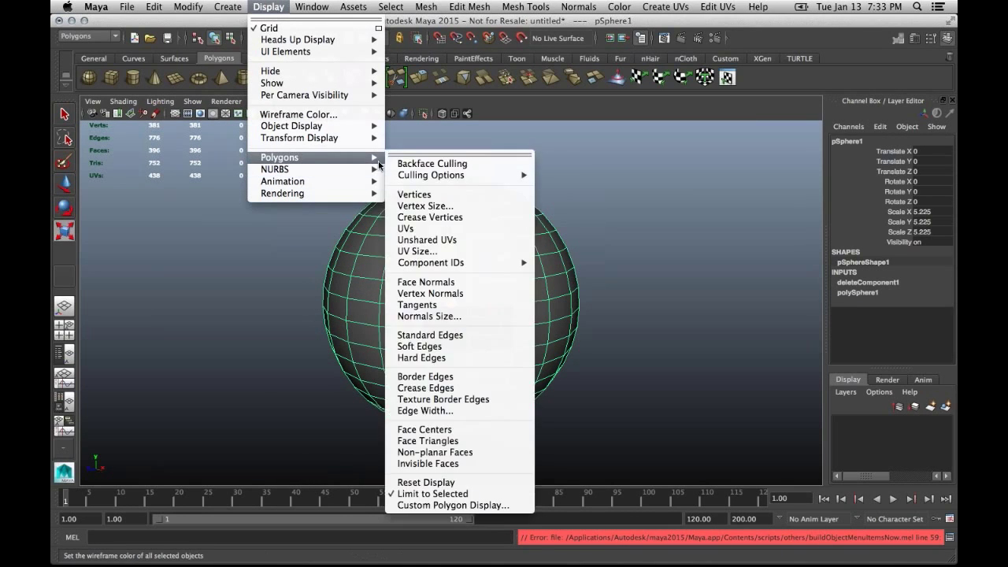
{"action": "left_click", "coordinate": [512, 375]}
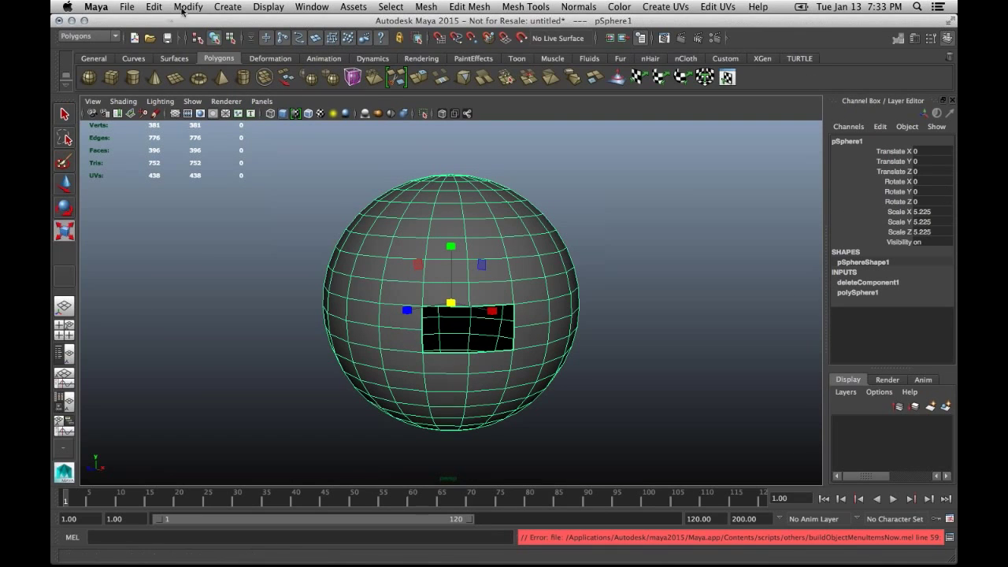
Step: Set the polygon display edge width to 5.04 so the hole's border is drawn thicker
{"action": "left_click", "coordinate": [277, 10]}
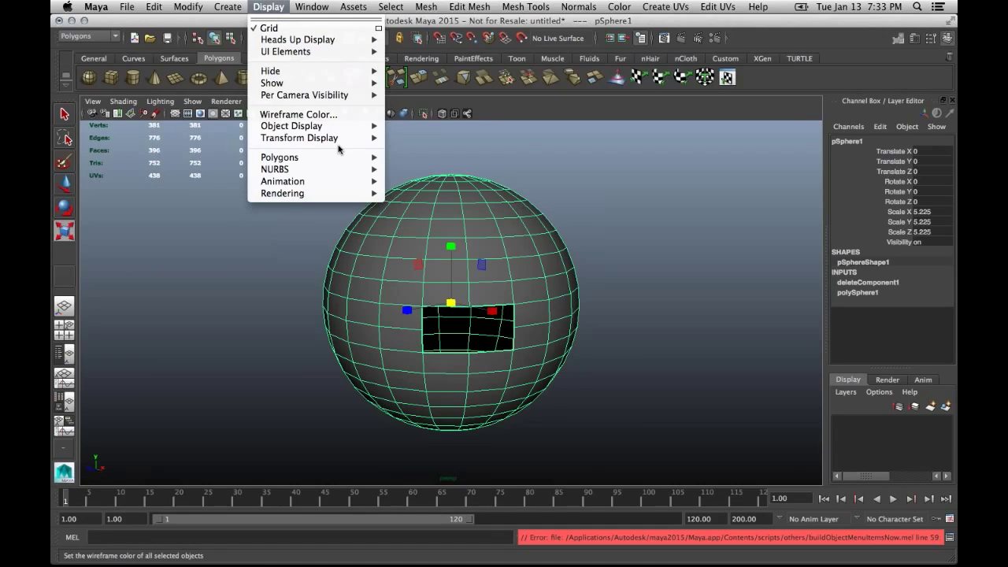
{"action": "mouse_move", "coordinate": [338, 158]}
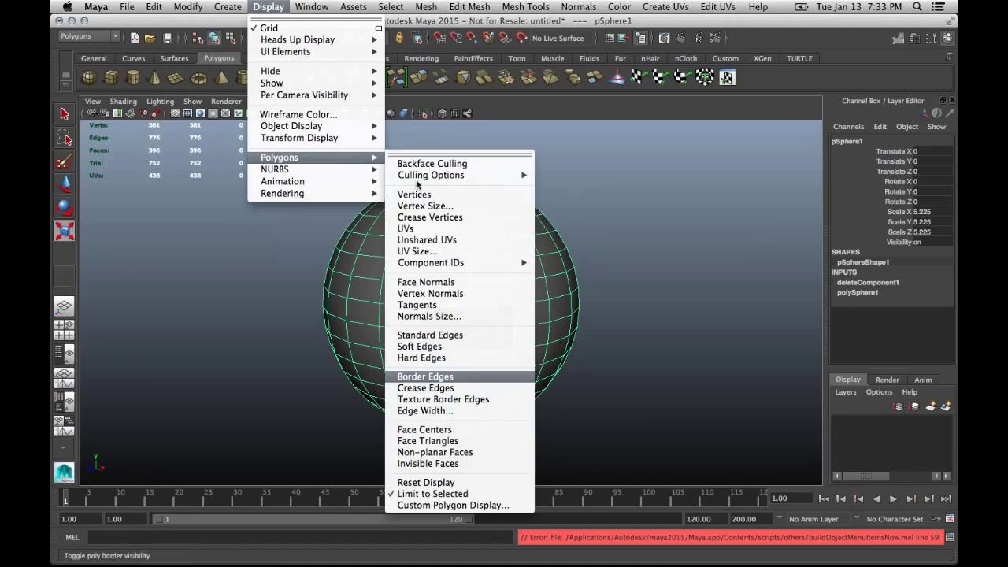
{"action": "left_click", "coordinate": [482, 411]}
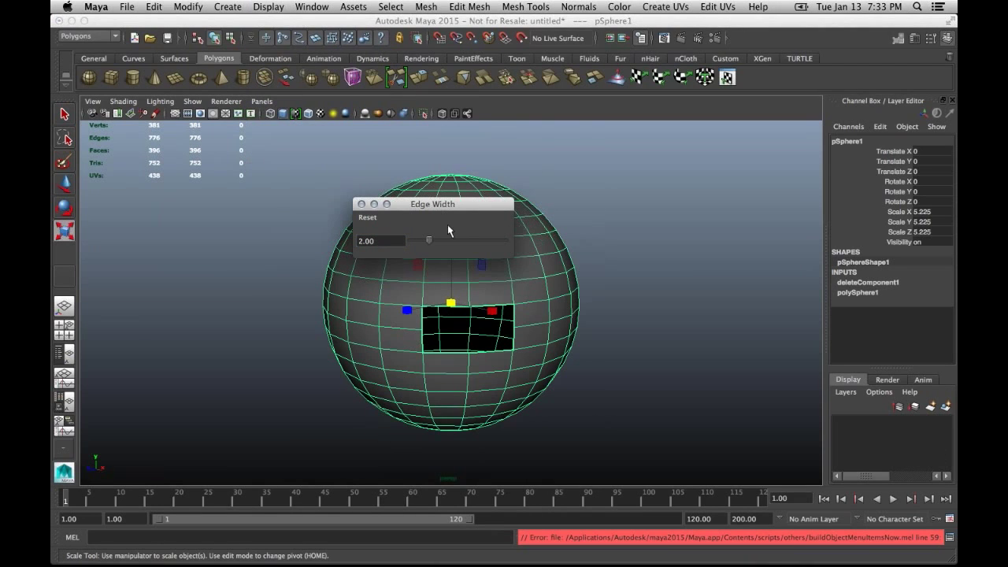
{"action": "left_click_drag", "start_coordinate": [428, 243], "coordinate": [457, 240]}
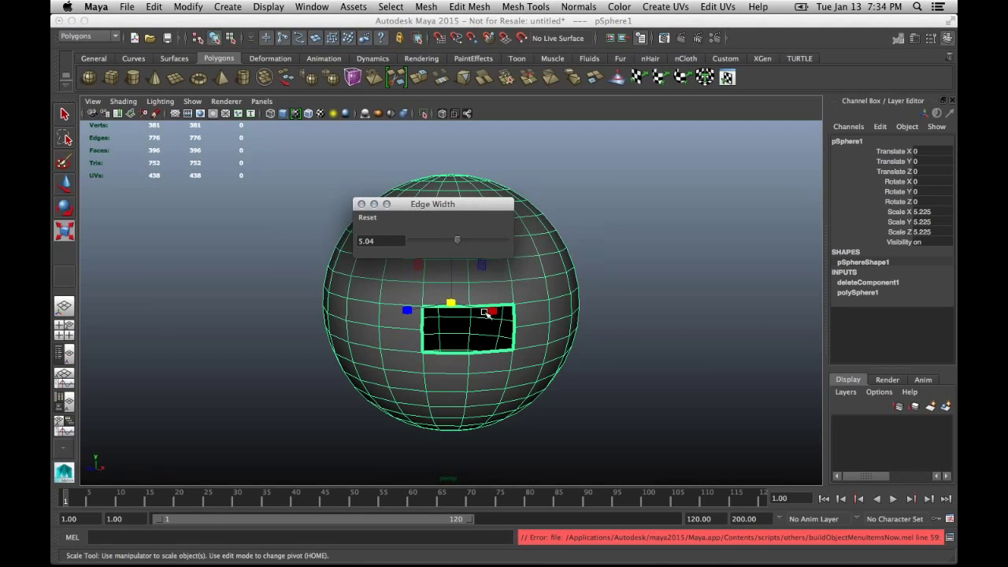
{"action": "left_click", "coordinate": [362, 204]}
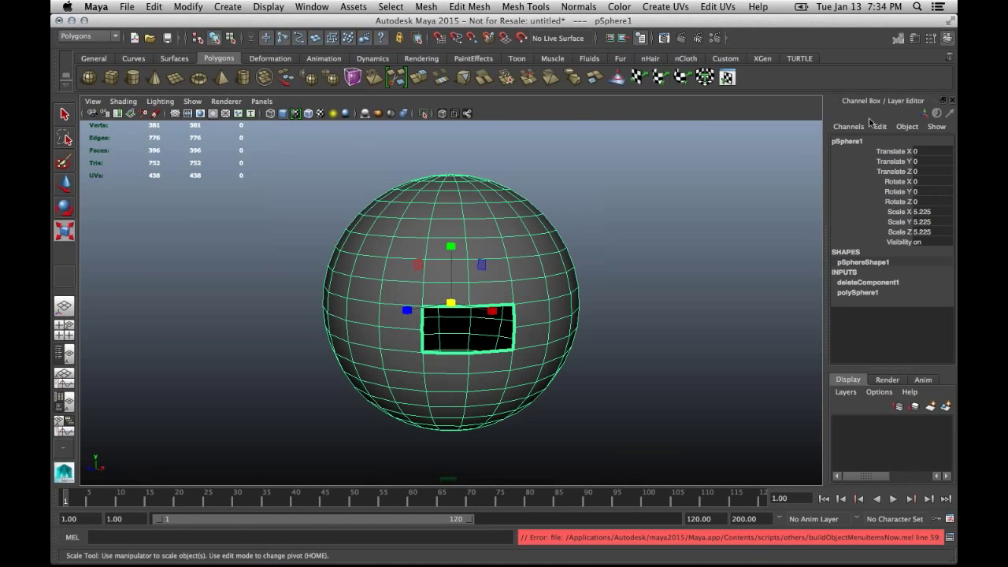
Step: Examine the thickened border around the sphere's hole in edge mode from several angles
{"action": "left_click_drag", "start_coordinate": [704, 310], "coordinate": [747, 335], "text": "alt"}
{"action": "scroll", "coordinate": [780, 335], "scroll_direction": "up", "scroll_amount": 2}
{"action": "scroll", "coordinate": [780, 335], "scroll_direction": "up", "scroll_amount": 1}
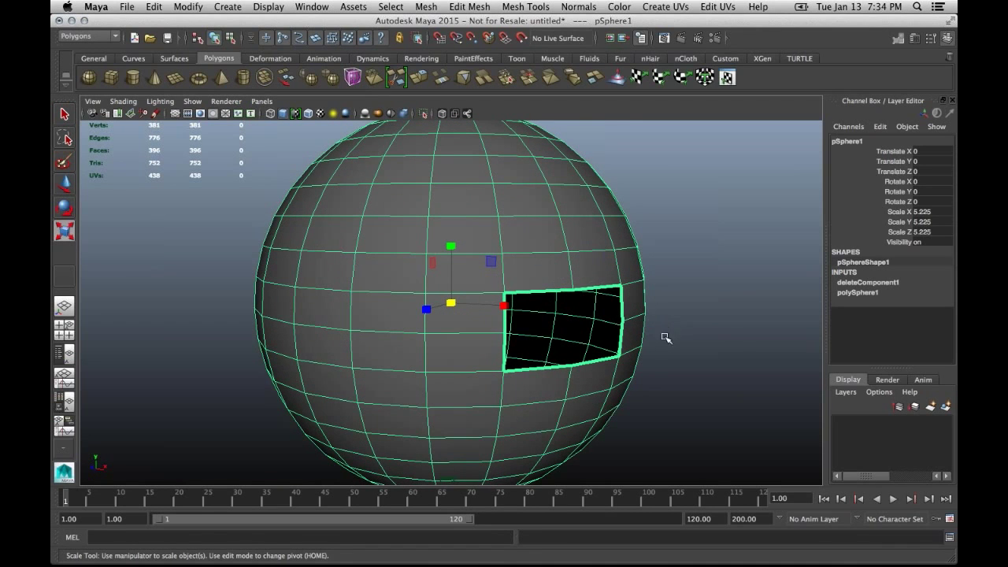
{"action": "left_click_drag", "start_coordinate": [690, 342], "coordinate": [683, 341], "text": "alt"}
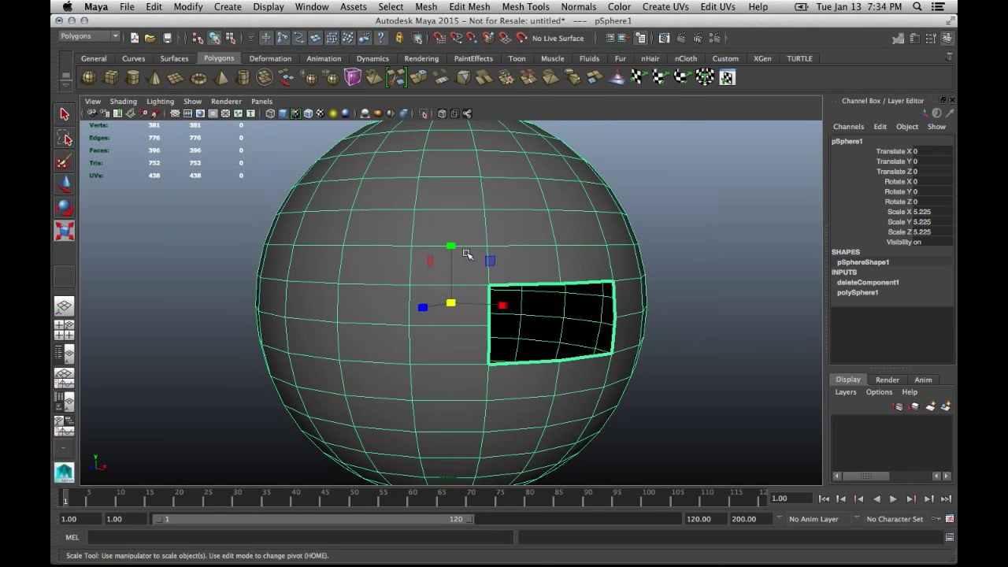
{"action": "right_click_drag", "start_coordinate": [513, 284], "coordinate": [509, 252]}
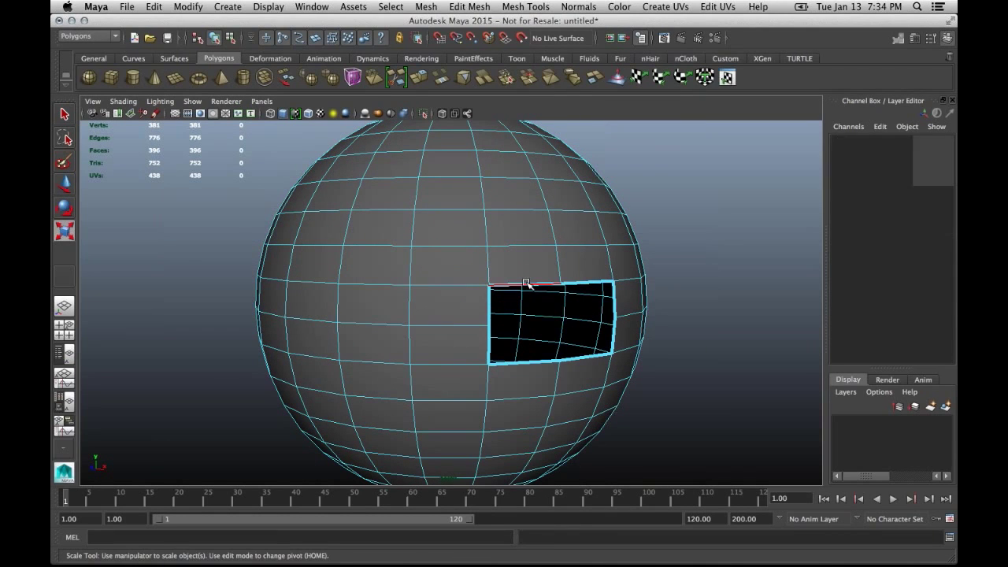
{"action": "left_click", "coordinate": [524, 285]}
{"action": "left_click", "coordinate": [684, 328]}
{"action": "left_click_drag", "start_coordinate": [686, 331], "coordinate": [725, 344], "text": "alt"}
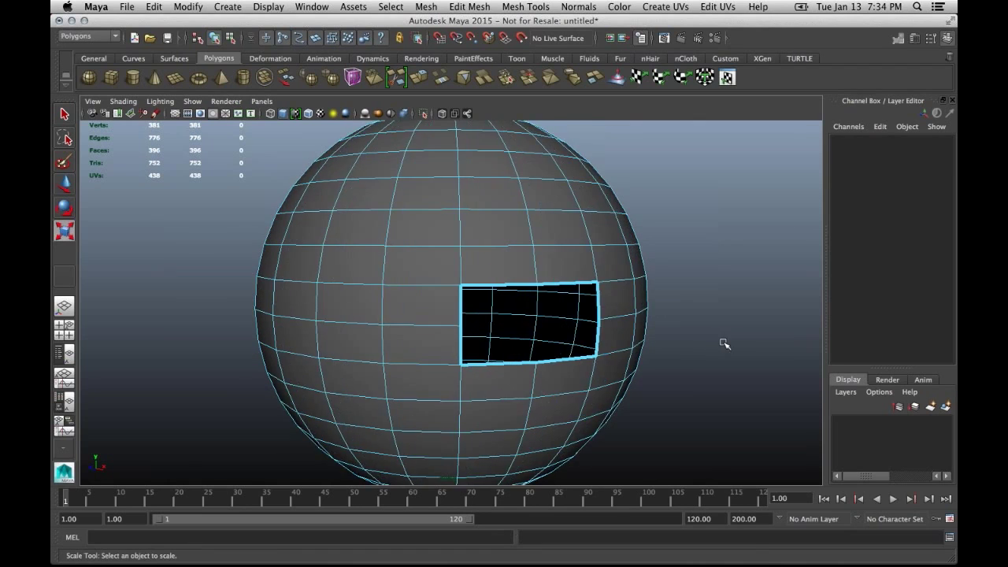
{"action": "key", "text": "f"}
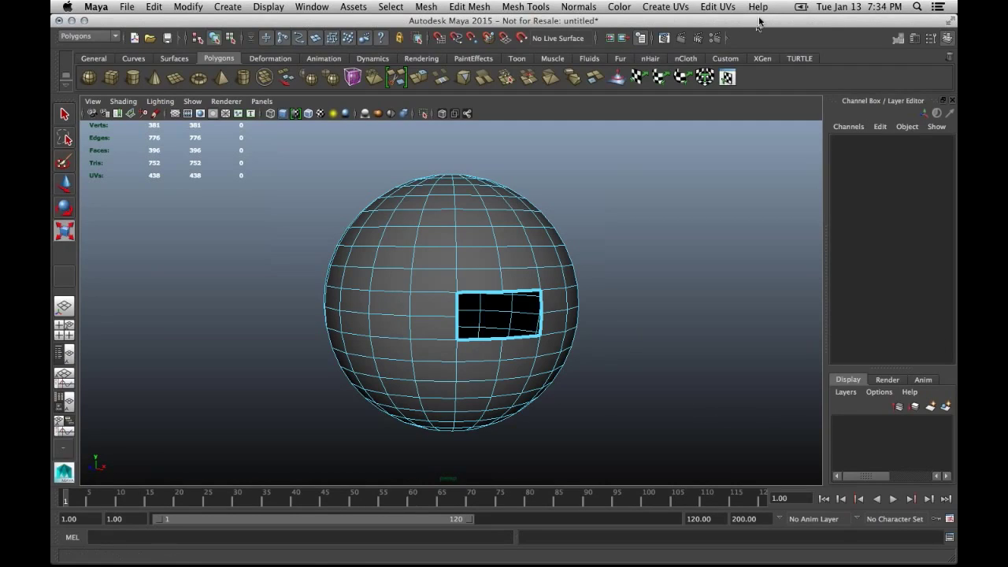
Step: Fill the left half of the hole with one face between its upper and lower edges using Append to Polygon
{"action": "left_click", "coordinate": [426, 7]}
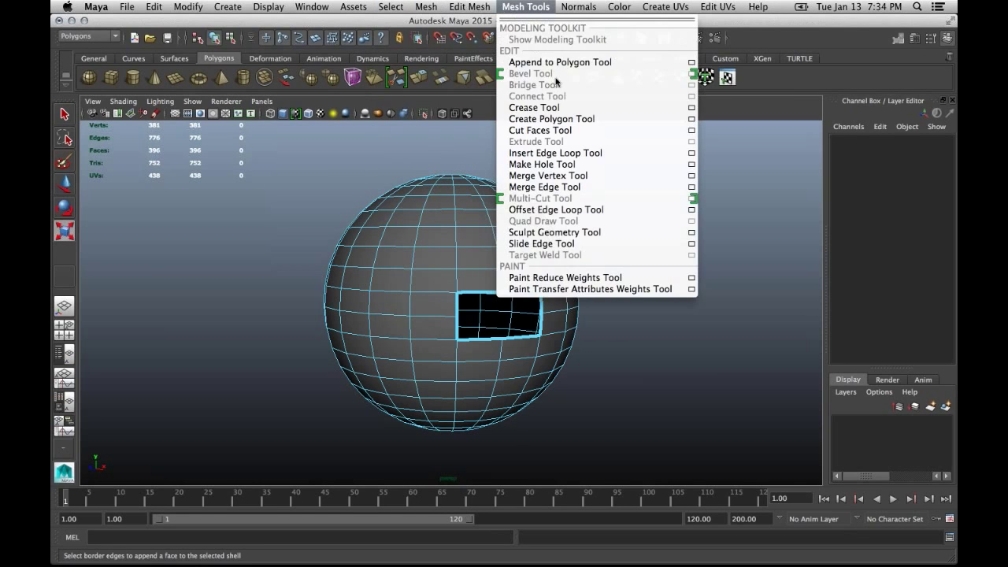
{"action": "left_click", "coordinate": [555, 63]}
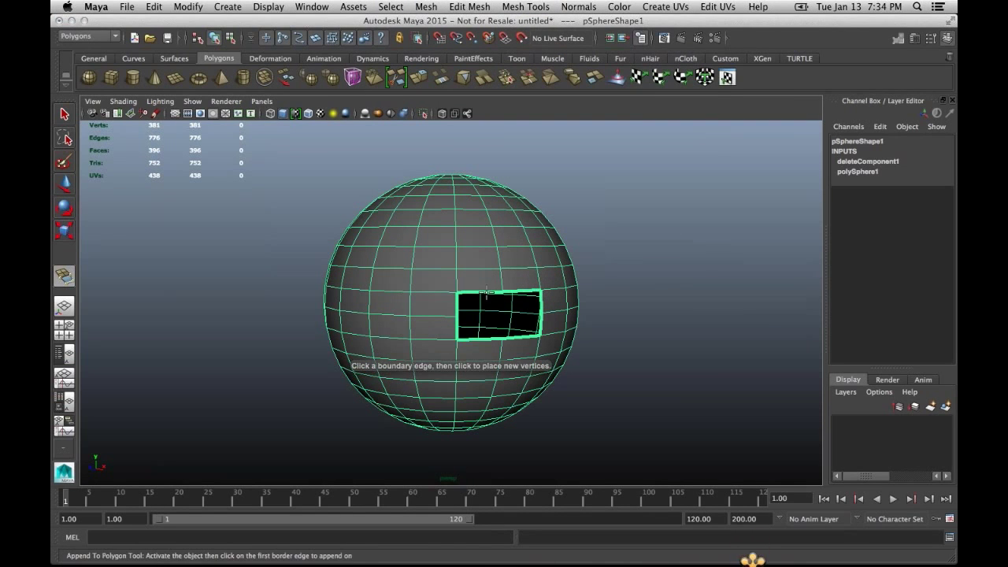
{"action": "left_click", "coordinate": [482, 292]}
{"action": "left_click", "coordinate": [484, 339]}
{"action": "key", "text": "Return"}
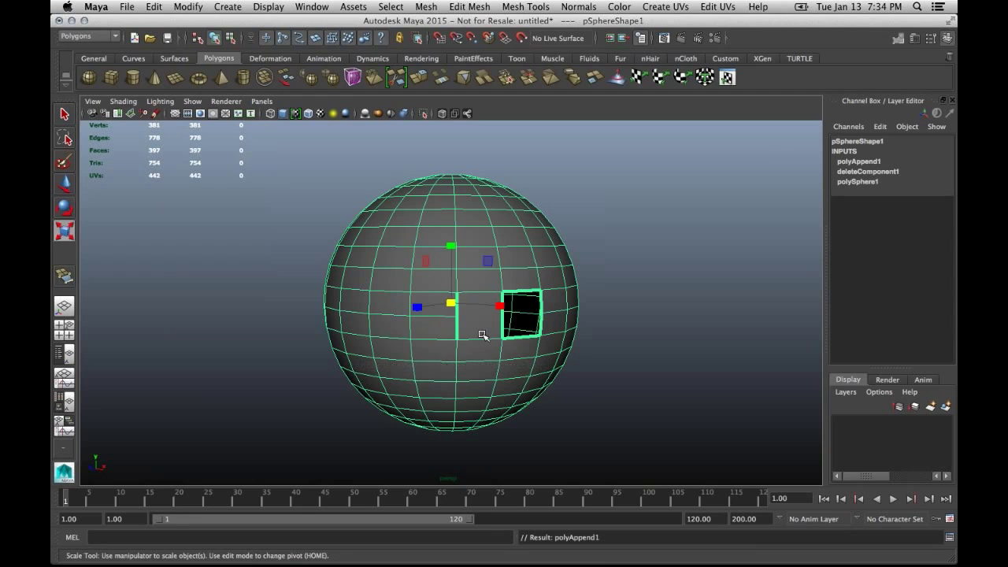
Step: Append a second face between the upper and lower edges of the remaining right half of the hole
{"action": "left_click", "coordinate": [64, 276]}
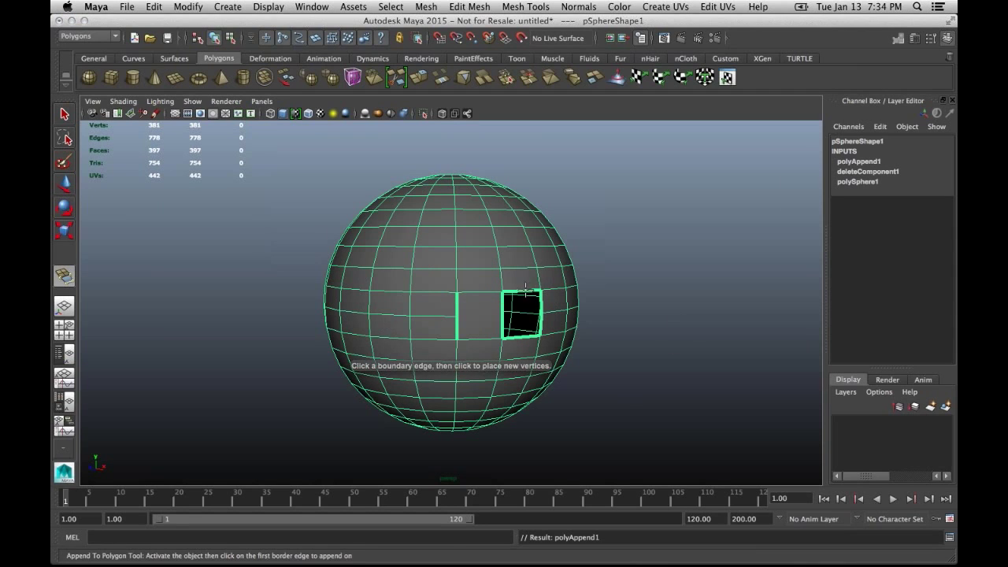
{"action": "left_click", "coordinate": [526, 292]}
{"action": "left_click", "coordinate": [527, 337]}
{"action": "key", "text": "Return"}
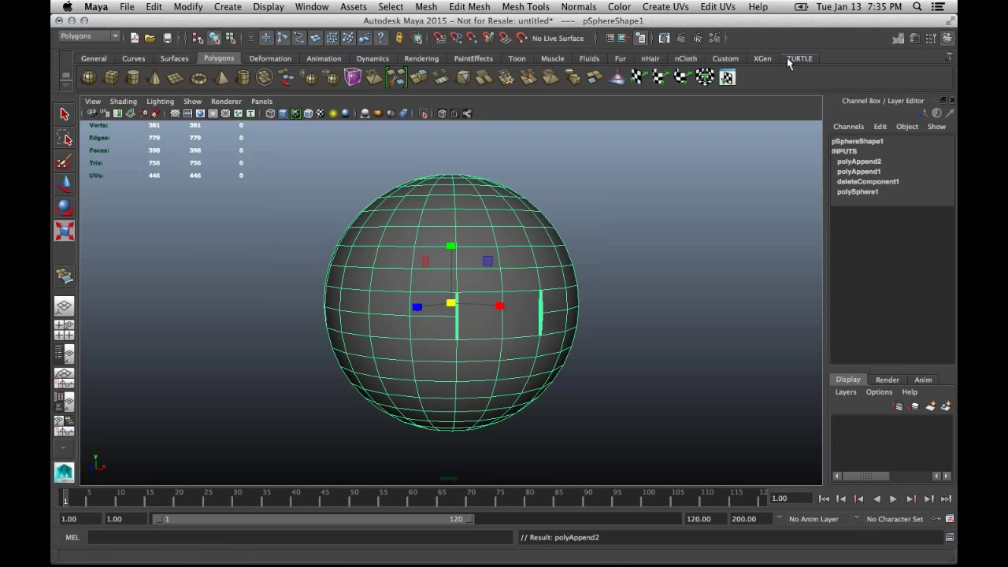
Step: Try to split the filled faces horizontally with the Split Polygon Tool, from the left border seam to the right one
{"action": "left_click", "coordinate": [725, 59]}
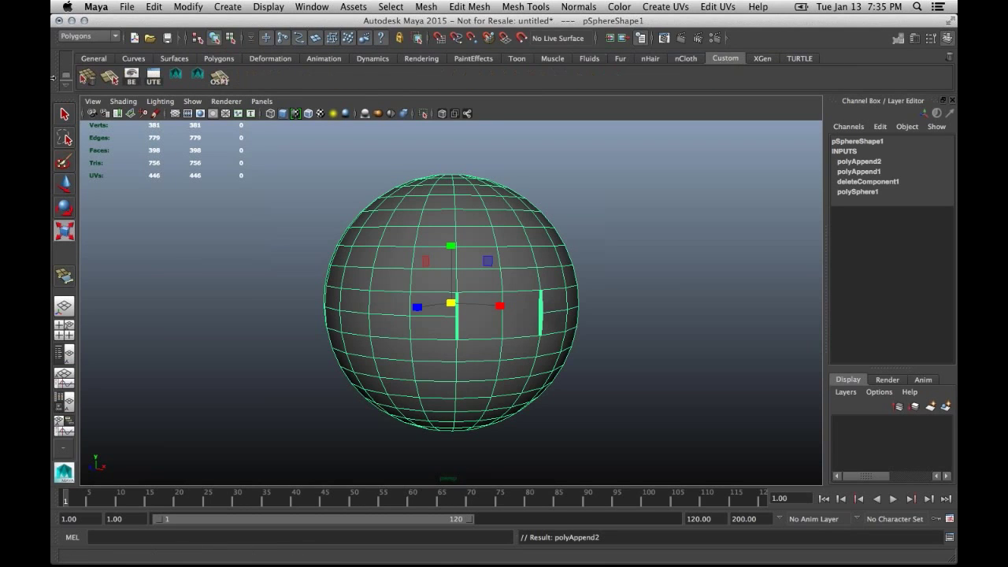
{"action": "left_click", "coordinate": [109, 76]}
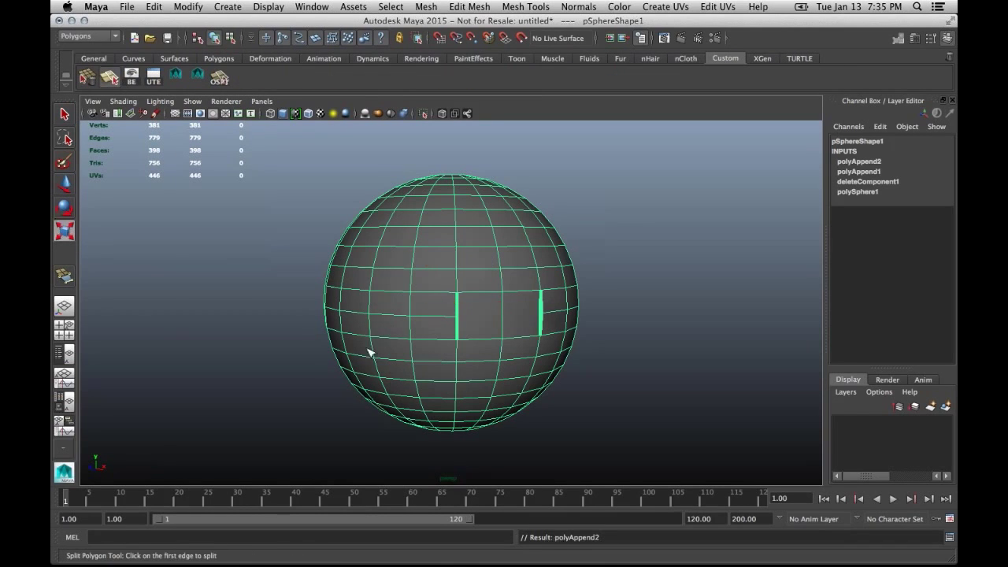
{"action": "left_click", "coordinate": [460, 318]}
{"action": "left_click_drag", "start_coordinate": [502, 324], "coordinate": [540, 315]}
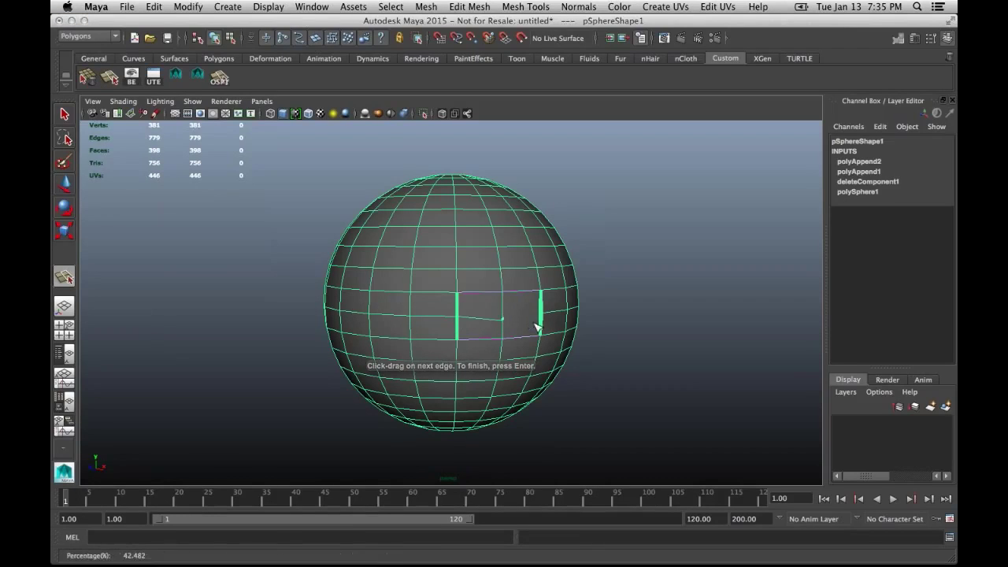
{"action": "key", "text": "Return"}
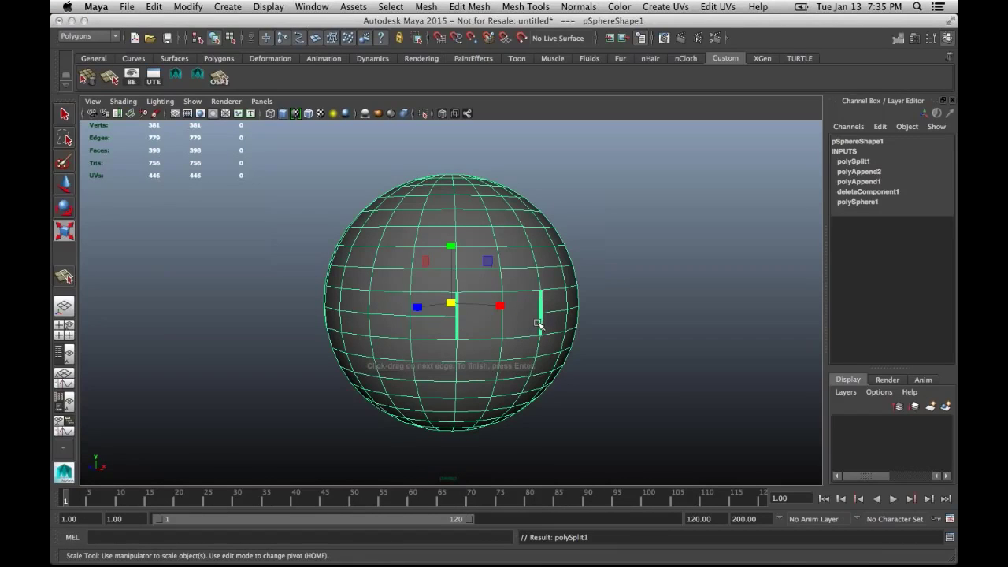
{"action": "left_click", "coordinate": [65, 276]}
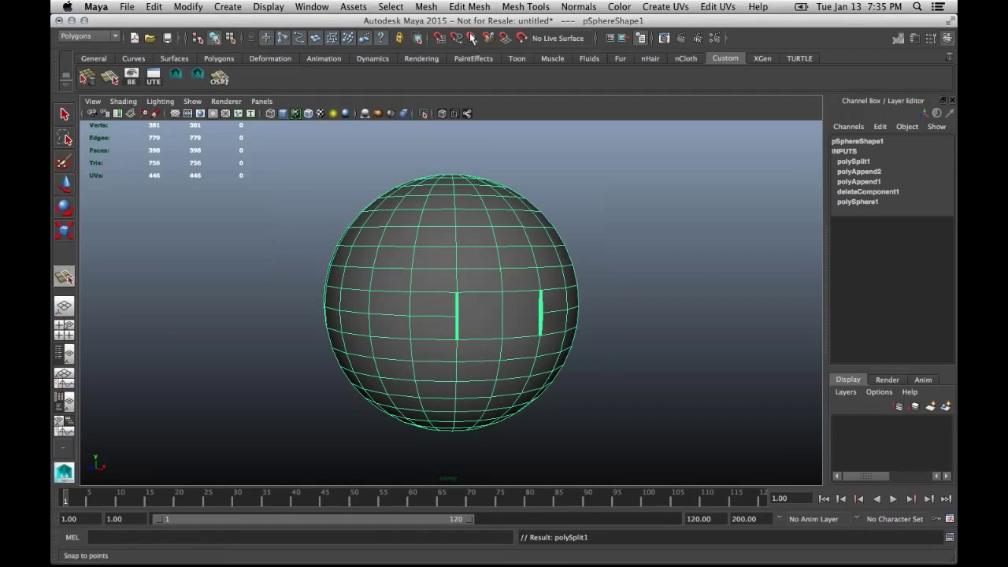
{"action": "left_click", "coordinate": [525, 7]}
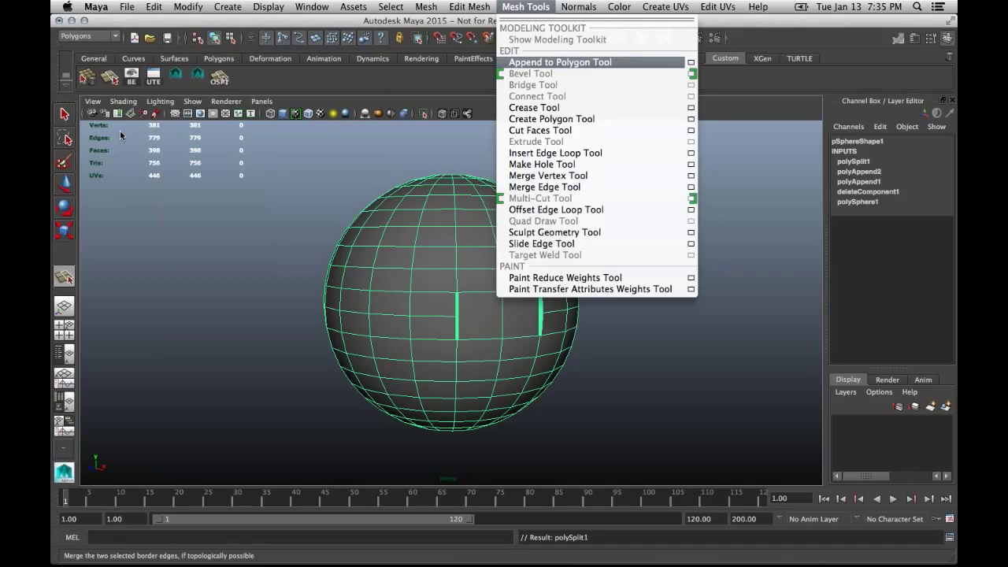
{"action": "left_click", "coordinate": [138, 199]}
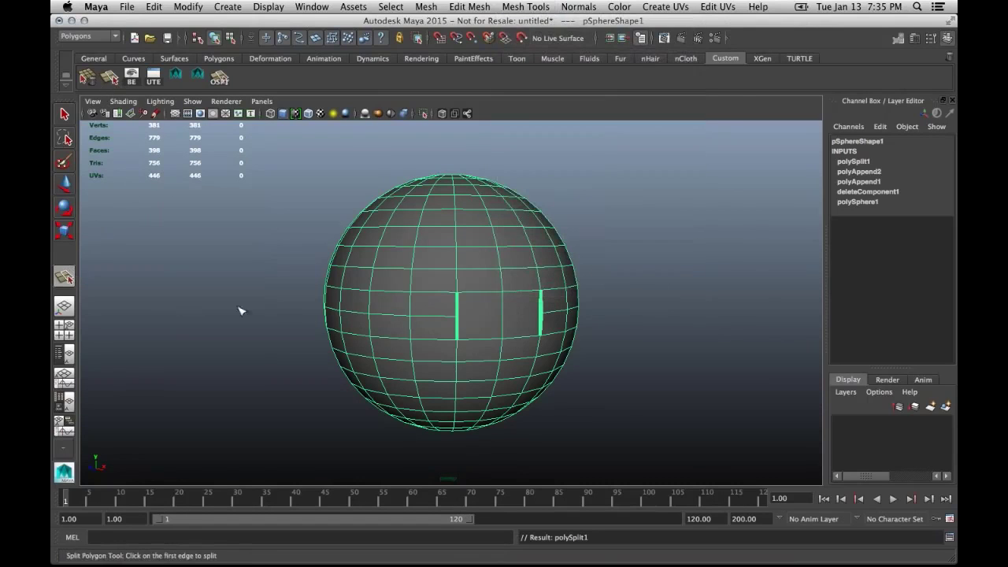
Step: Add the MEL command SplitPolygonTool; from the Script Editor to the Custom shelf, and close the editor
{"action": "left_click", "coordinate": [950, 537]}
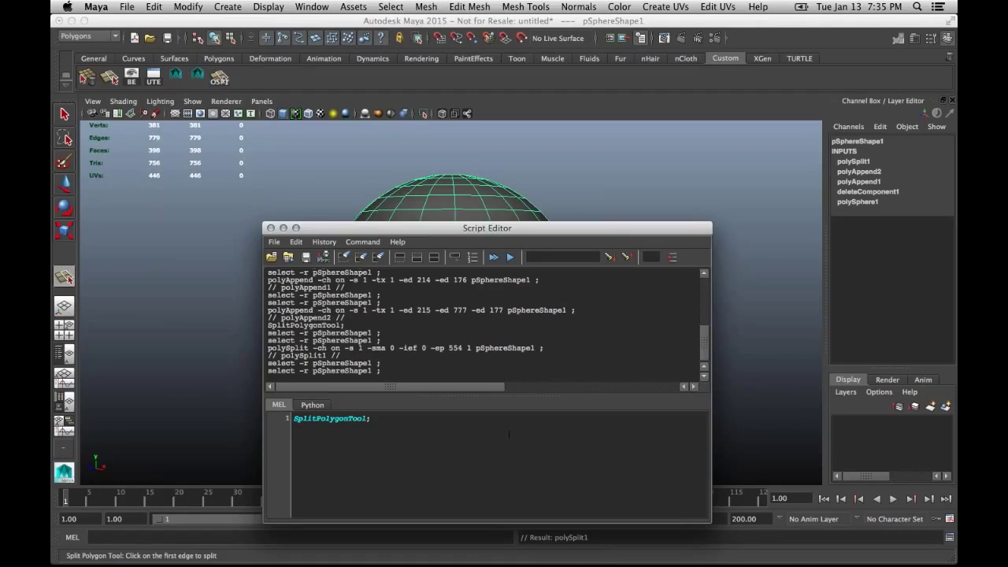
{"action": "left_click_drag", "start_coordinate": [372, 419], "coordinate": [292, 415]}
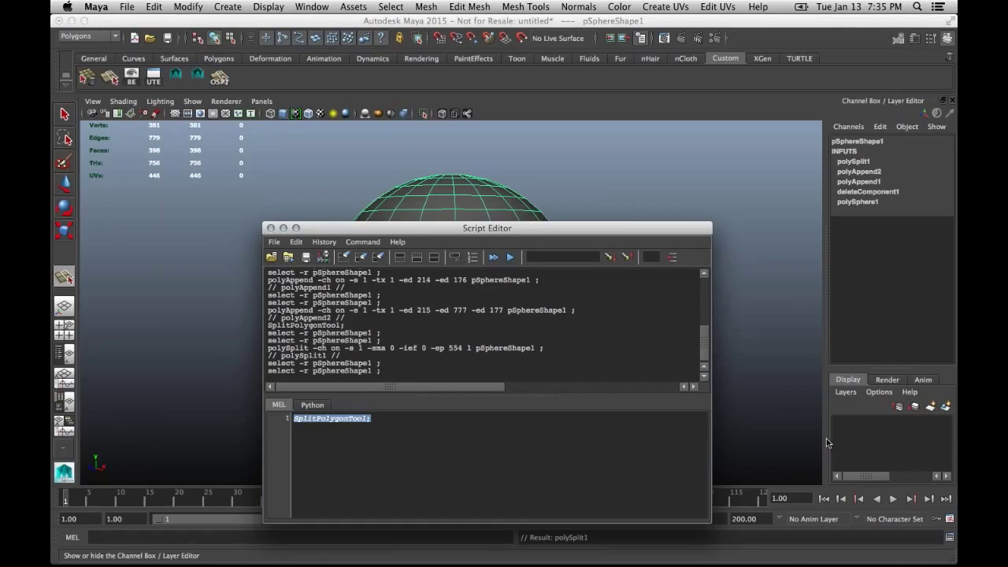
{"action": "left_click", "coordinate": [381, 428]}
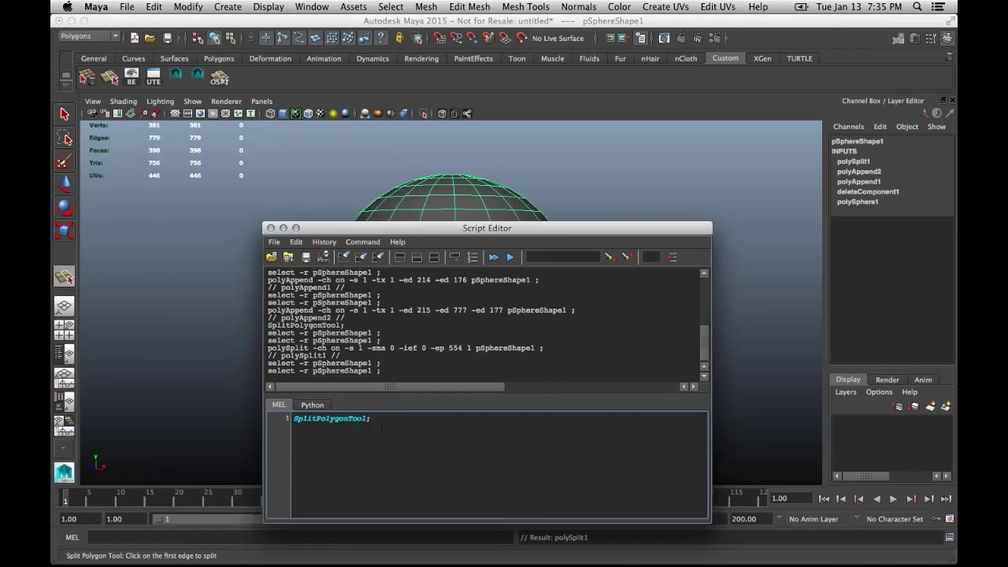
{"action": "left_click_drag", "start_coordinate": [379, 424], "coordinate": [273, 408]}
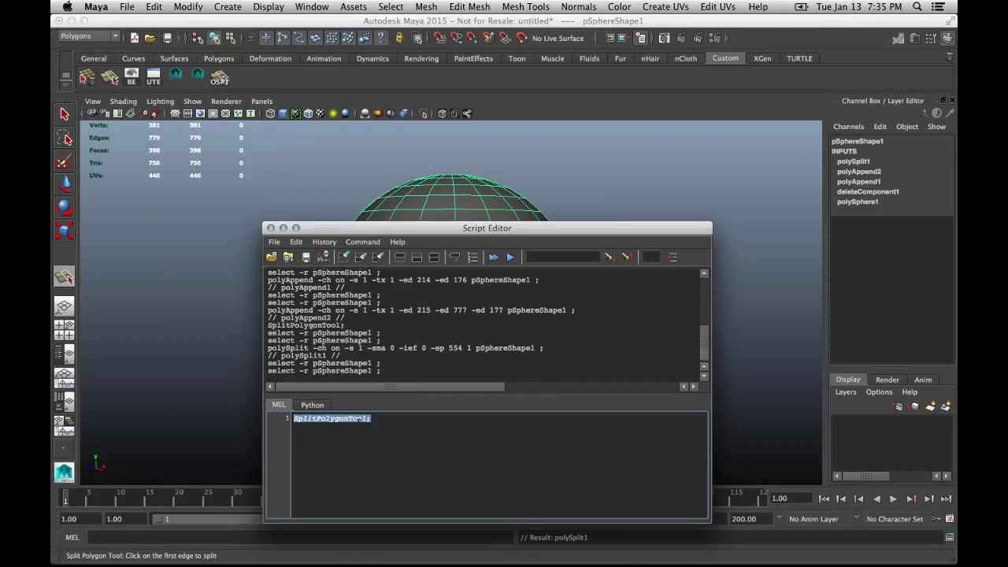
{"action": "left_click_drag", "start_coordinate": [358, 419], "coordinate": [276, 76]}
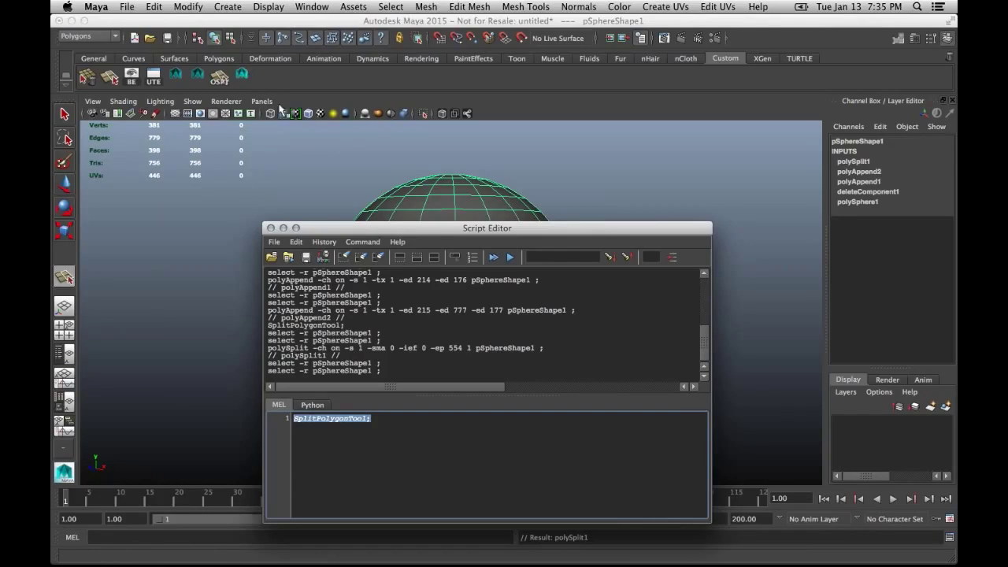
{"action": "left_click", "coordinate": [271, 227]}
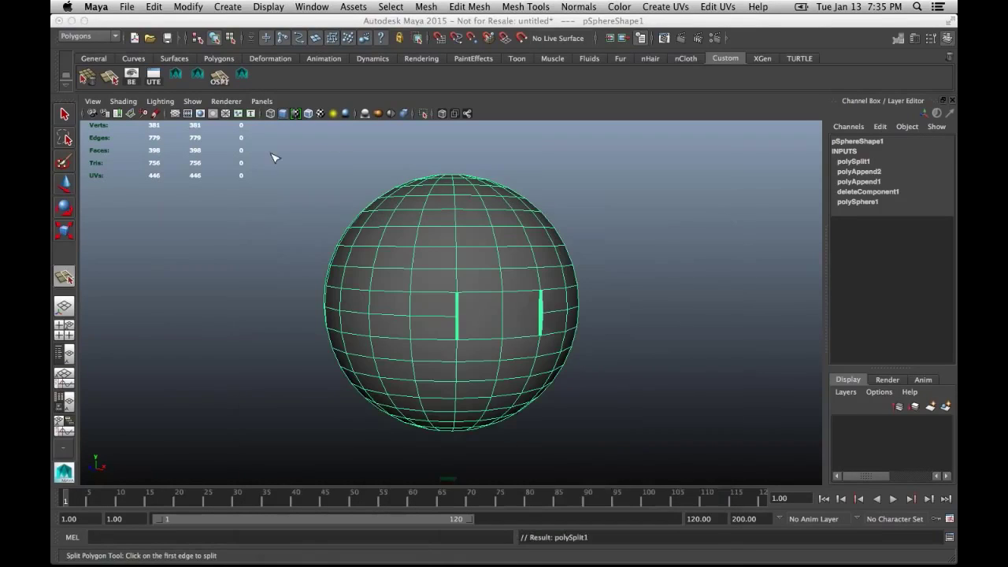
Step: Split both filled faces horizontally through their middle with the Split Polygon Tool, from the right border seam across to the left one
{"action": "left_click", "coordinate": [242, 76]}
{"action": "left_click", "coordinate": [503, 317]}
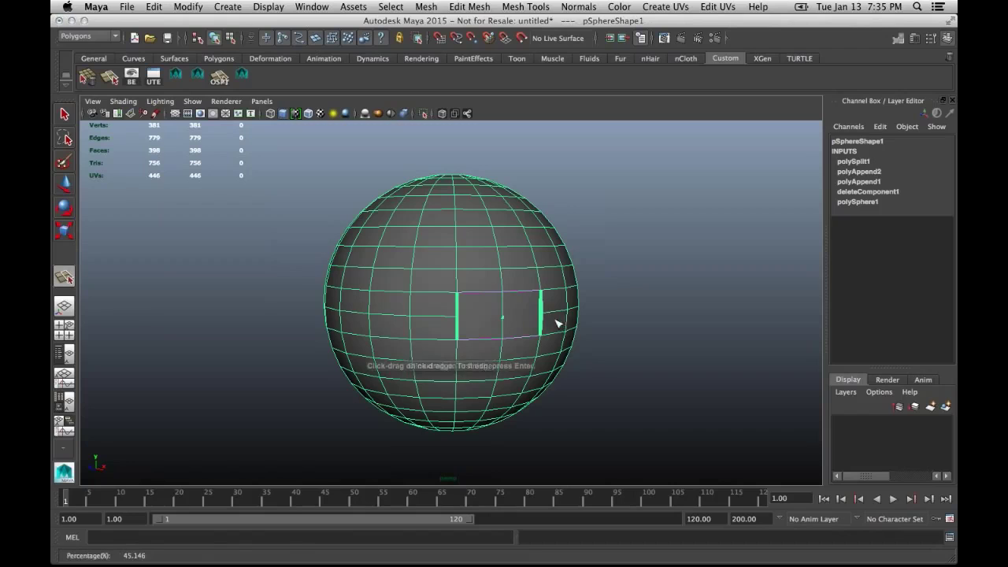
{"action": "left_click_drag", "start_coordinate": [540, 318], "coordinate": [545, 319]}
{"action": "key", "text": "Return"}
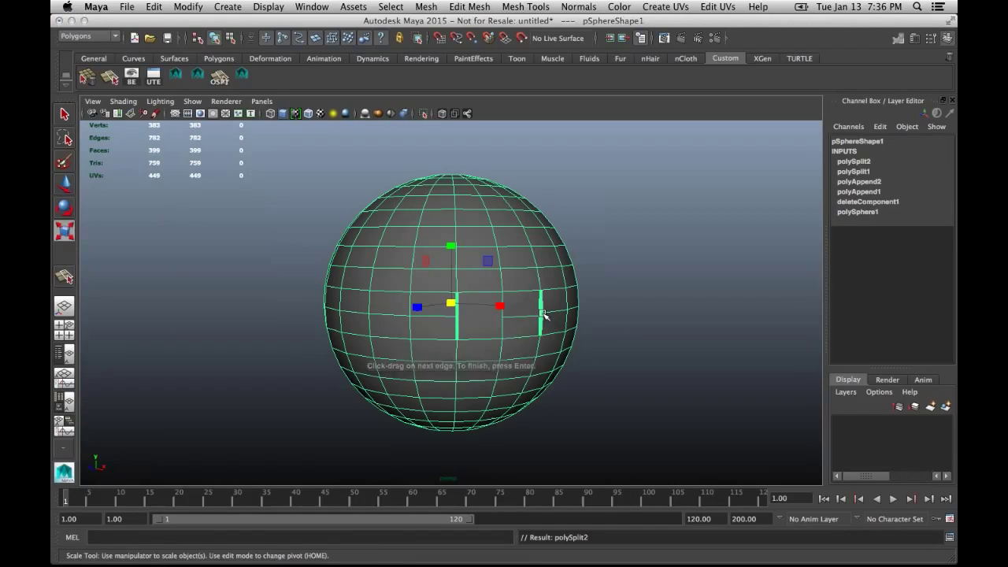
{"action": "left_click", "coordinate": [504, 317]}
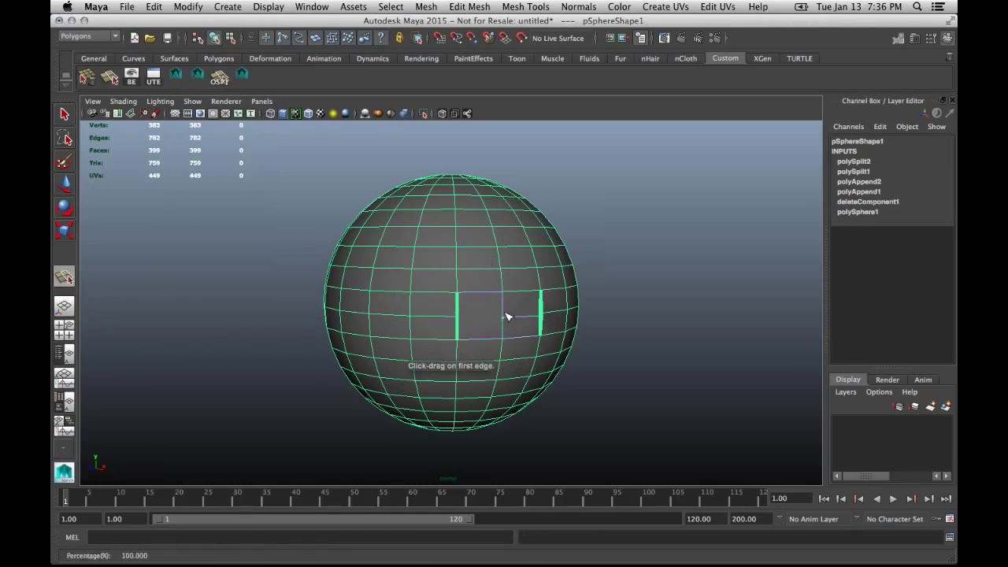
{"action": "left_click", "coordinate": [457, 323]}
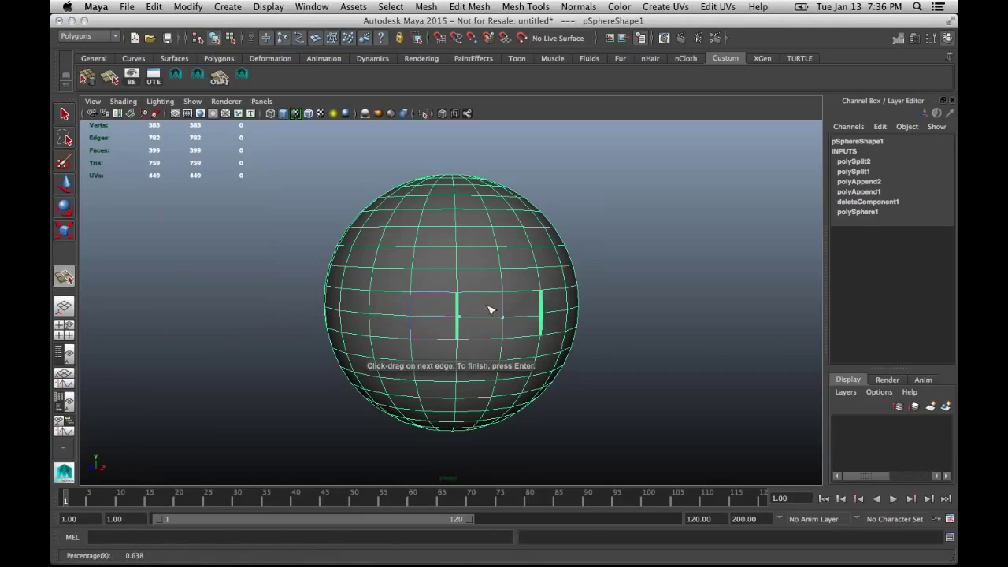
{"action": "key", "text": "Return"}
{"action": "key", "text": "r"}
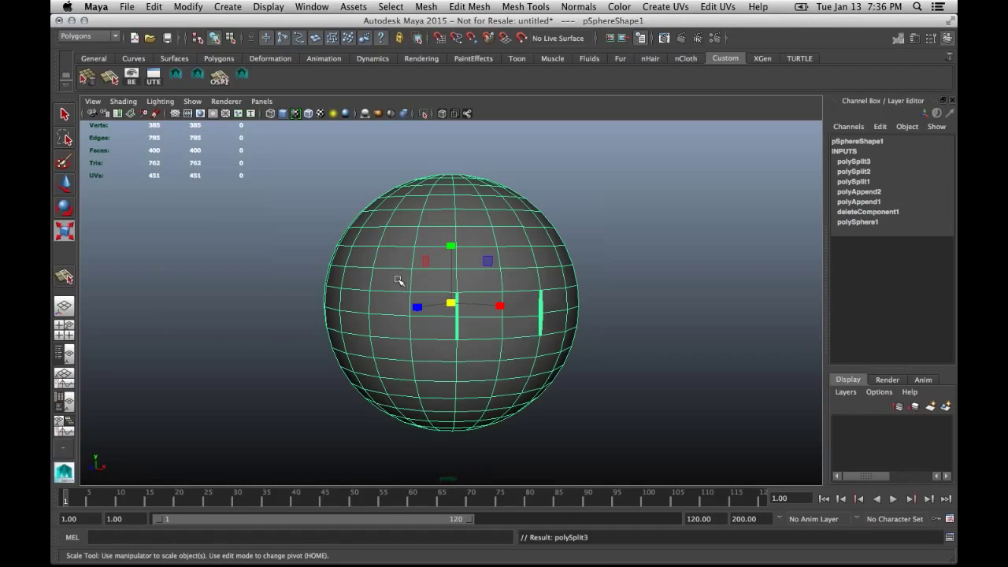
Step: Select the vertices at the midpoint of the filled area's left border seam and apply Merge Components and Connect Components to them
{"action": "left_click", "coordinate": [65, 275]}
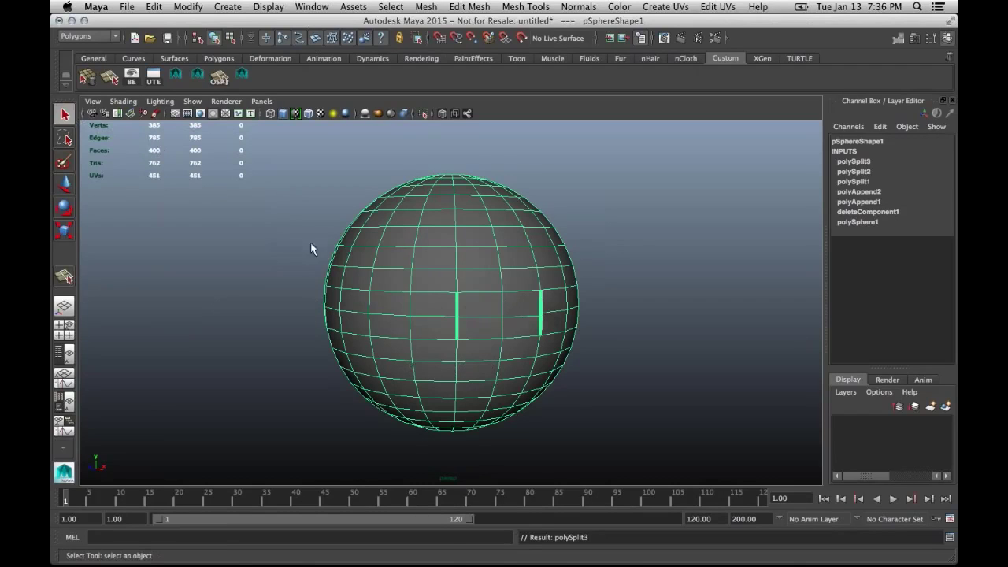
{"action": "right_click_drag", "start_coordinate": [459, 319], "coordinate": [412, 288]}
{"action": "left_click", "coordinate": [461, 321]}
{"action": "left_click_drag", "start_coordinate": [676, 387], "coordinate": [604, 387], "text": "alt"}
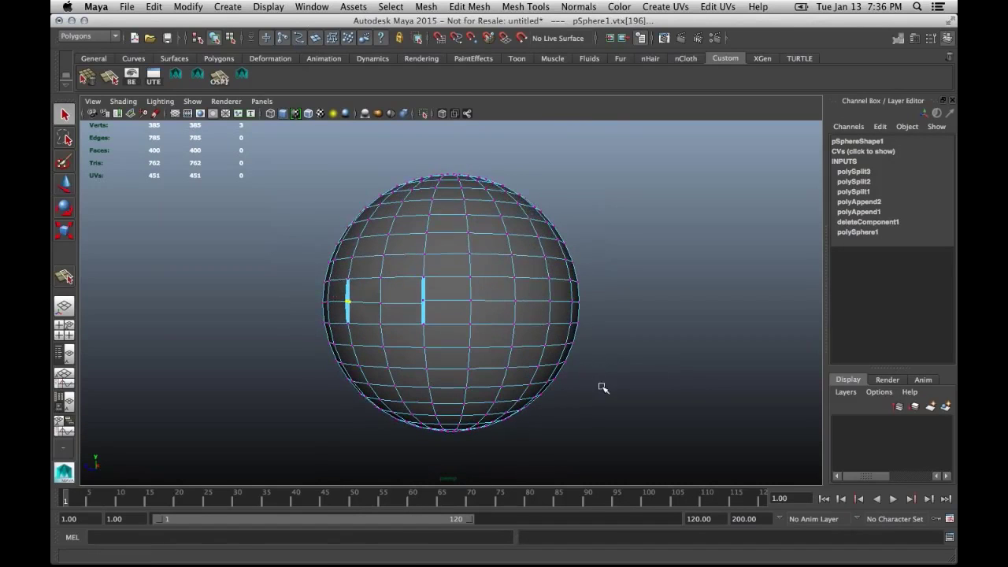
{"action": "key", "text": "w"}
{"action": "left_click", "coordinate": [473, 6]}
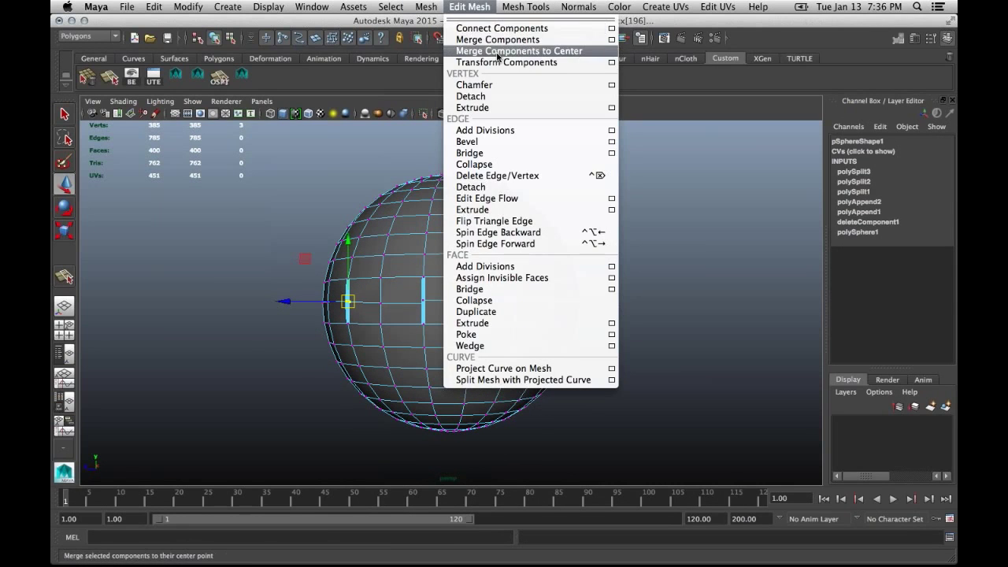
{"action": "left_click", "coordinate": [498, 40]}
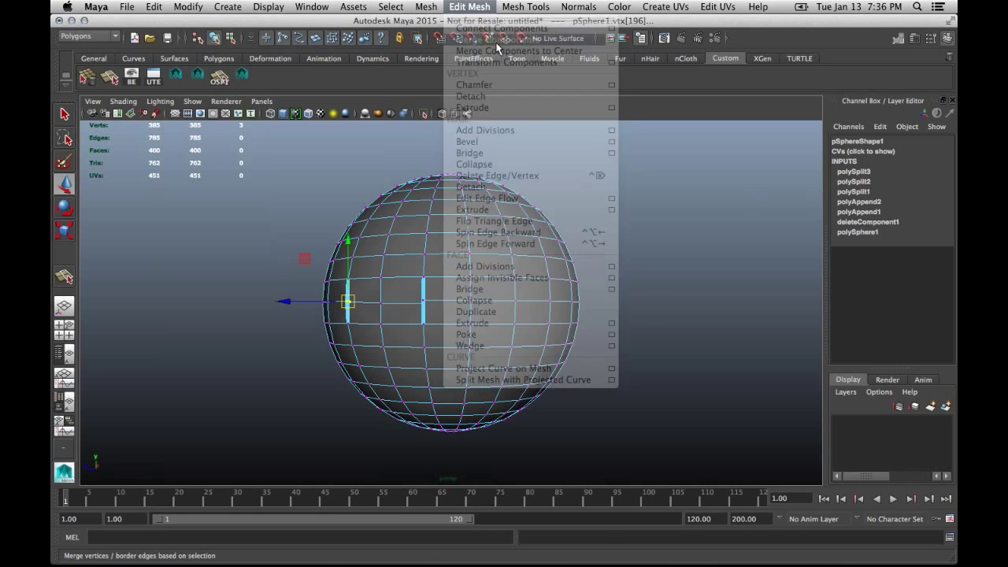
{"action": "left_click", "coordinate": [469, 6]}
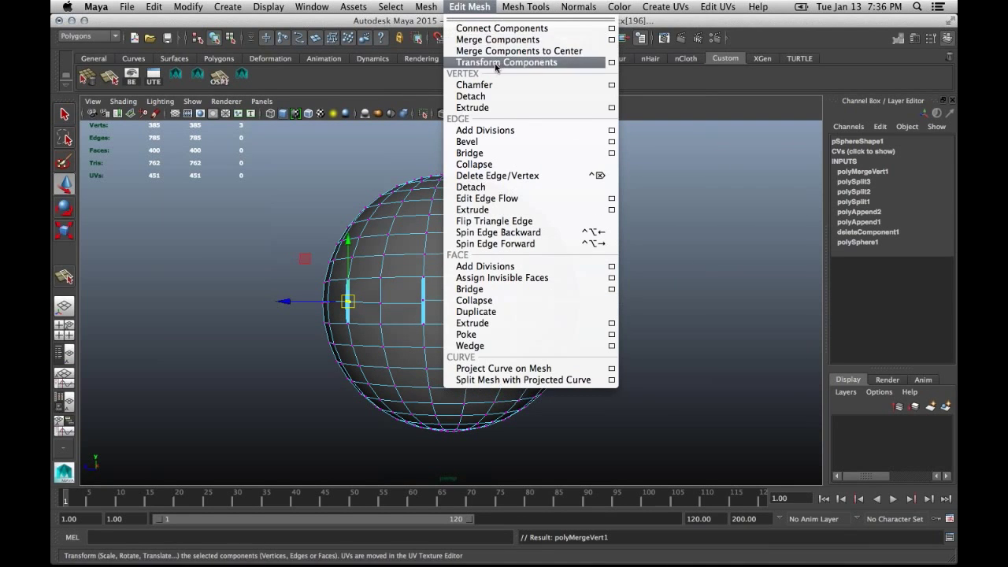
{"action": "left_click", "coordinate": [522, 29]}
Step: Delete the extra vertex at the midpoint of the filled area's left border seam
{"action": "left_click", "coordinate": [337, 275]}
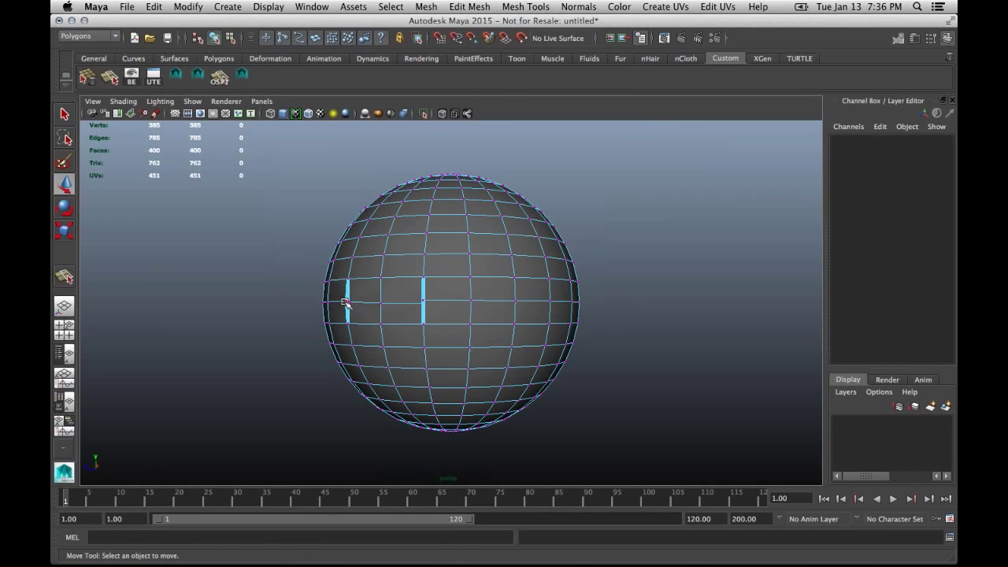
{"action": "left_click", "coordinate": [347, 303]}
{"action": "scroll", "coordinate": [371, 291], "scroll_direction": "up", "scroll_amount": 10}
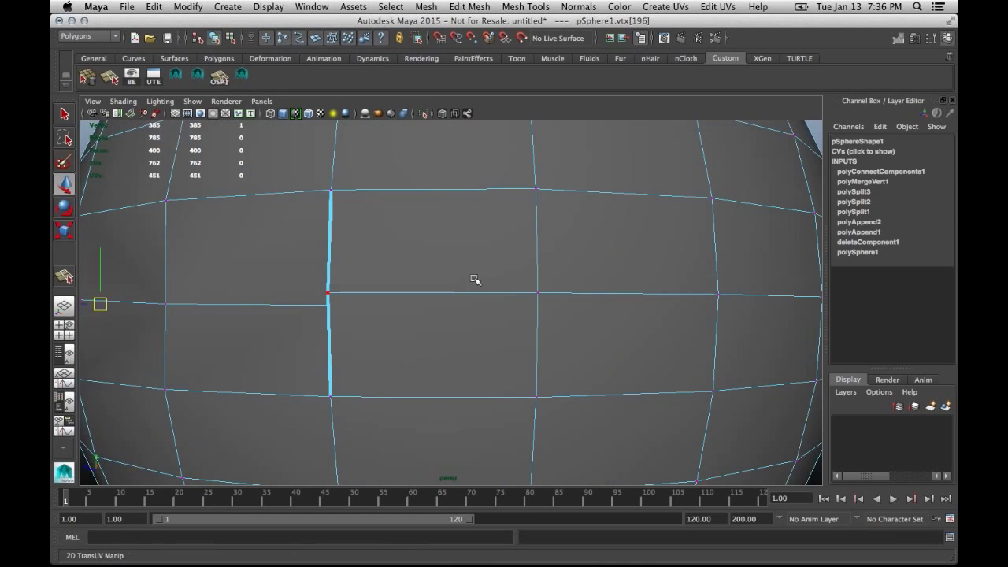
{"action": "scroll", "coordinate": [300, 292], "scroll_direction": "down", "scroll_amount": 6}
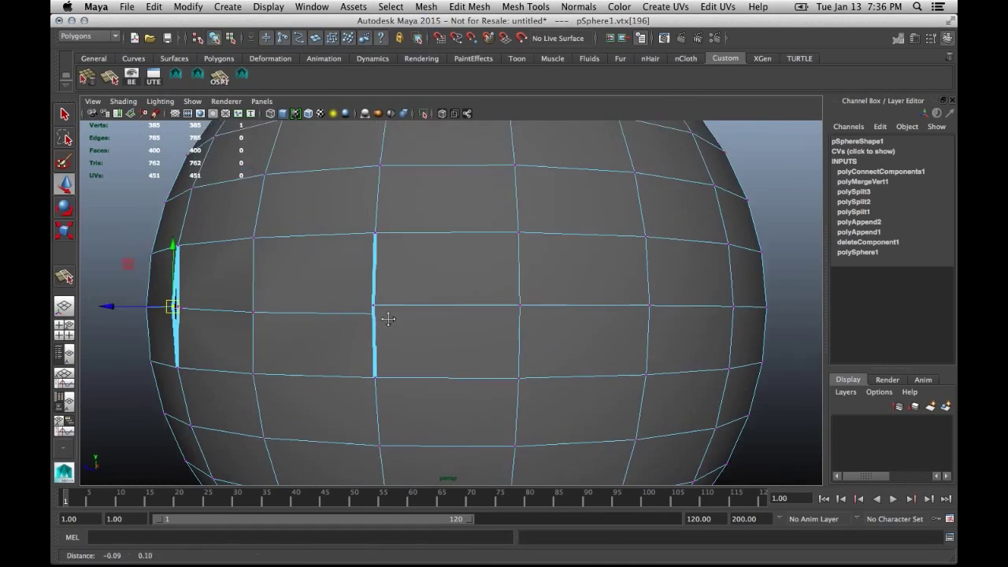
{"action": "scroll", "coordinate": [382, 320], "scroll_direction": "up", "scroll_amount": 5}
{"action": "key", "text": "Delete"}
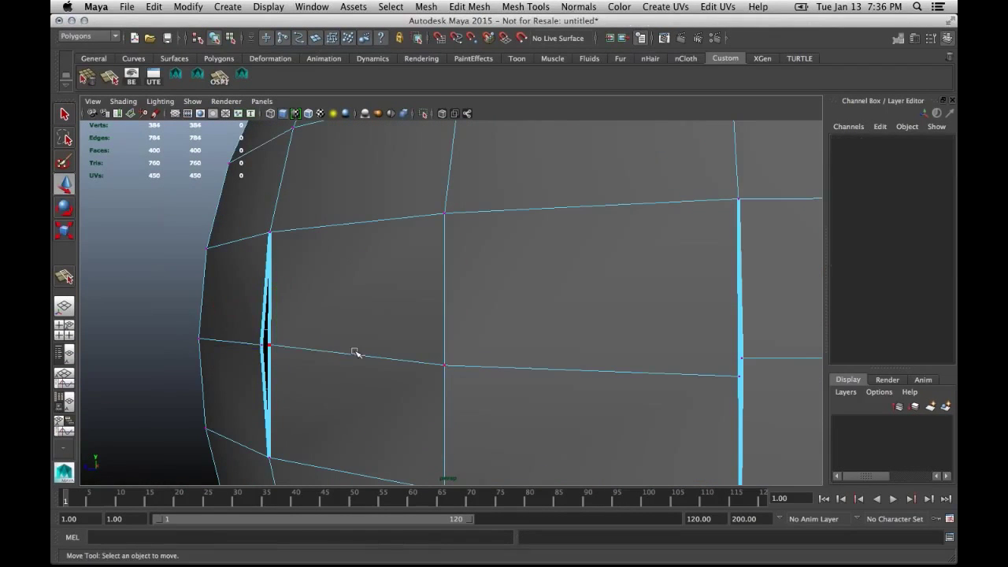
Step: Try Merge Components on the facing vertices at the midpoint of the opened left seam, and undo it
{"action": "left_click", "coordinate": [266, 345]}
{"action": "key", "text": "q"}
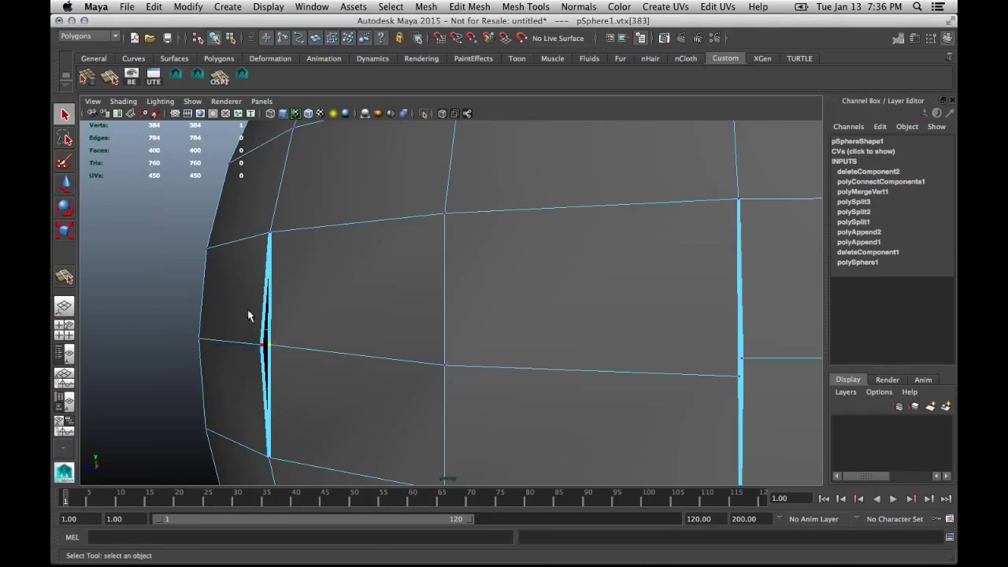
{"action": "left_click", "coordinate": [266, 350], "text": "shift"}
{"action": "left_click", "coordinate": [267, 348]}
{"action": "left_click", "coordinate": [268, 349], "text": "shift"}
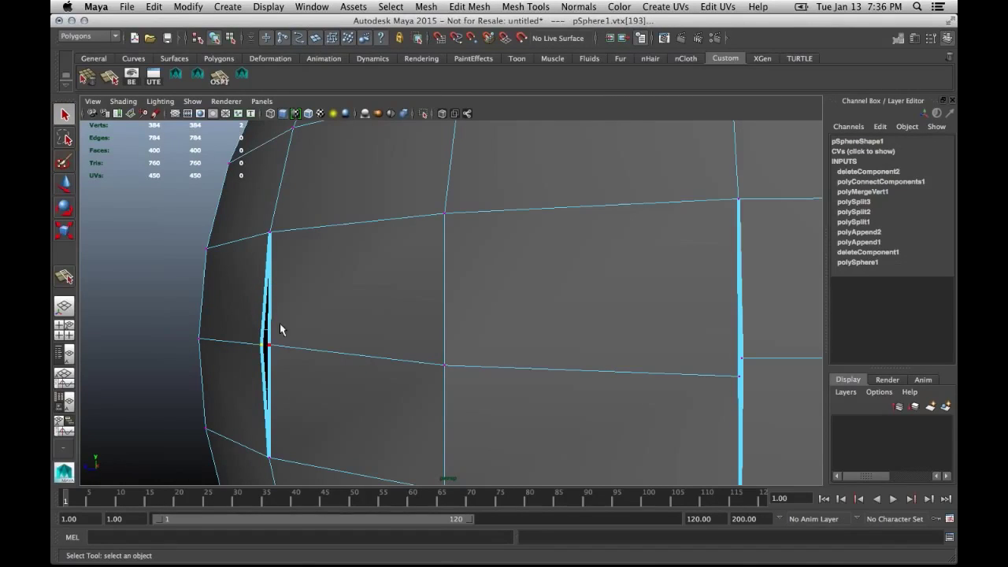
{"action": "left_click", "coordinate": [469, 6]}
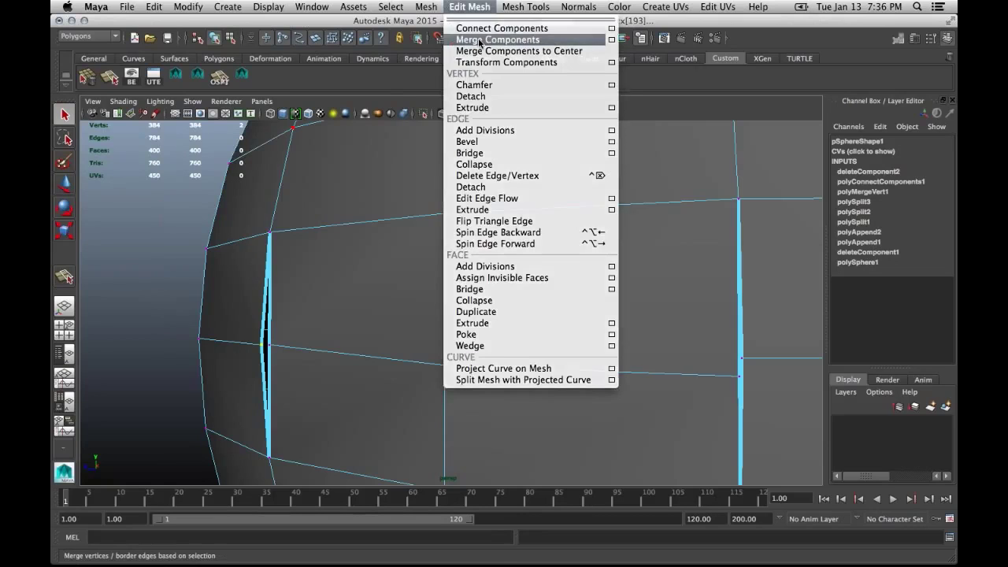
{"action": "left_click", "coordinate": [479, 40]}
{"action": "key", "text": "z"}
Step: Try Merge Components to Center on the vertices at the left seam's midpoint, and undo the merge
{"action": "left_click", "coordinate": [464, 7]}
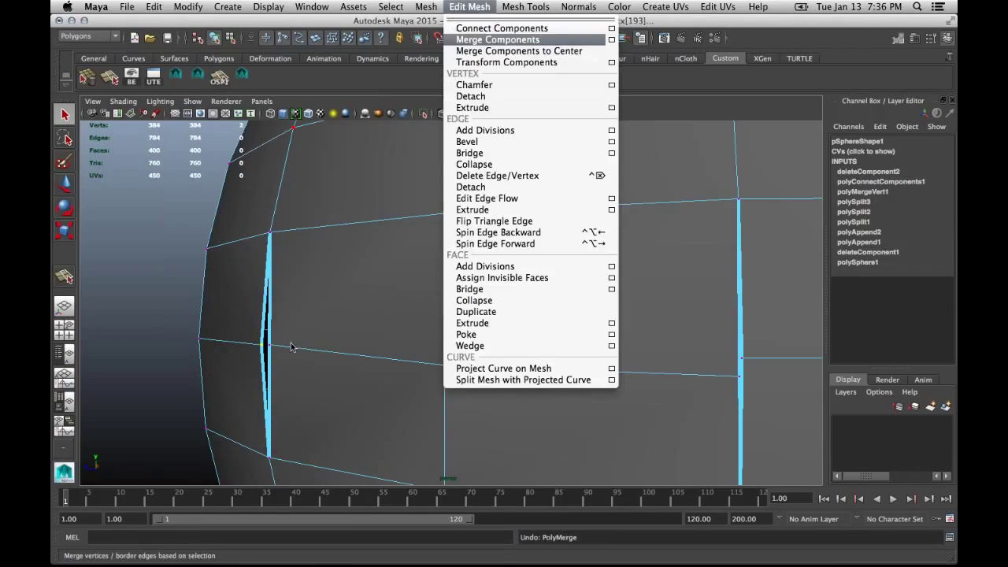
{"action": "left_click", "coordinate": [272, 347]}
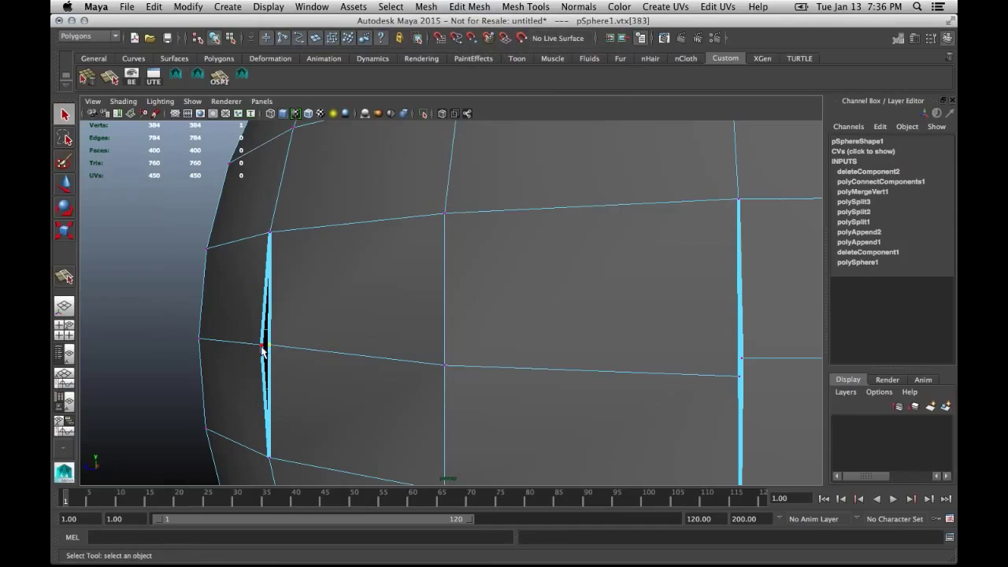
{"action": "left_click", "coordinate": [470, 7]}
{"action": "left_click", "coordinate": [511, 50]}
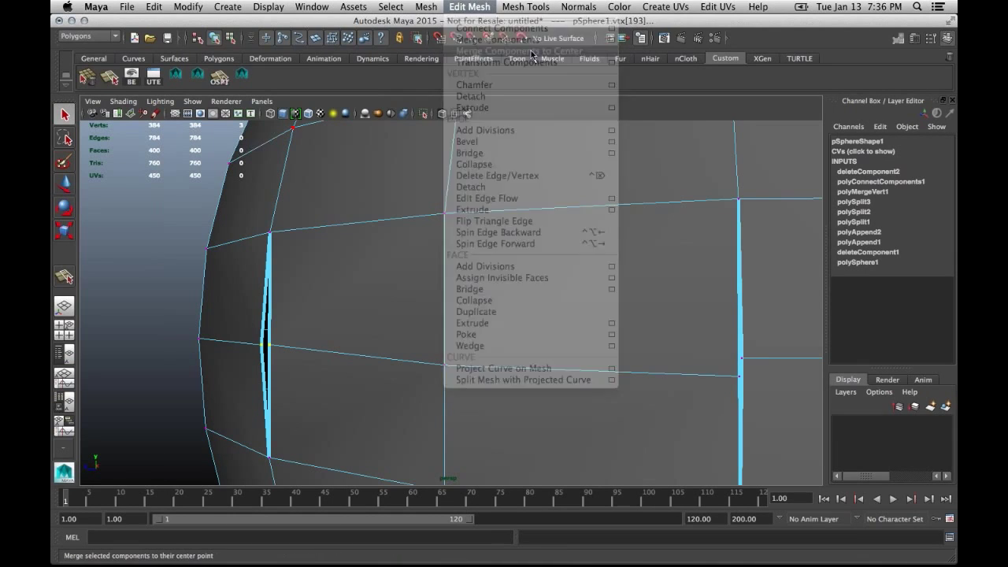
{"action": "scroll", "coordinate": [504, 237], "scroll_direction": "down", "scroll_amount": 10}
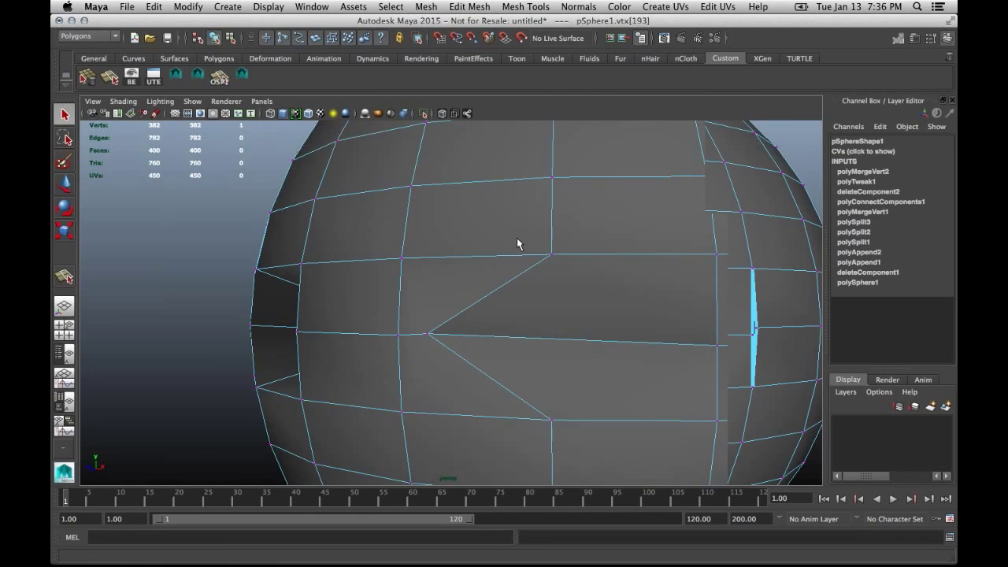
{"action": "left_click", "coordinate": [522, 249]}
{"action": "key", "text": "ctrl+z"}
{"action": "key", "text": "ctrl+z"}
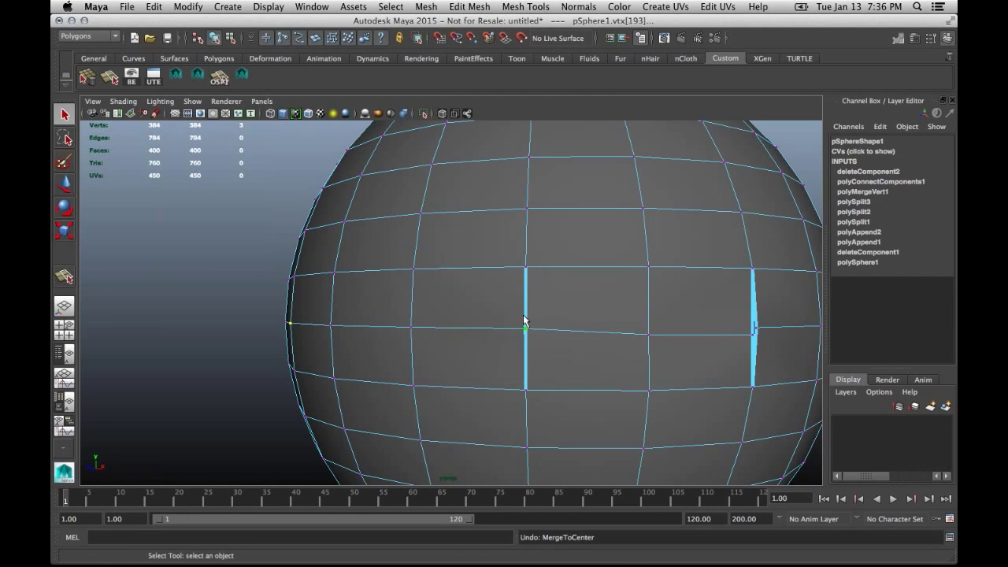
Step: Select the two facing vertices at the midpoint of the filled area's left border seam and merge them to center
{"action": "scroll", "coordinate": [547, 342], "scroll_direction": "down", "scroll_amount": 8}
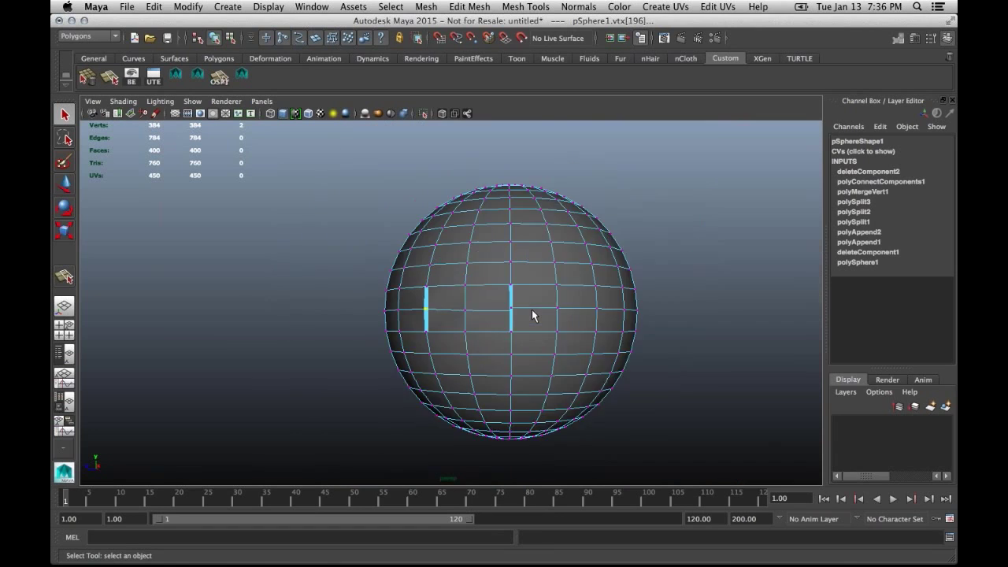
{"action": "scroll", "coordinate": [538, 315], "scroll_direction": "up", "scroll_amount": 3}
{"action": "scroll", "coordinate": [538, 315], "scroll_direction": "down", "scroll_amount": 5}
{"action": "left_click_drag", "start_coordinate": [657, 402], "coordinate": [442, 178]}
{"action": "left_click_drag", "start_coordinate": [690, 324], "coordinate": [622, 326], "text": "alt"}
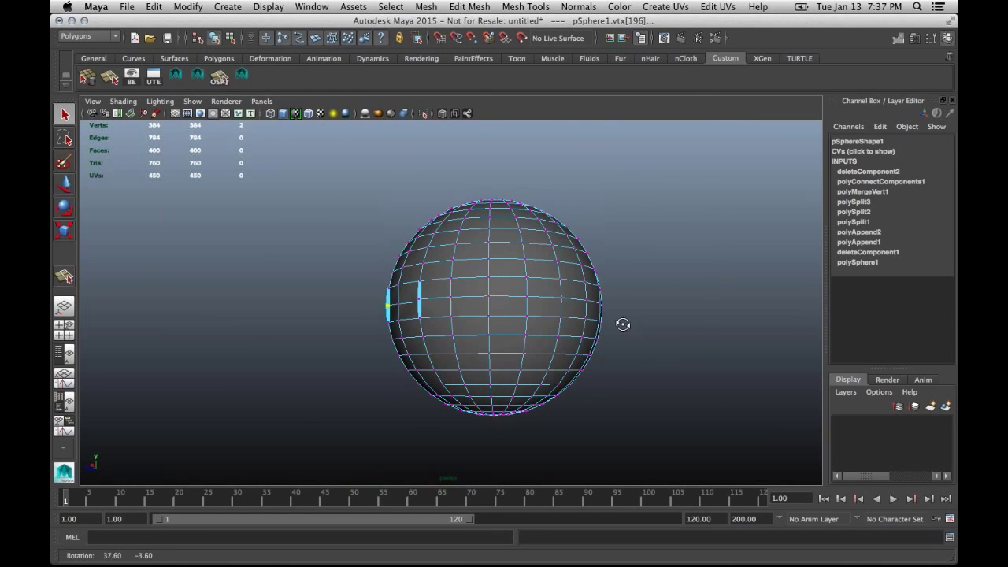
{"action": "left_click_drag", "start_coordinate": [643, 402], "coordinate": [399, 167]}
{"action": "key", "text": "f"}
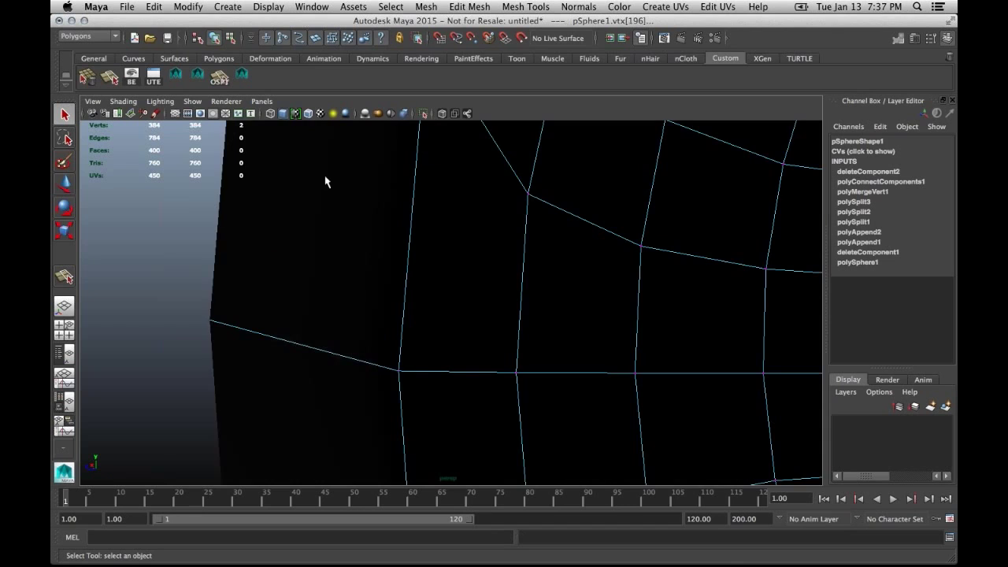
{"action": "scroll", "coordinate": [279, 259], "scroll_direction": "down", "scroll_amount": 3}
{"action": "left_click", "coordinate": [470, 6]}
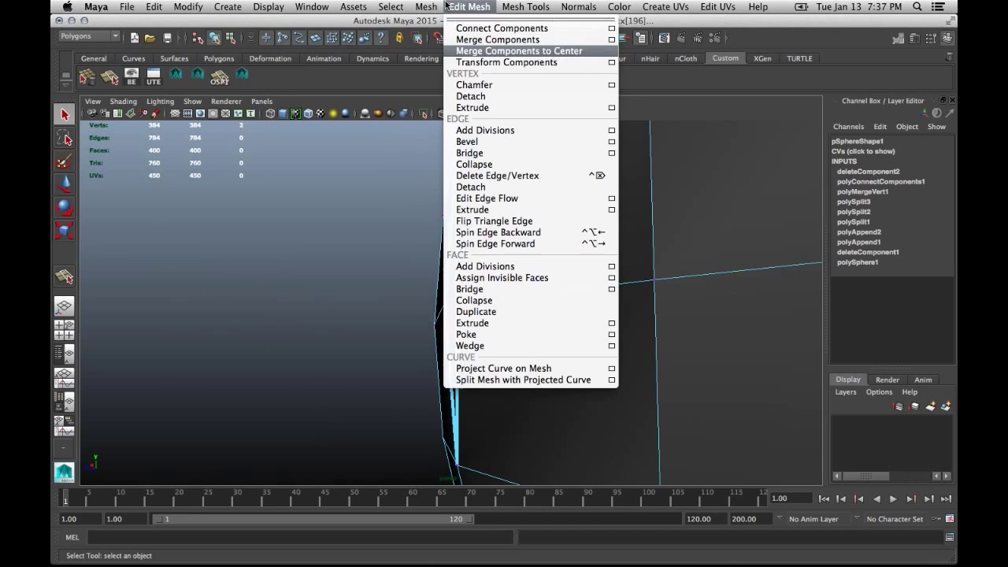
{"action": "left_click", "coordinate": [512, 51]}
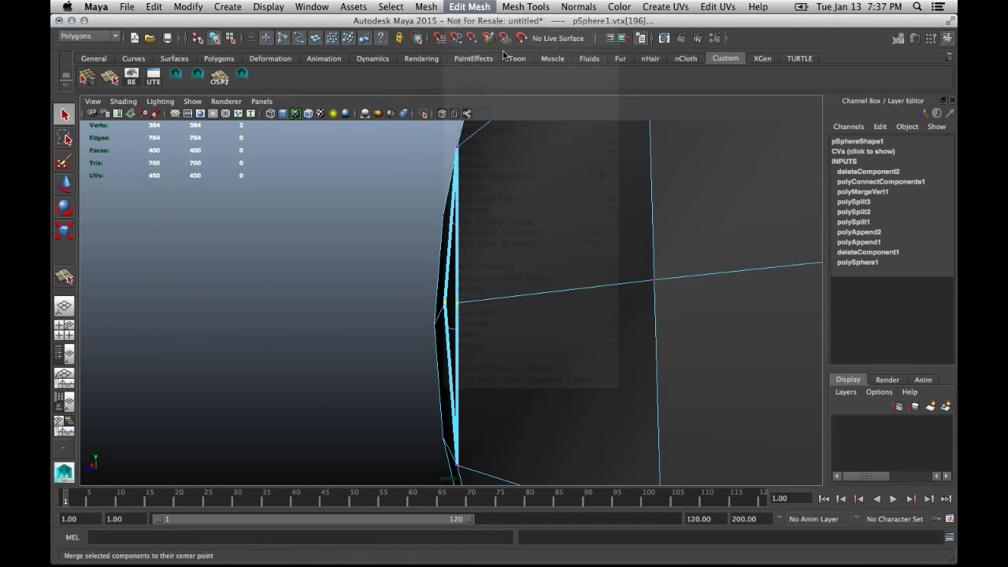
{"action": "scroll", "coordinate": [354, 278], "scroll_direction": "down", "scroll_amount": 3}
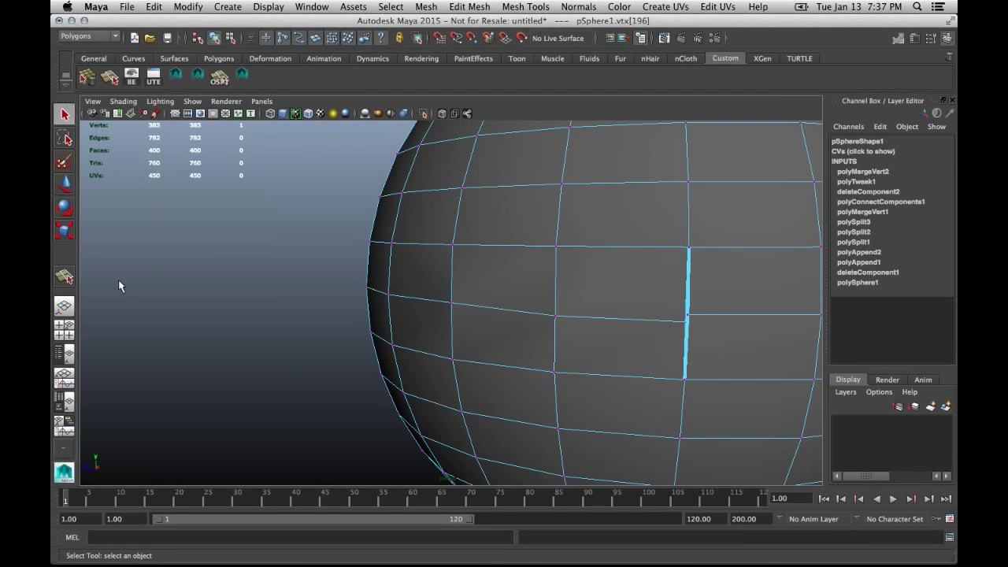
Step: Review the Split Polygon Tool settings, including Split only from edges and Use snapping points along edge, and close them
{"action": "double_click", "coordinate": [65, 278]}
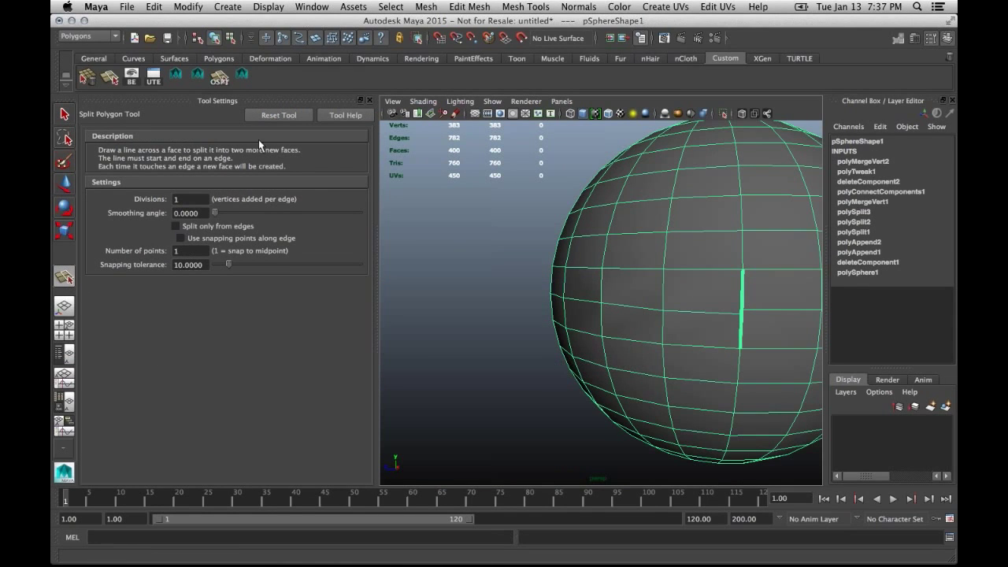
{"action": "left_click", "coordinate": [175, 227]}
{"action": "left_click", "coordinate": [183, 238]}
{"action": "left_click", "coordinate": [360, 100]}
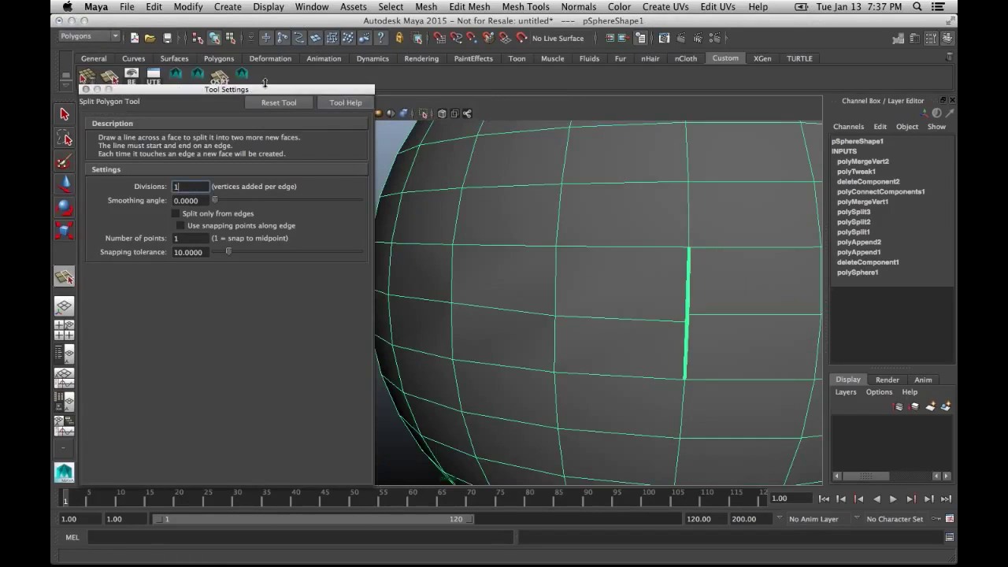
{"action": "left_click", "coordinate": [86, 89]}
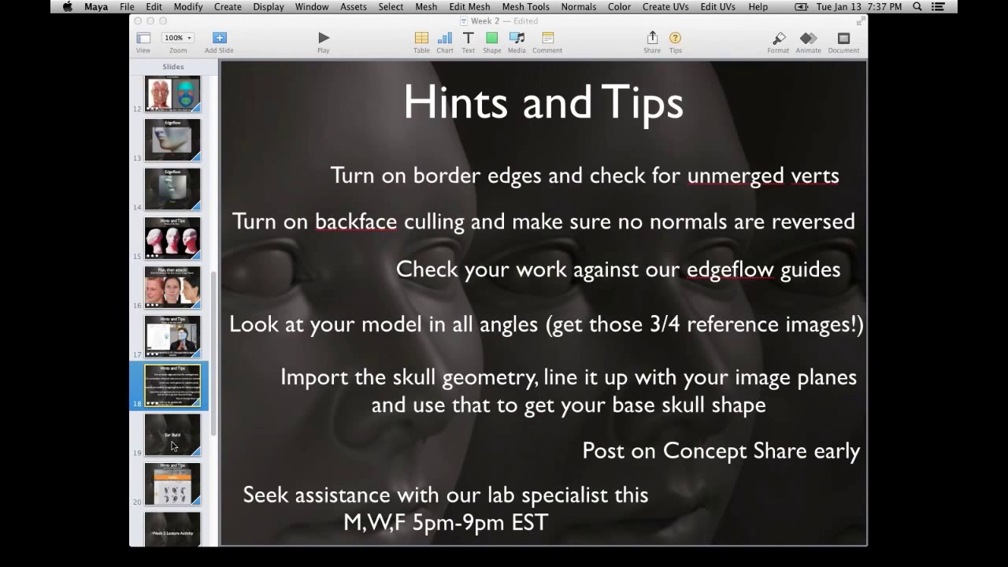
Step: Switch to the Week 2 presentation in Keynote and go past the Ear Build slide to the anatomy4sculptors.com Hints and Tips slide
{"action": "left_click", "coordinate": [174, 446]}
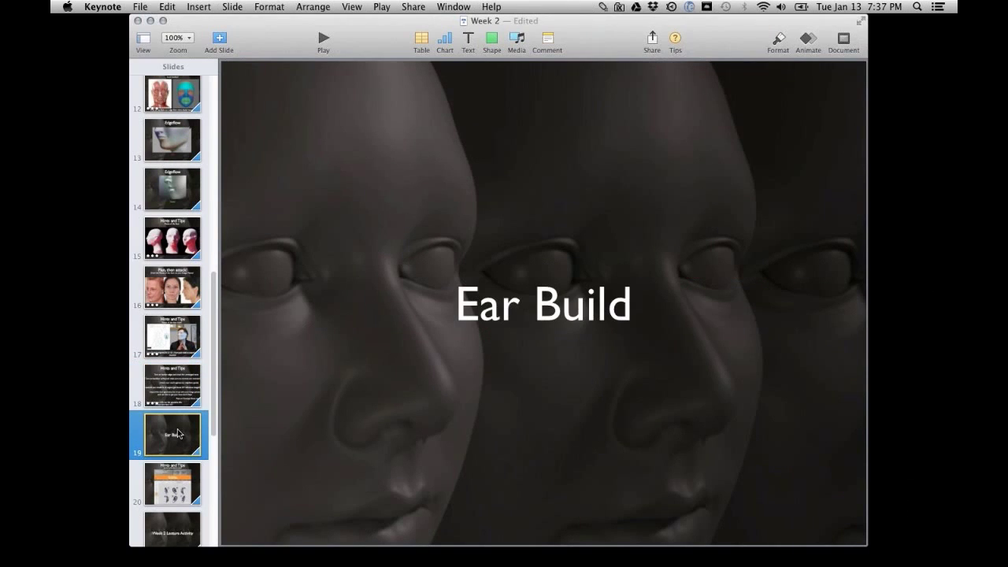
{"action": "scroll", "coordinate": [170, 461], "scroll_direction": "down", "scroll_amount": 1}
{"action": "left_click", "coordinate": [166, 461]}
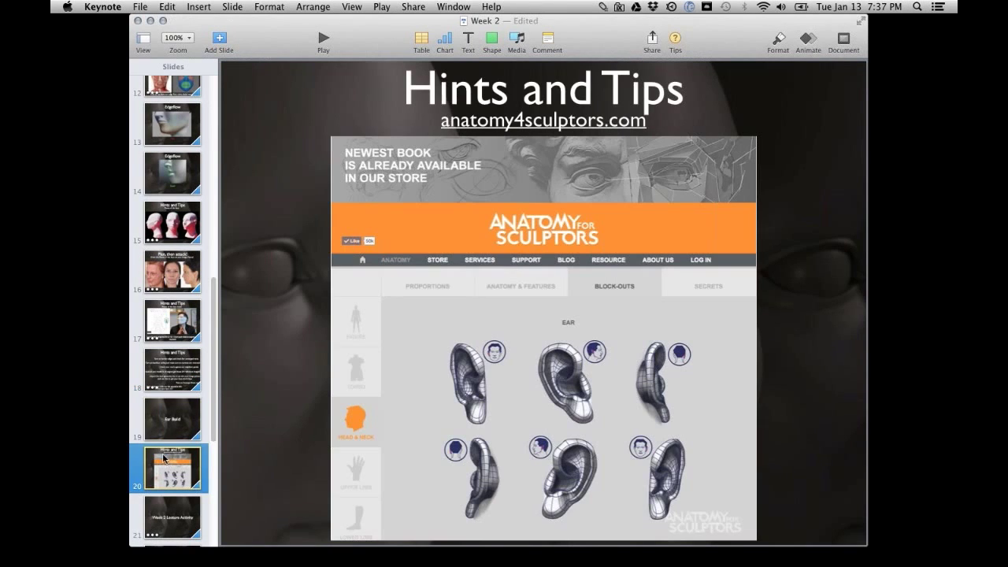